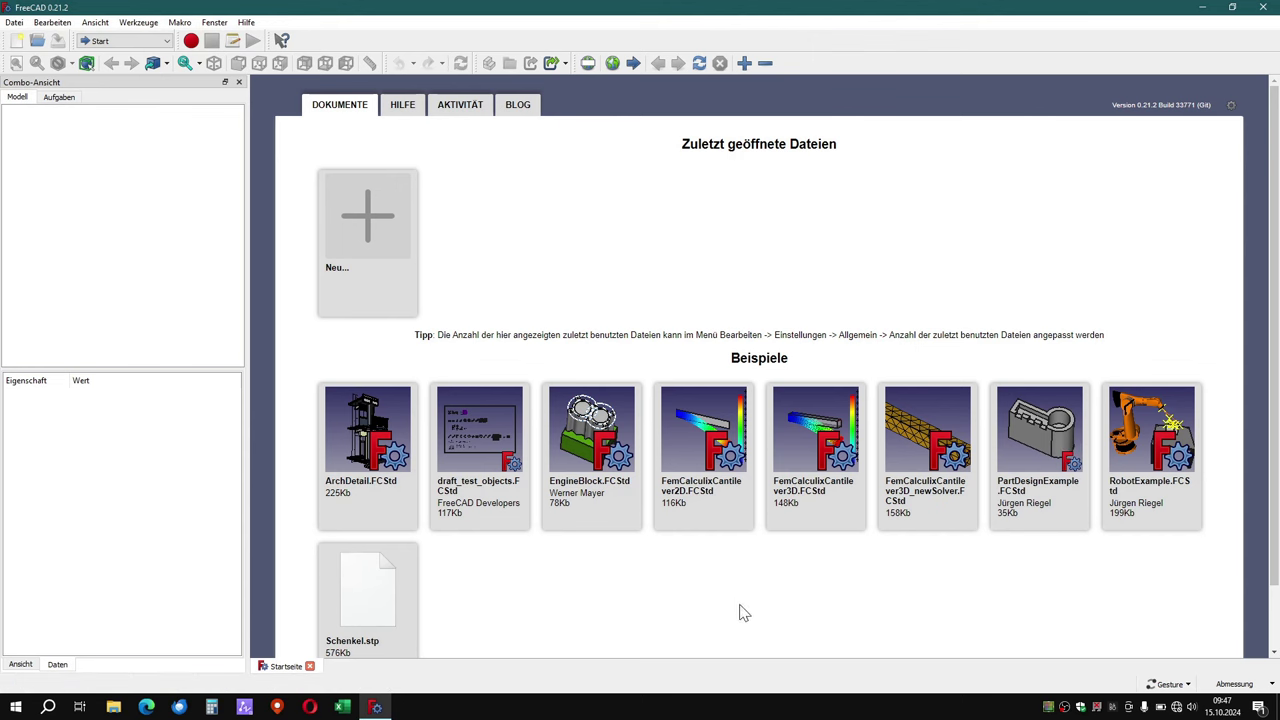
# Create a new empty Unnamed document and show the list of workbenches.
pyautogui.click(390, 214)
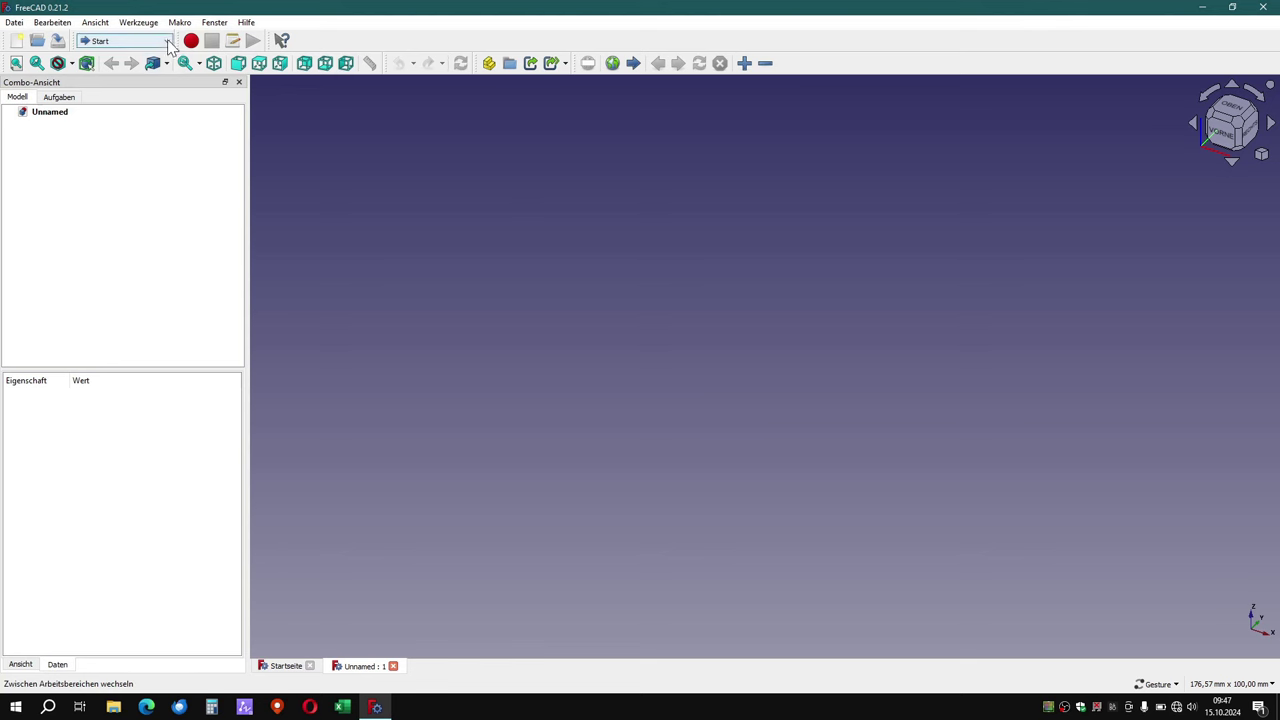
pyautogui.click(110, 46)
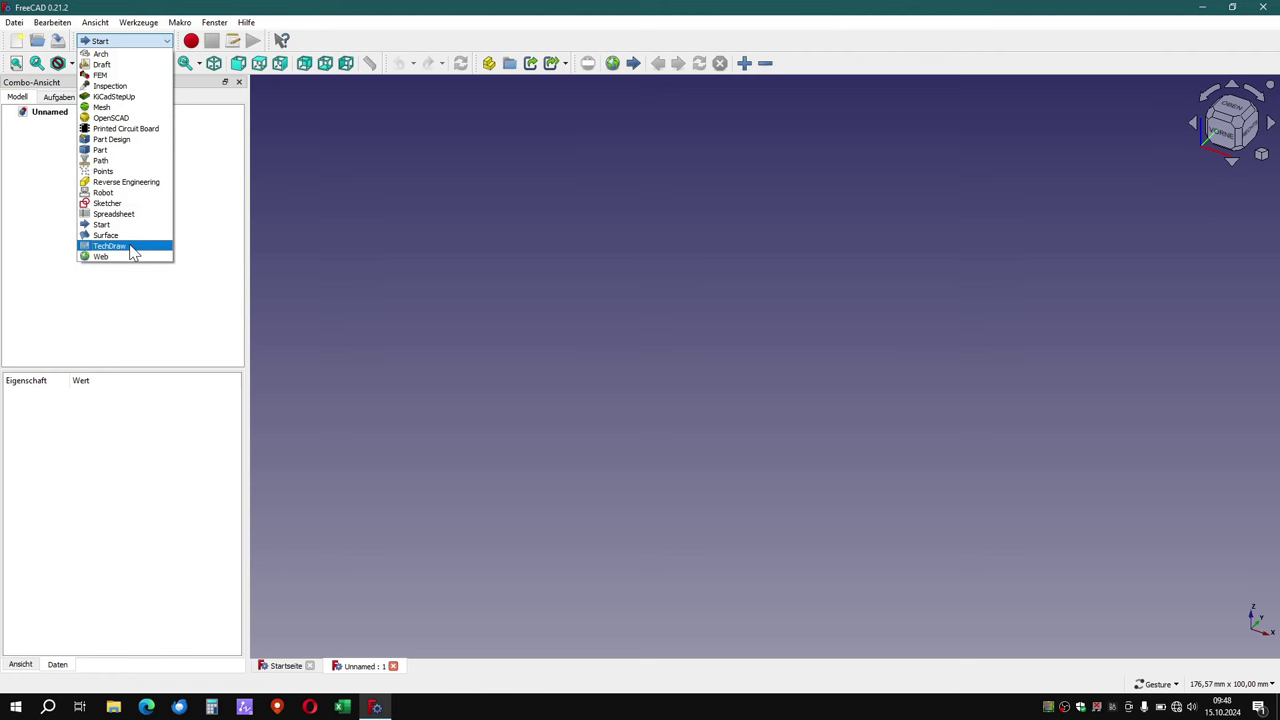
# Switch to Part Design and add a body named Körper, checking it in the Modell tree.
pyautogui.click(102, 139)
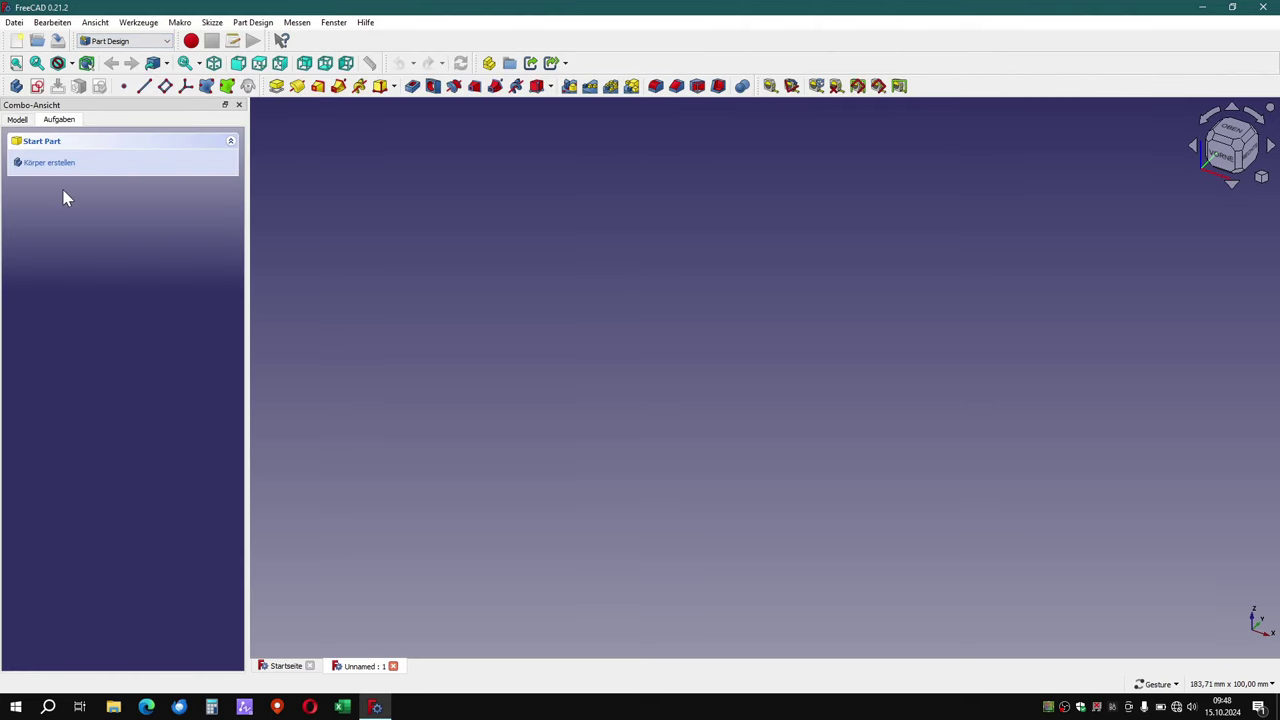
pyautogui.click(17, 162)
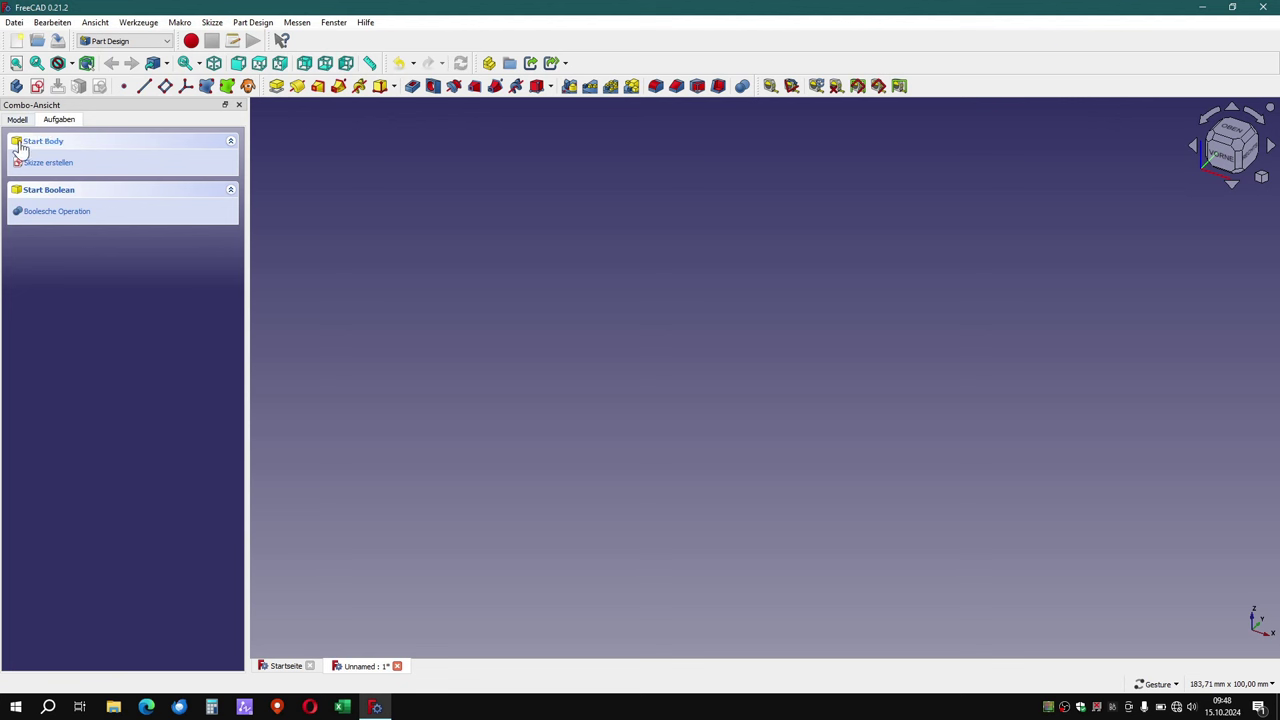
pyautogui.click(17, 119)
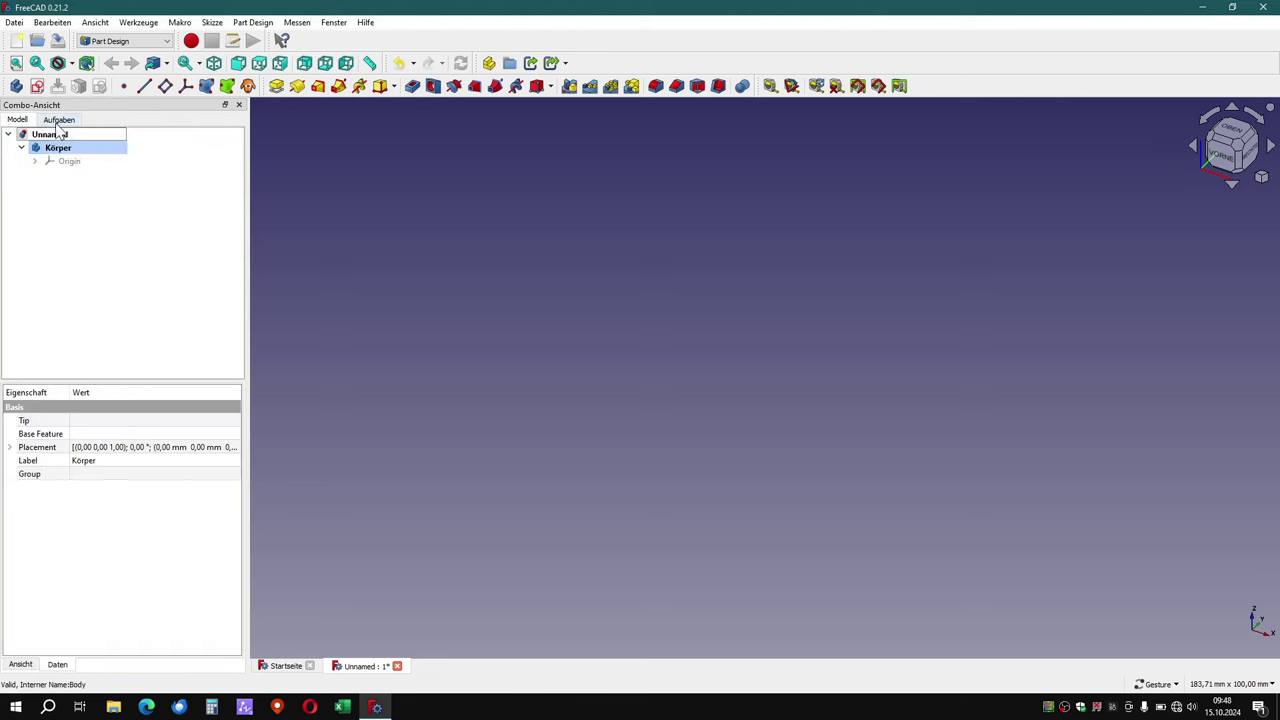
pyautogui.click(59, 119)
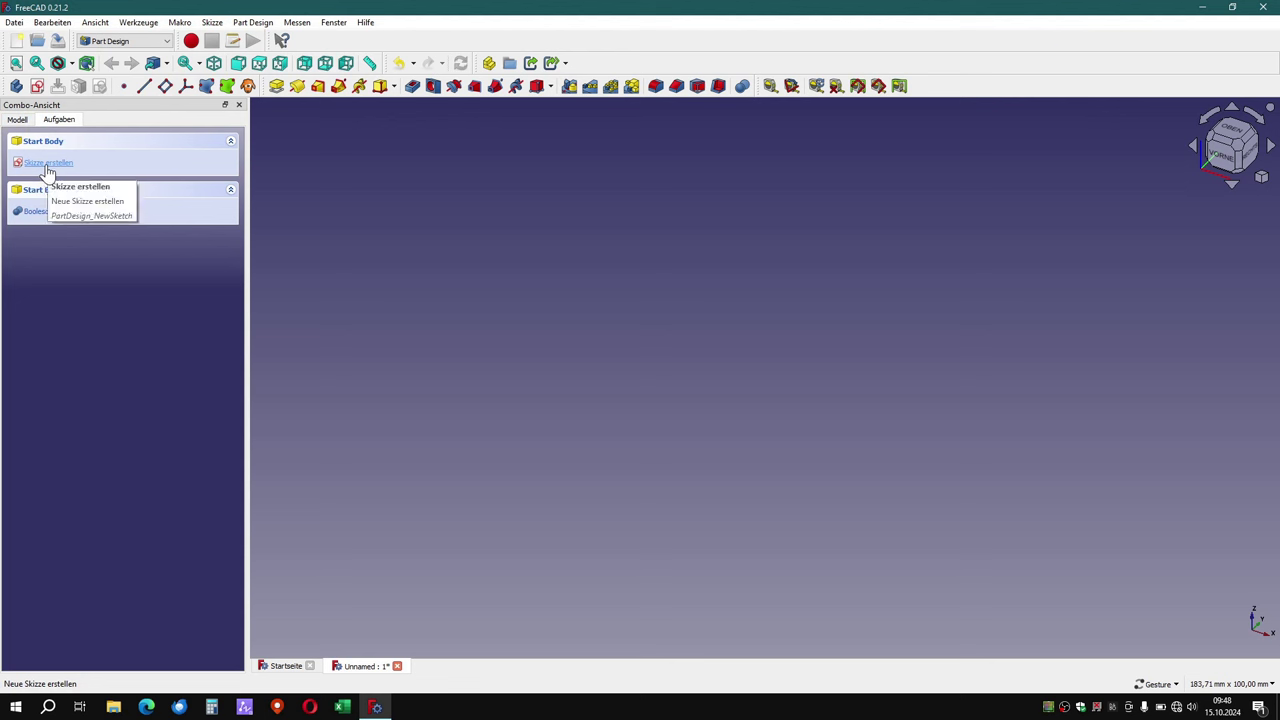
# Create a new sketch placed on the body's XY plane.
pyautogui.click(47, 163)
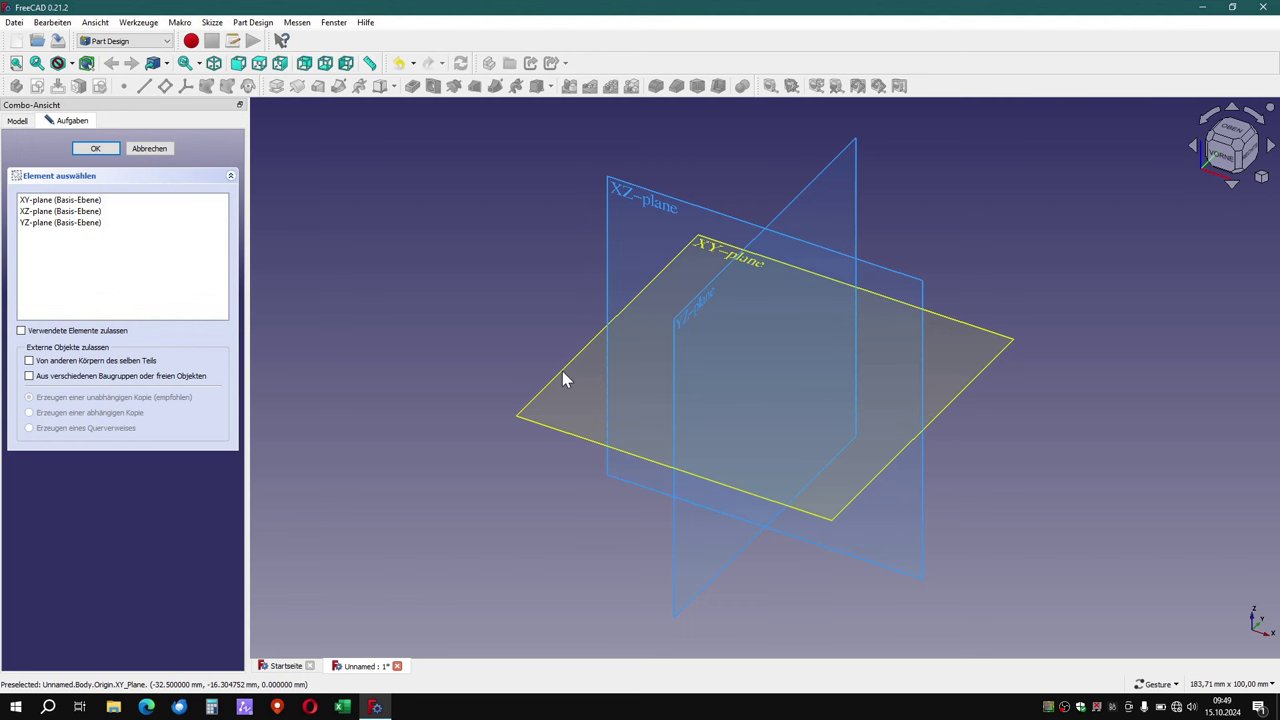
pyautogui.click(562, 371)
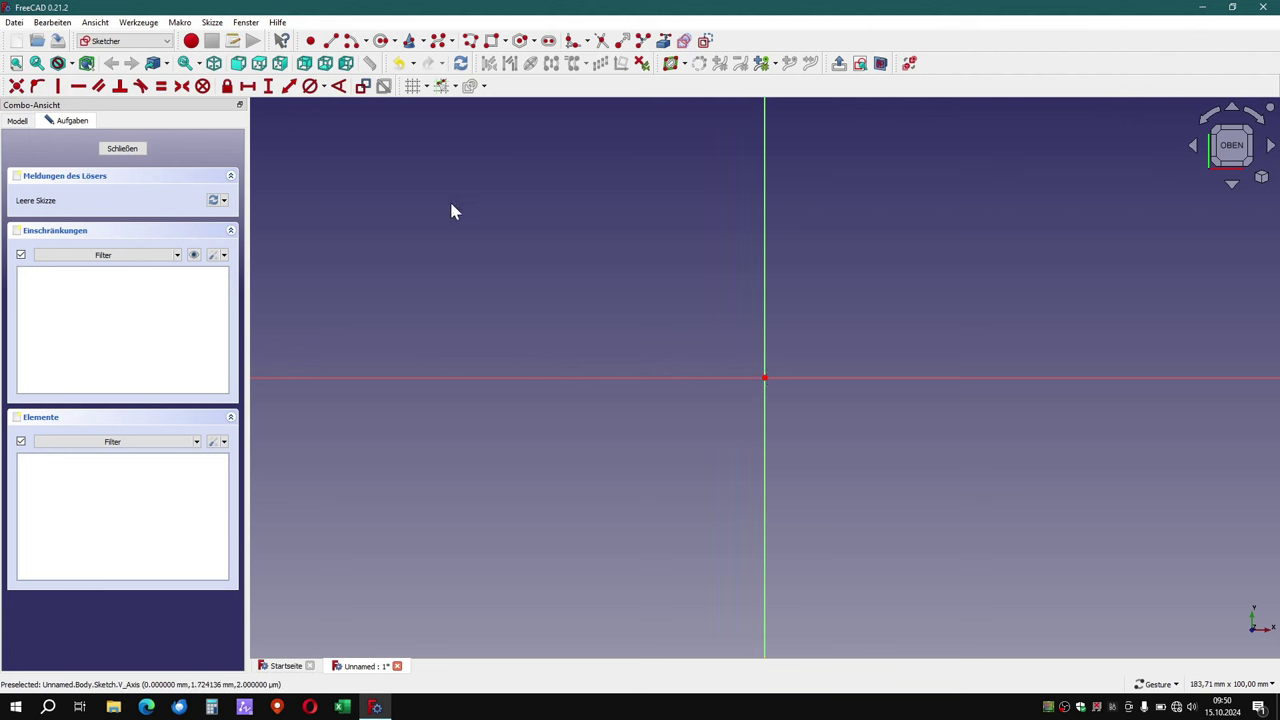
# Draw the plate outline rectangle with corners on either side of the origin.
pyautogui.click(494, 42)
pyautogui.click(406, 283)
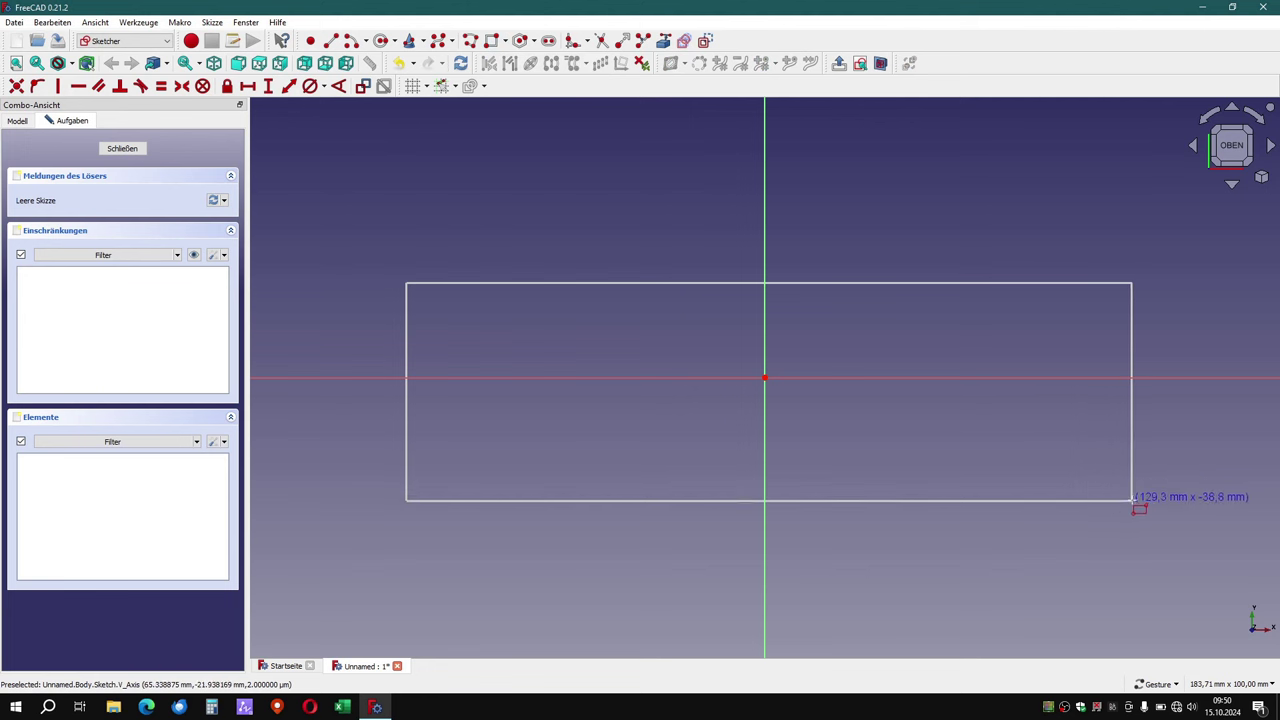
pyautogui.click(1196, 491)
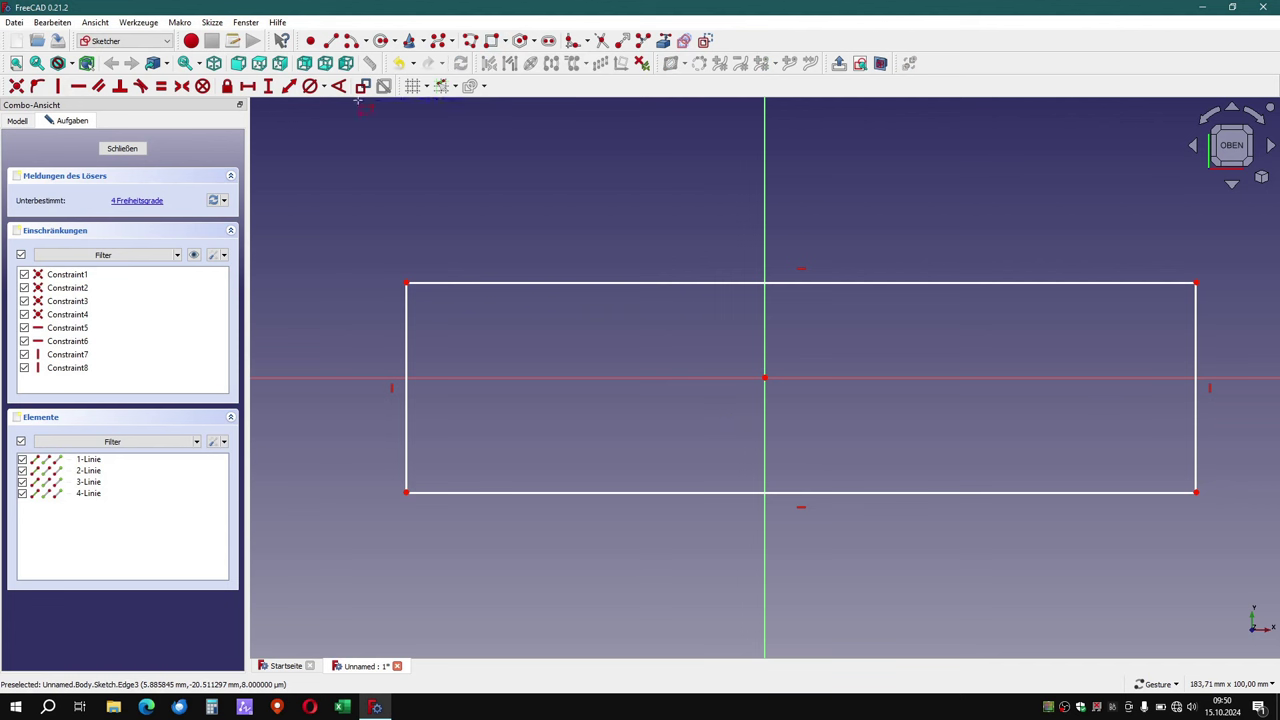
pyautogui.click(384, 42)
# Draw four circles just beyond the plate rectangle's four corners.
pyautogui.click(421, 242)
pyautogui.click(437, 251)
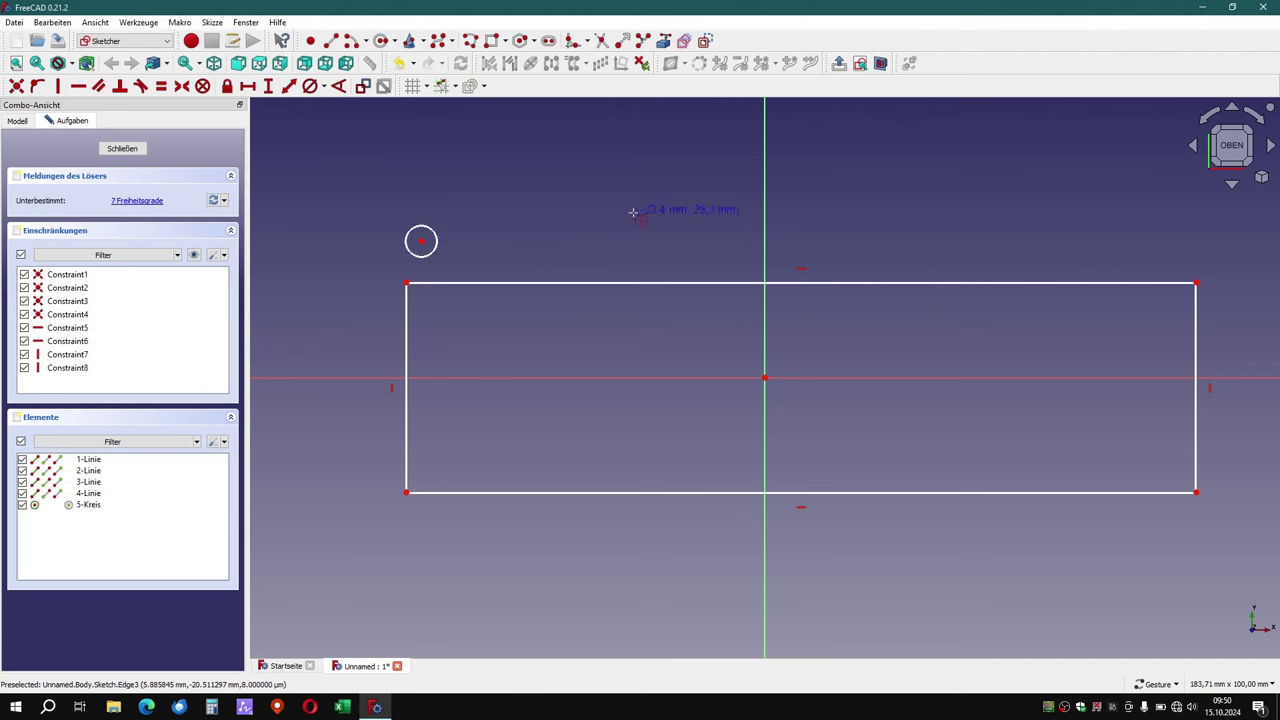
pyautogui.click(1165, 259)
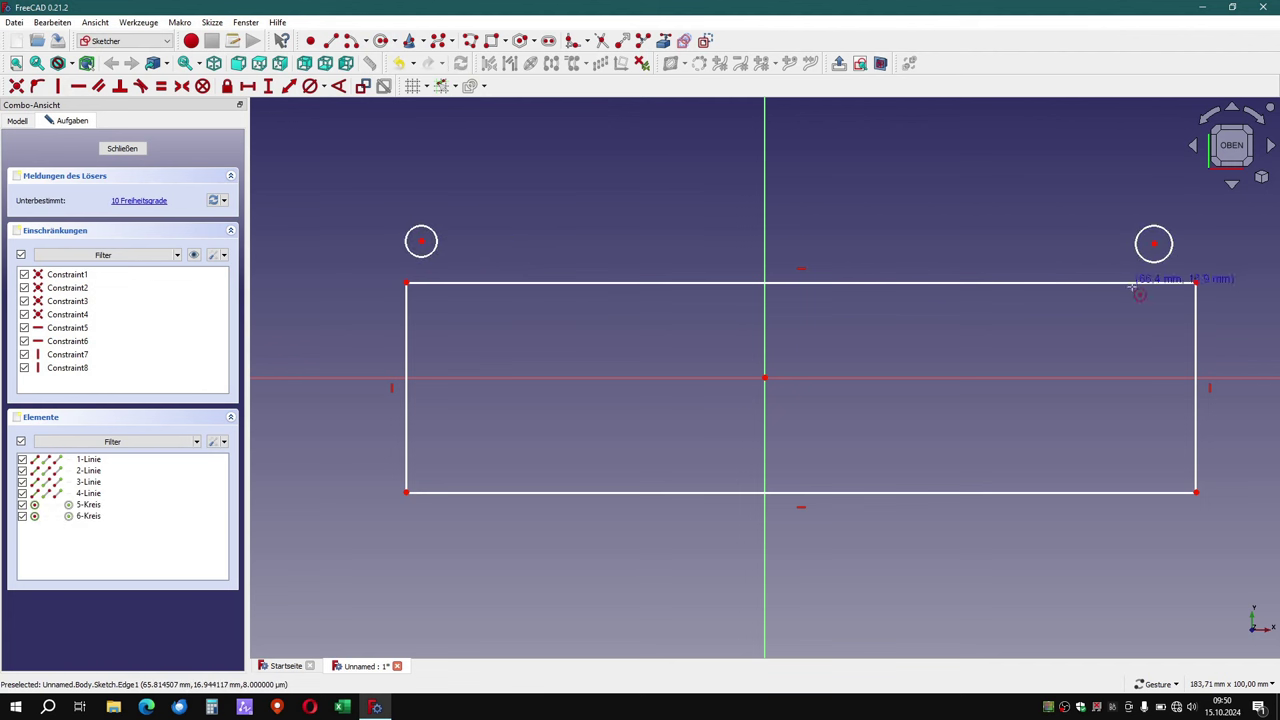
pyautogui.click(1151, 541)
pyautogui.click(1172, 561)
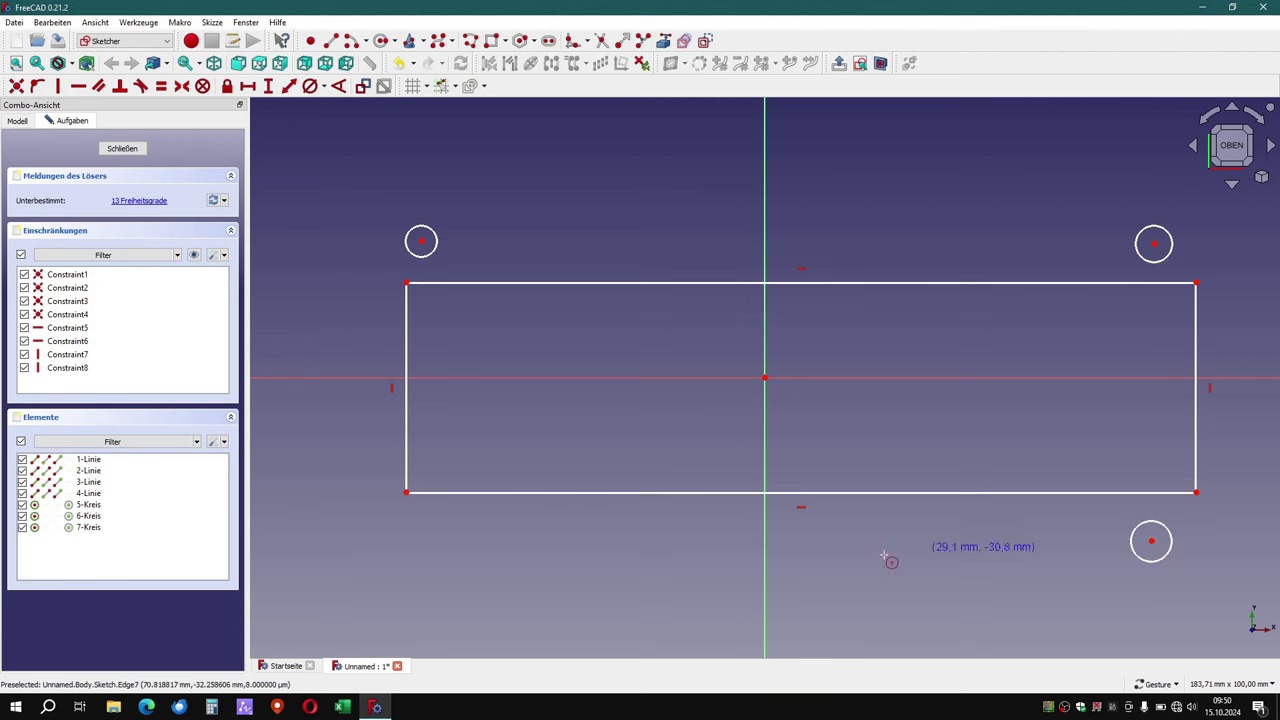
pyautogui.click(416, 543)
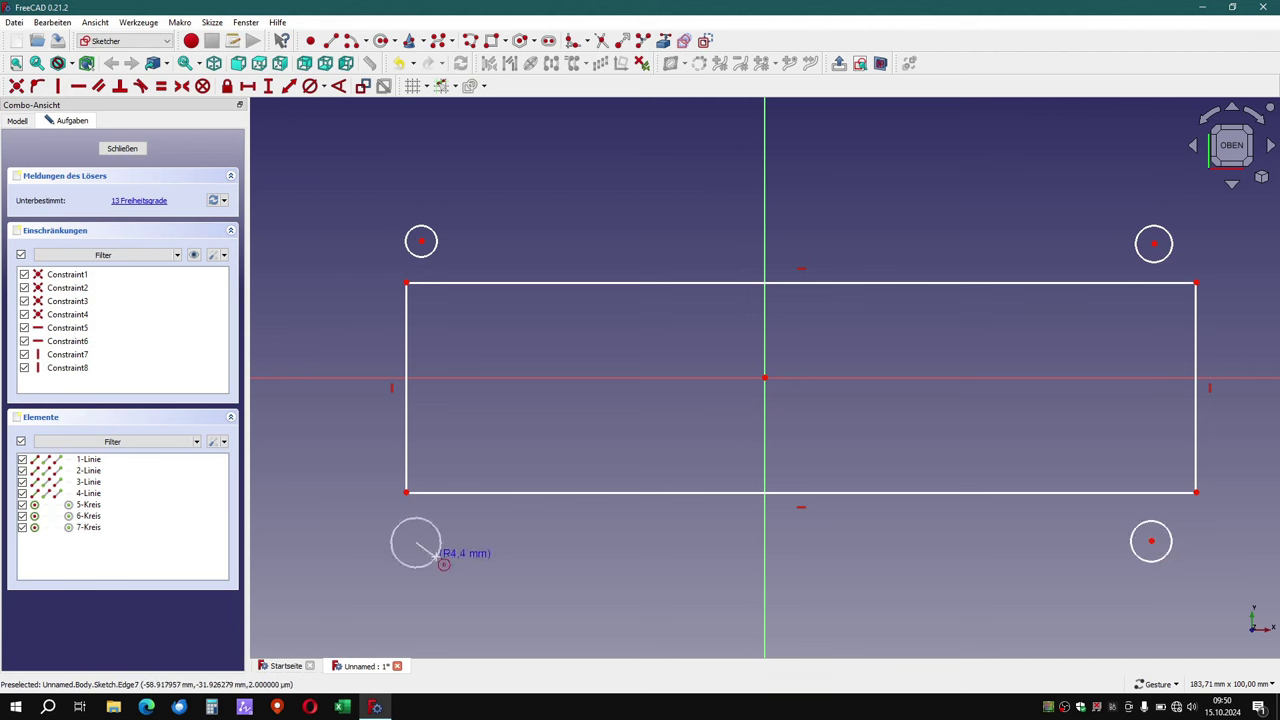
pyautogui.click(429, 535)
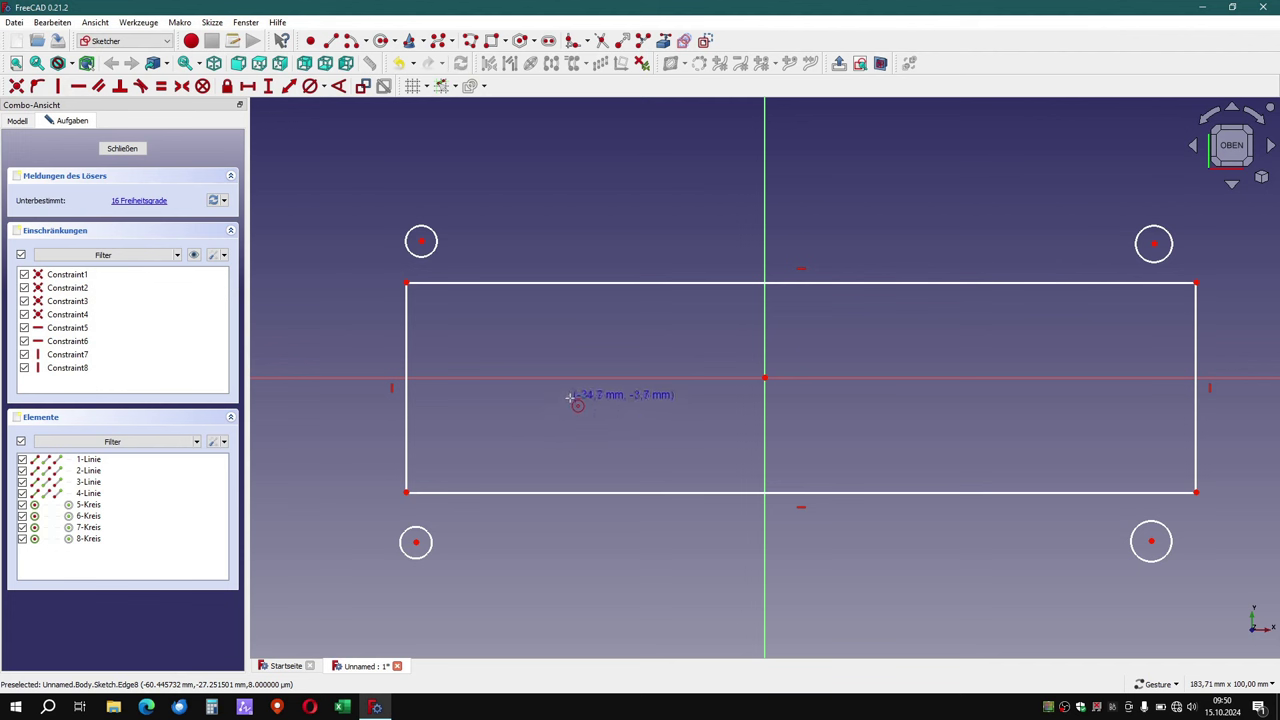
# Add a small circle inside the plate's left half.
pyautogui.click(570, 398)
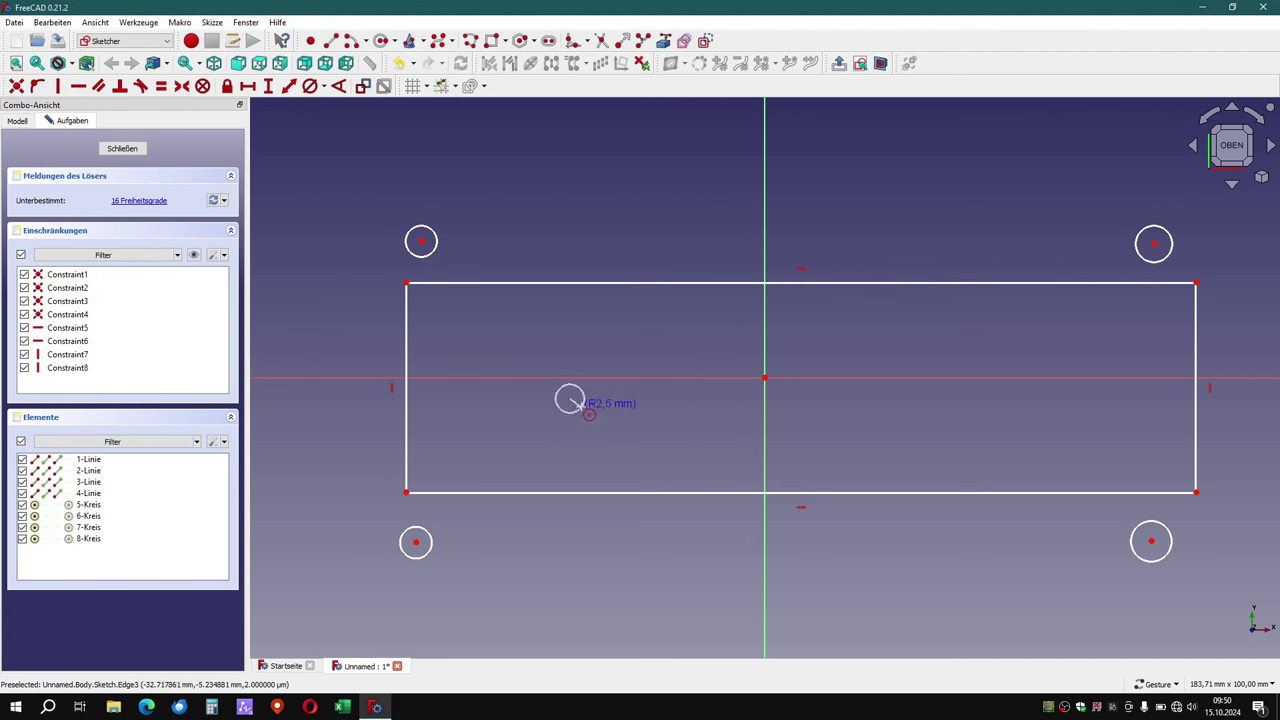
pyautogui.click(580, 404)
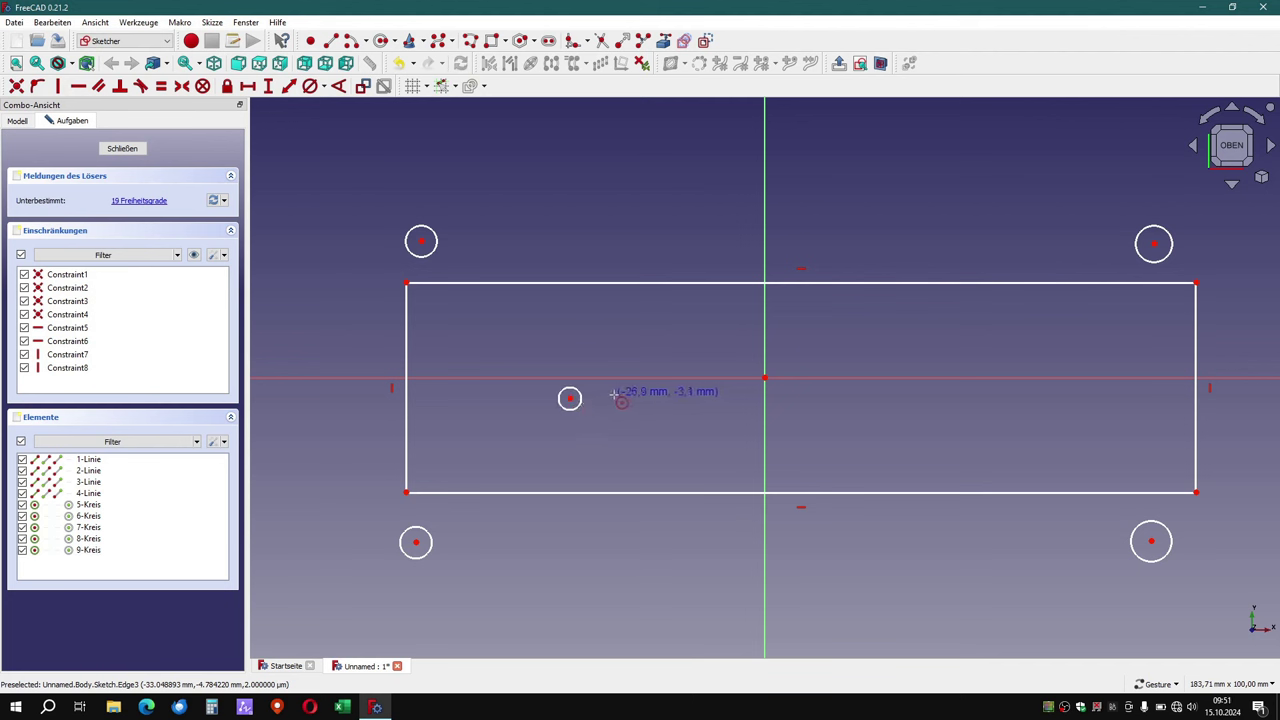
pyautogui.rightClick(613, 395)
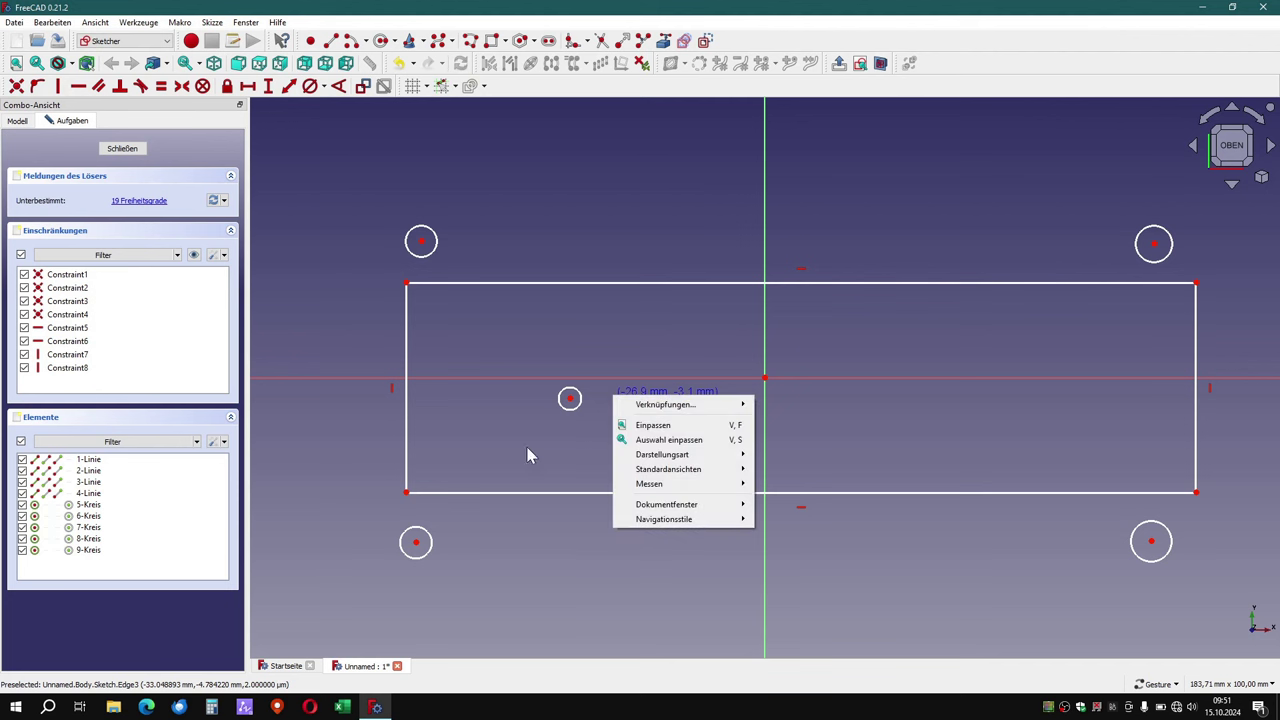
pyautogui.click(867, 458)
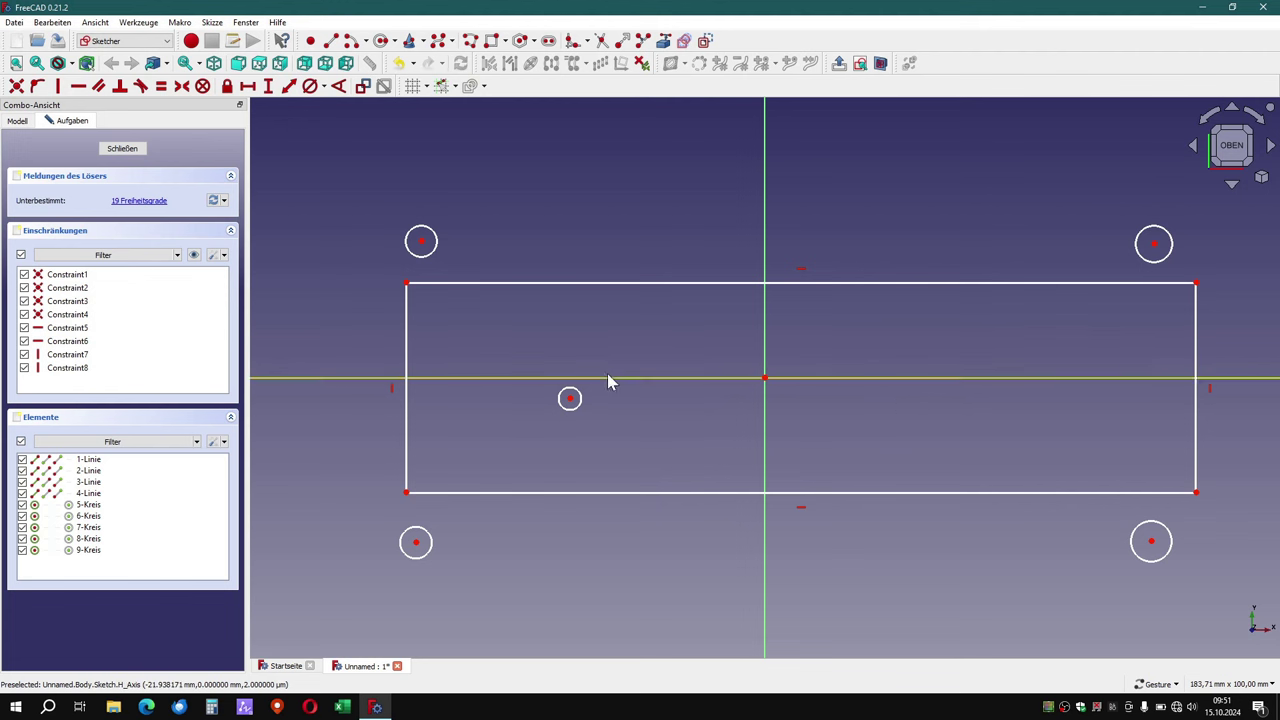
# Add two small circles right of the origin and start a rectangle between them.
pyautogui.click(381, 40)
pyautogui.click(818, 395)
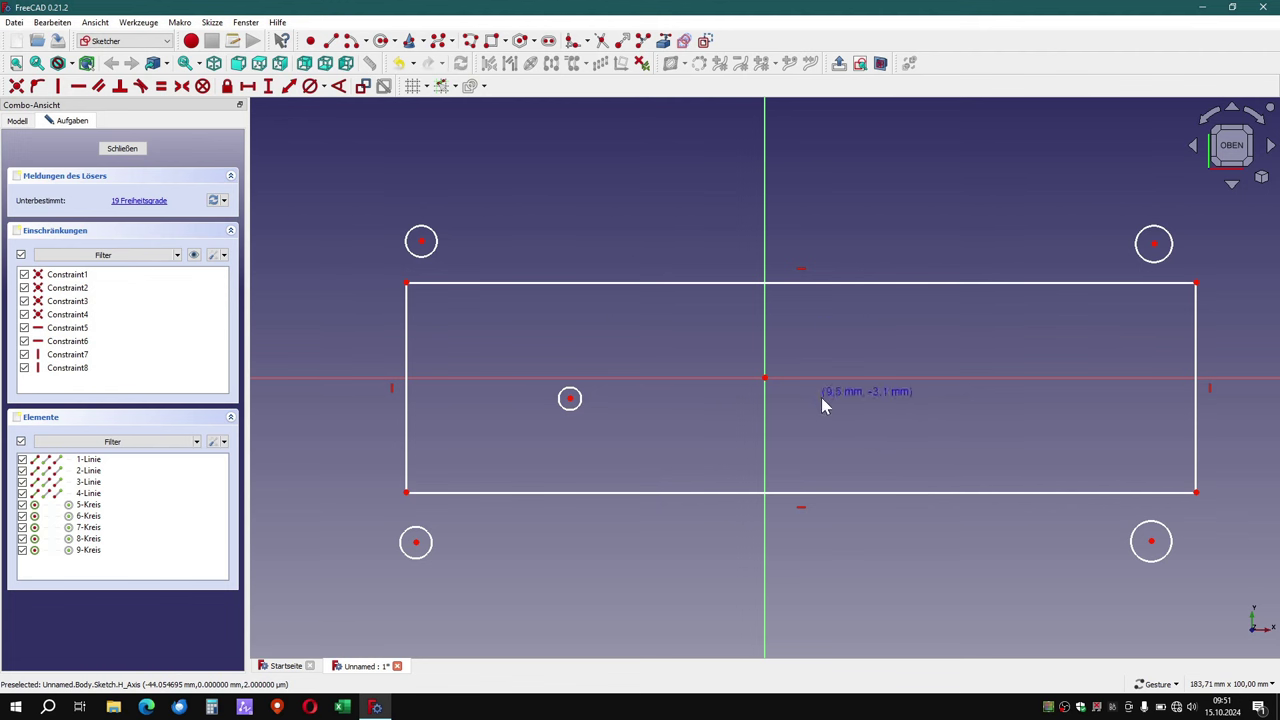
pyautogui.click(830, 397)
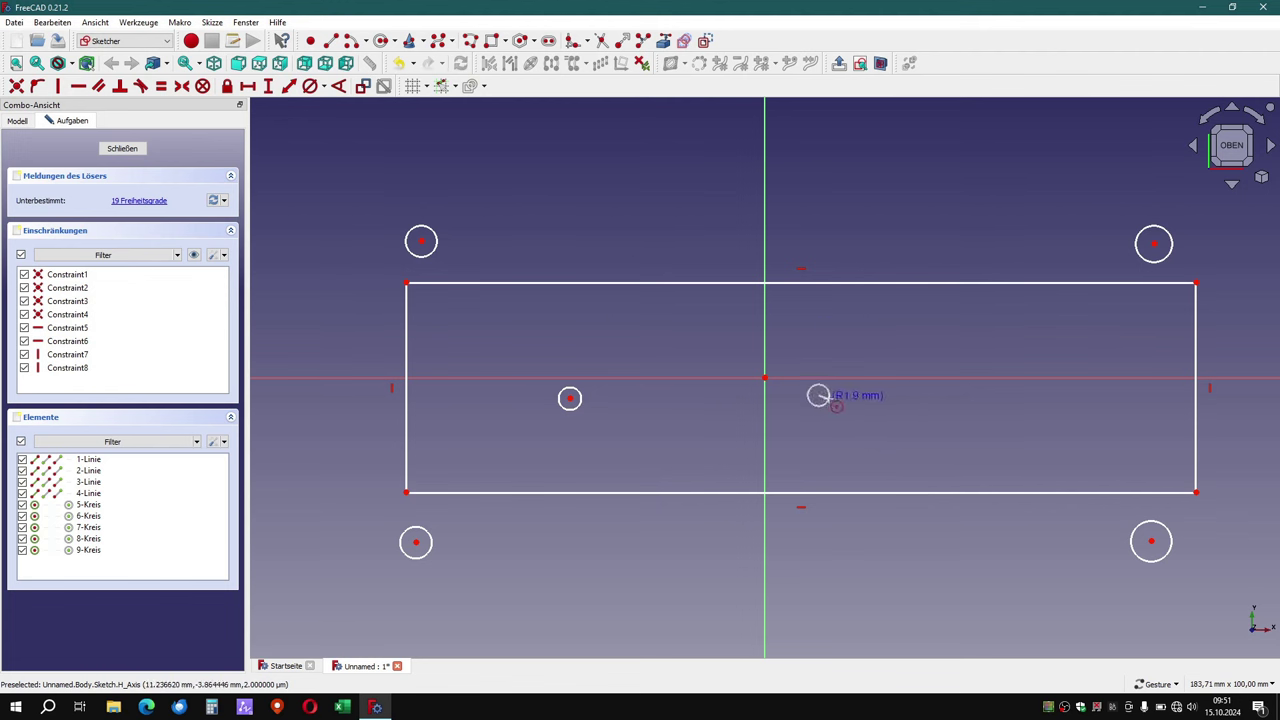
pyautogui.click(893, 392)
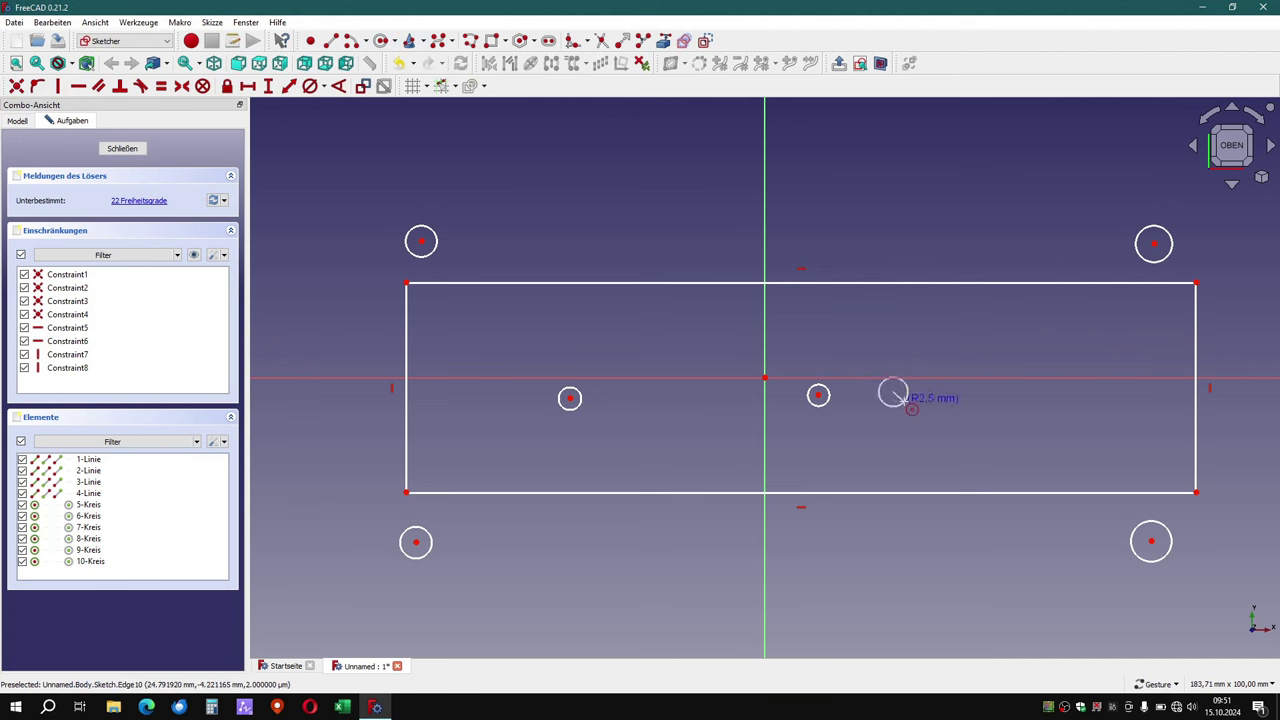
pyautogui.click(905, 401)
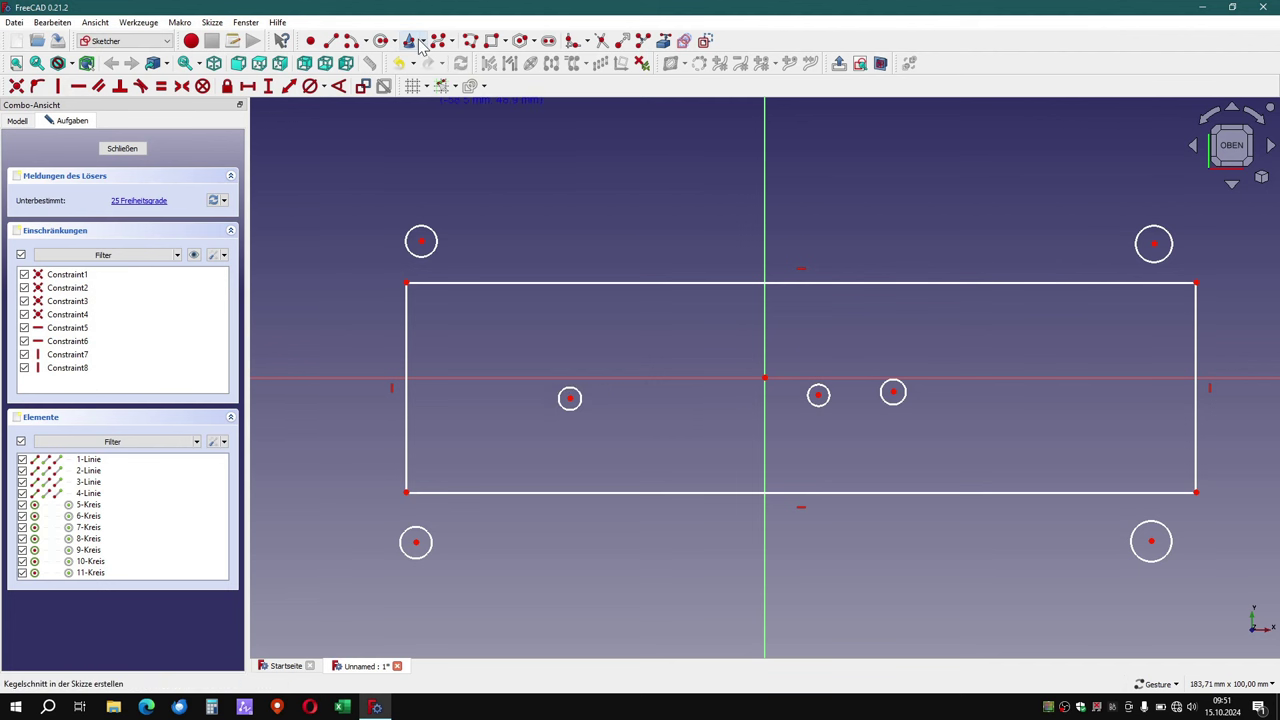
pyautogui.click(491, 41)
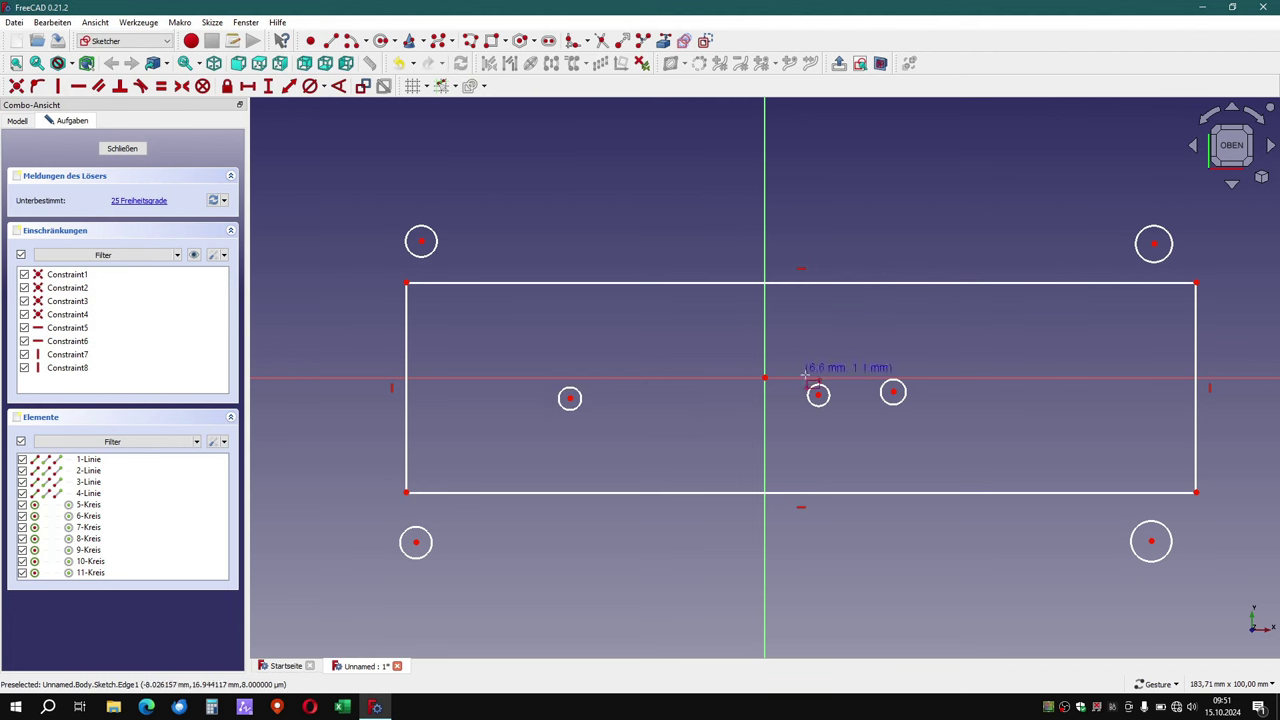
pyautogui.click(841, 391)
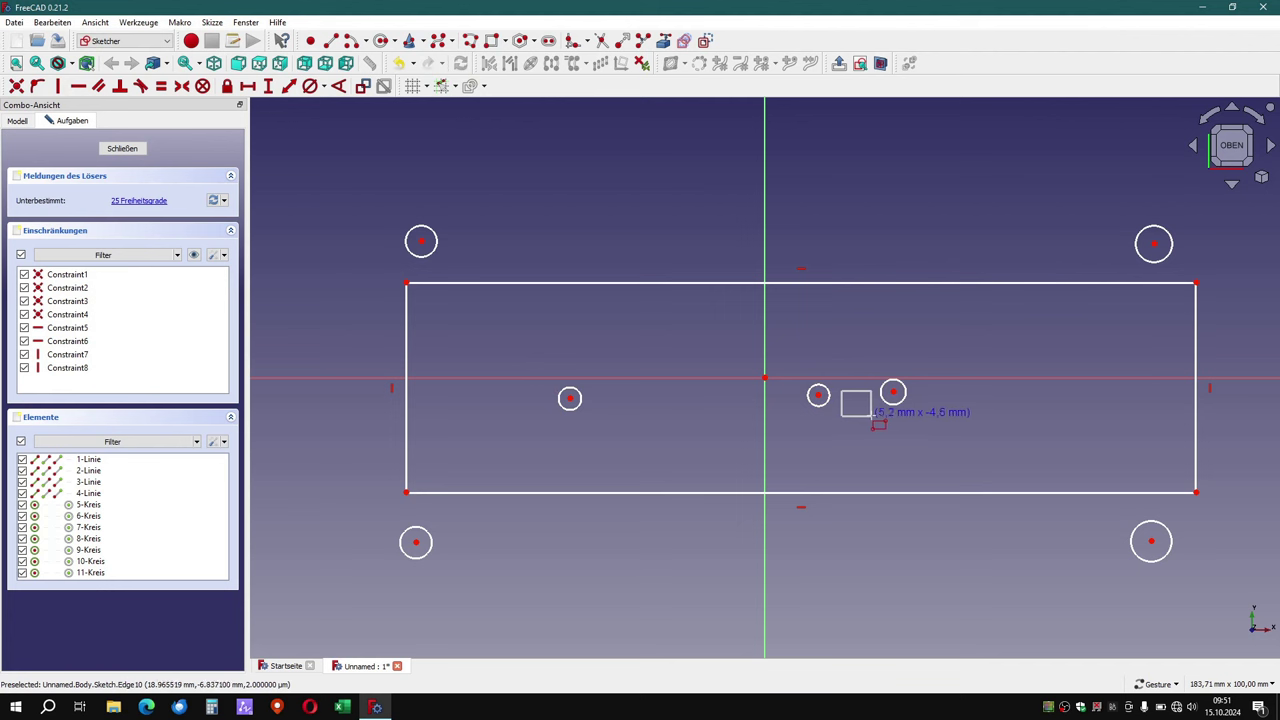
# Finish the small square between the circles, then enlarge the plate outline and top-left circle.
pyautogui.click(873, 417)
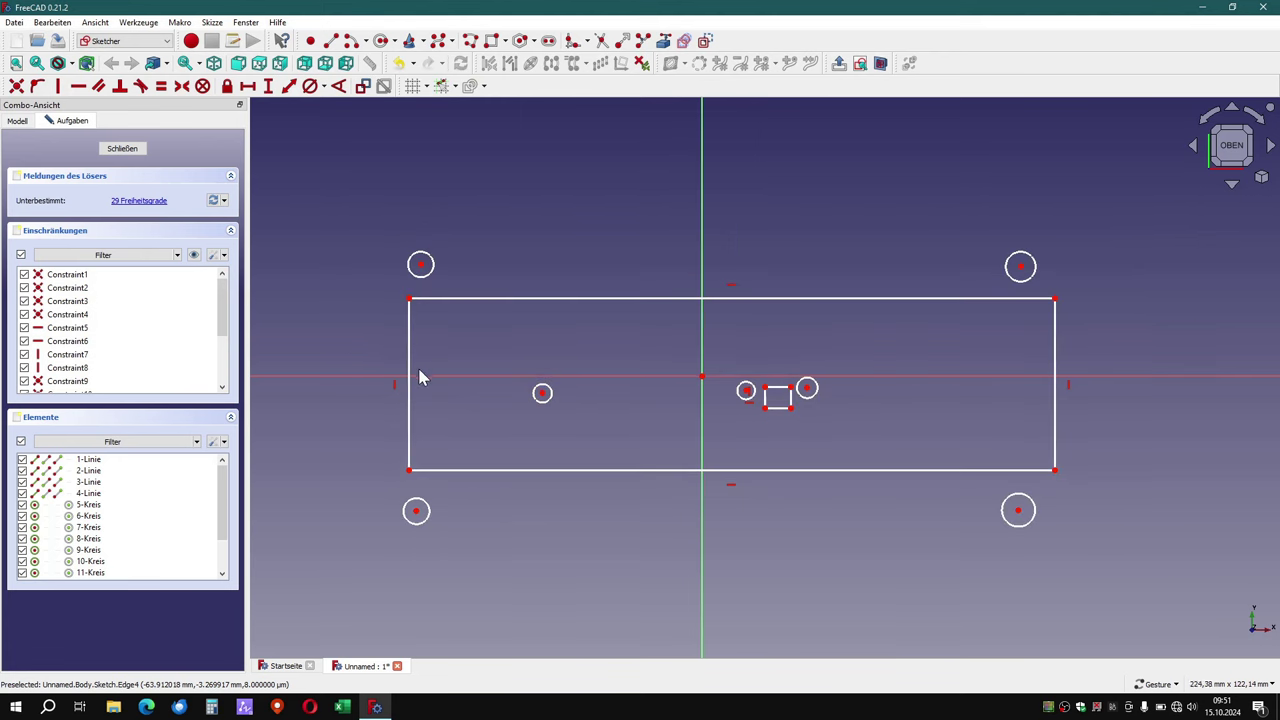
pyautogui.scroll(-1, 420, 374)
pyautogui.moveTo(578, 300)
pyautogui.mouseDown()
pyautogui.moveTo(540, 260)
pyautogui.moveTo(570, 300)
pyautogui.mouseUp()
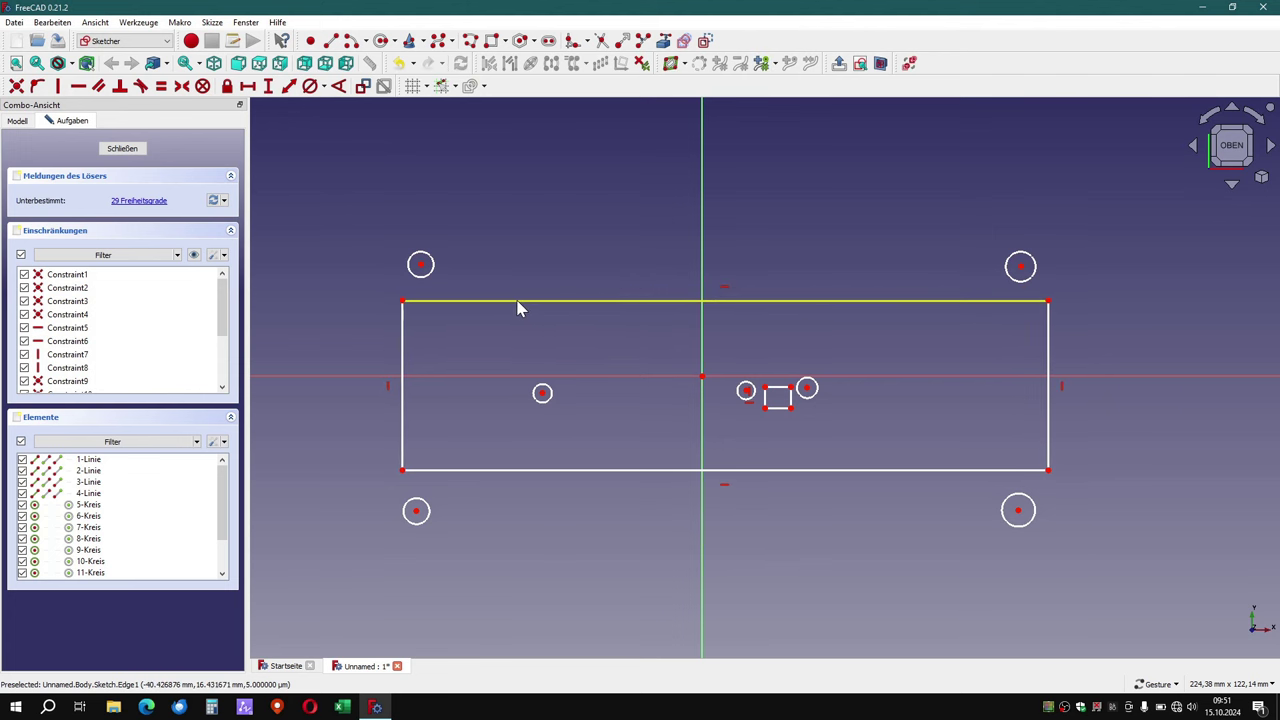
pyautogui.moveTo(431, 276)
pyautogui.mouseDown()
pyautogui.moveTo(452, 290)
pyautogui.moveTo(434, 271)
pyautogui.mouseUp()
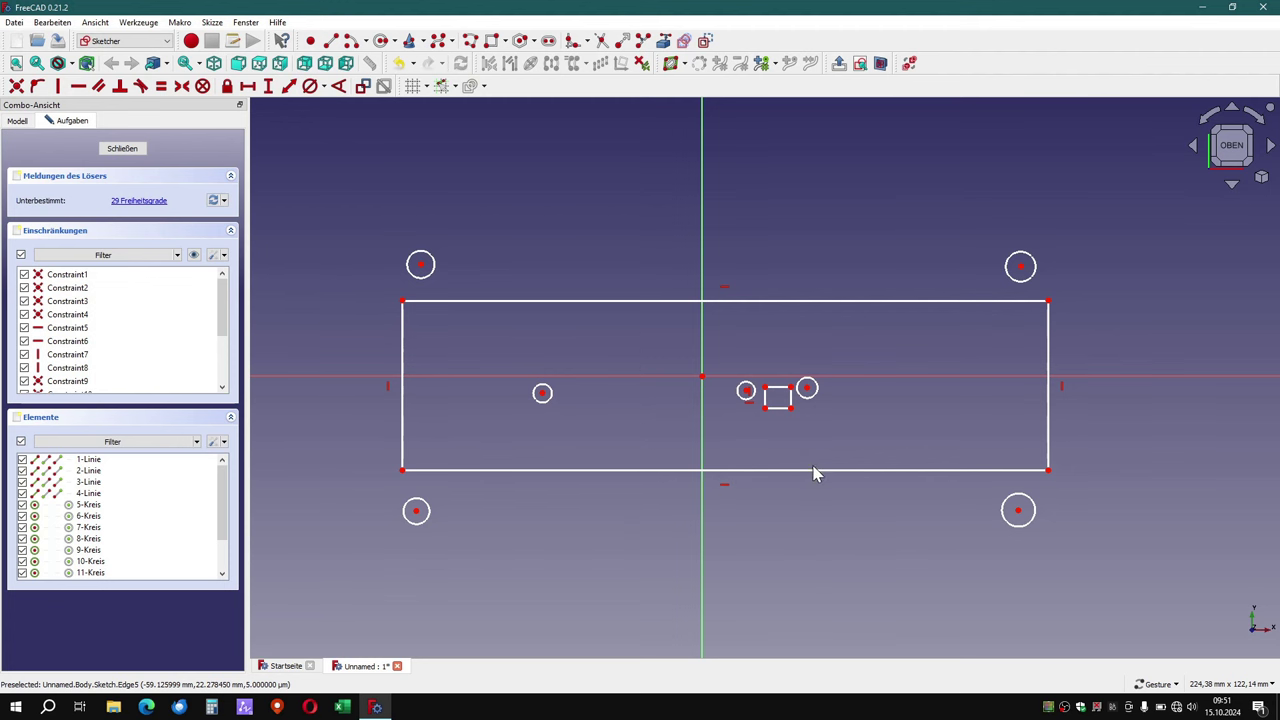
pyautogui.scroll(-1, 814, 468)
pyautogui.scroll(2, 754, 454)
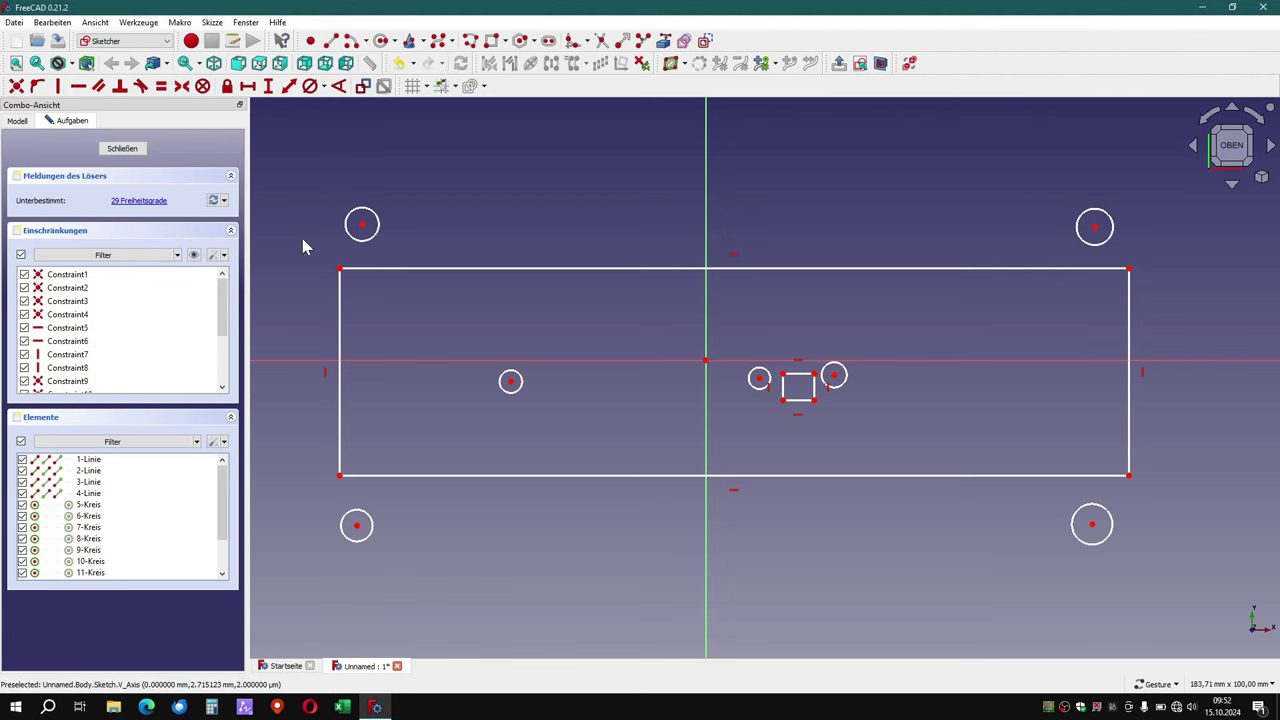
pyautogui.press('s')
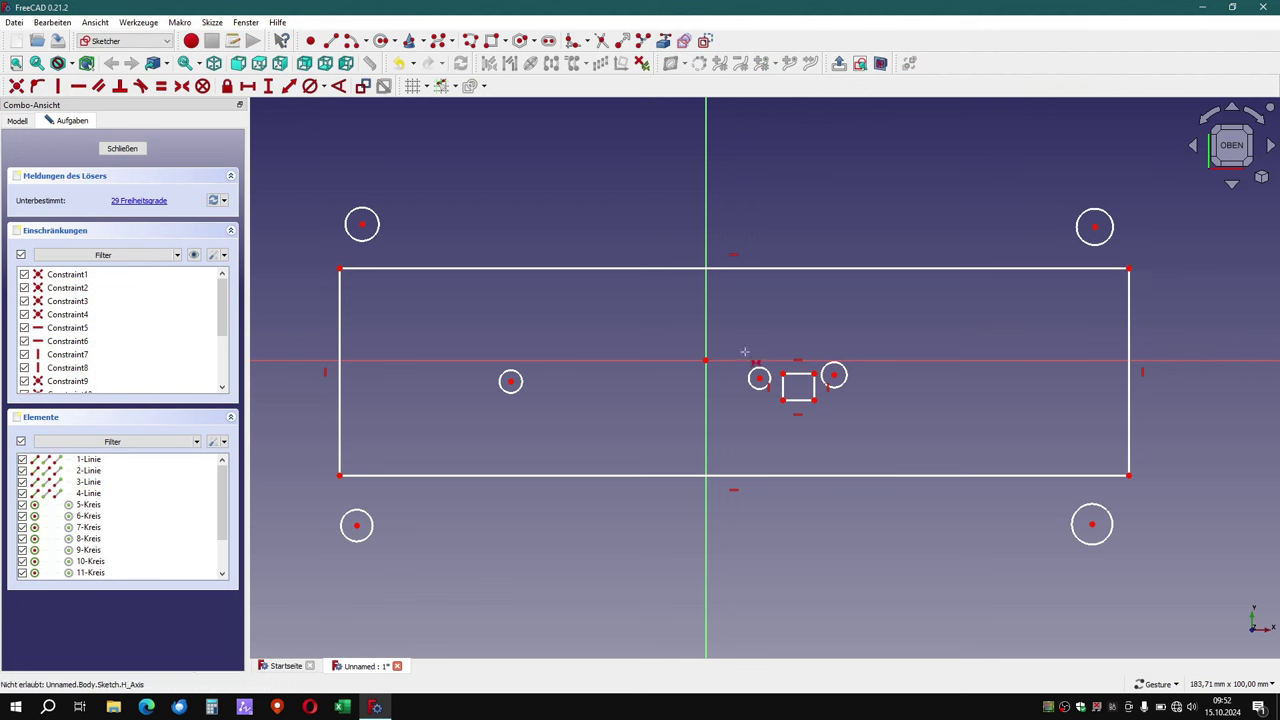
# Make the plate's top-right and bottom-left corners symmetric about the origin, then drag-test the edges.
pyautogui.click(1128, 268)
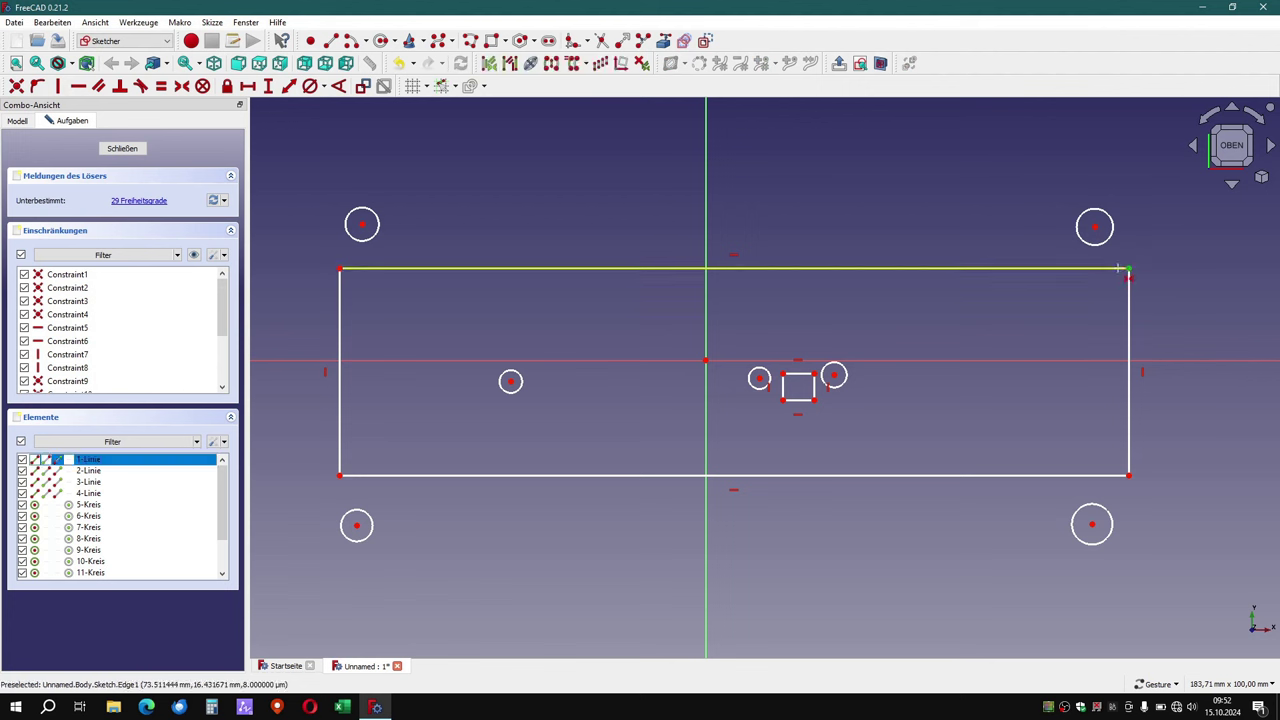
pyautogui.click(340, 476)
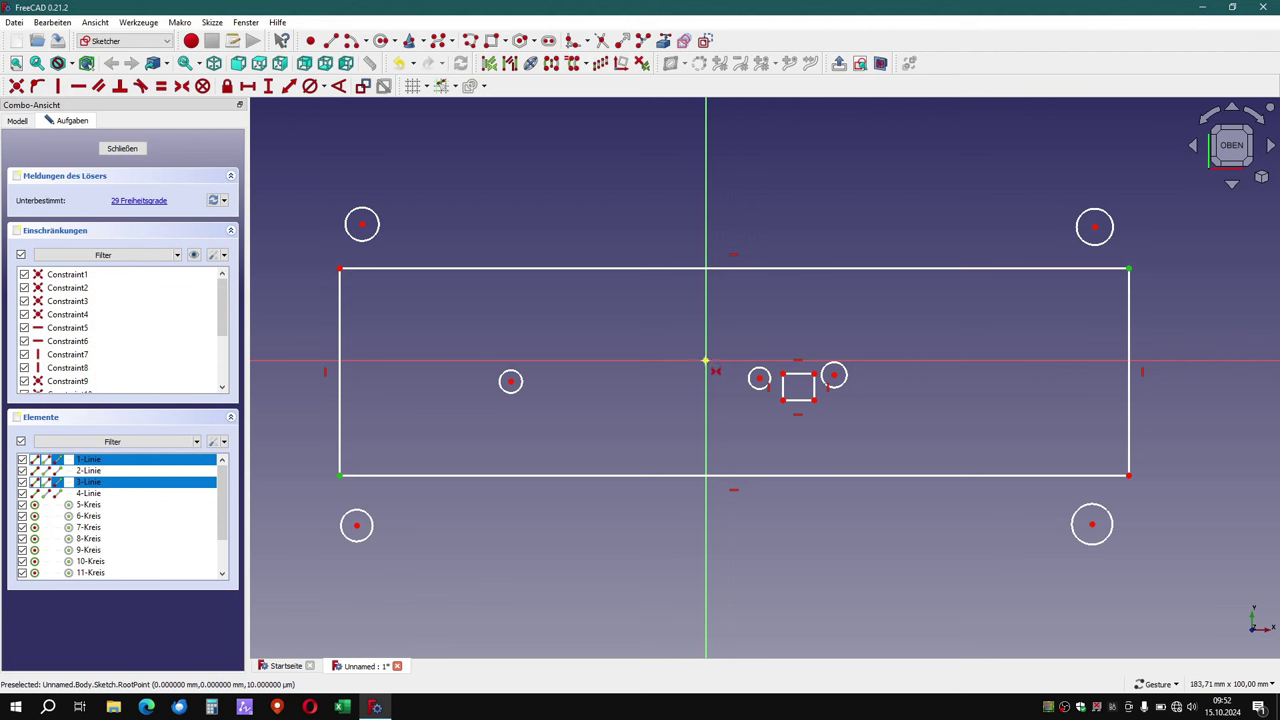
pyautogui.click(705, 360)
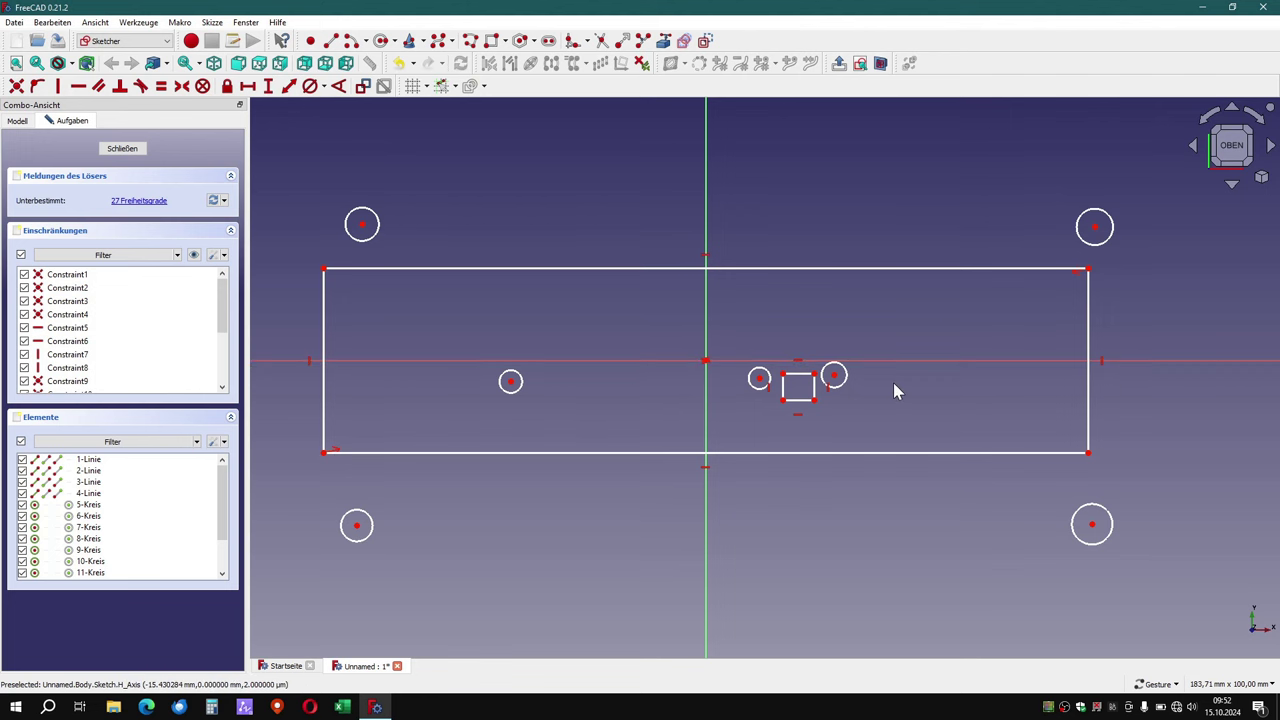
pyautogui.moveTo(1058, 463)
pyautogui.mouseDown()
pyautogui.moveTo(1040, 414)
pyautogui.moveTo(1148, 390)
pyautogui.mouseUp()
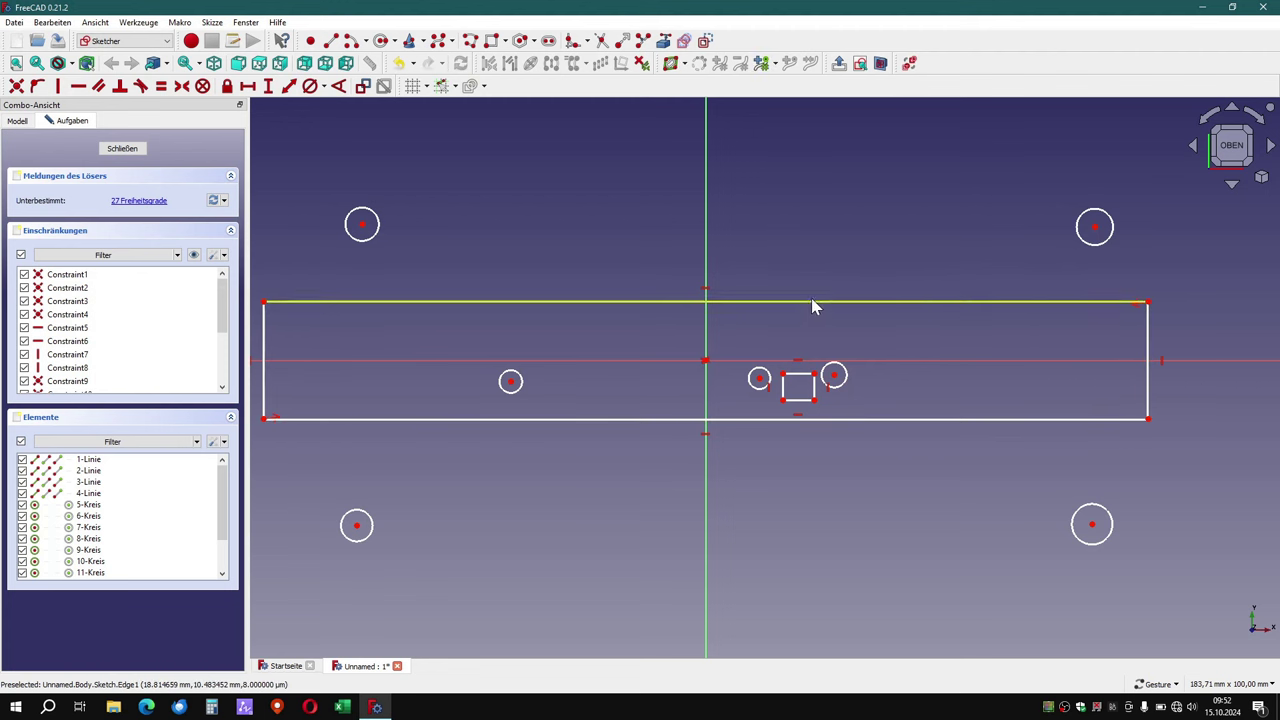
pyautogui.moveTo(811, 301); pyautogui.dragTo(907, 273)
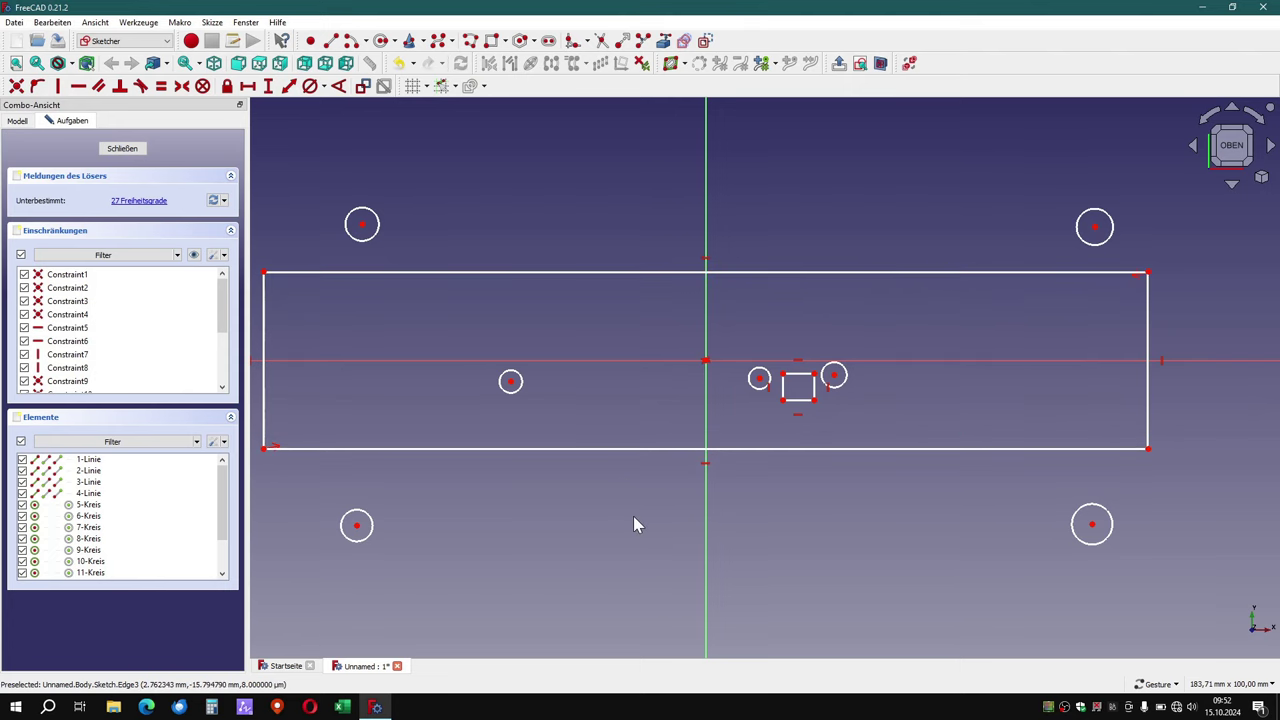
pyautogui.scroll(-1, 633, 516)
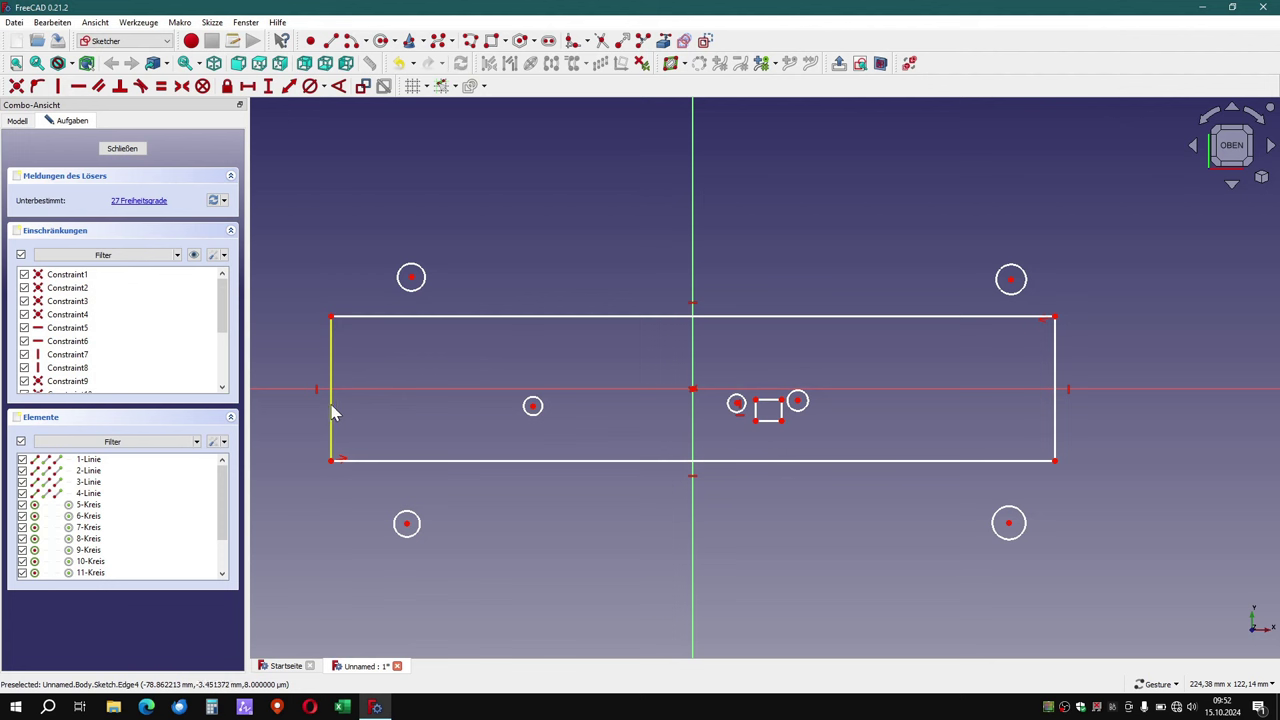
# Constrain the plate's left edge height to 1.75 inches (44.45 mm).
pyautogui.press('i')
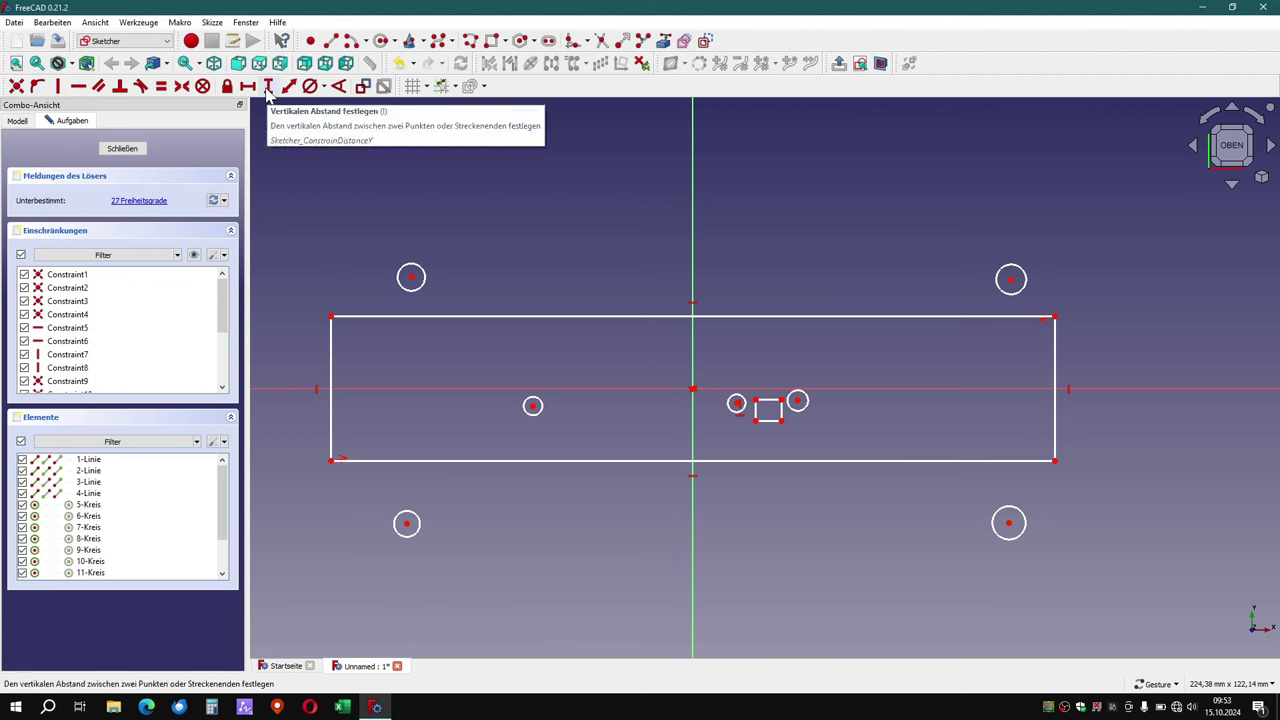
pyautogui.click(333, 371)
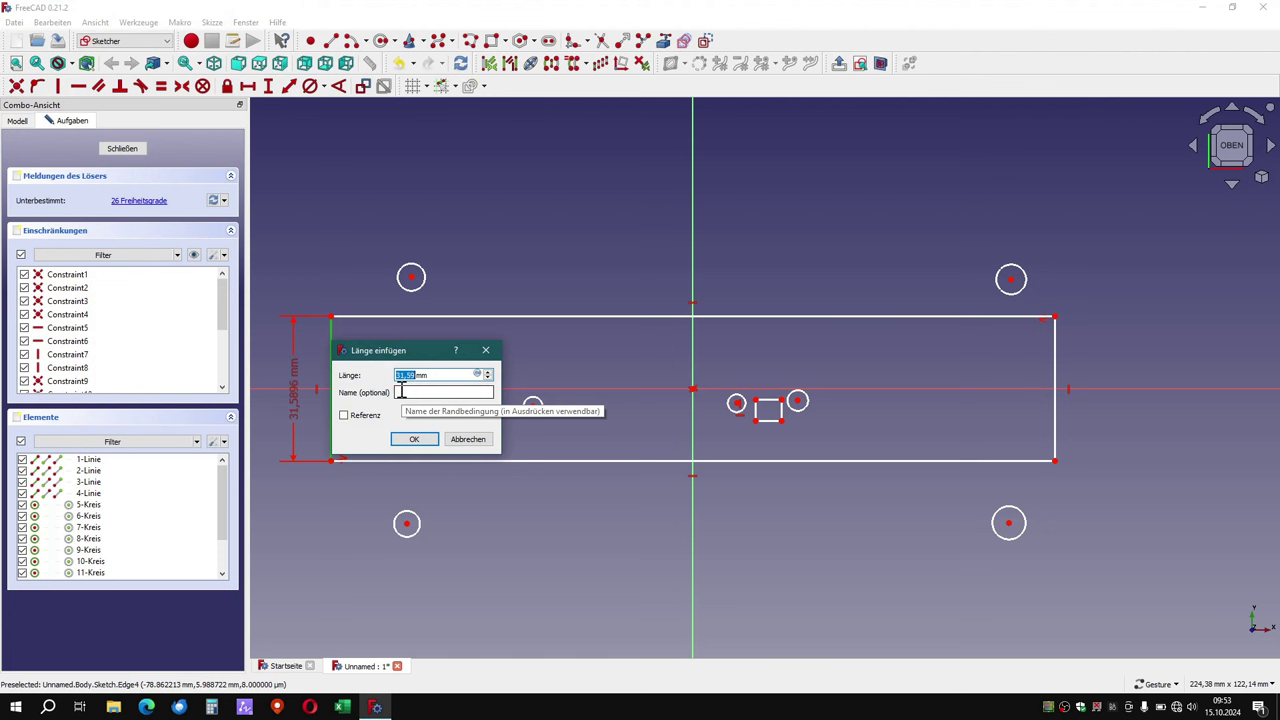
pyautogui.press('BackSpace')
pyautogui.write('5')
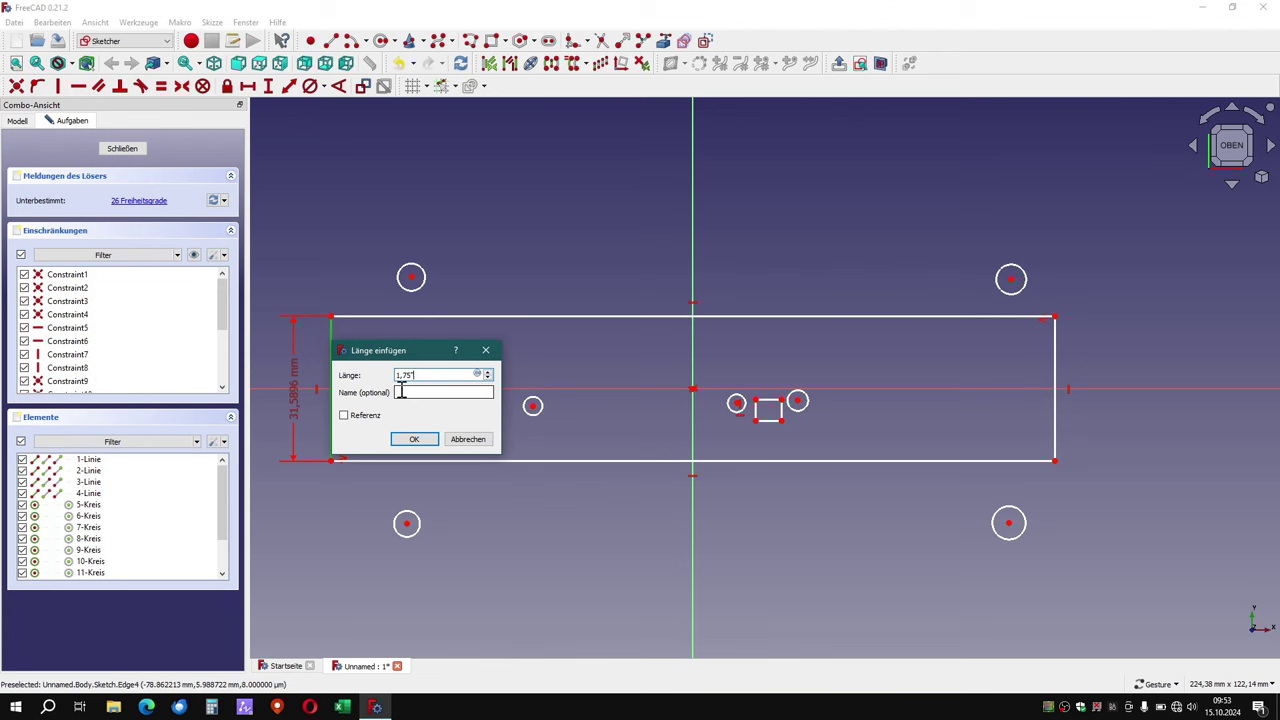
pyautogui.press('Return')
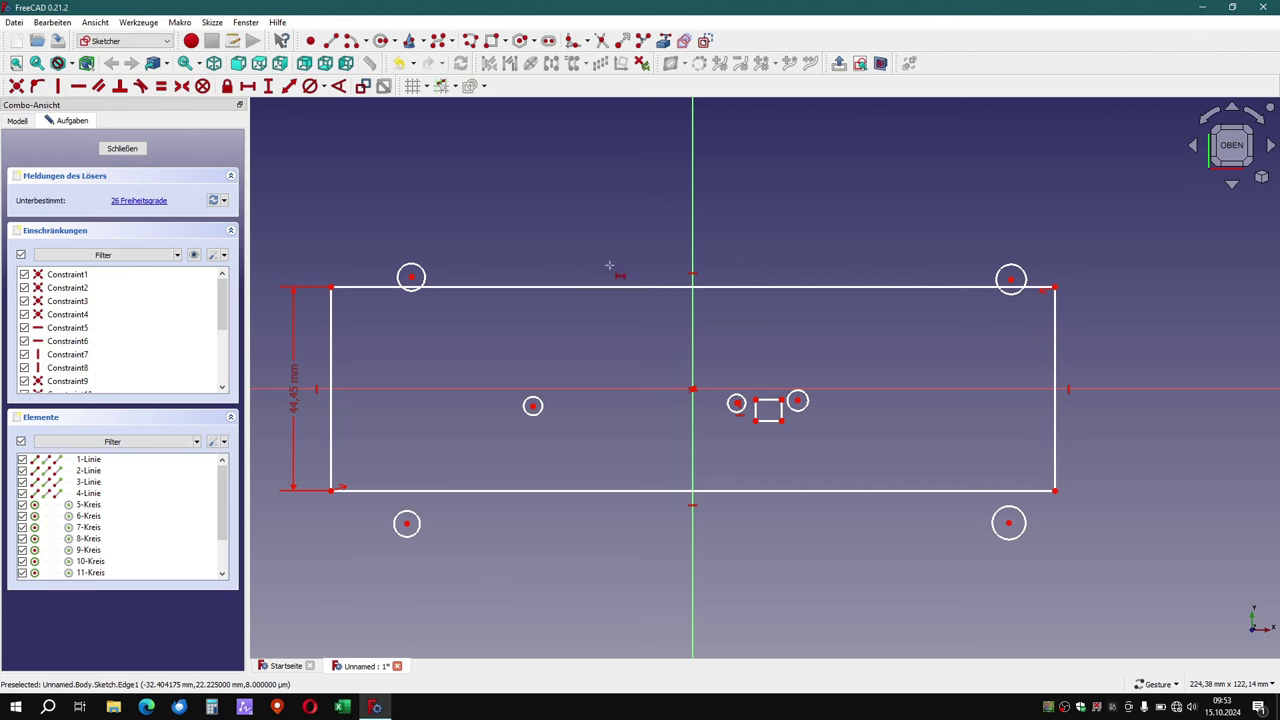
# Constrain the plate's top edge width to 19 inches (482.6 mm) and zoom out to fit it.
pyautogui.click(248, 87)
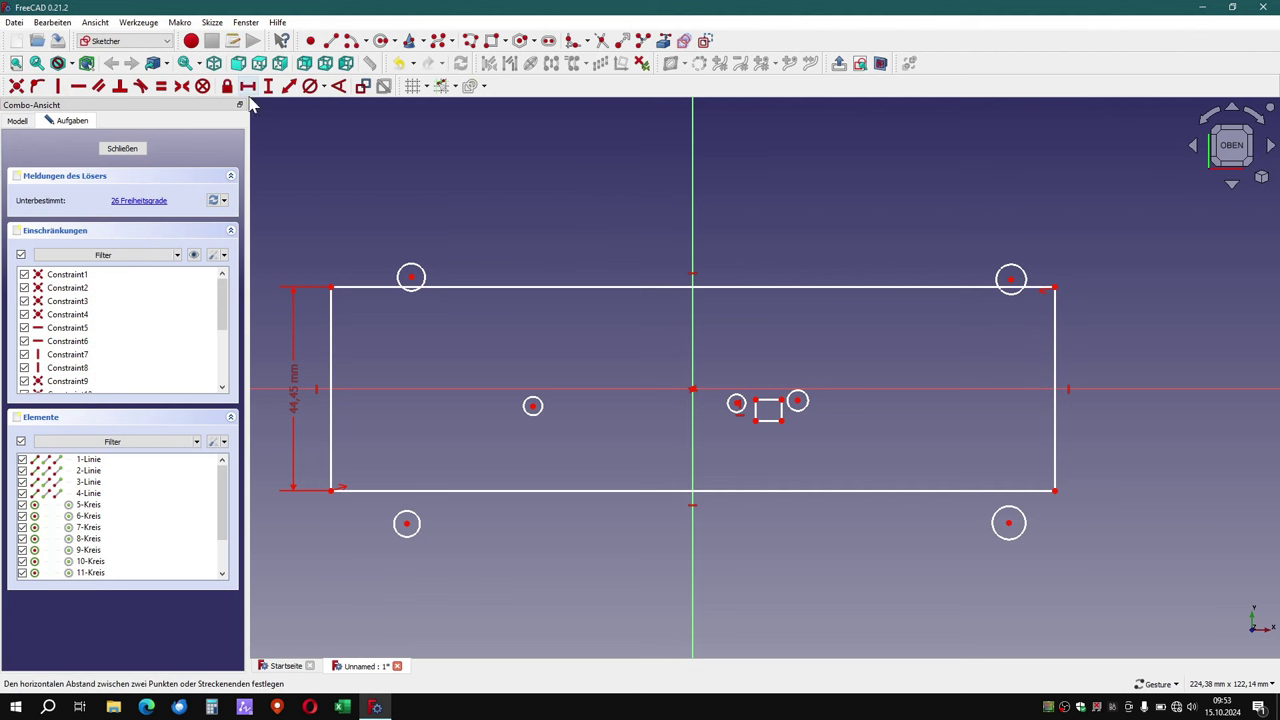
pyautogui.click(561, 288)
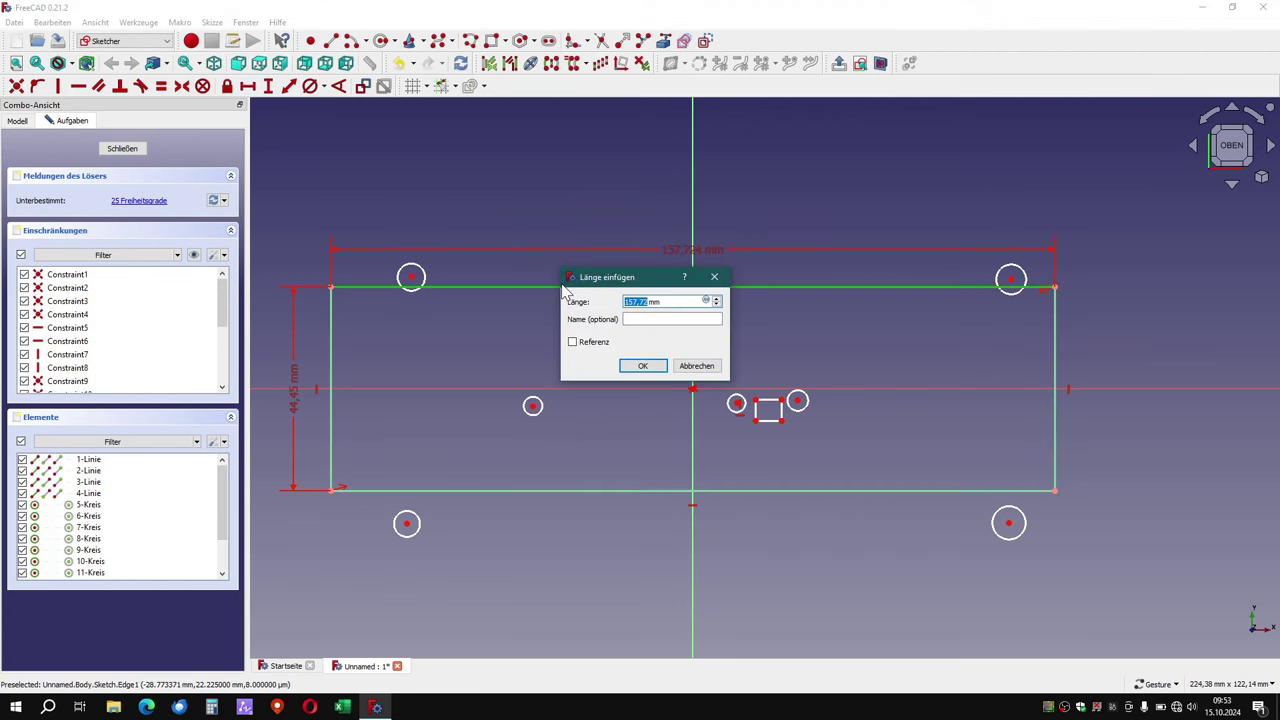
pyautogui.write('19')
pyautogui.write("'")
pyautogui.press('Delete')
pyautogui.press('Delete')
pyautogui.press('Delete')
pyautogui.press('Return')
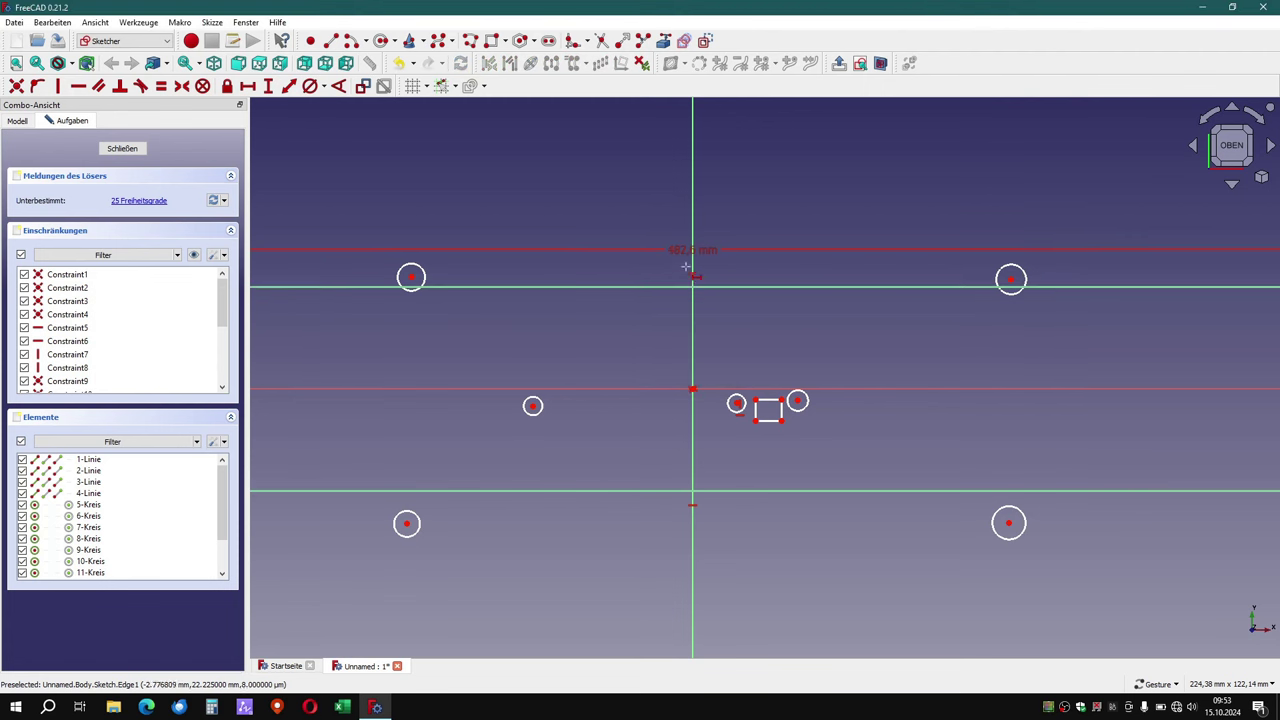
pyautogui.scroll(2, 693, 257)
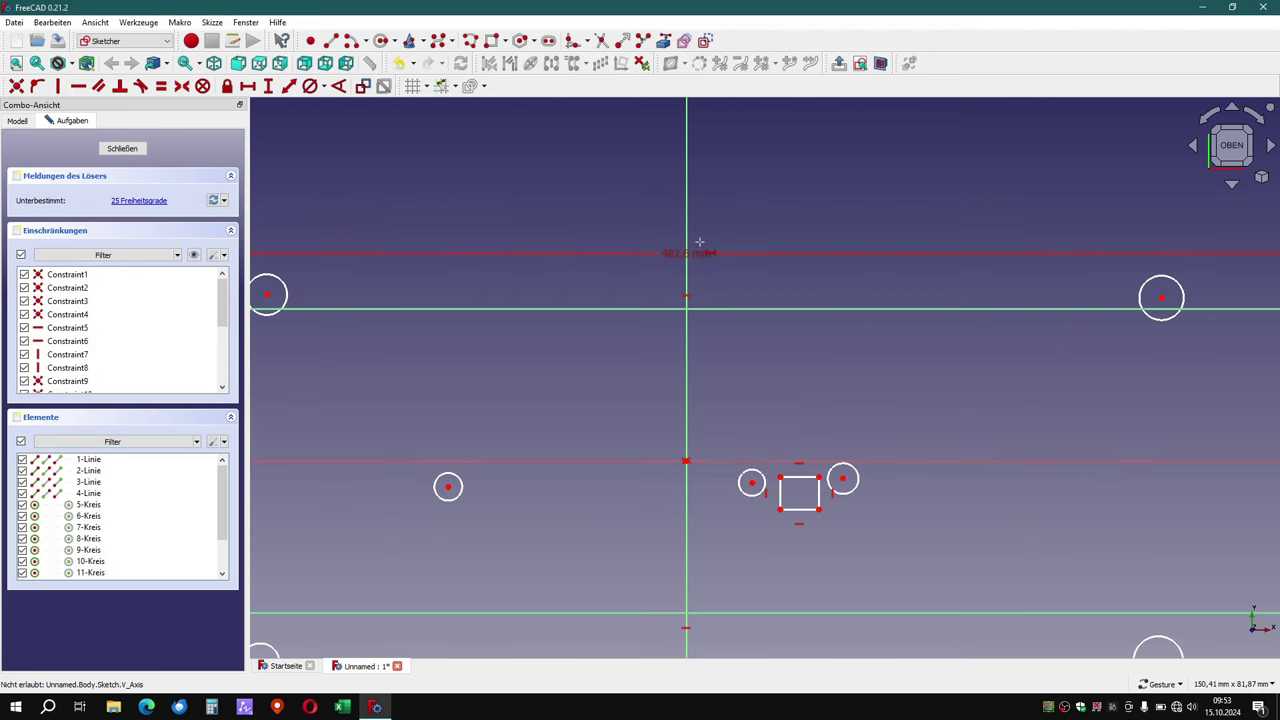
pyautogui.scroll(-2, 645, 340)
pyautogui.scroll(-2, 630, 358)
pyautogui.scroll(-2, 629, 362)
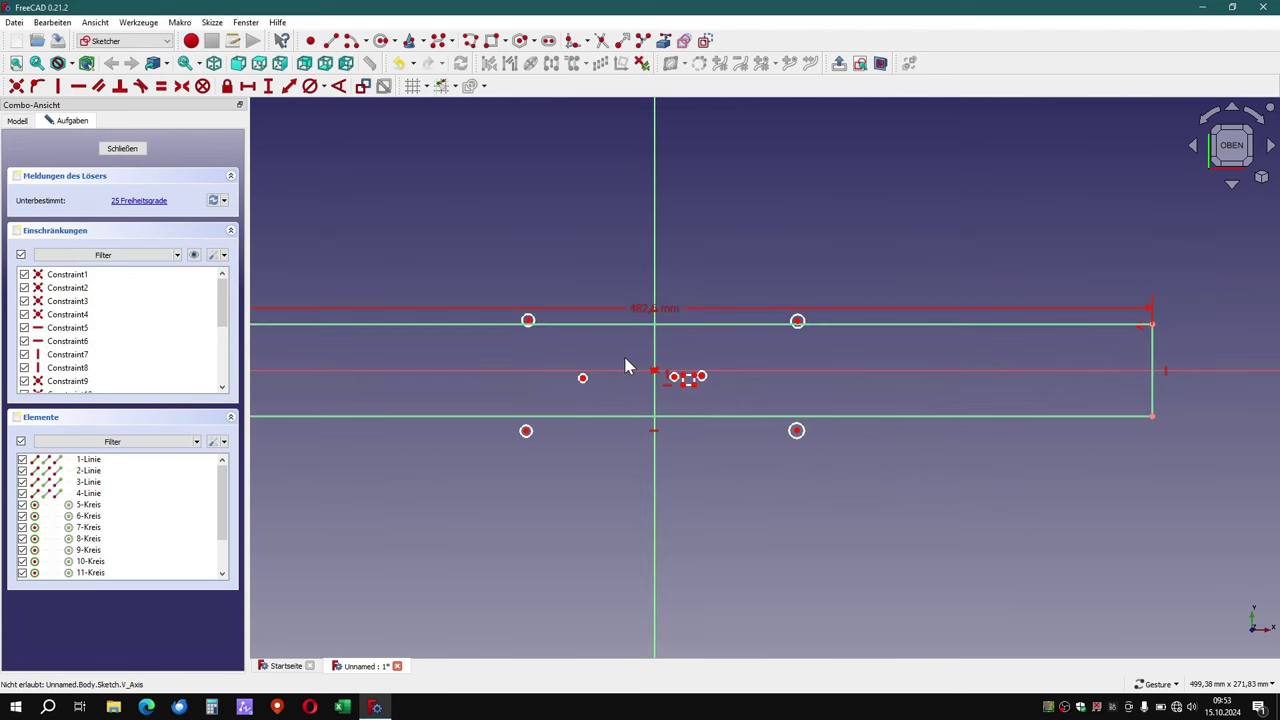
pyautogui.scroll(-1, 626, 363)
pyautogui.scroll(-1, 543, 395)
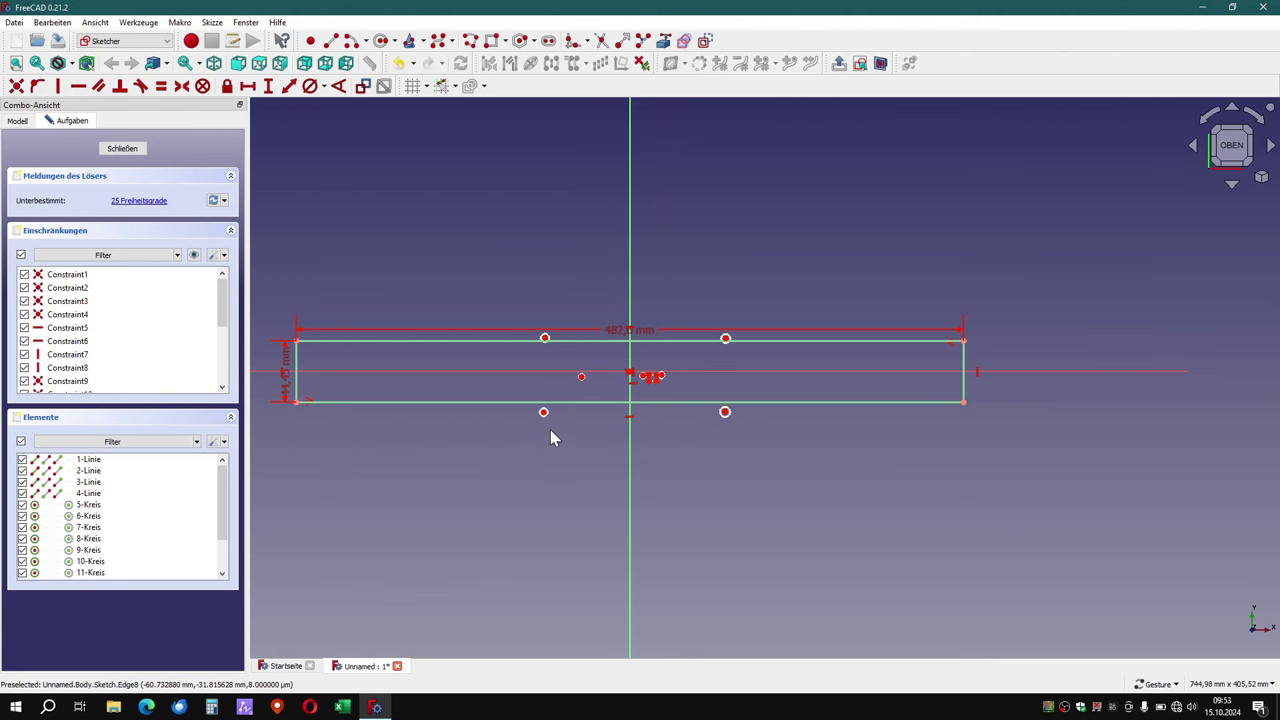
# Drag the lower-left corner hole larger, then shrink it back down.
pyautogui.click(539, 416)
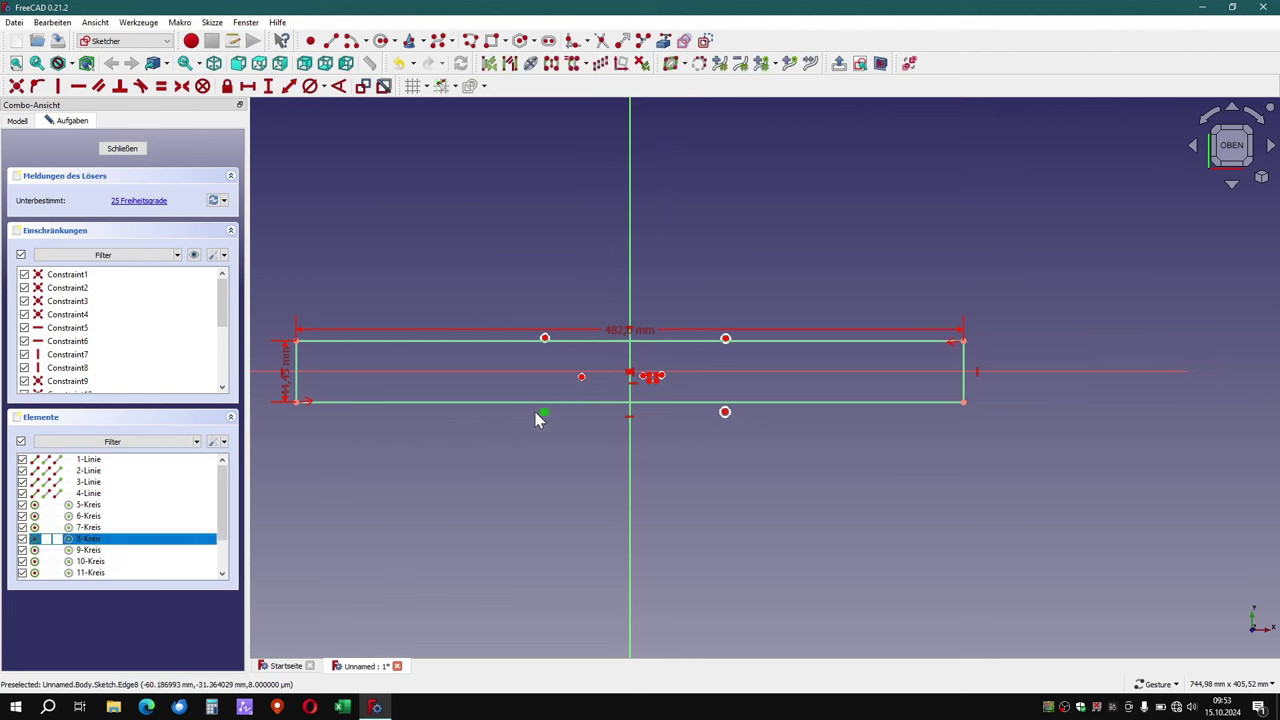
pyautogui.click(520, 441)
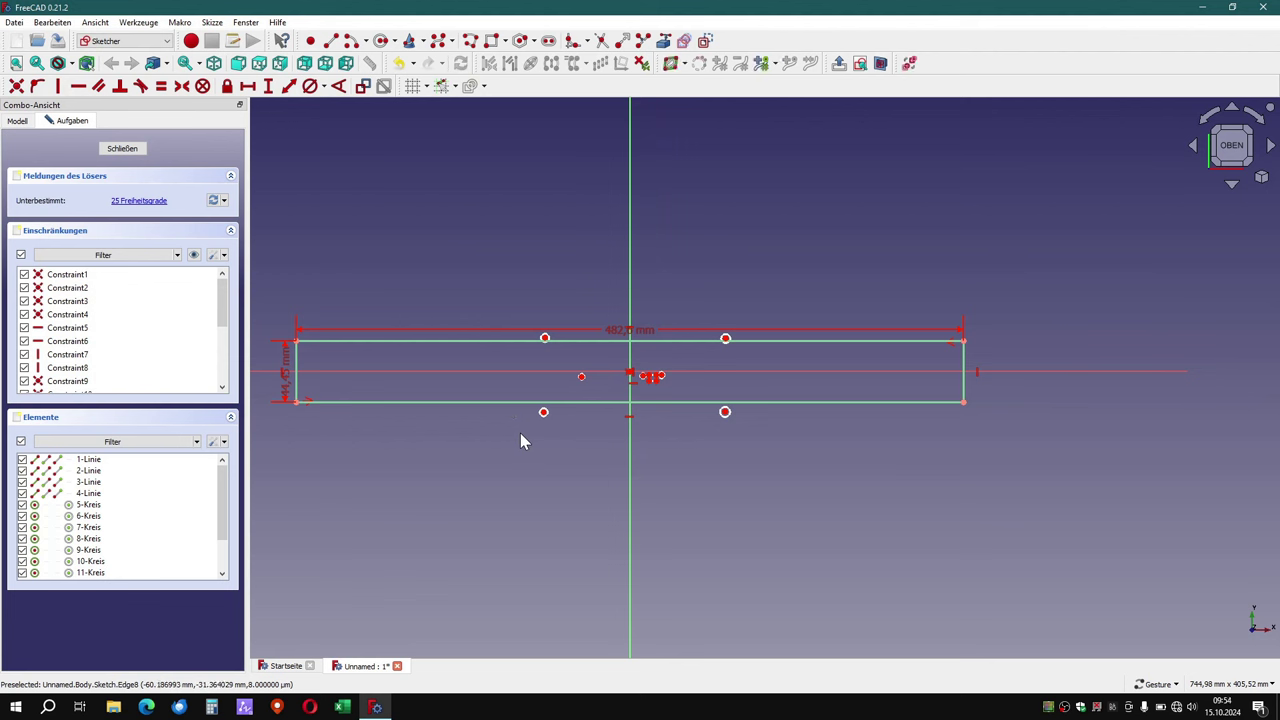
pyautogui.moveTo(543, 417)
pyautogui.mouseDown()
pyautogui.moveTo(443, 437)
pyautogui.moveTo(574, 449)
pyautogui.mouseUp()
pyautogui.click(574, 446)
pyautogui.scroll(1, 577, 428)
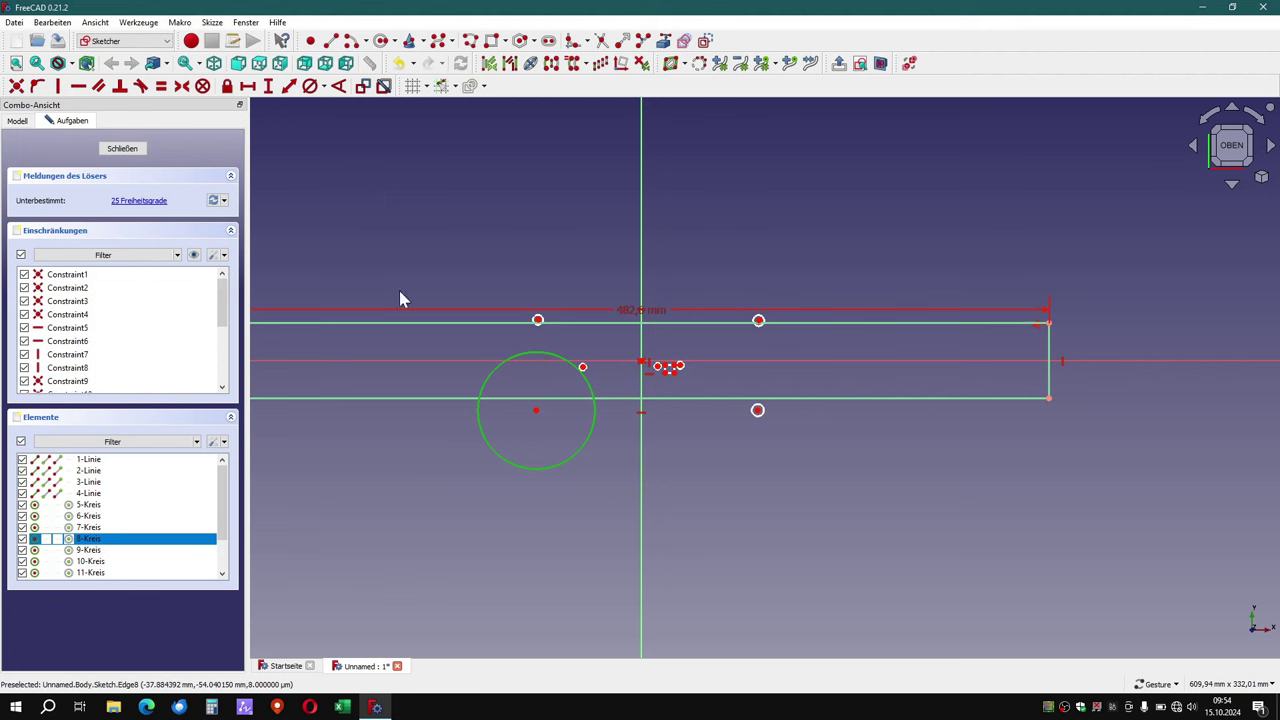
pyautogui.click(796, 470)
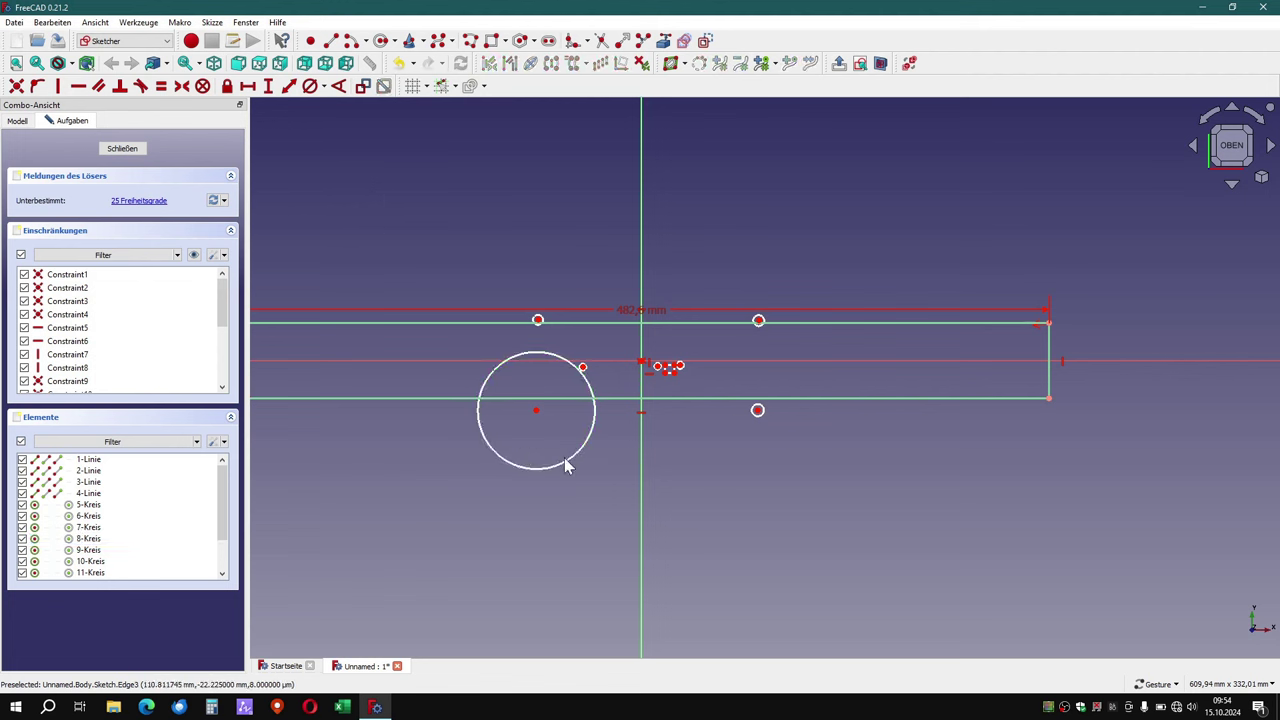
pyautogui.scroll(2, 588, 425)
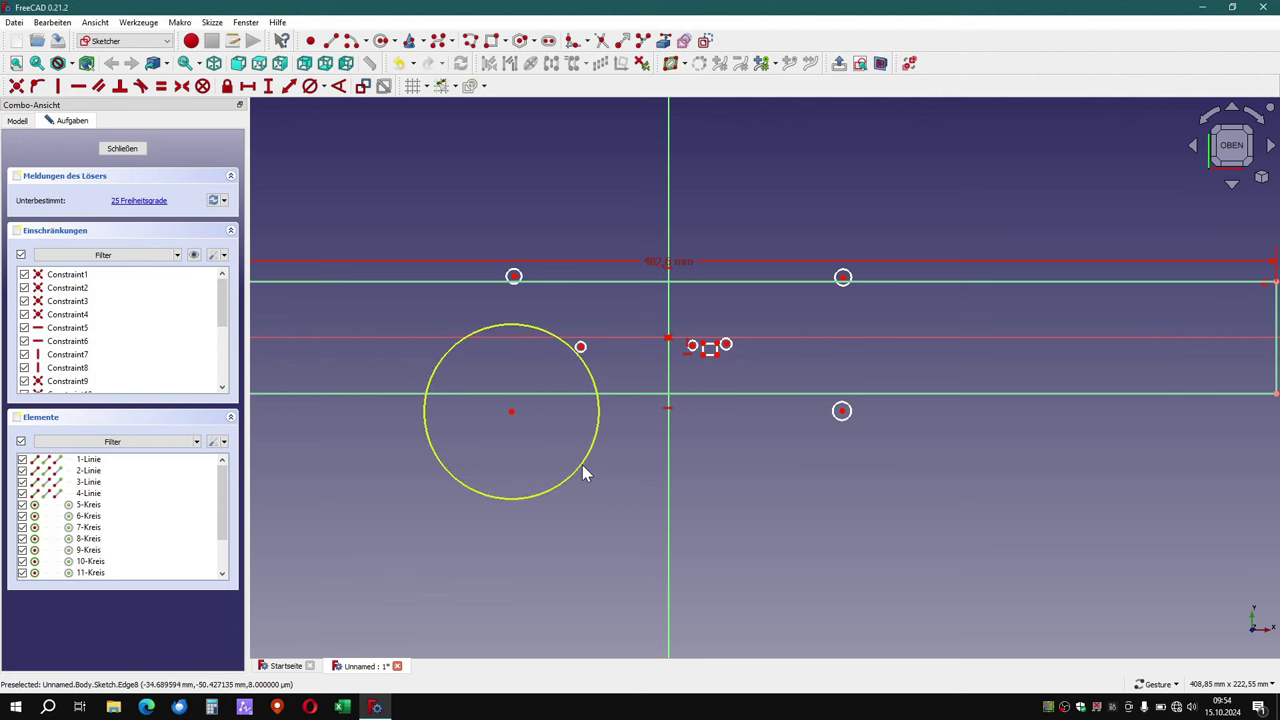
pyautogui.moveTo(585, 474); pyautogui.dragTo(525, 427)
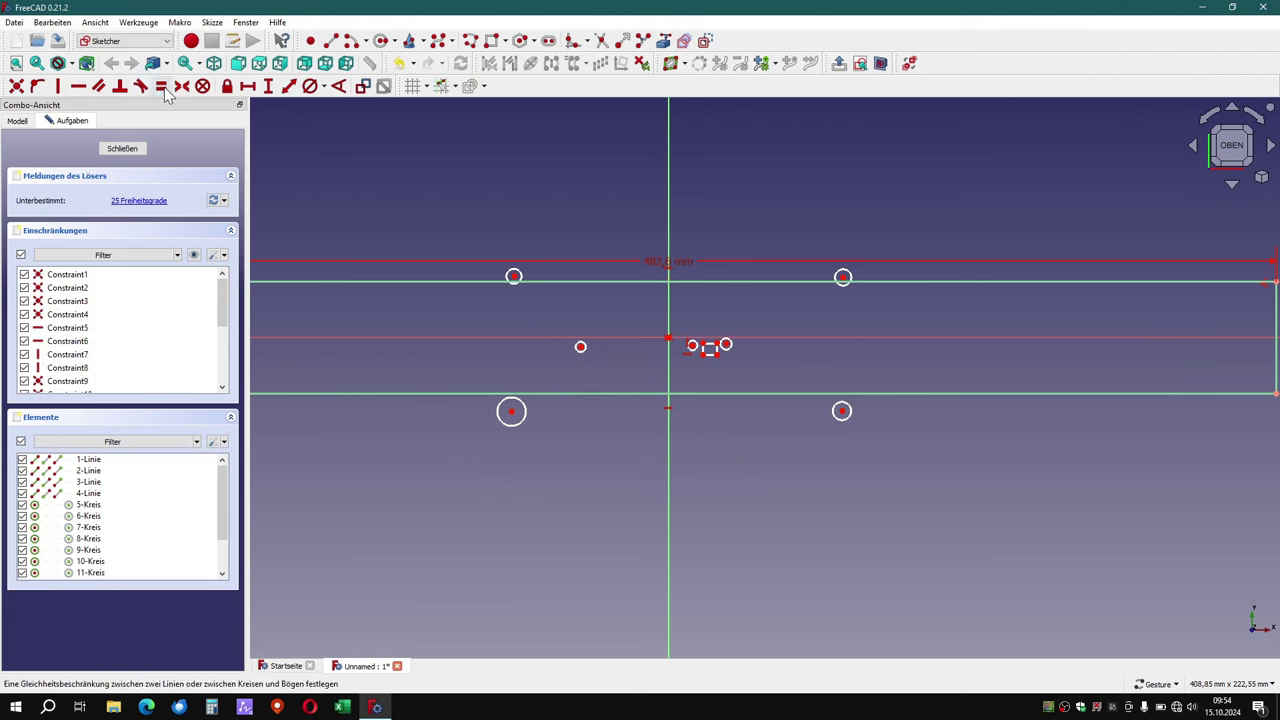
# Apply an Equal constraint to the four corner holes and drag one to confirm they resize together.
pyautogui.click(513, 277)
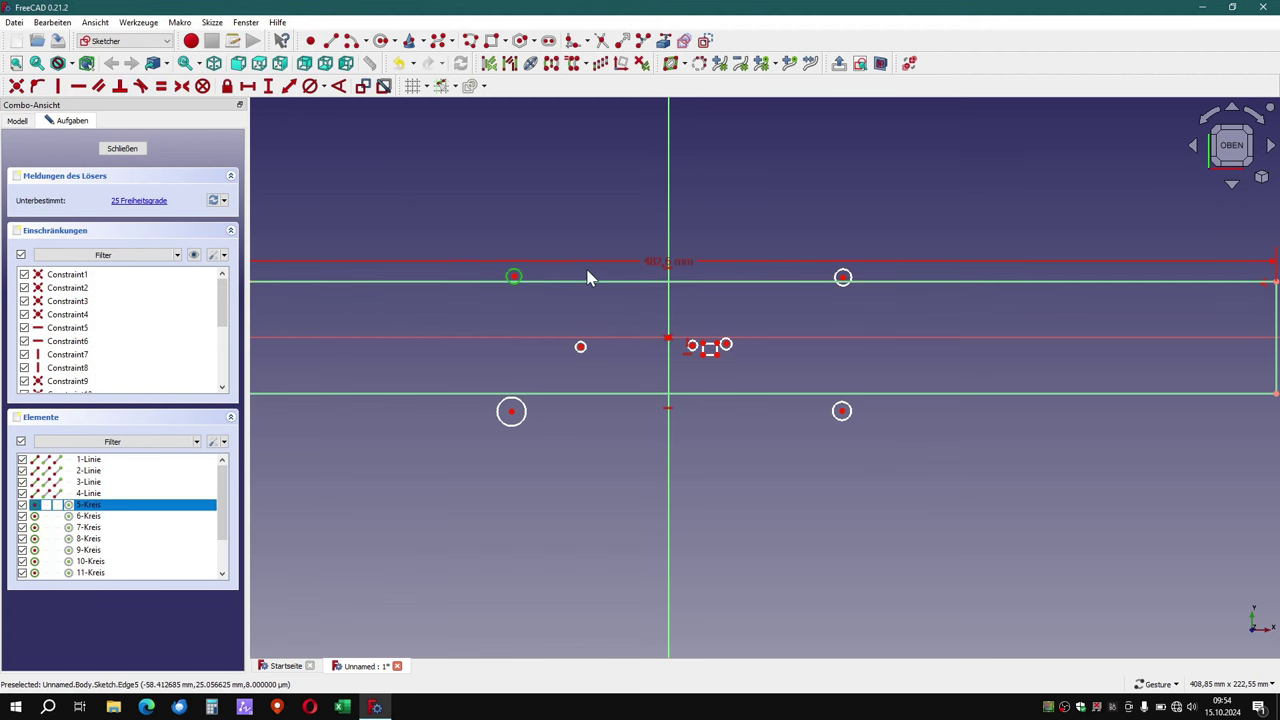
pyautogui.scroll(1, 666, 303)
pyautogui.scroll(2, 668, 306)
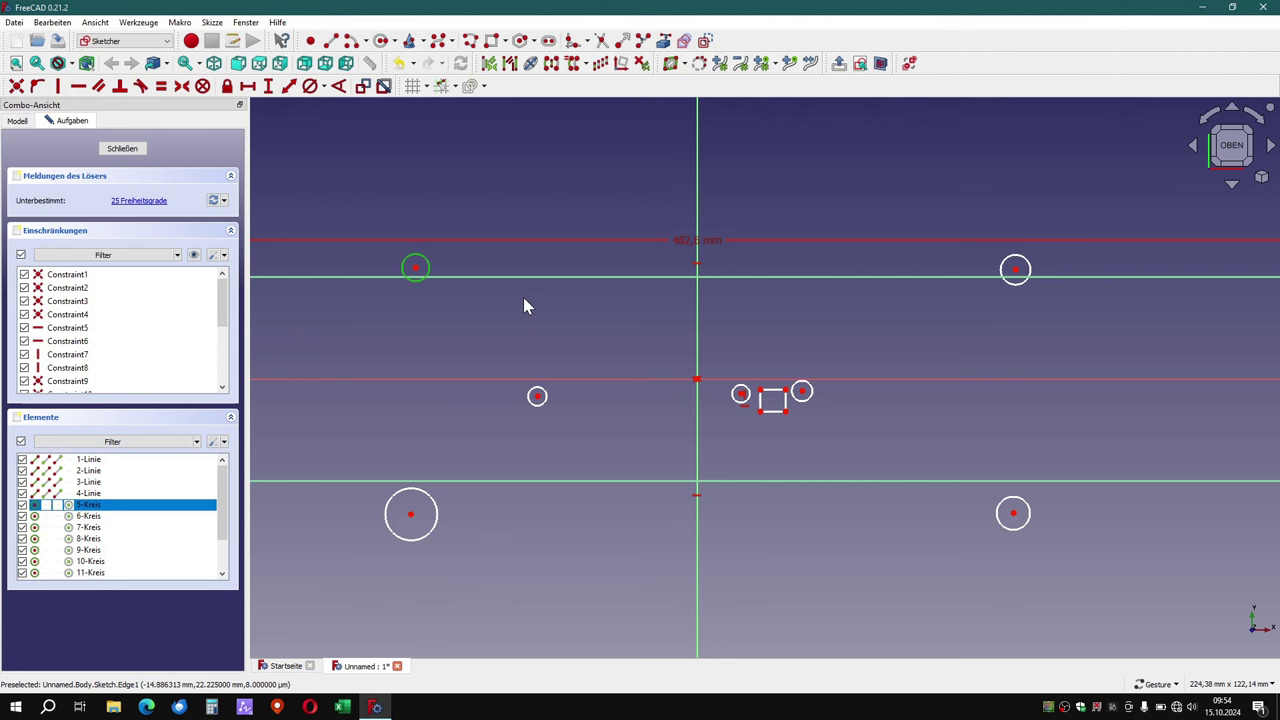
pyautogui.click(1015, 286)
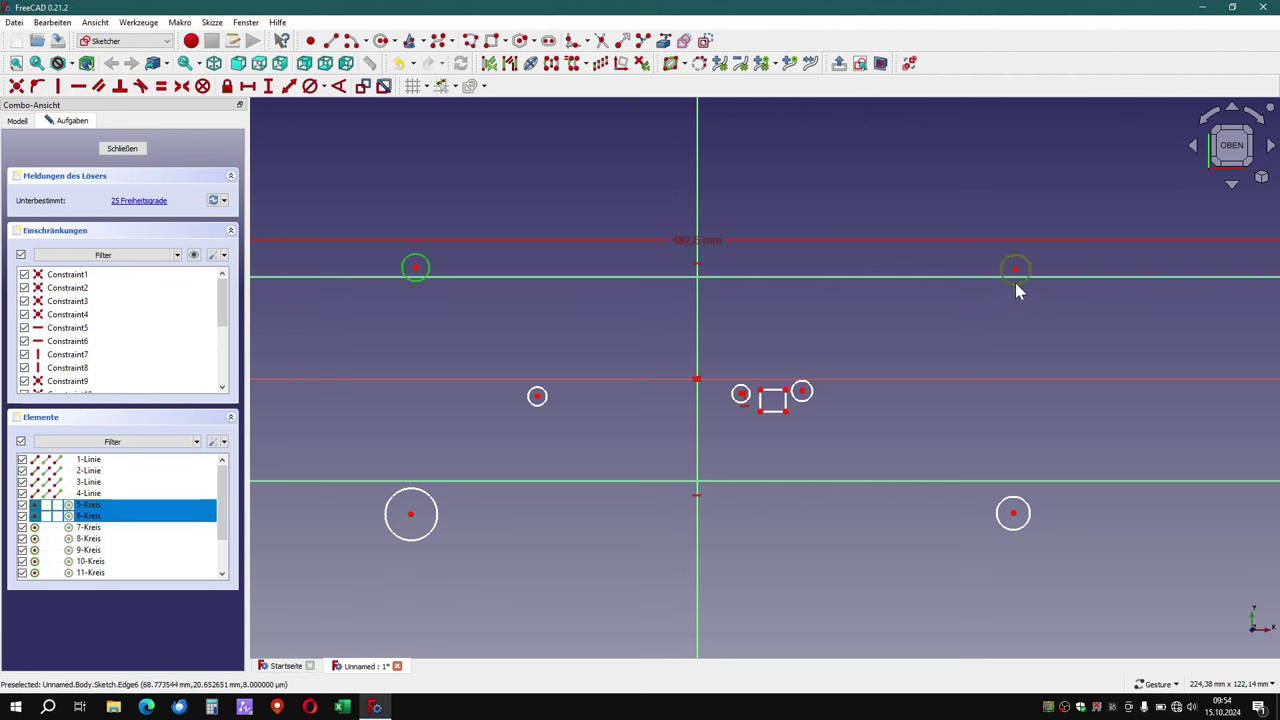
pyautogui.click(1029, 516)
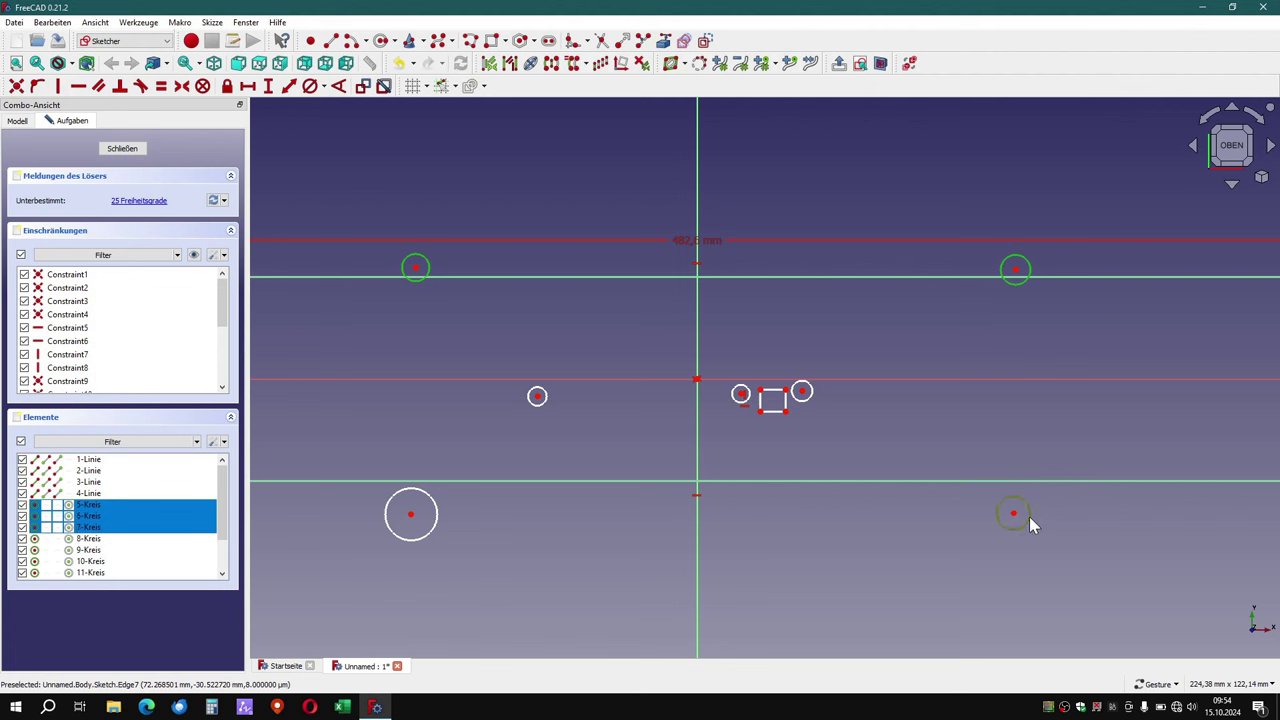
pyautogui.click(413, 540)
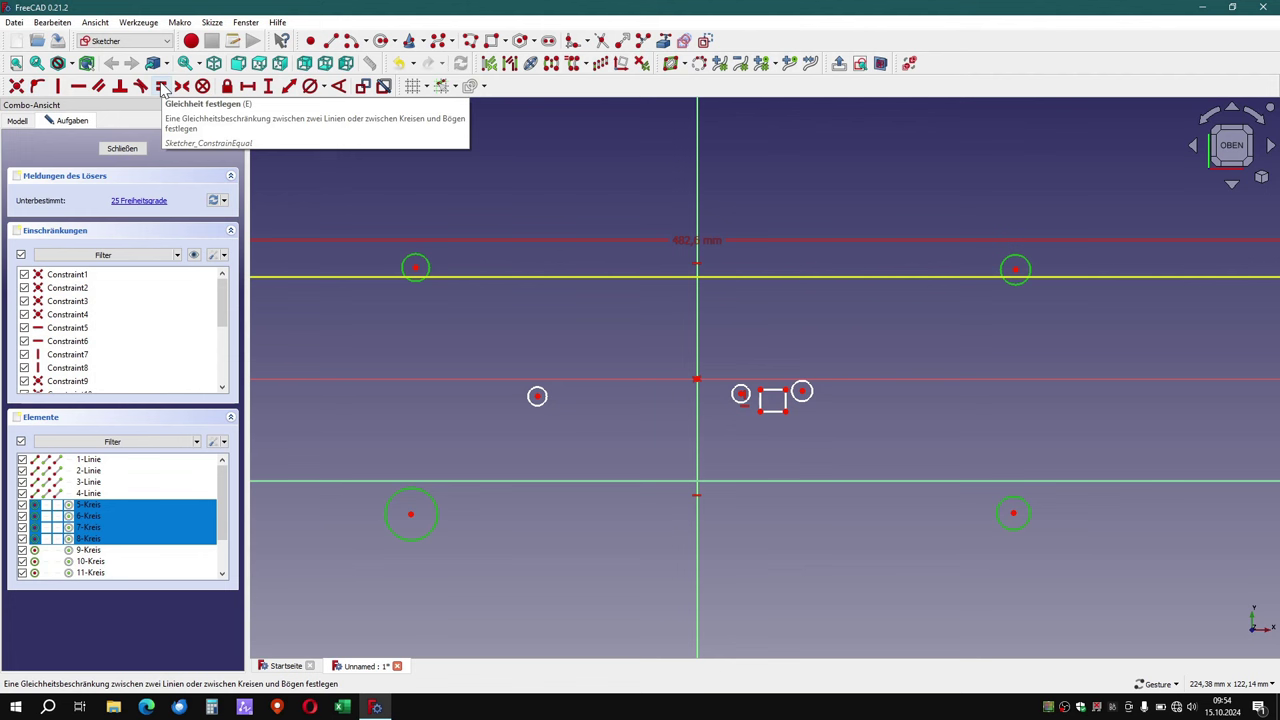
pyautogui.click(161, 87)
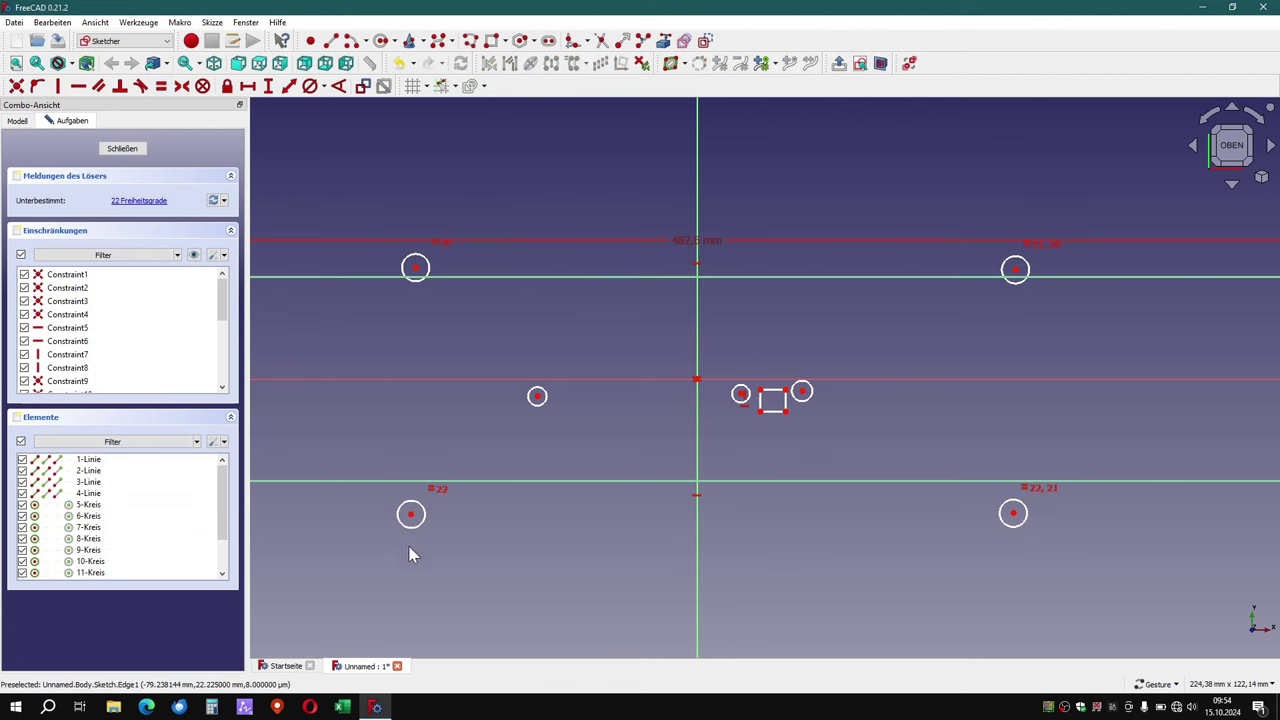
pyautogui.moveTo(417, 533); pyautogui.dragTo(423, 554)
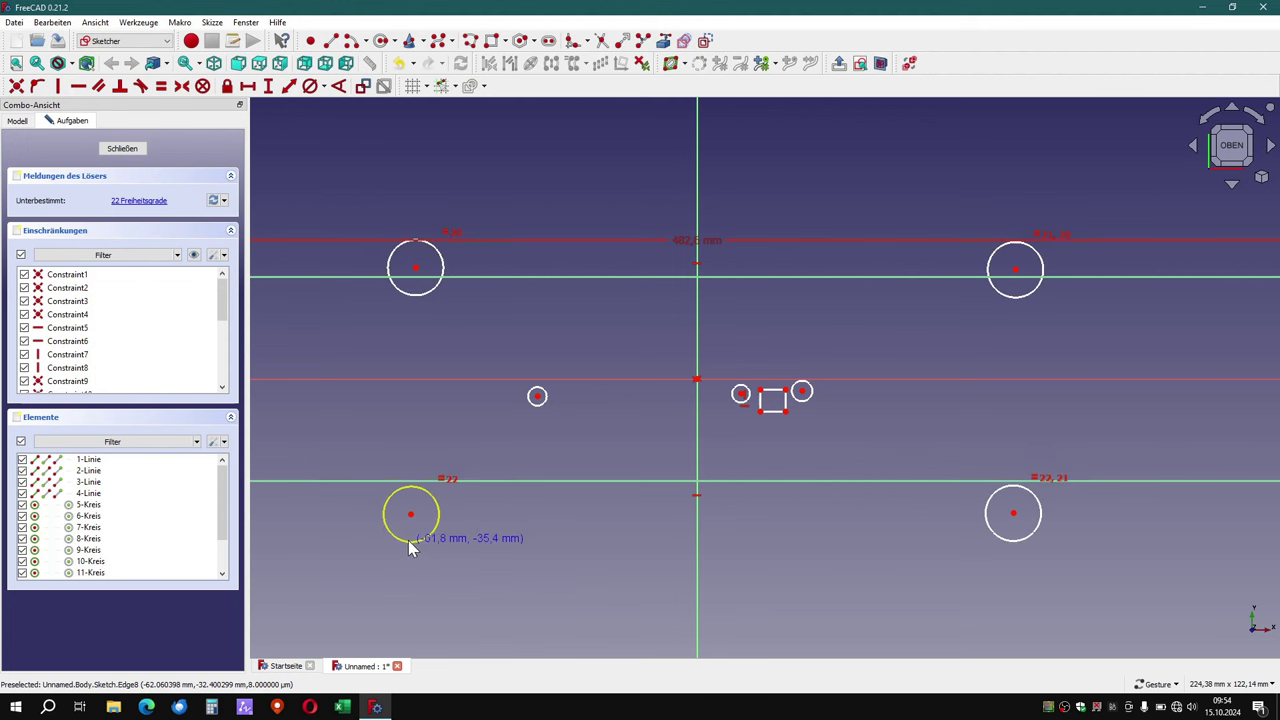
pyautogui.moveTo(423, 551); pyautogui.dragTo(408, 531)
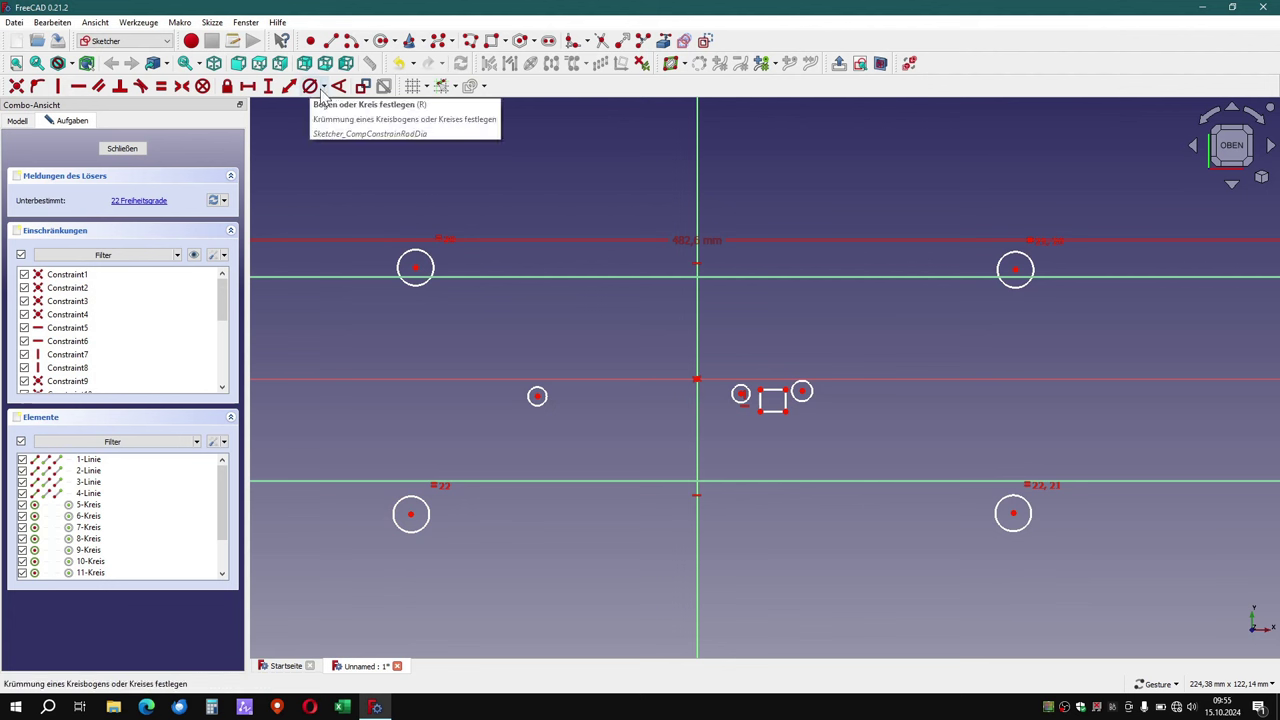
# Give the upper-left mounting hole a 6.2 mm diameter constraint.
pyautogui.click(323, 88)
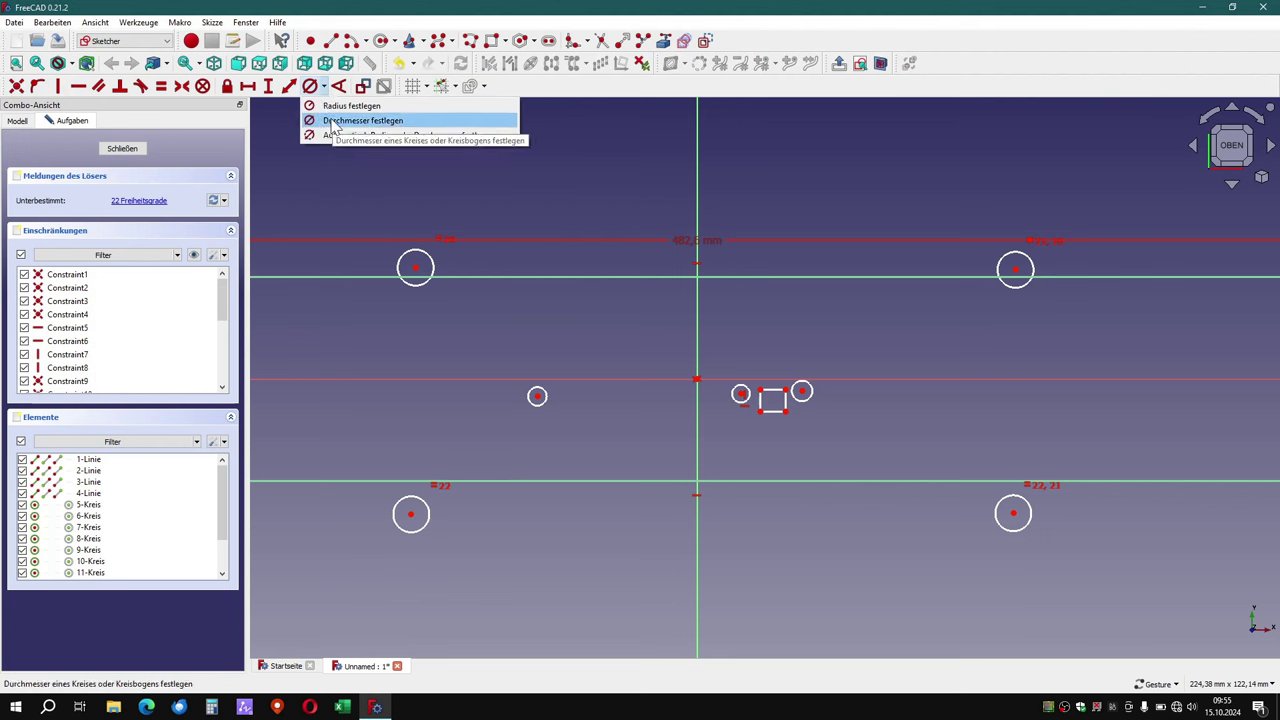
pyautogui.click(340, 122)
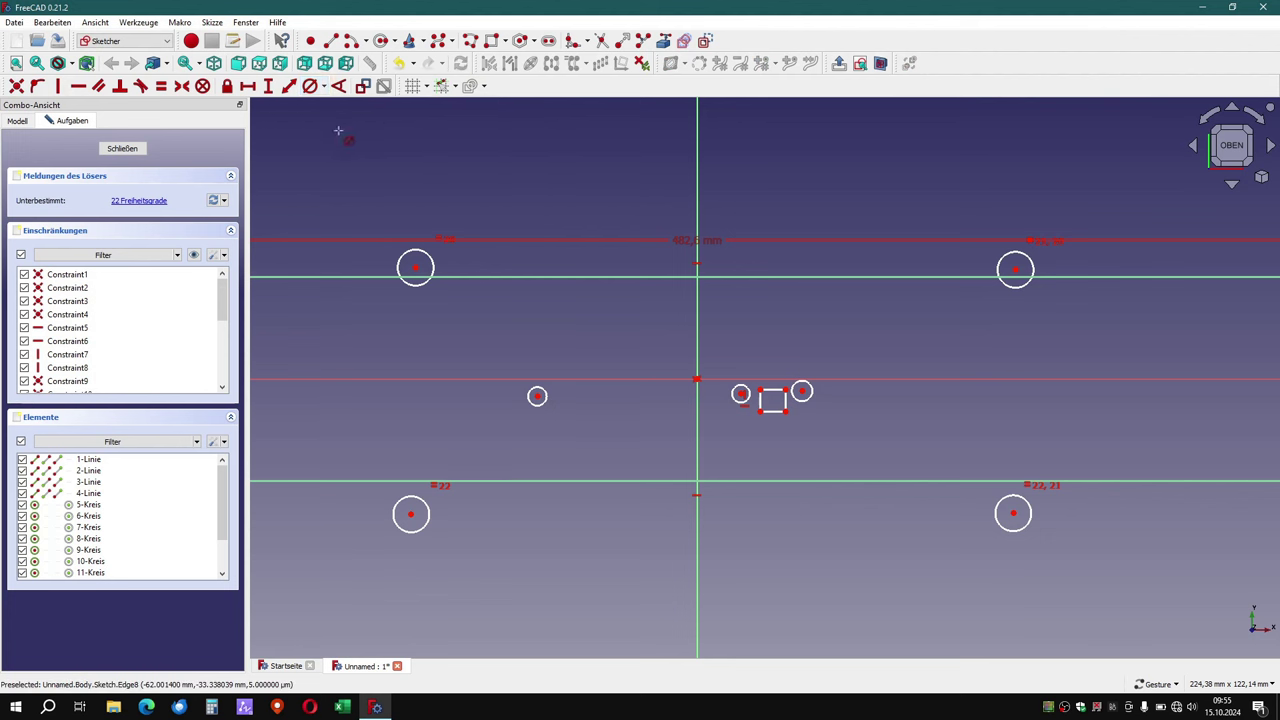
pyautogui.click(430, 257)
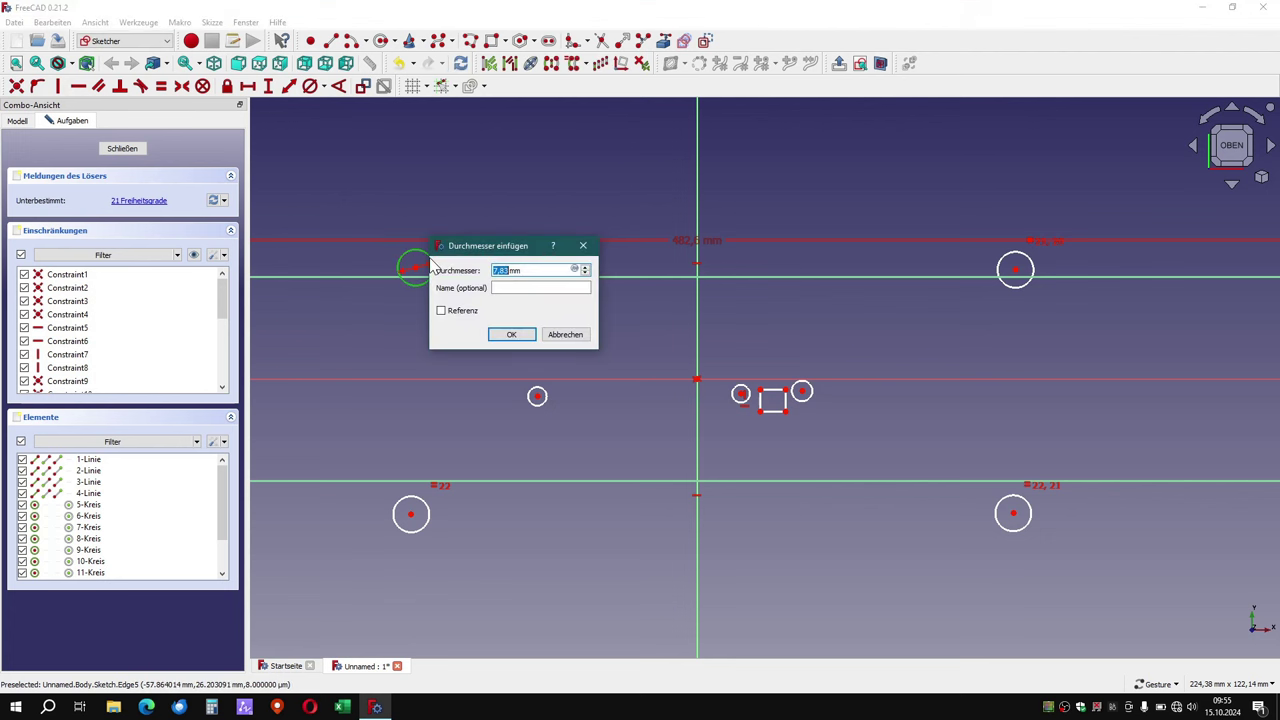
pyautogui.write('10')
pyautogui.press('Return')
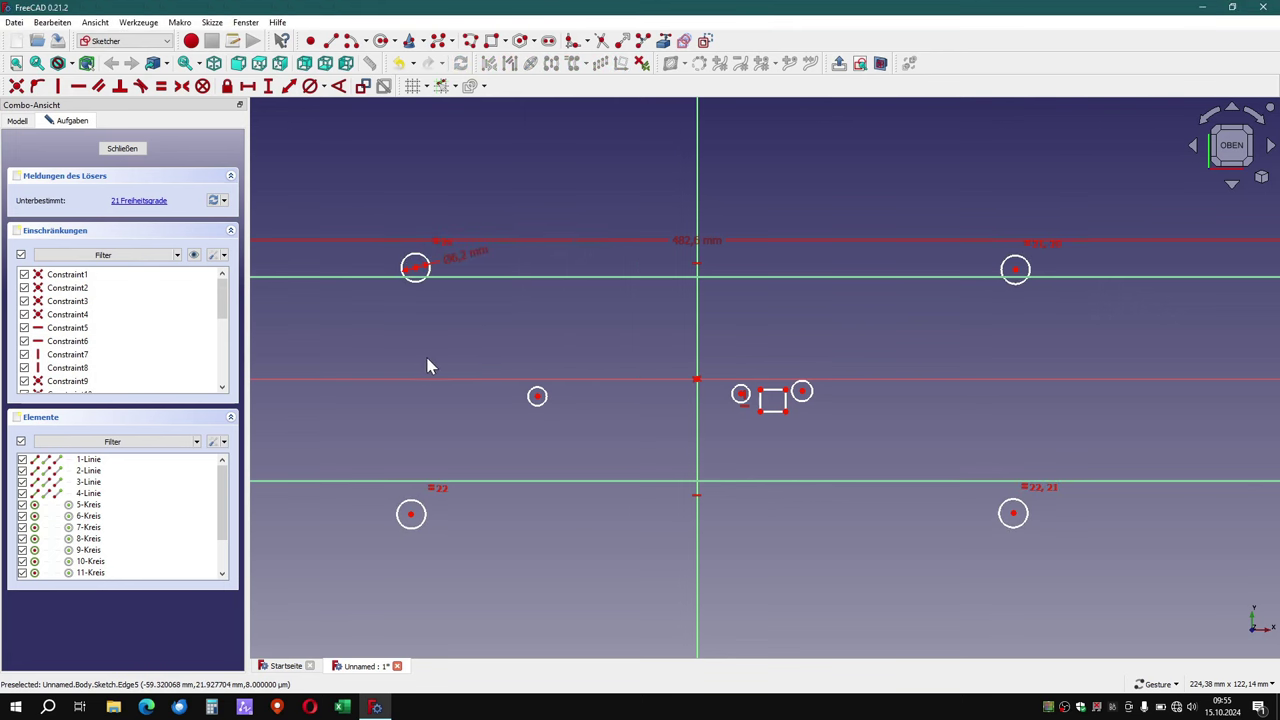
# Zoom and pan out so the whole plate is visible.
pyautogui.scroll(-1, 438, 360)
pyautogui.scroll(-1, 437, 360)
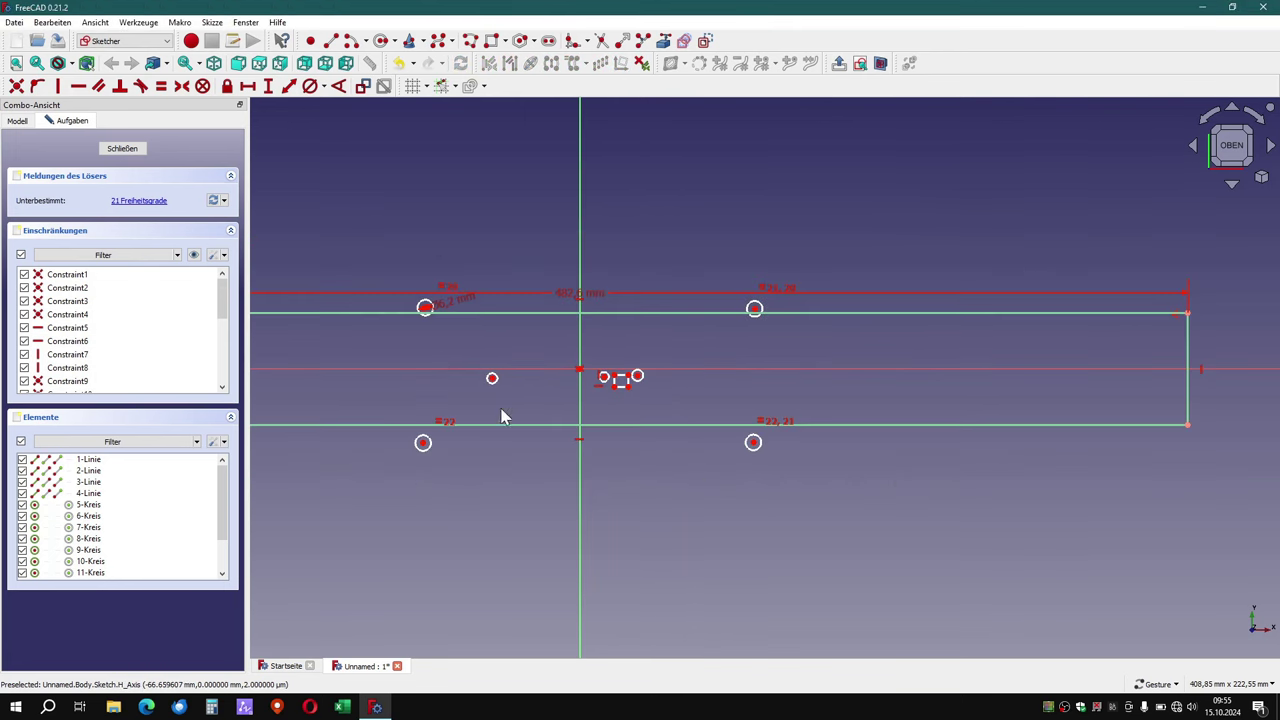
pyautogui.scroll(1, 428, 460)
pyautogui.scroll(-1, 429, 457)
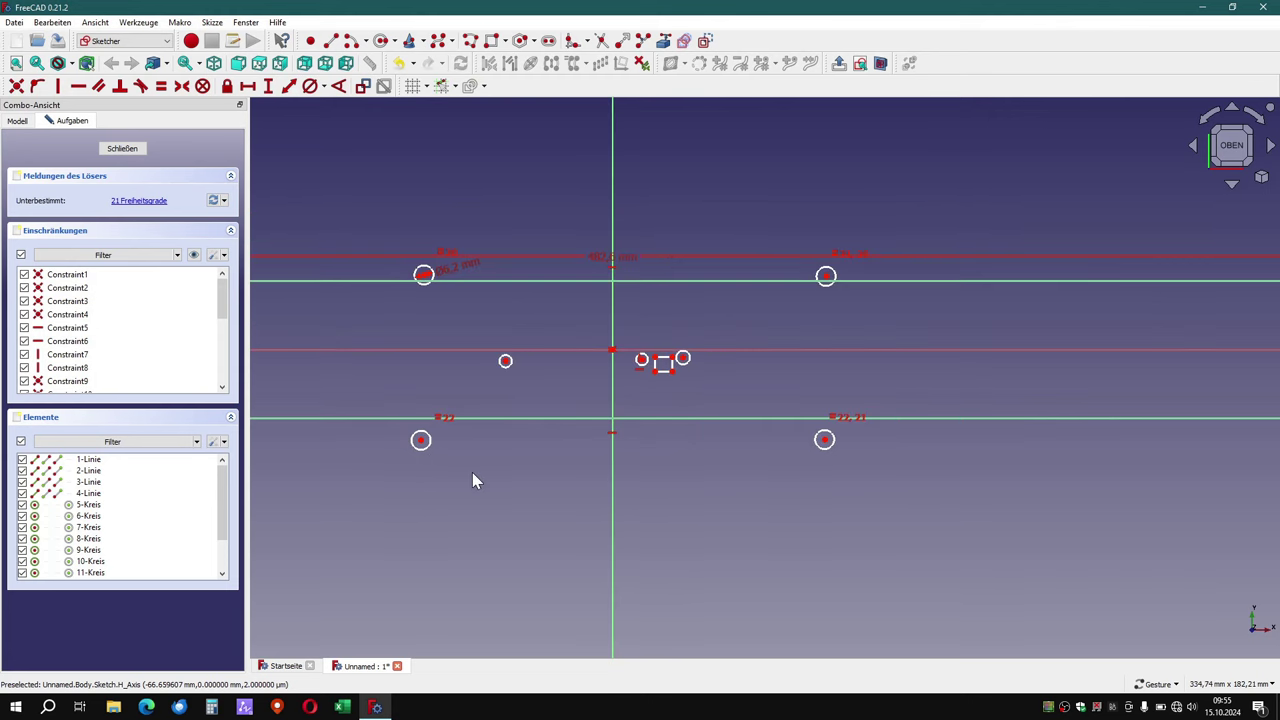
pyautogui.moveTo(474, 480); pyautogui.dragTo(543, 500, button='right')
pyautogui.scroll(-2, 548, 508)
pyautogui.scroll(-1, 548, 508)
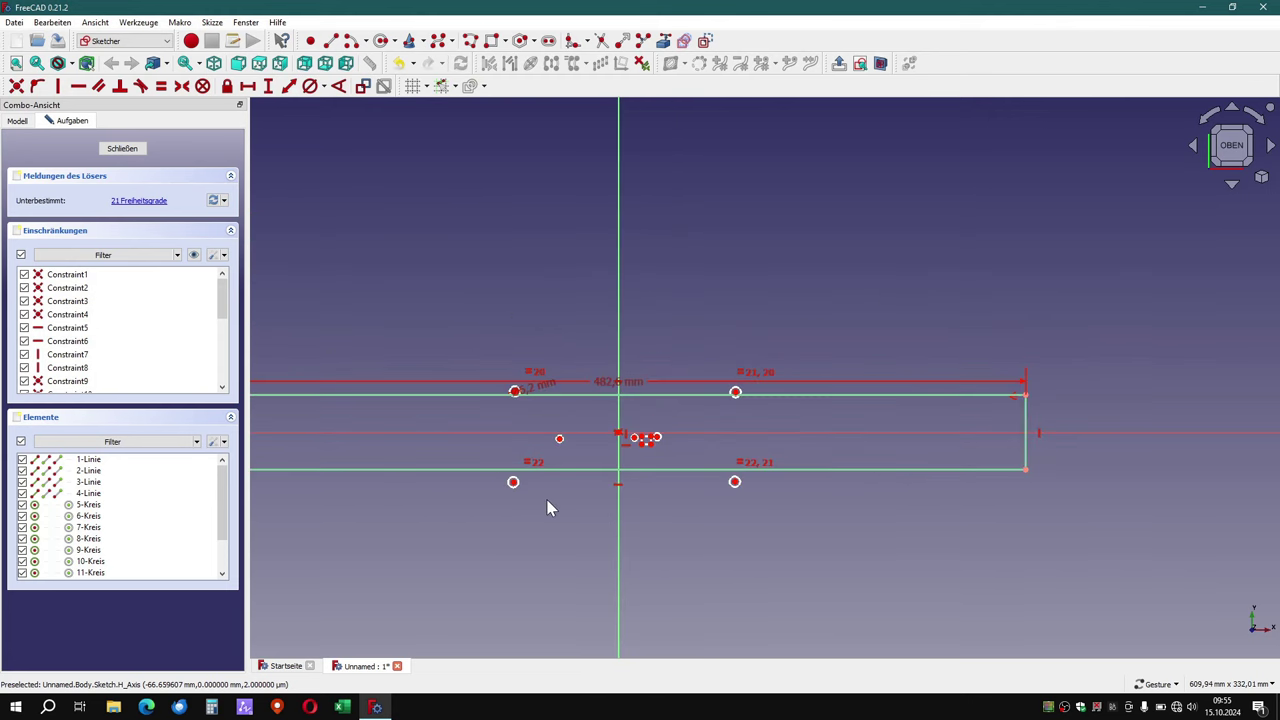
pyautogui.scroll(-1, 548, 508)
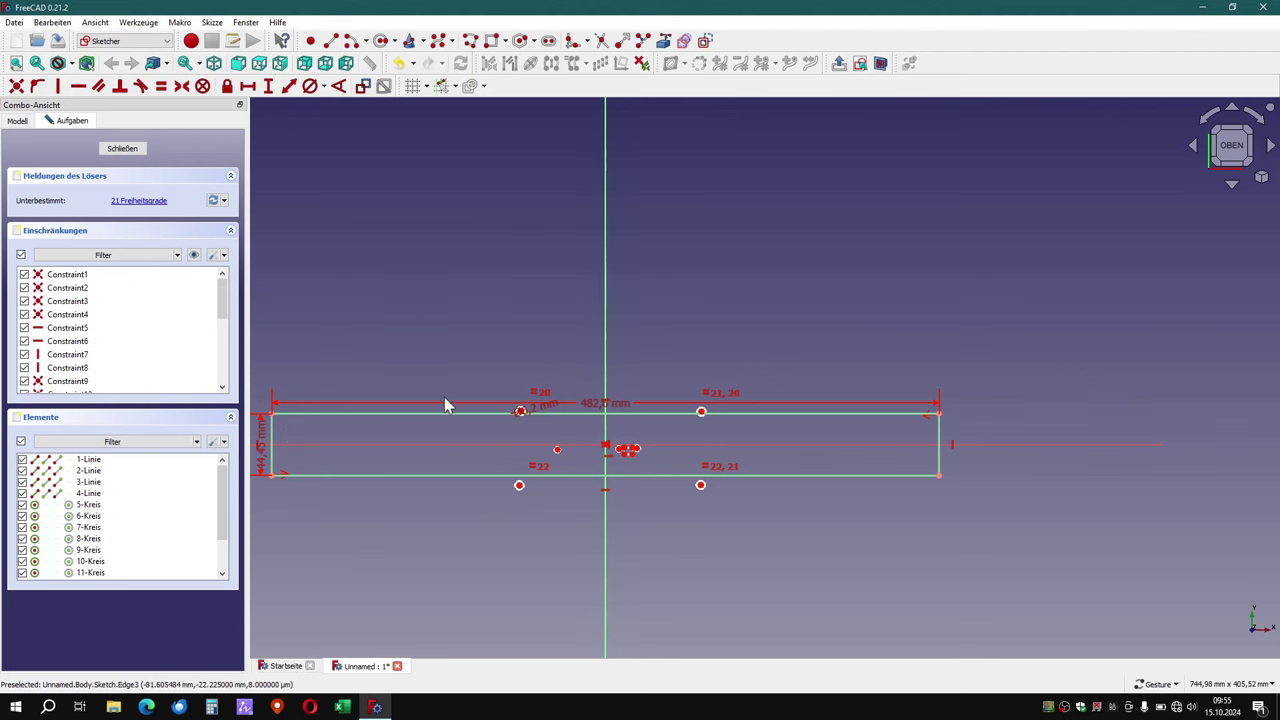
# Draw a rectangle from near the plate's upper-left corner across nearly to its right end.
pyautogui.moveTo(426, 430); pyautogui.dragTo(531, 414, button='right')
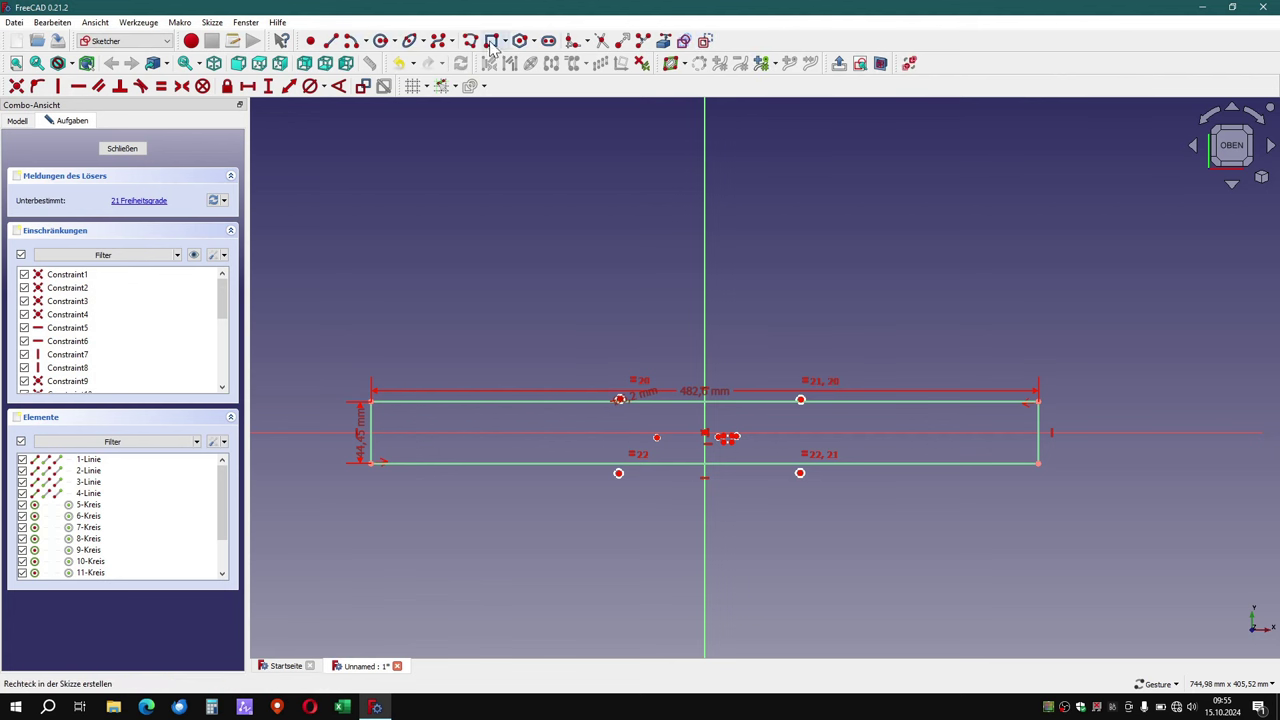
pyautogui.click(389, 416)
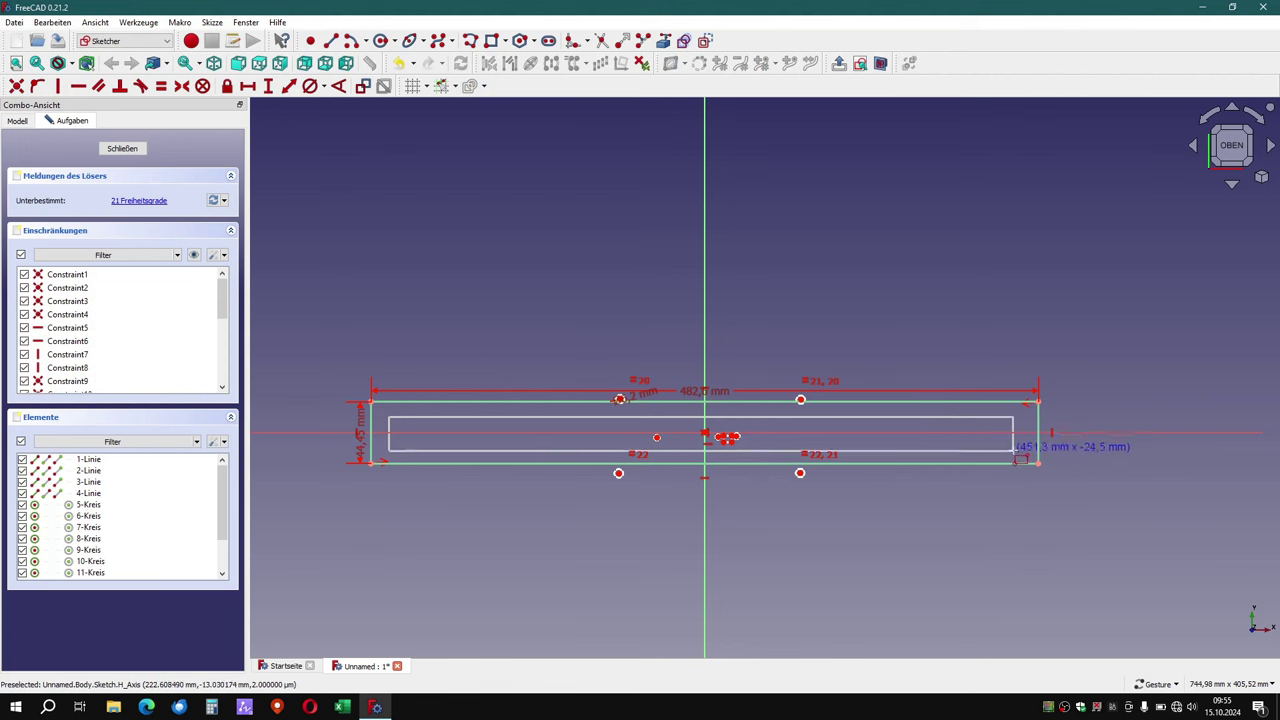
pyautogui.click(1014, 452)
pyautogui.scroll(1, 521, 449)
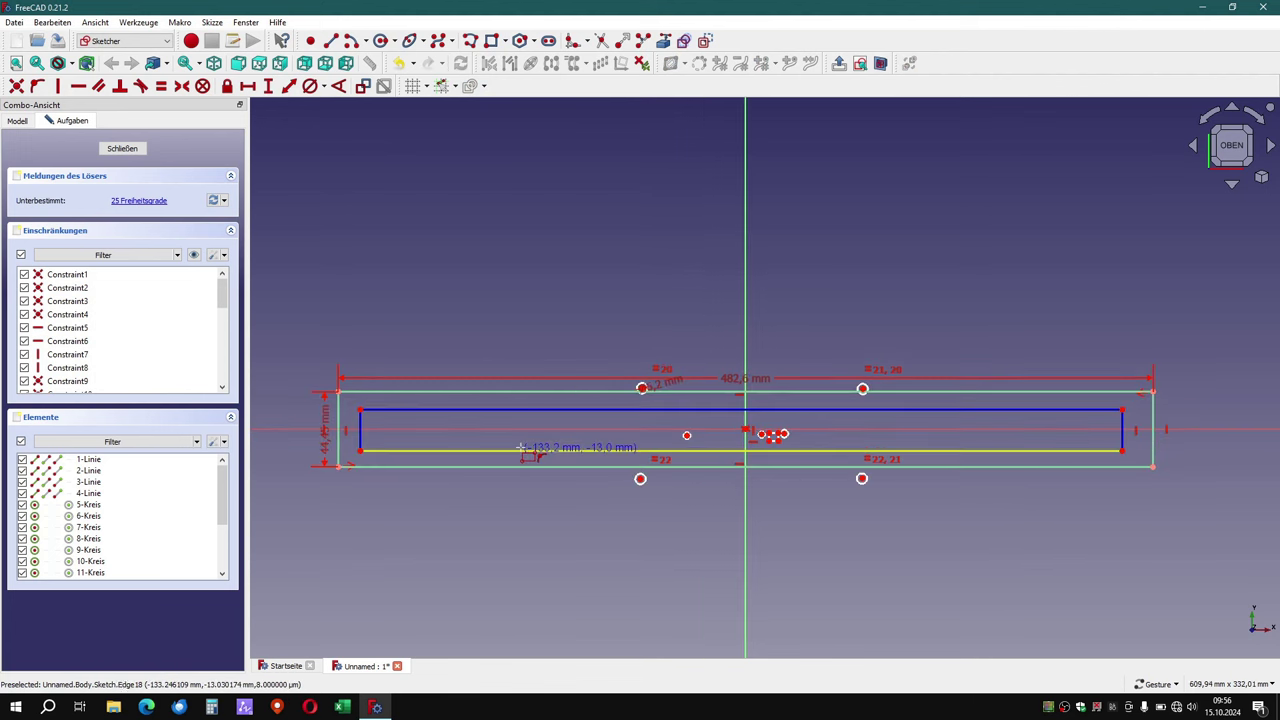
pyautogui.scroll(1, 521, 449)
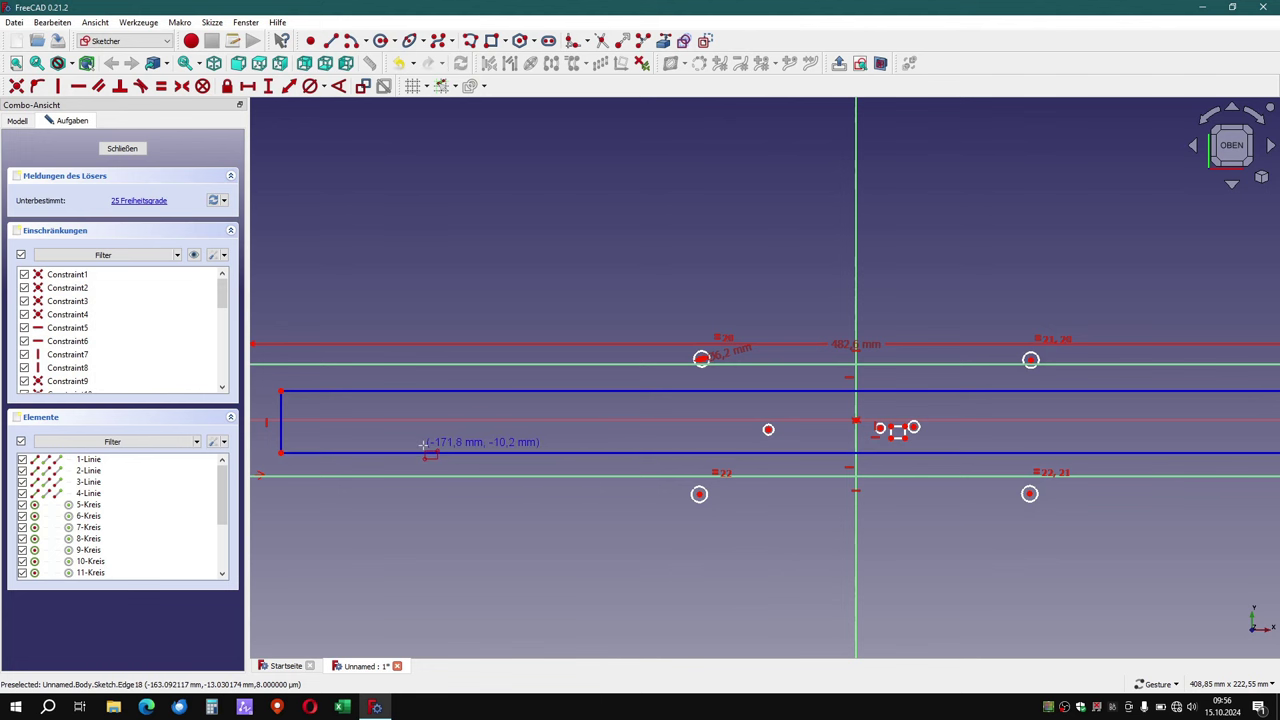
pyautogui.scroll(-1, 480, 440)
pyautogui.scroll(-1, 470, 435)
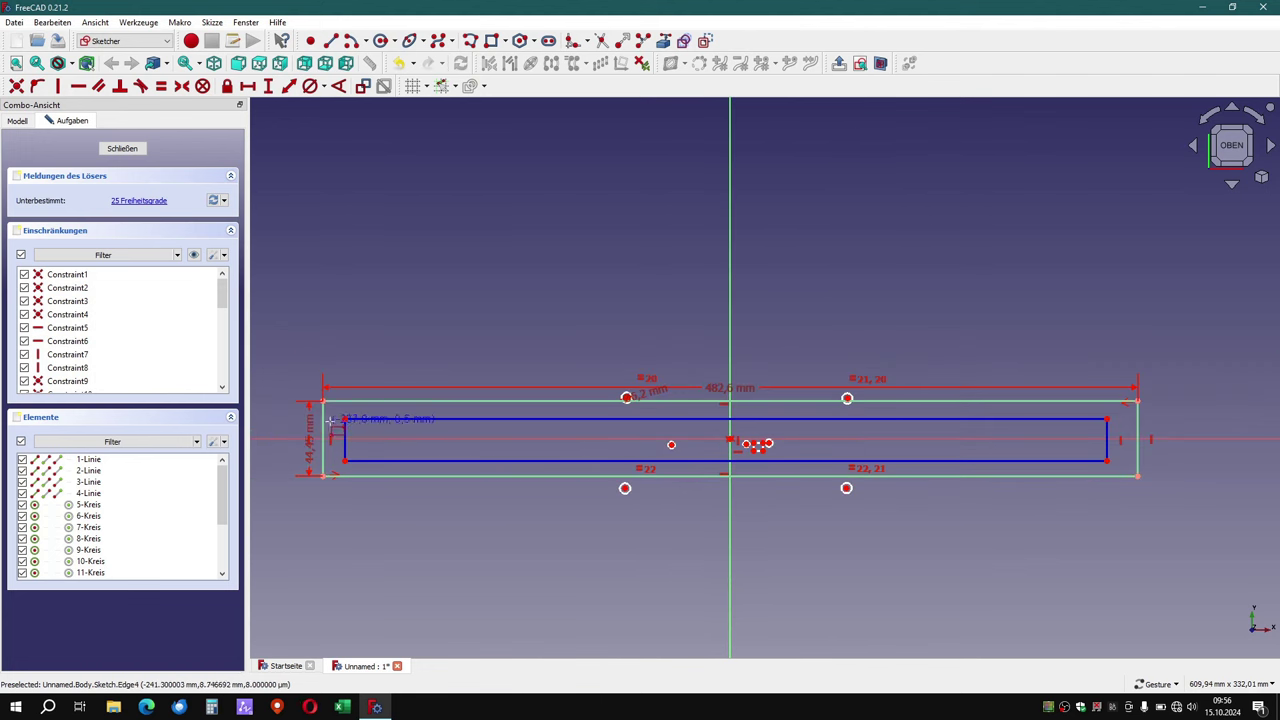
pyautogui.scroll(1, 349, 404)
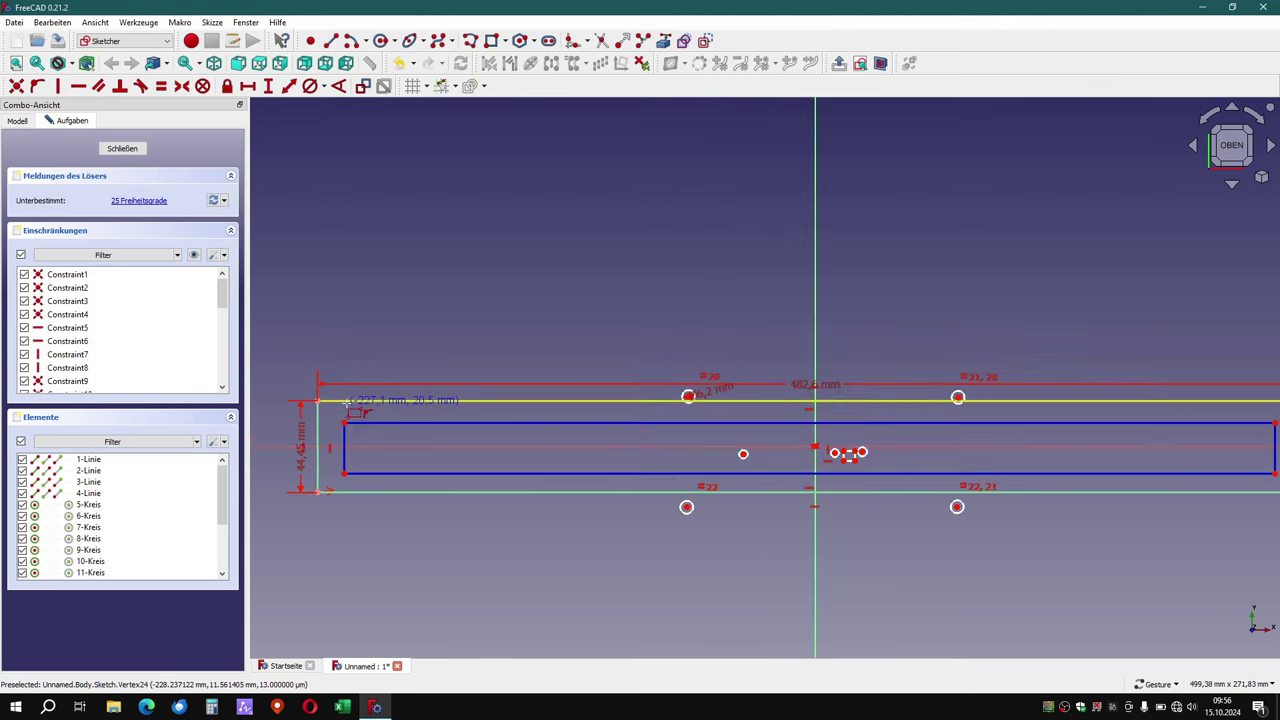
pyautogui.scroll(1, 349, 404)
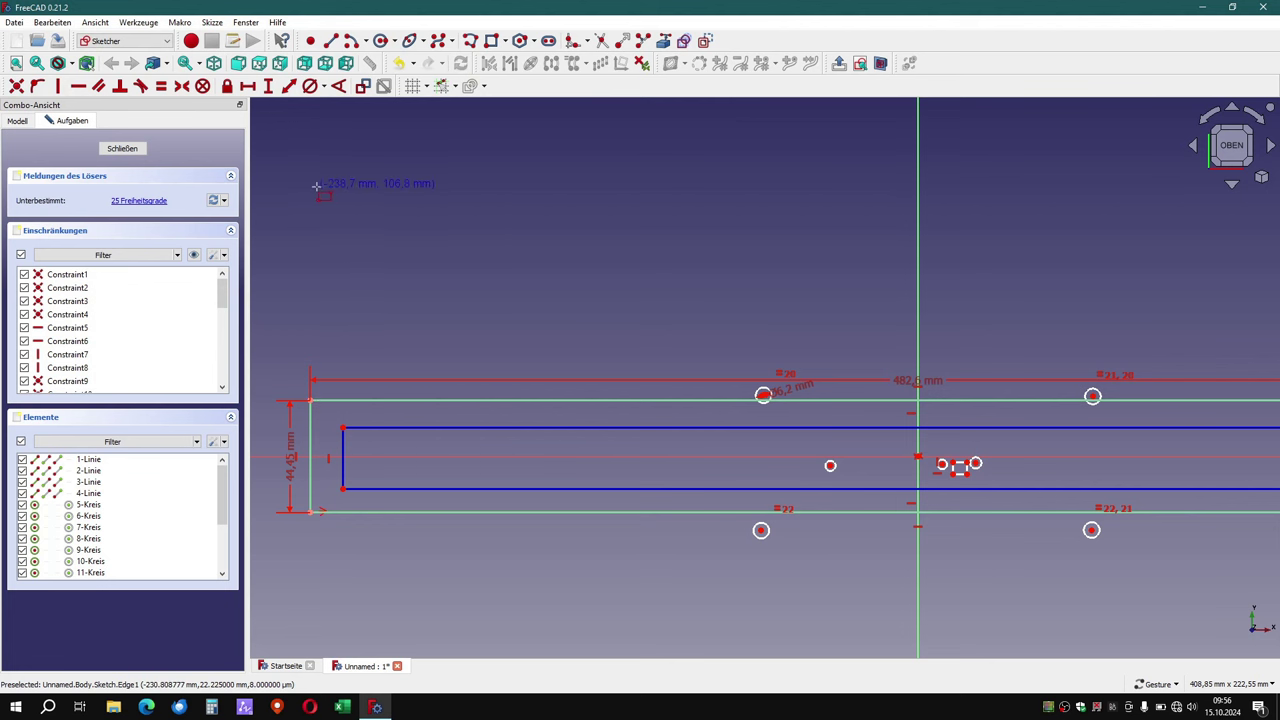
# Constrain the inner rectangle's upper-left corner 7.9375 mm vertically below the plate's top corner.
pyautogui.click(310, 399)
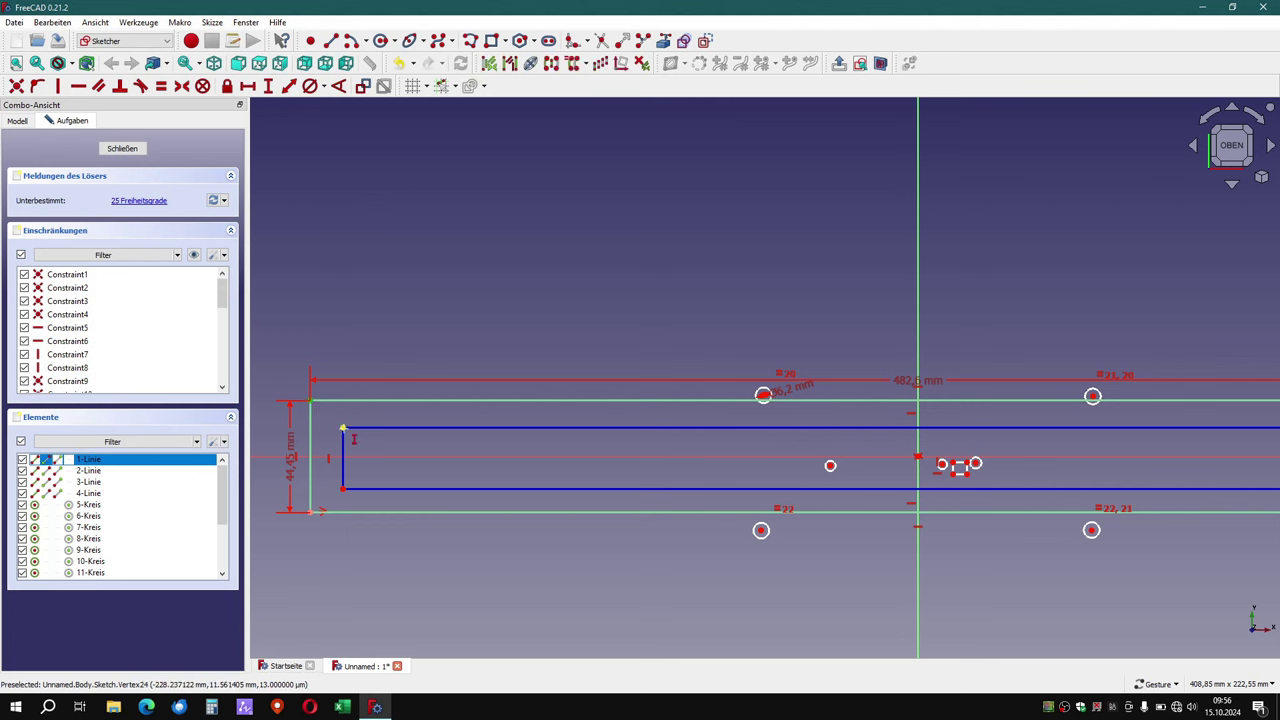
pyautogui.click(343, 429)
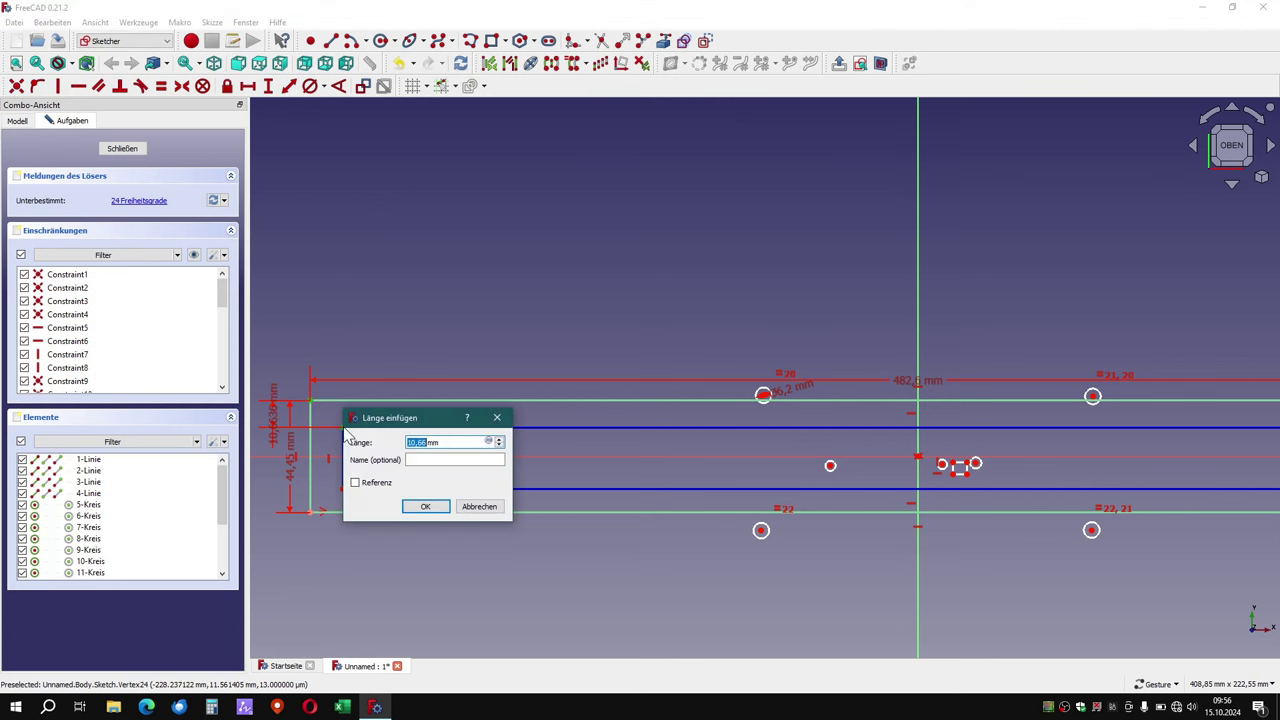
pyautogui.write('0,6')
pyautogui.write('25"/2')
pyautogui.press('Return')
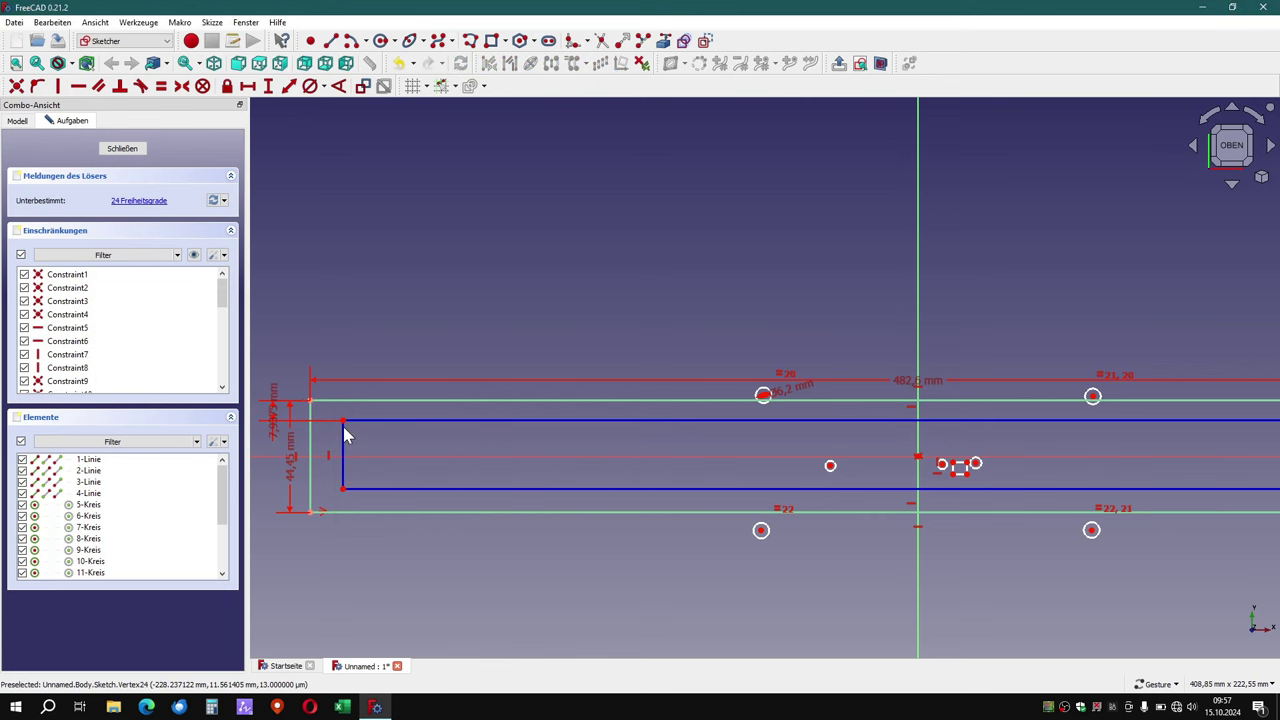
pyautogui.scroll(2, 330, 435)
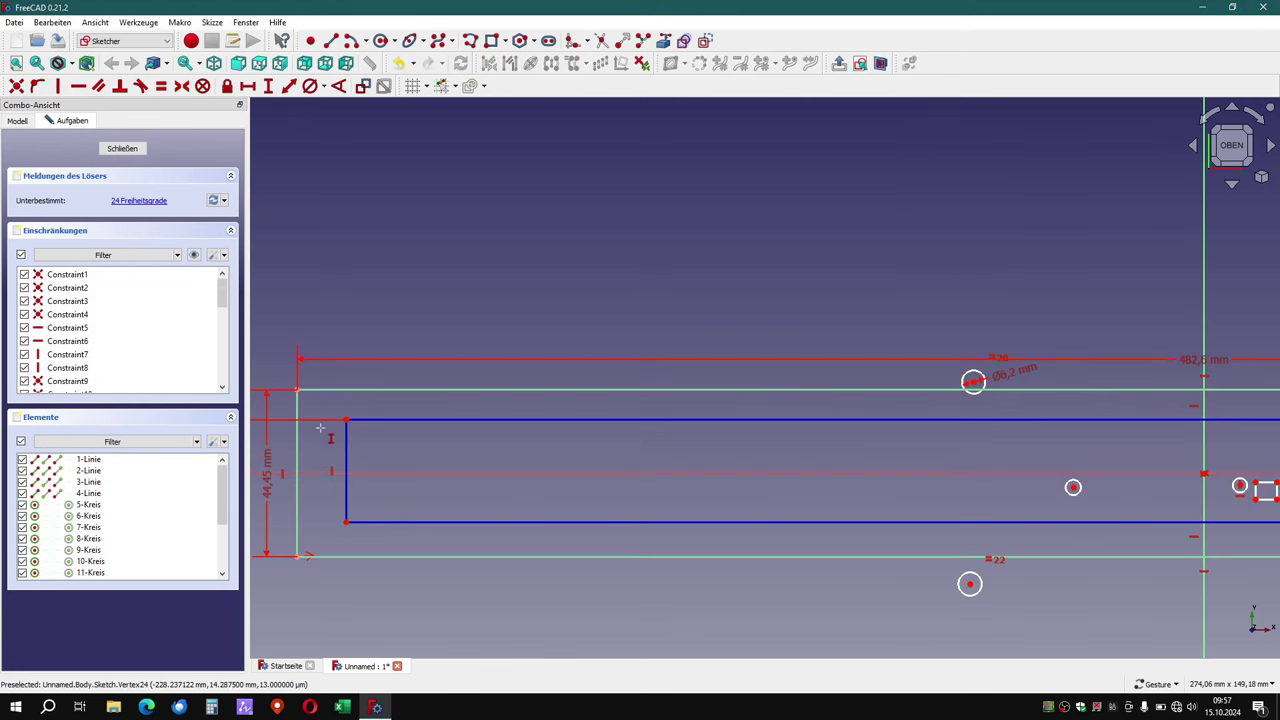
pyautogui.scroll(-1, 318, 435)
pyautogui.moveTo(340, 426); pyautogui.dragTo(468, 411, button='right')
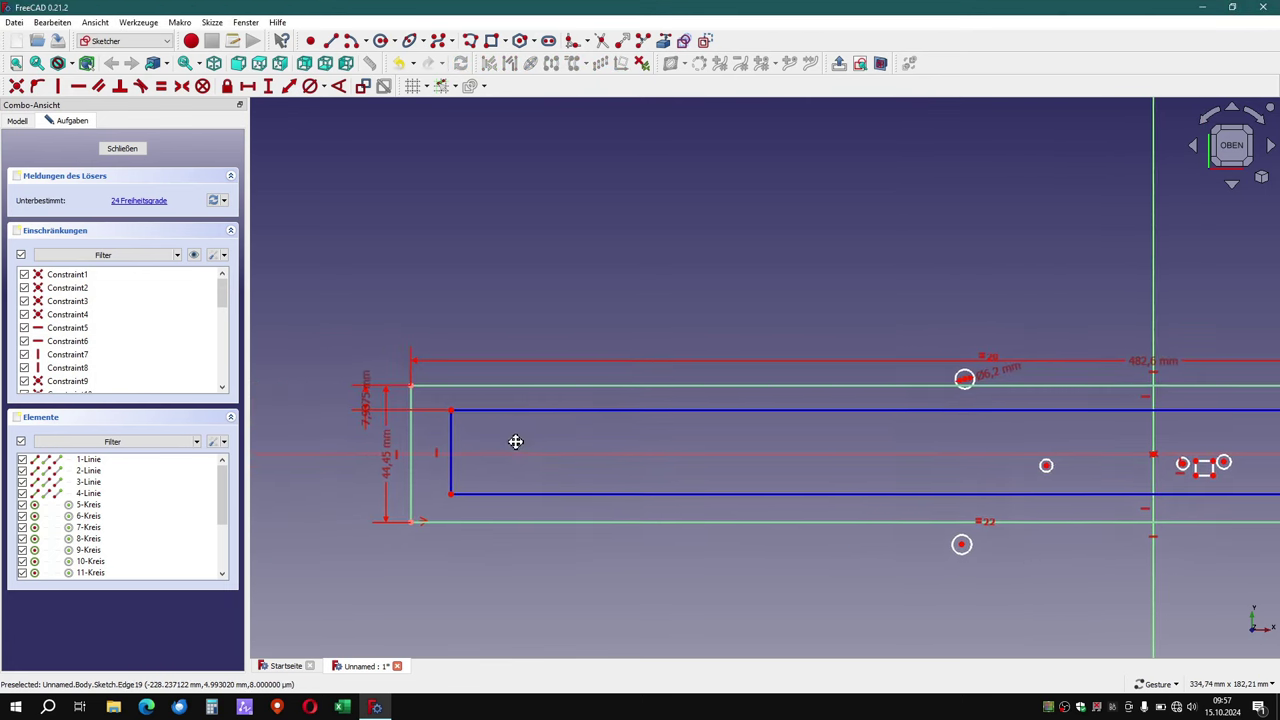
pyautogui.scroll(1, 363, 401)
pyautogui.scroll(1, 366, 401)
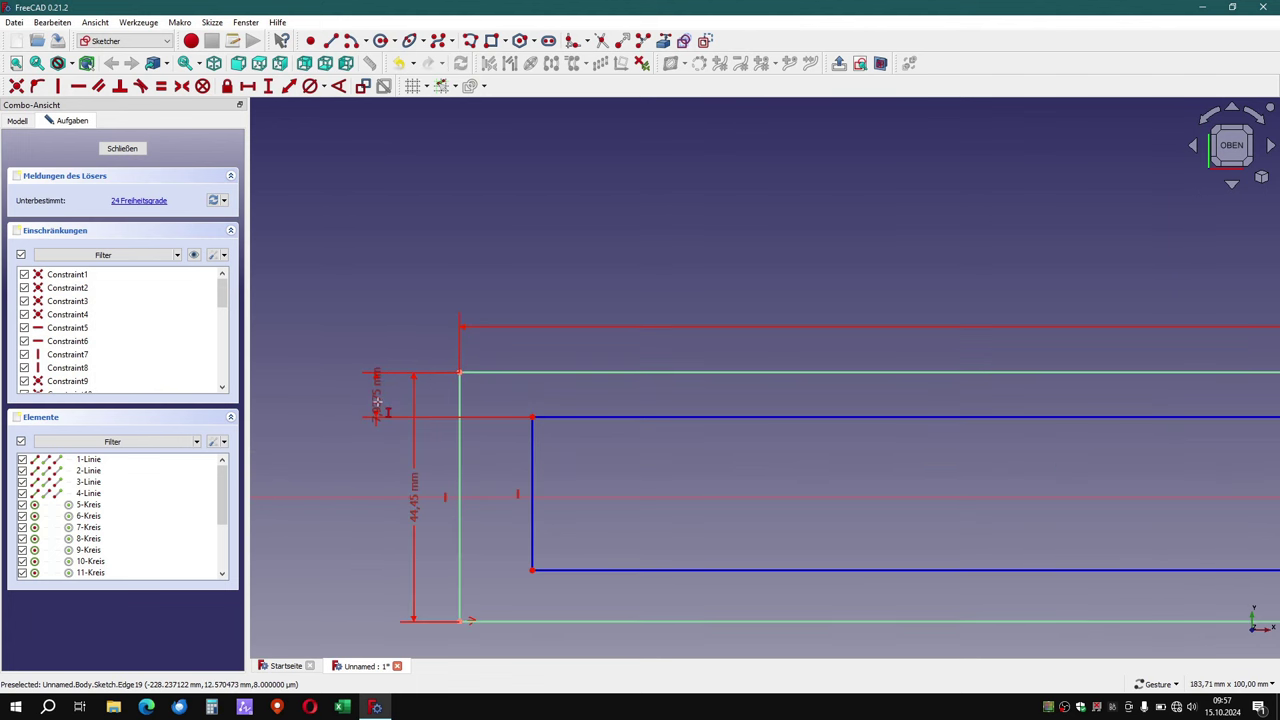
pyautogui.scroll(1, 377, 401)
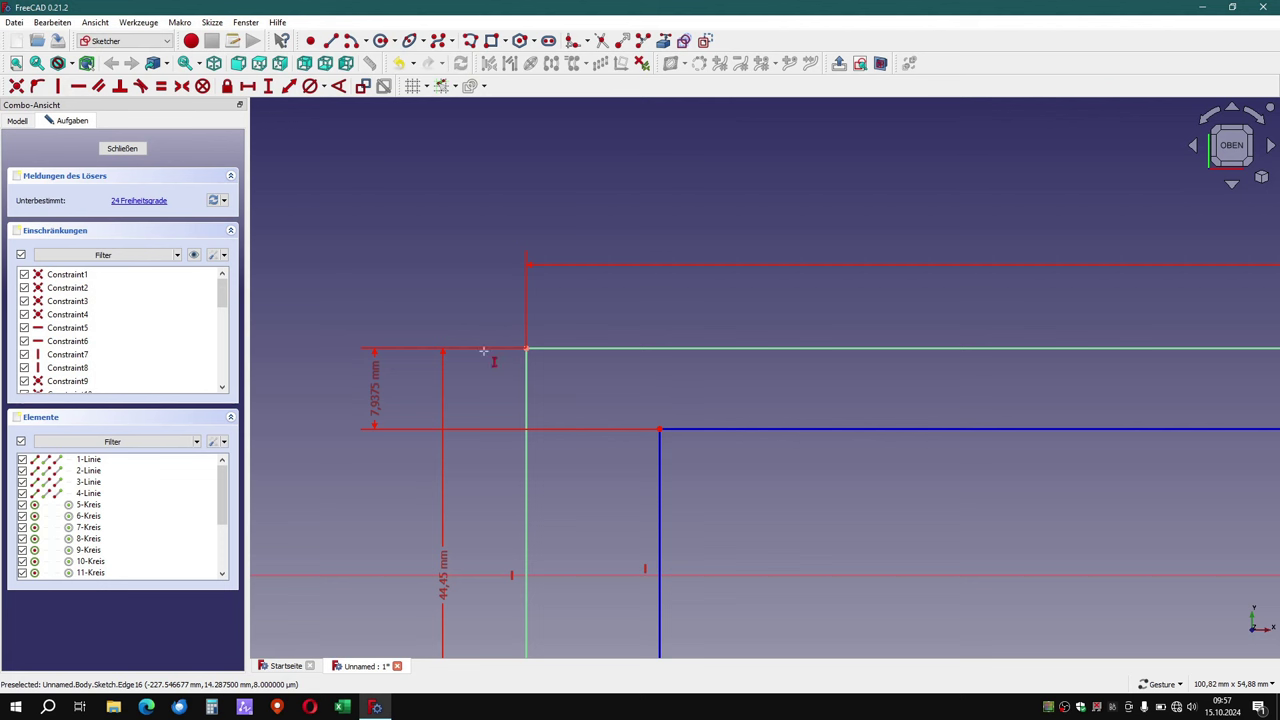
# Undo the vertical offset and set a 7.9375 mm horizontal gap from the plate's left edge.
pyautogui.click(401, 64)
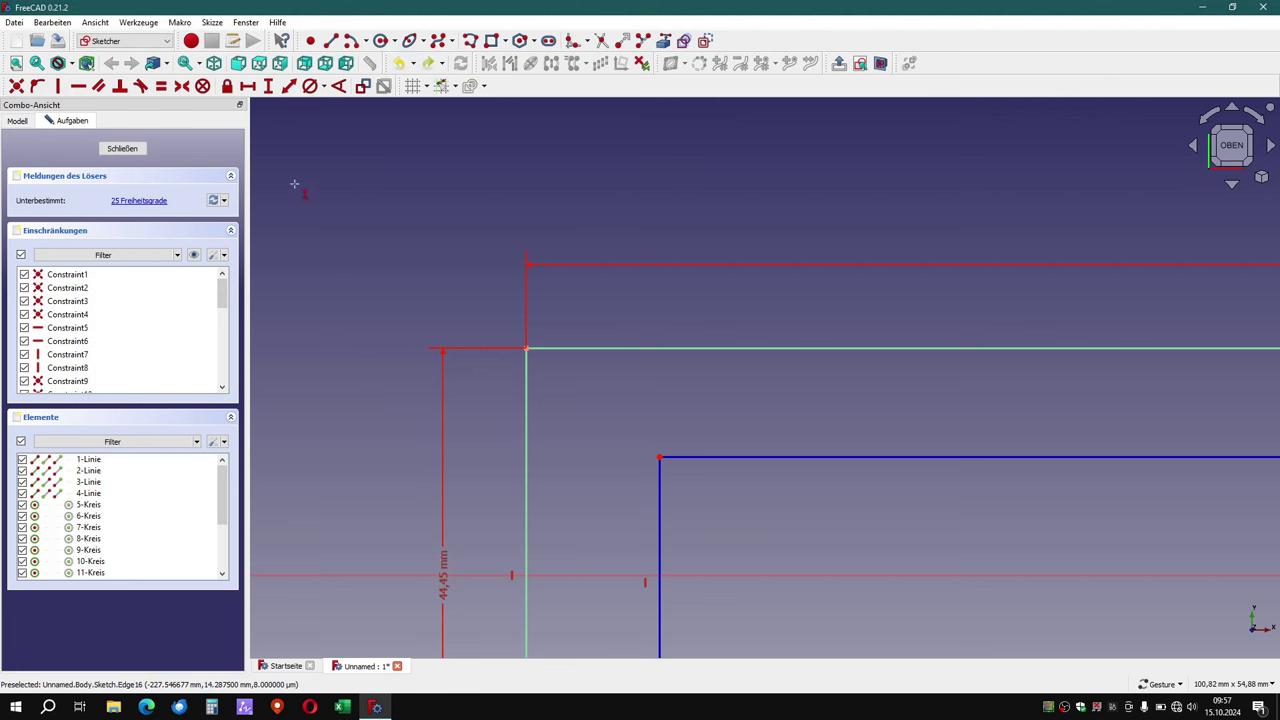
pyautogui.click(525, 349)
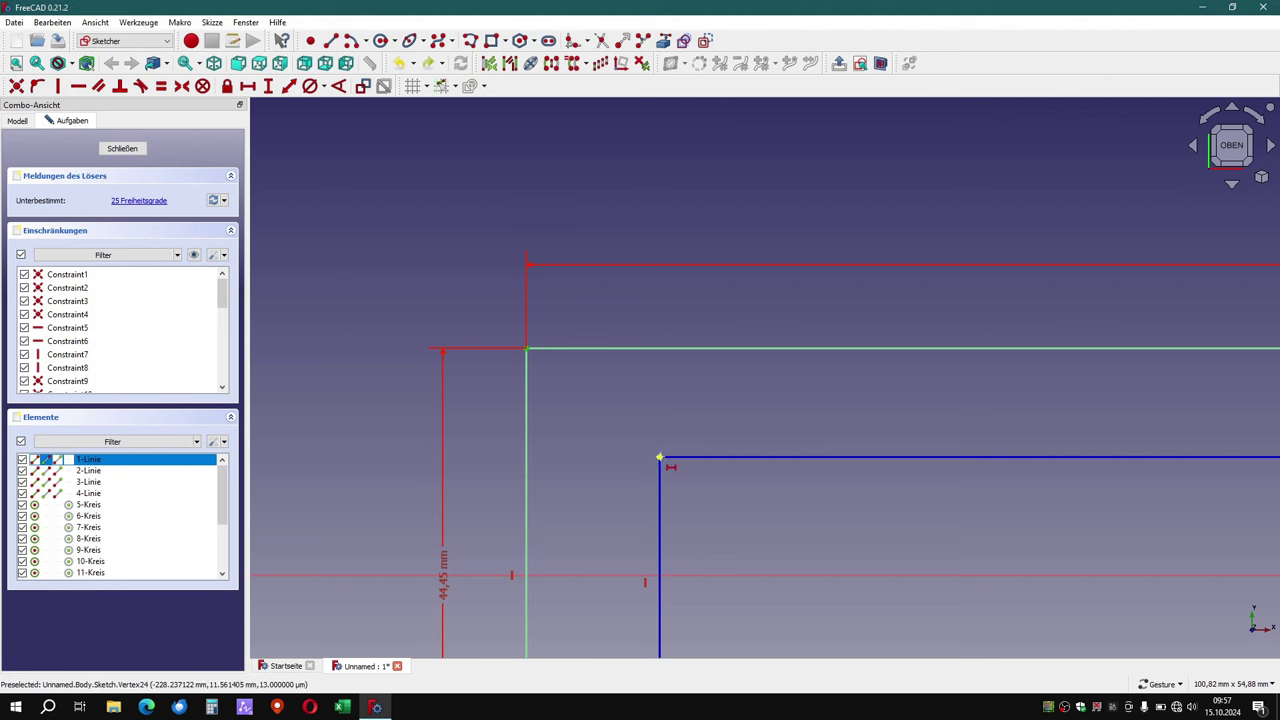
pyautogui.click(659, 459)
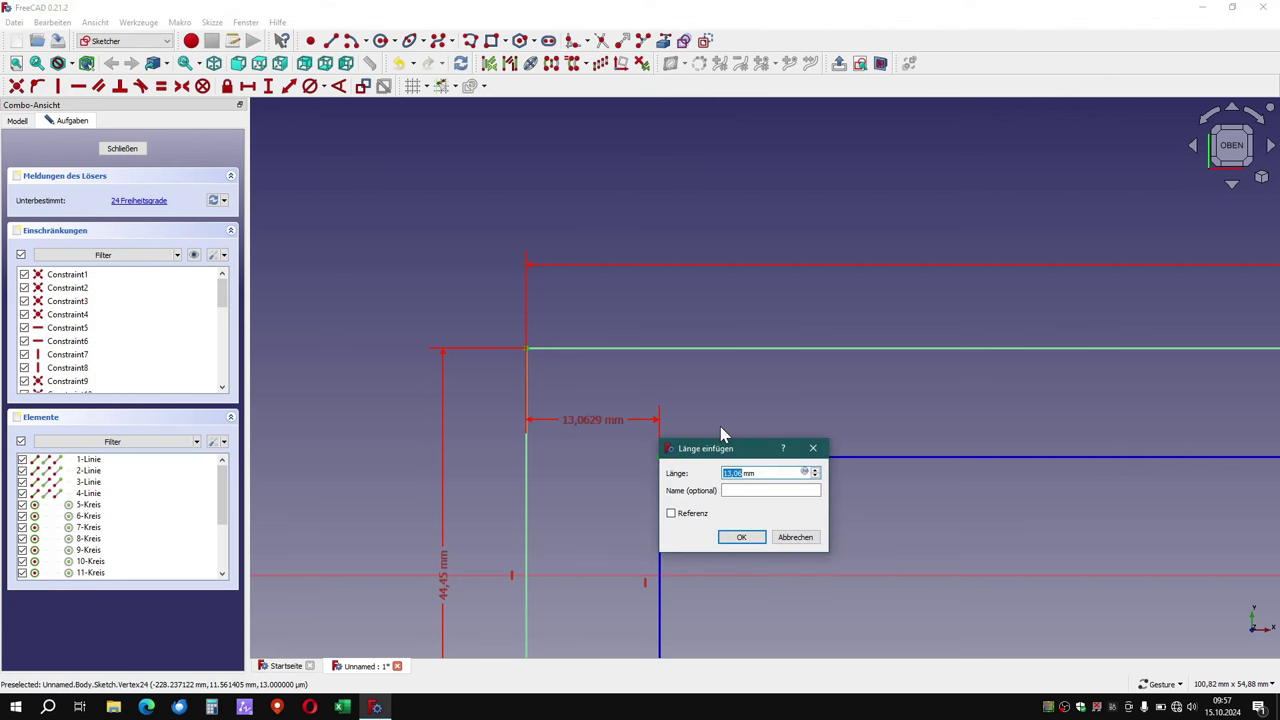
pyautogui.write('0,625"/2')
pyautogui.press('Return')
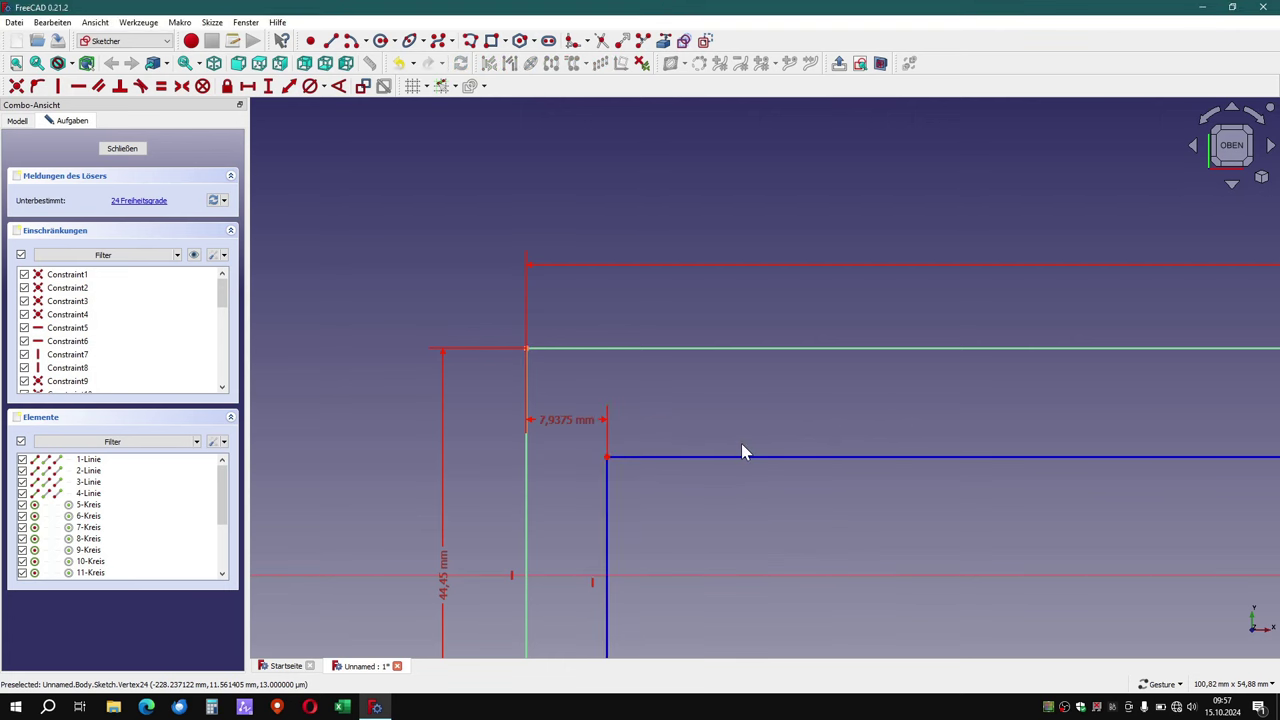
pyautogui.scroll(-1, 786, 486)
# Recentre the plate in view and pull the inner rectangle's top edge up.
pyautogui.scroll(-1, 851, 521)
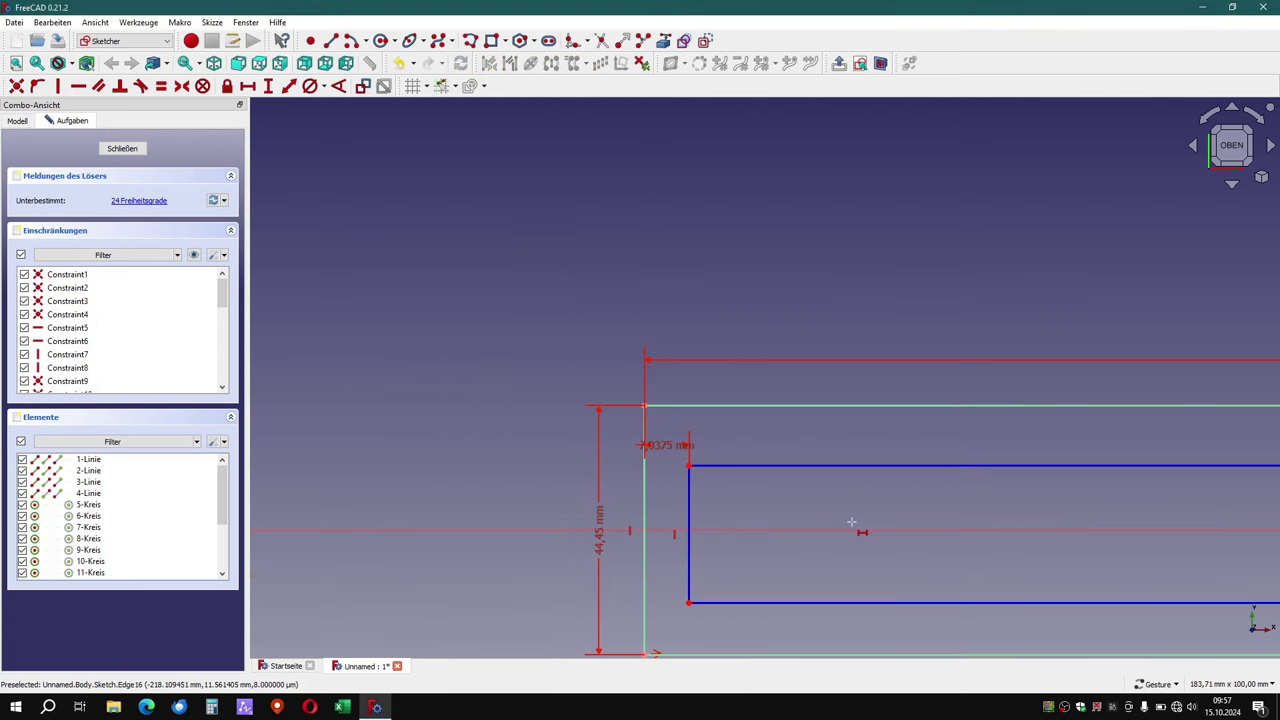
pyautogui.moveTo(895, 511); pyautogui.dragTo(480, 491, button='right')
pyautogui.scroll(-2, 583, 491)
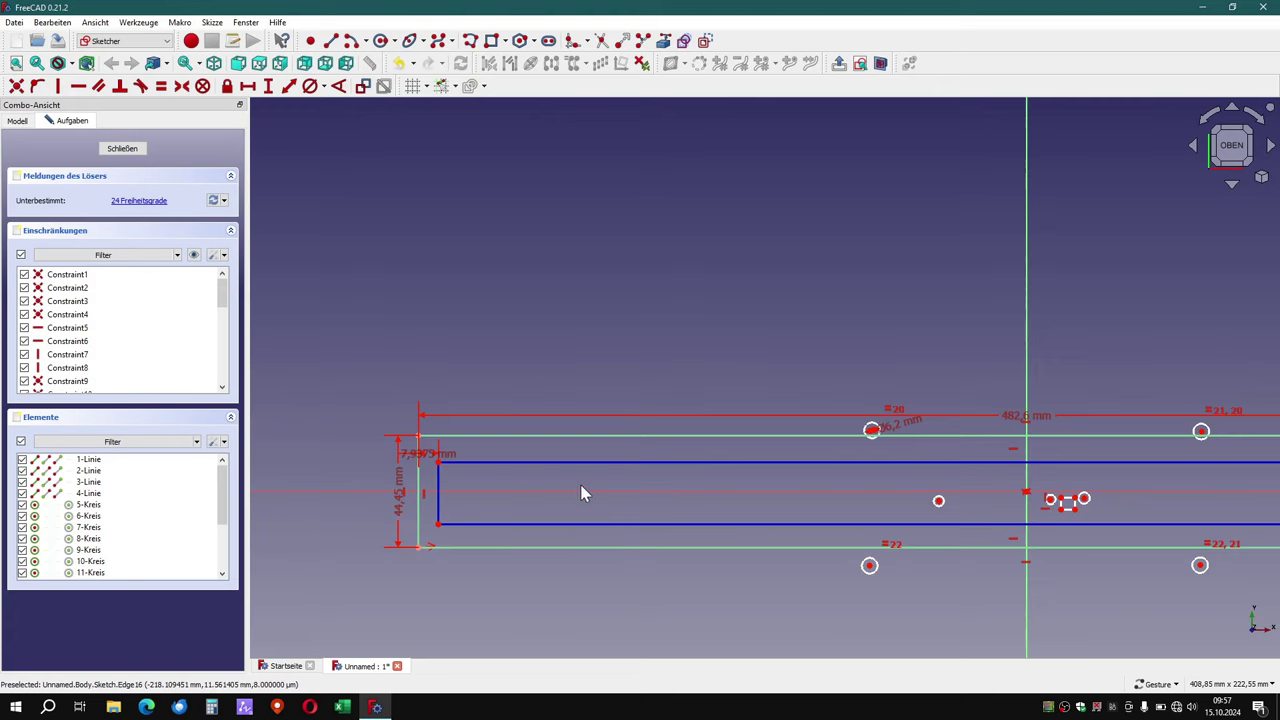
pyautogui.scroll(-1, 964, 491)
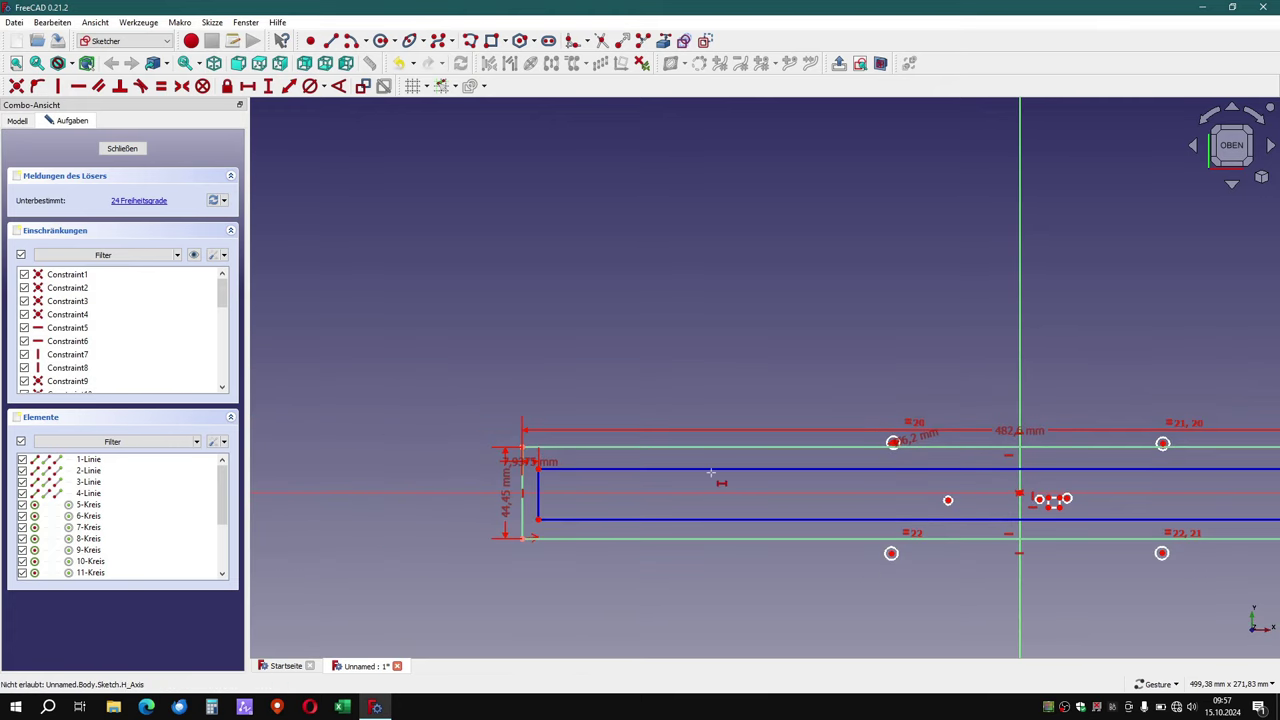
pyautogui.scroll(1, 615, 490)
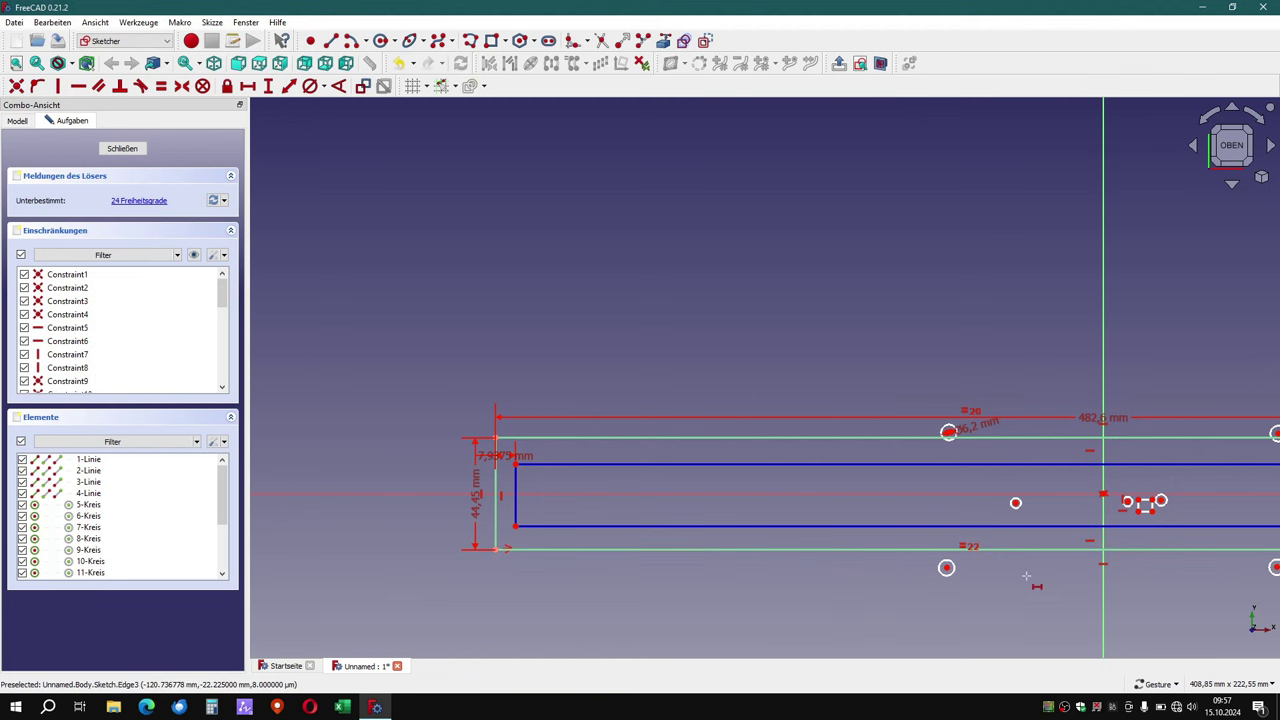
pyautogui.moveTo(1158, 613)
pyautogui.mouseDown(button='right')
pyautogui.moveTo(900, 580)
pyautogui.moveTo(886, 594)
pyautogui.mouseUp(button='right')
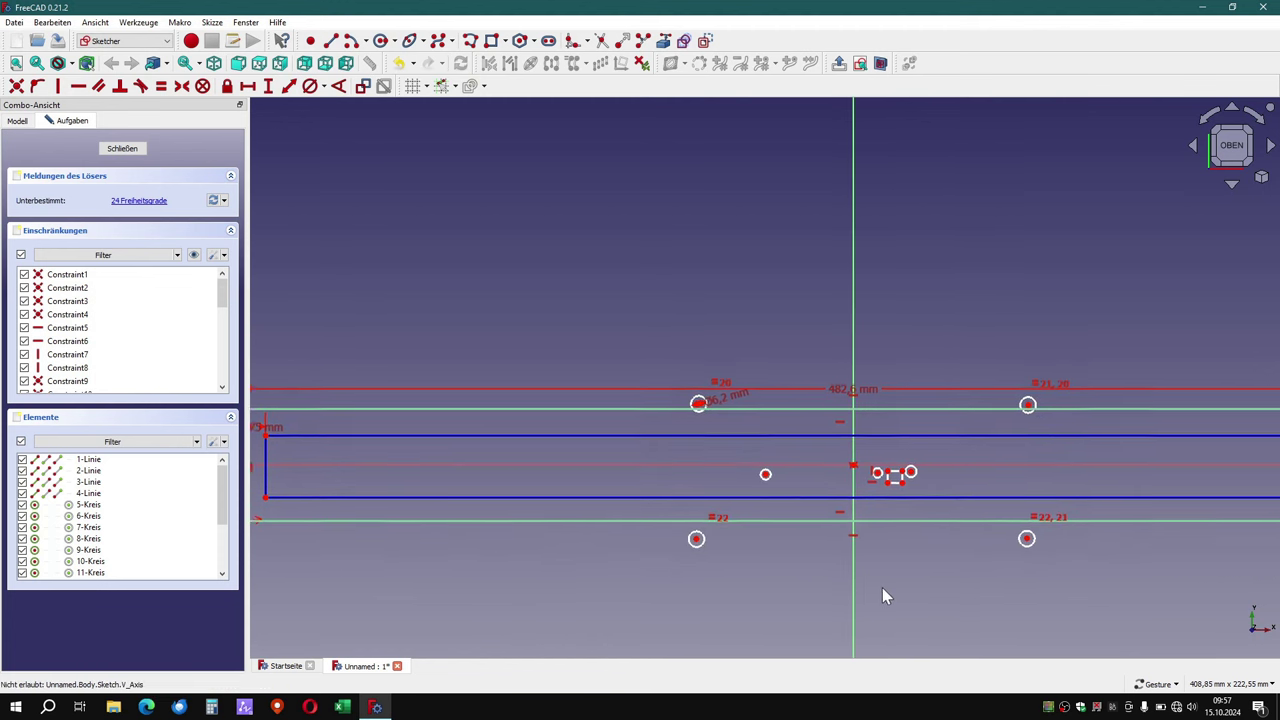
pyautogui.scroll(-1, 884, 596)
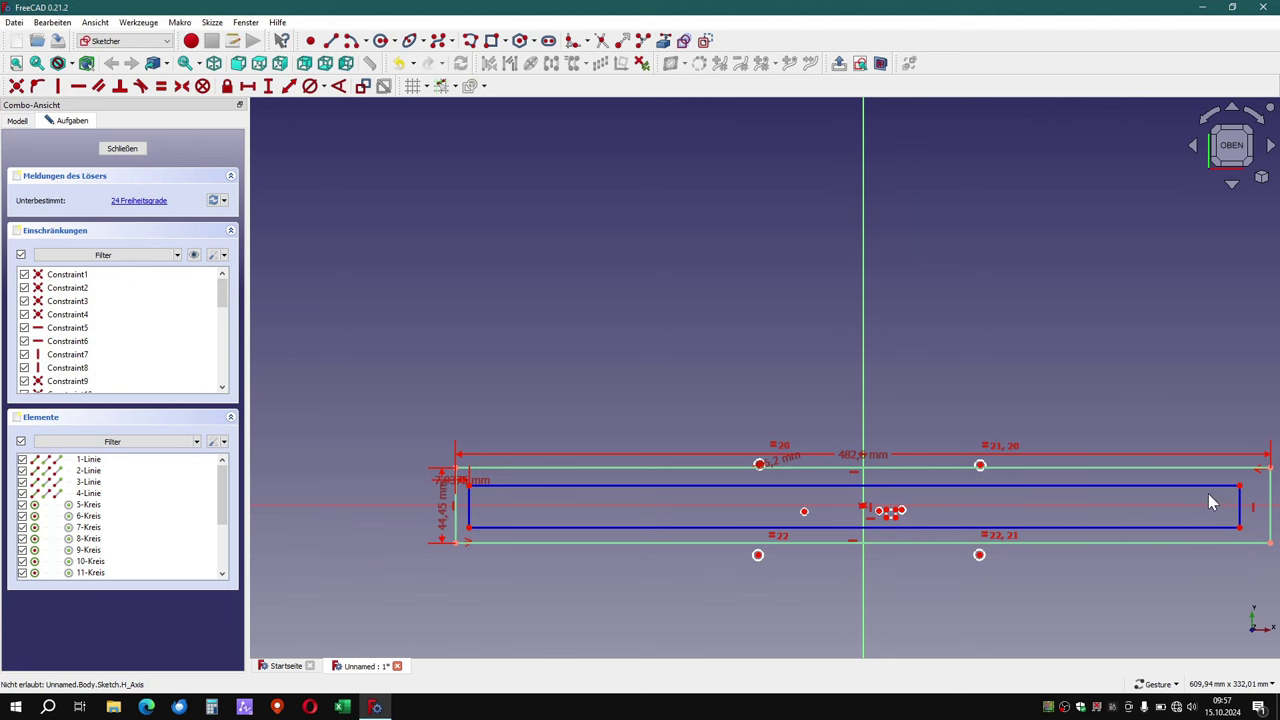
pyautogui.moveTo(1188, 487)
pyautogui.mouseDown()
pyautogui.moveTo(1184, 467)
pyautogui.moveTo(1184, 485)
pyautogui.mouseUp()
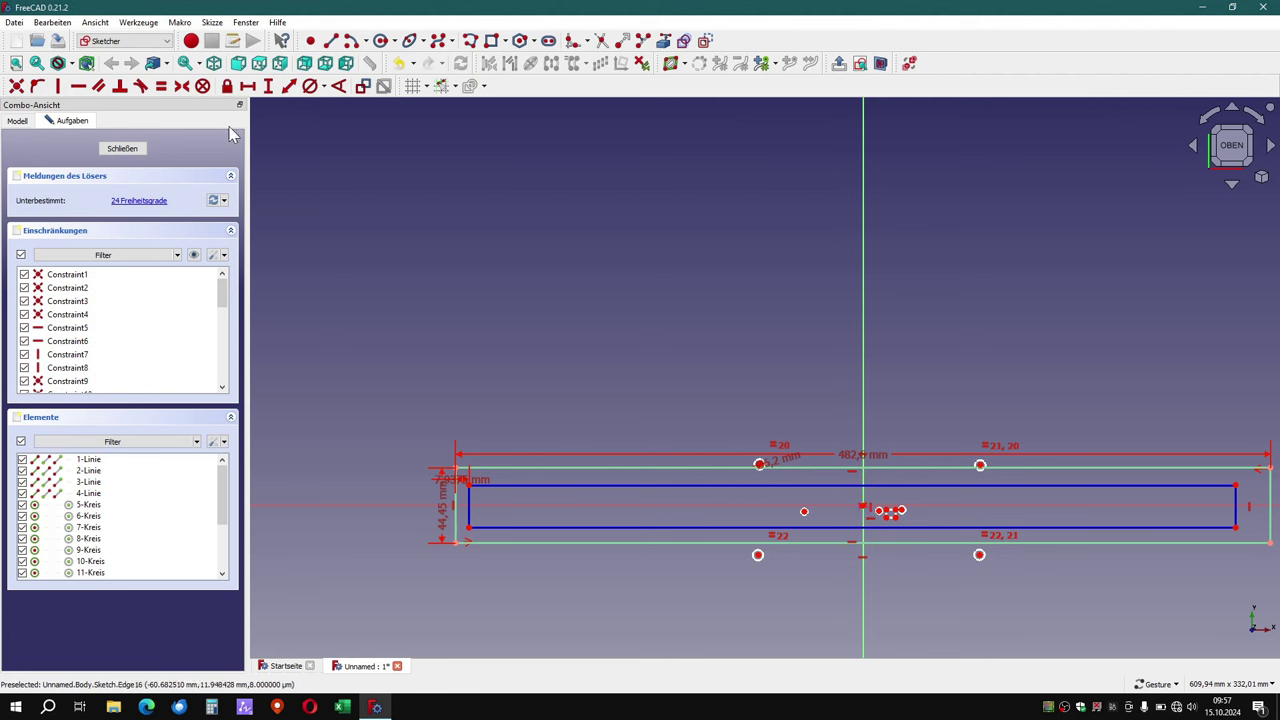
# Make the inner rectangle's top-right and bottom-left corners symmetric about the origin.
pyautogui.click(181, 88)
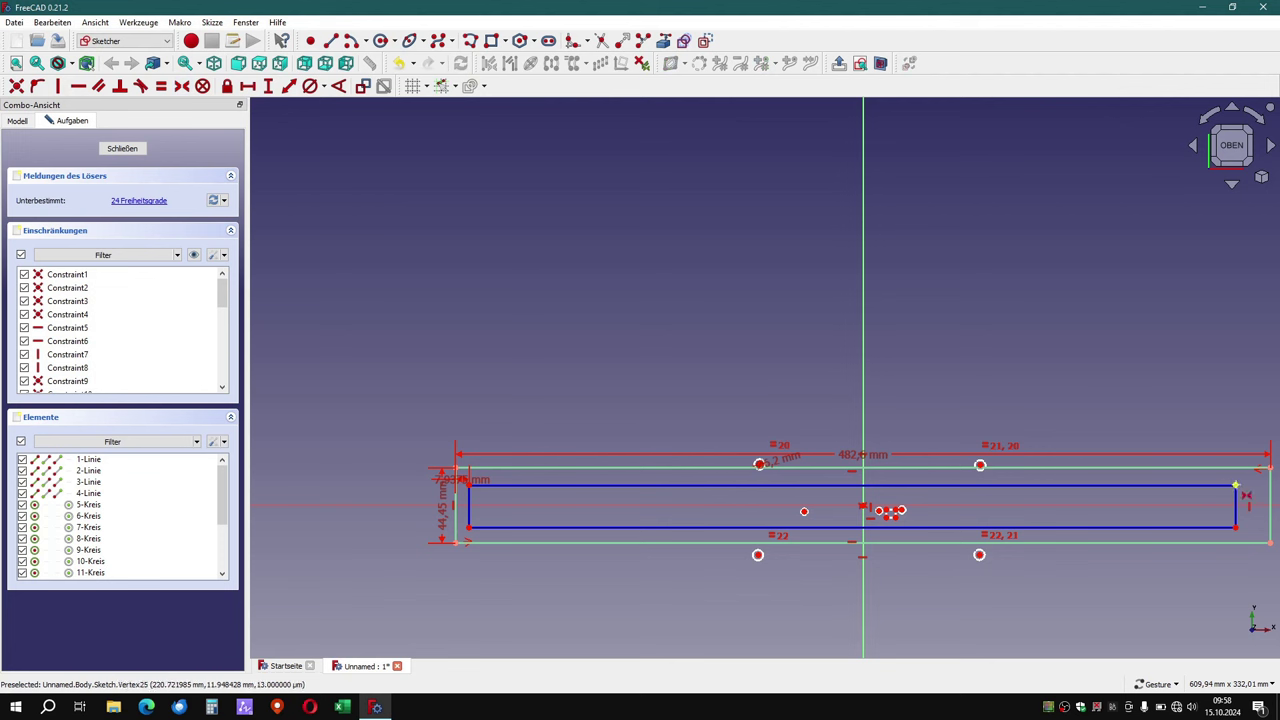
pyautogui.click(1236, 486)
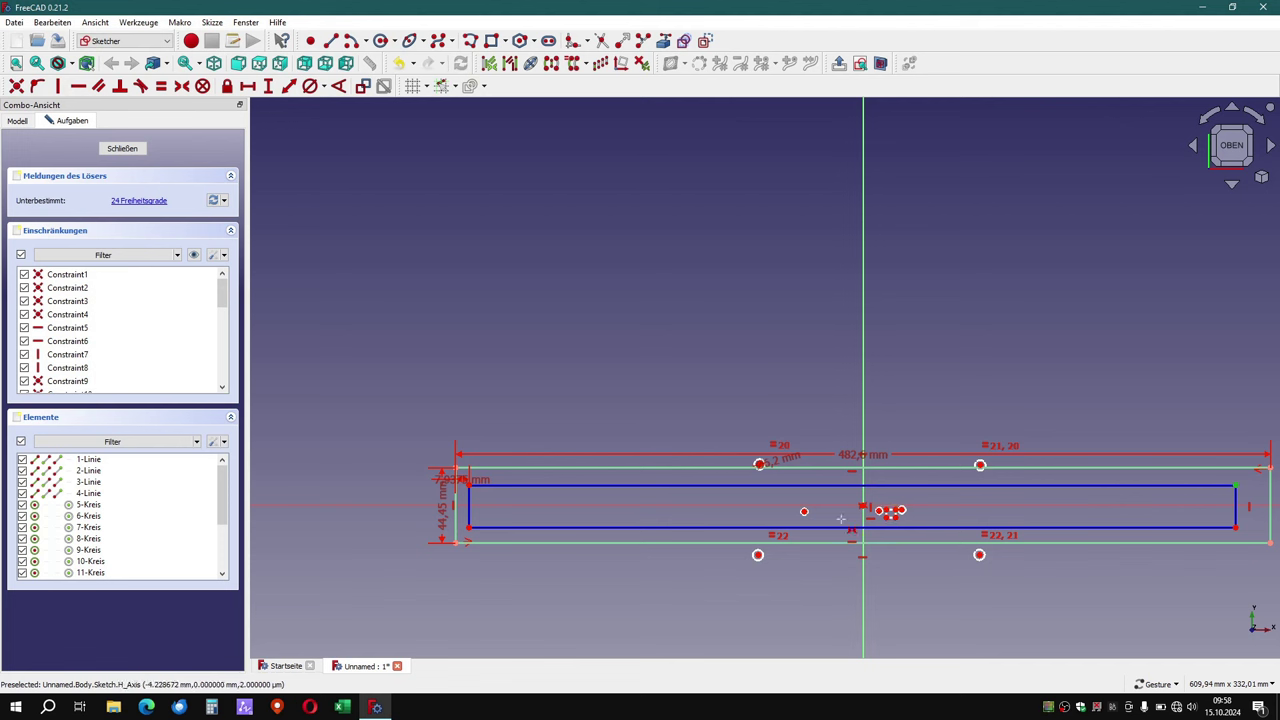
pyautogui.click(468, 527)
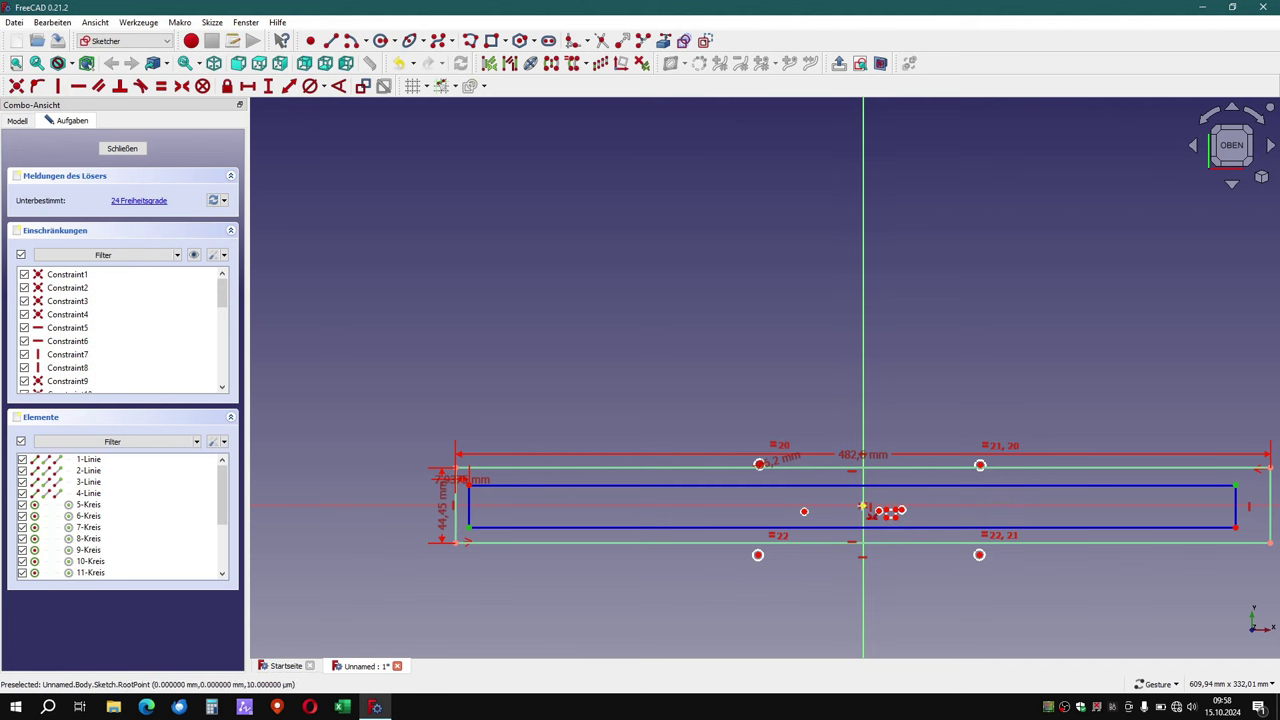
pyautogui.click(862, 507)
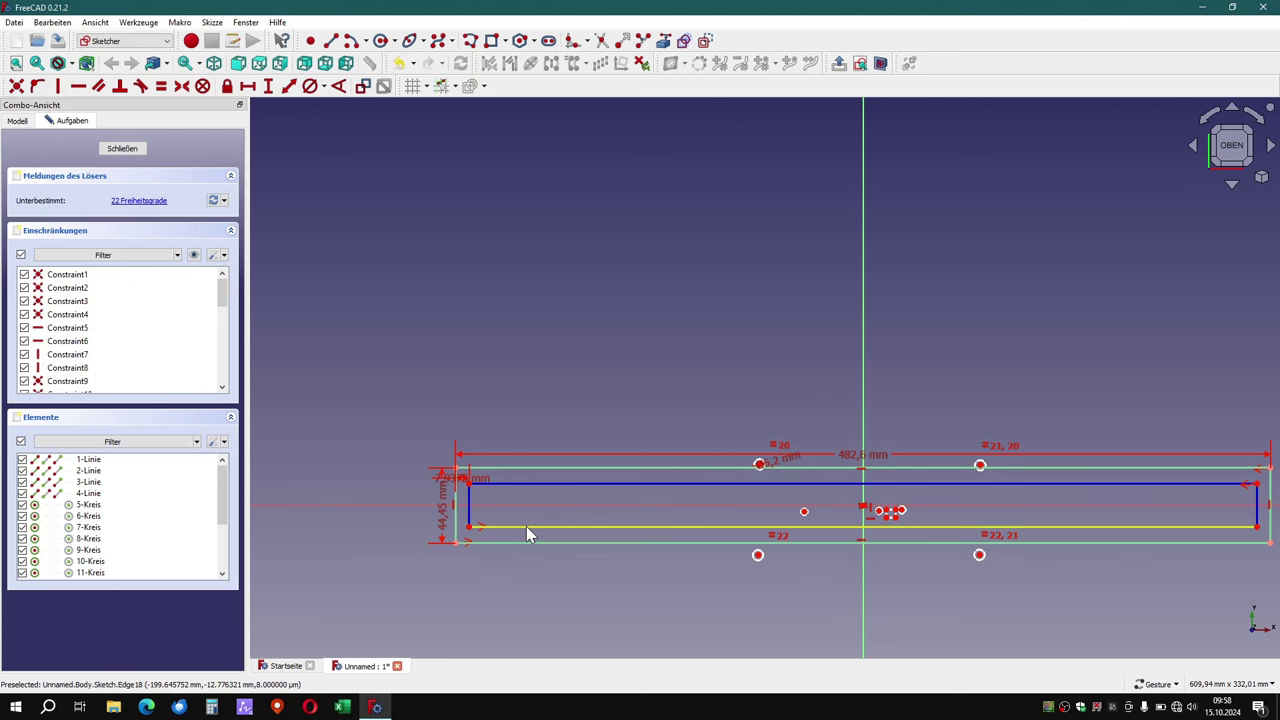
# Stretch the inner rectangle taller by dragging its bottom edge down.
pyautogui.moveTo(526, 526); pyautogui.dragTo(524, 531)
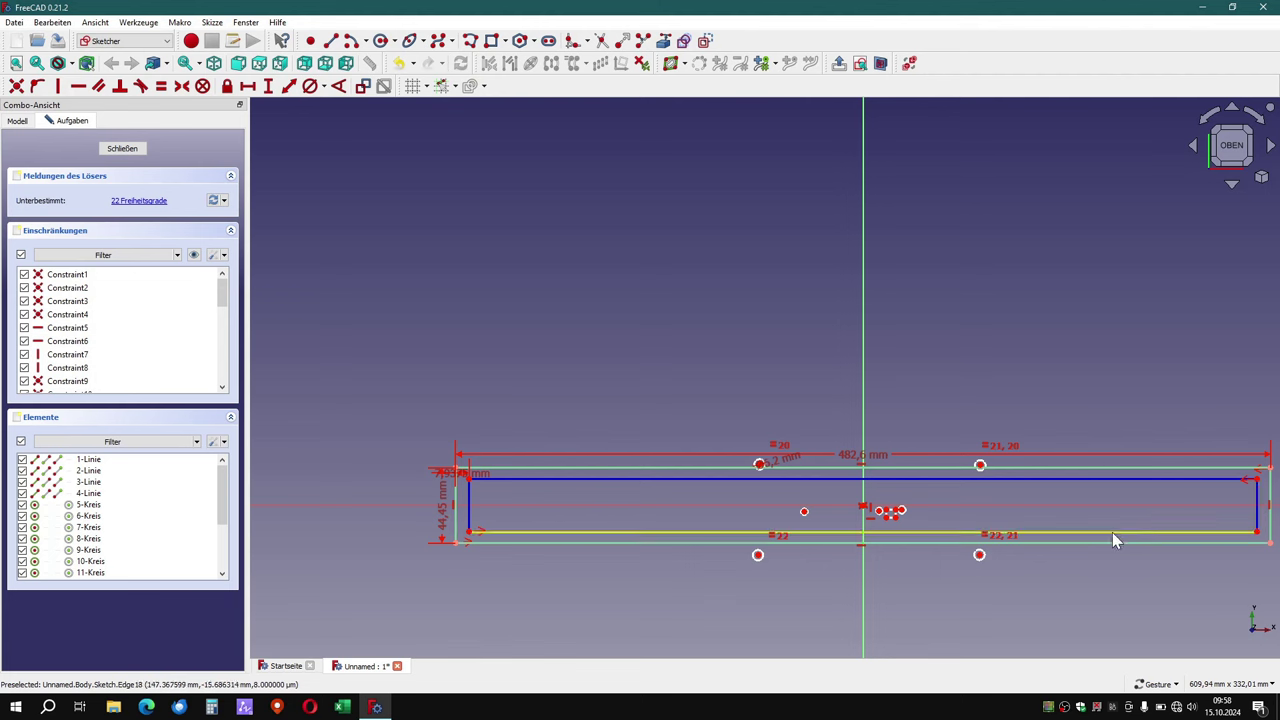
pyautogui.moveTo(1115, 540); pyautogui.dragTo(1112, 530)
pyautogui.scroll(1, 470, 510)
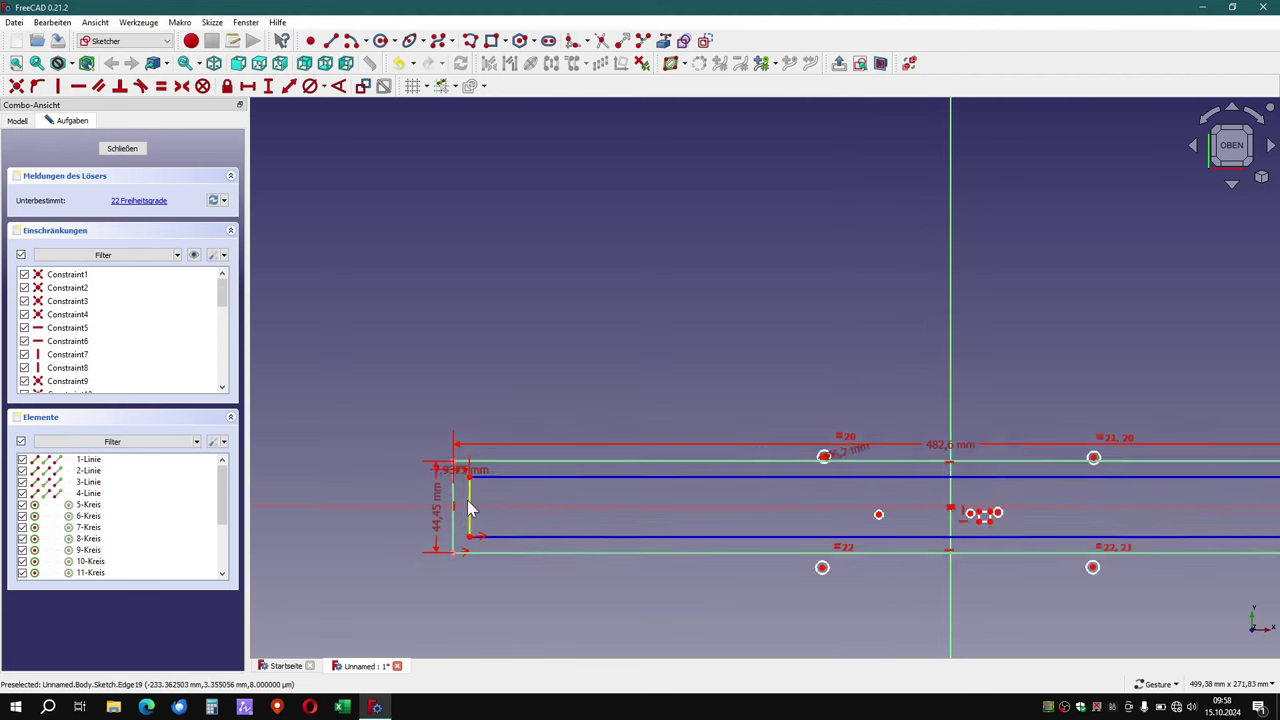
pyautogui.scroll(1, 470, 508)
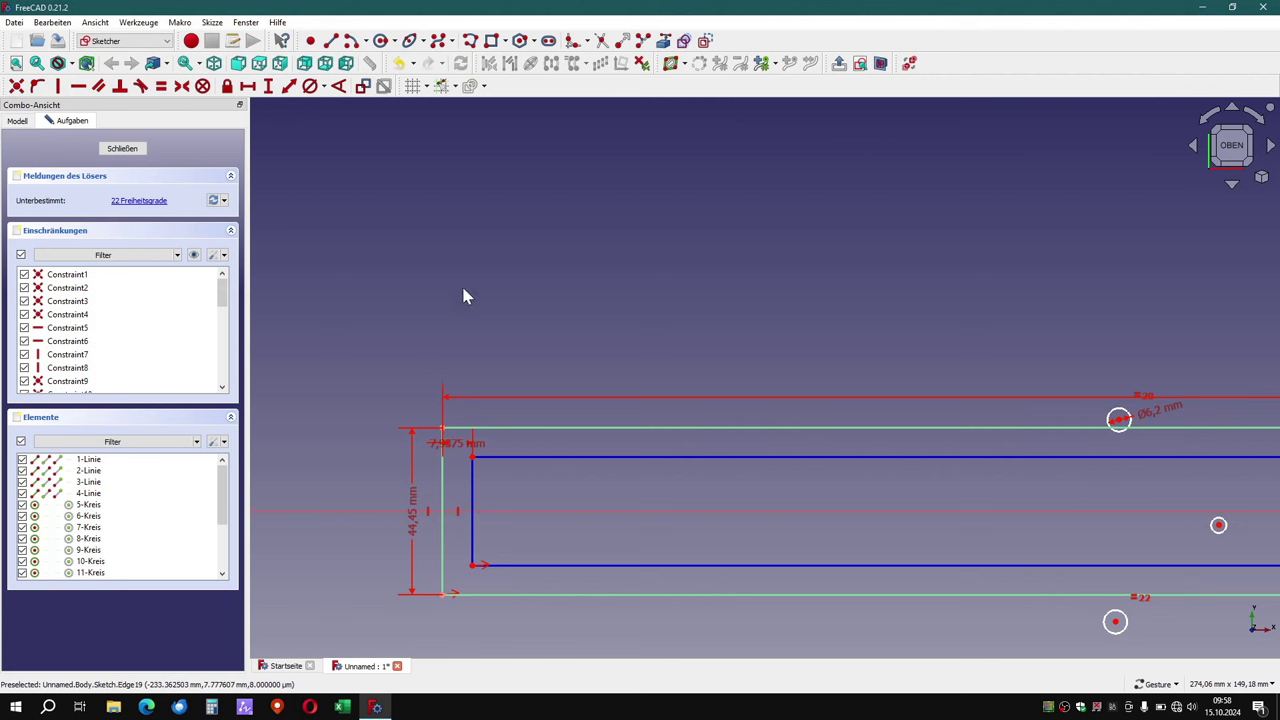
# Fix the inner rectangle's left edge length at 31,75 mm with a vertical dimension.
pyautogui.click(472, 506)
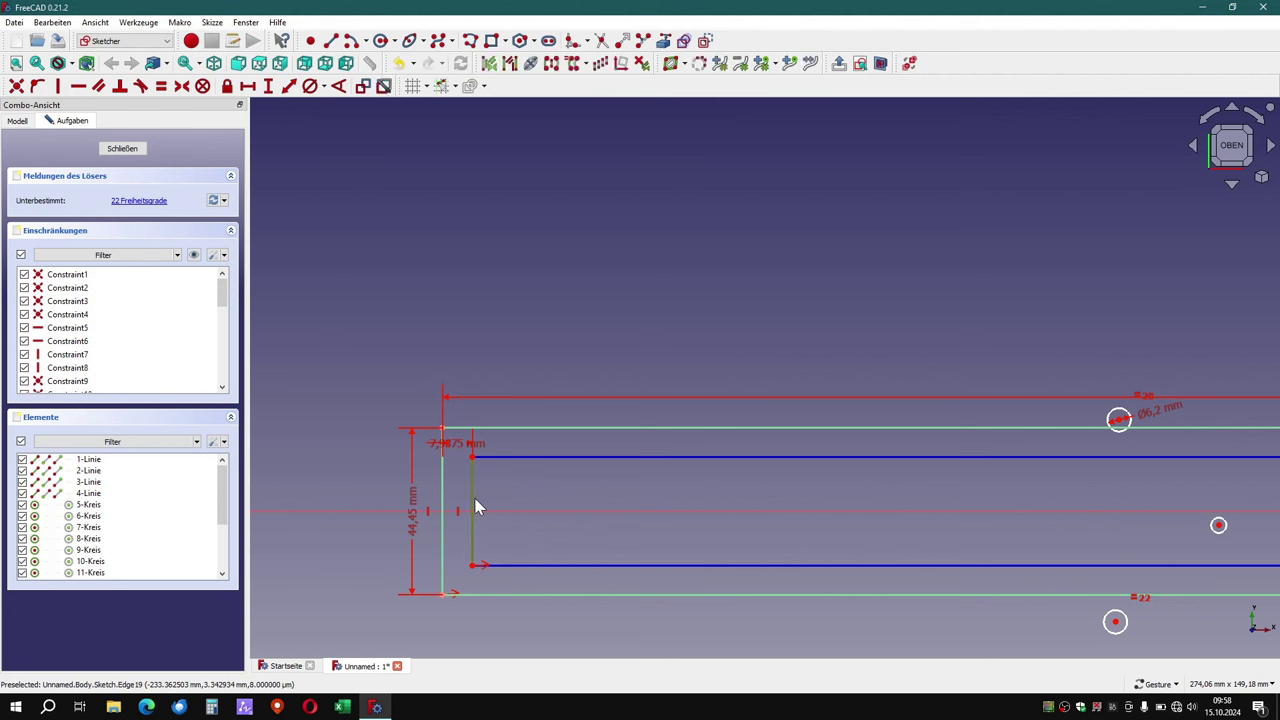
pyautogui.press('i')
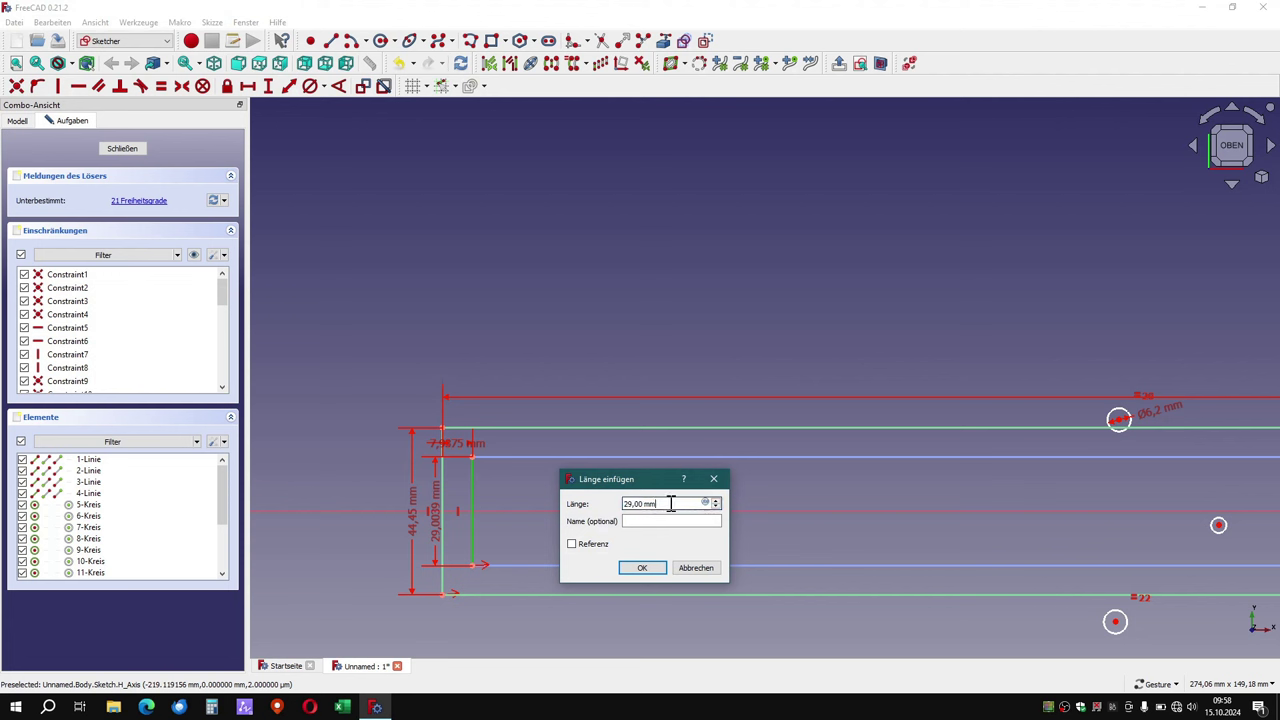
pyautogui.moveTo(672, 503); pyautogui.dragTo(574, 506)
pyautogui.write('1,25"')
pyautogui.press('Return')
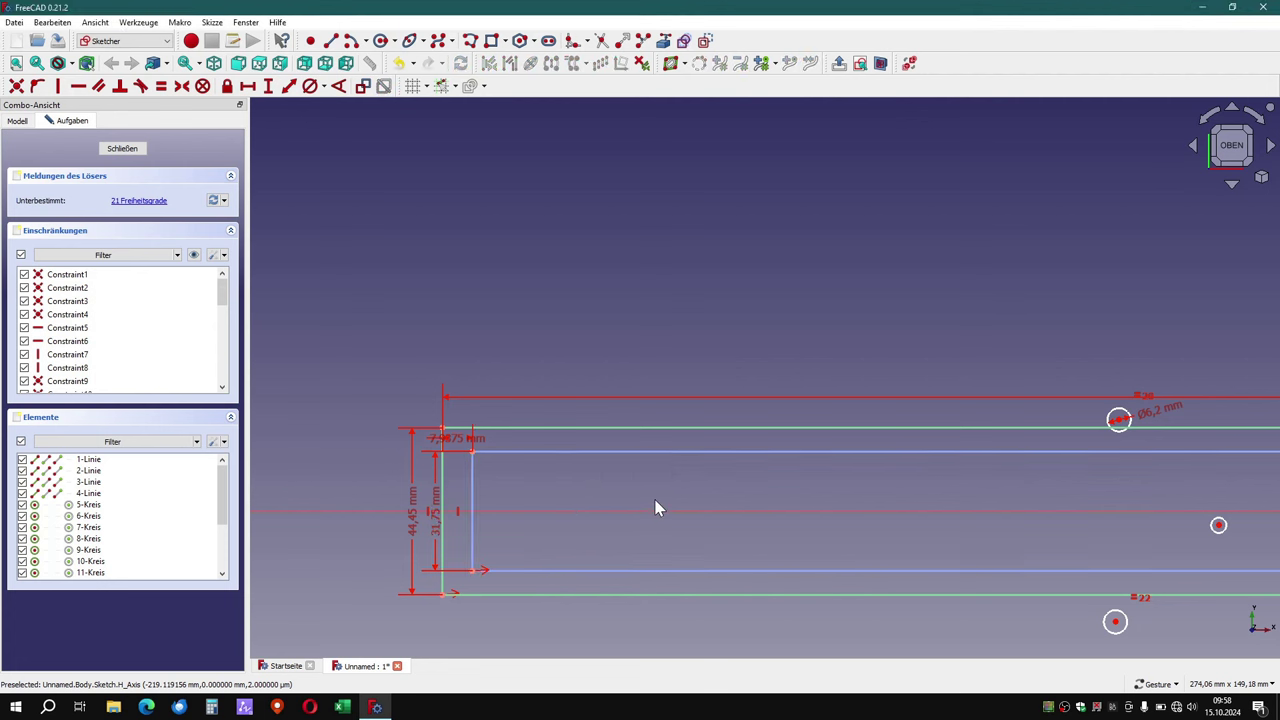
pyautogui.scroll(-2, 778, 495)
pyautogui.scroll(-1, 842, 496)
pyautogui.scroll(-1, 848, 499)
pyautogui.moveTo(848, 499); pyautogui.dragTo(700, 474, button='right')
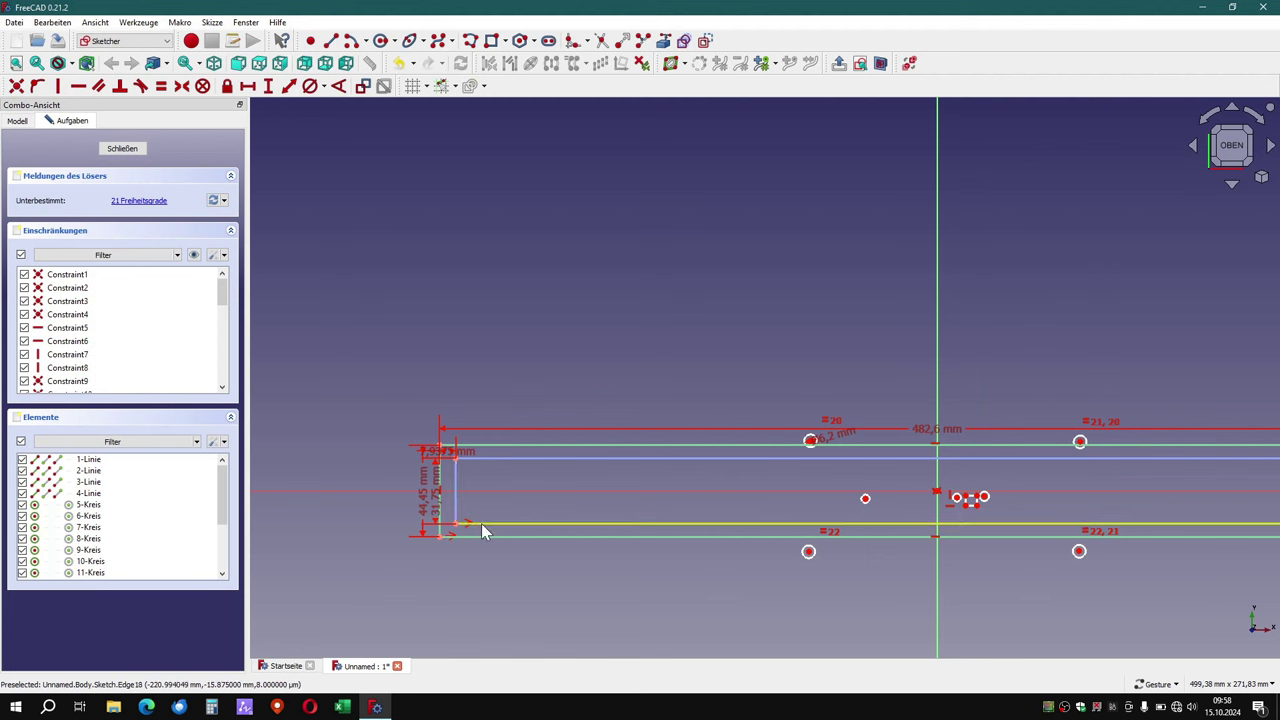
# Move the 44,45 mm label left and the 7,9375 mm and 482,6 mm labels upward.
pyautogui.scroll(3, 478, 482)
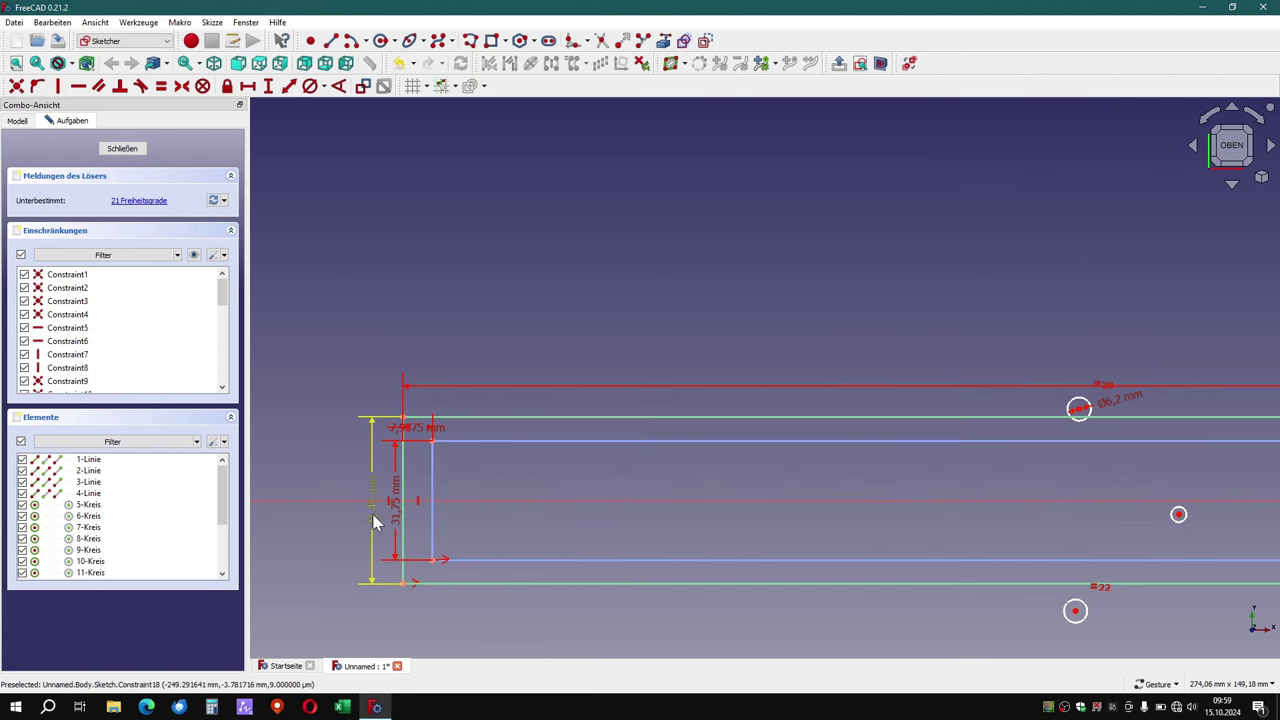
pyautogui.moveTo(373, 521)
pyautogui.mouseDown(button='right')
pyautogui.moveTo(347, 511)
pyautogui.moveTo(394, 506)
pyautogui.mouseUp(button='right')
pyautogui.scroll(-2, 547, 470)
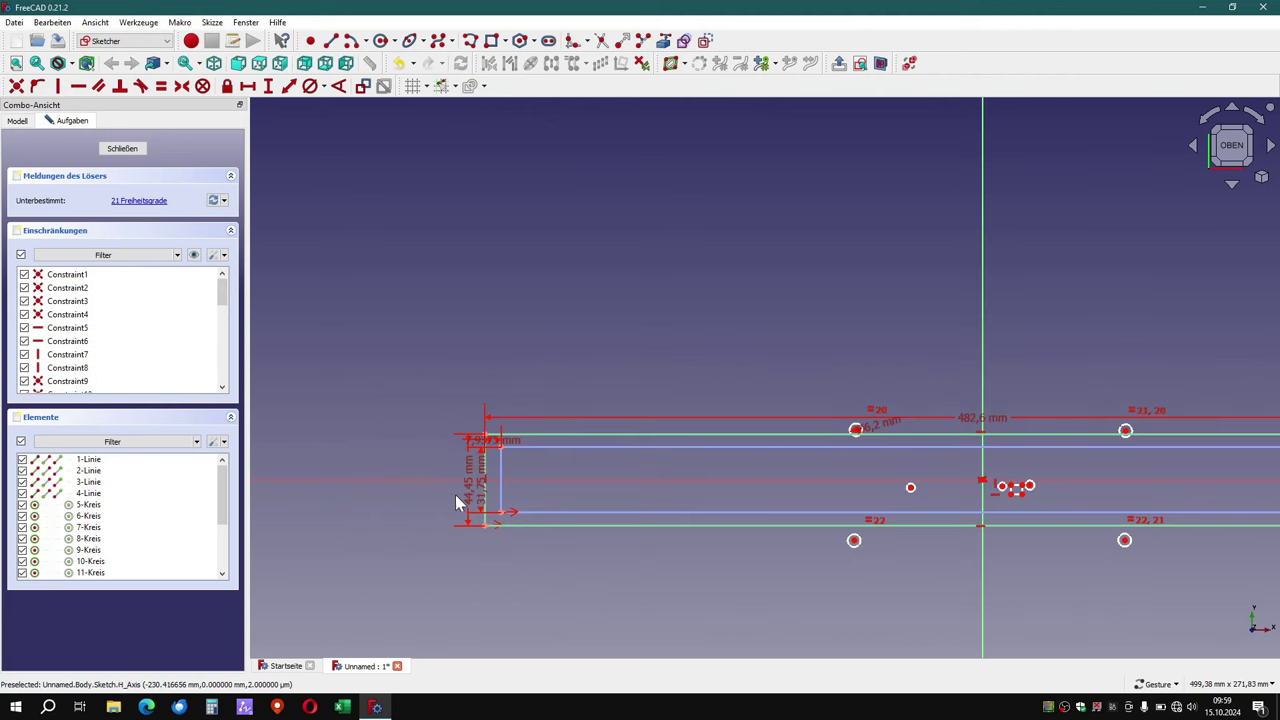
pyautogui.moveTo(468, 504)
pyautogui.mouseDown()
pyautogui.moveTo(408, 505)
pyautogui.moveTo(444, 500)
pyautogui.mouseUp()
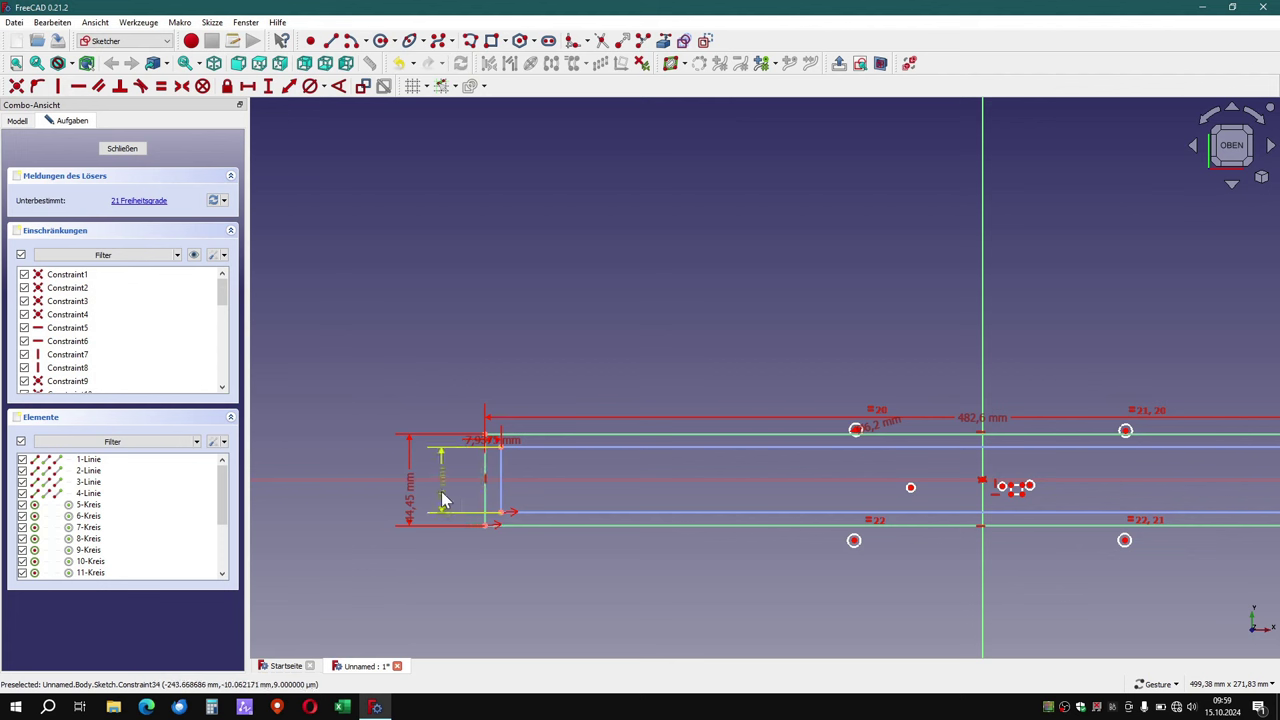
pyautogui.moveTo(506, 445); pyautogui.dragTo(505, 404)
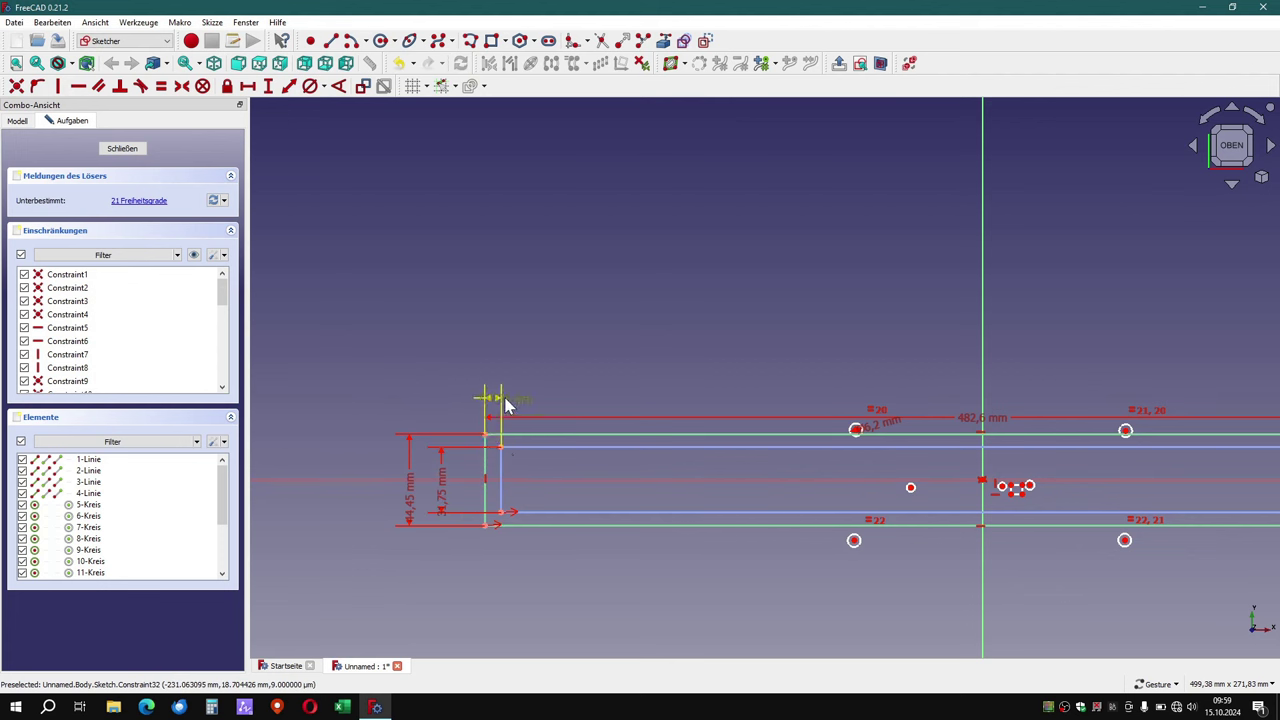
pyautogui.moveTo(963, 418); pyautogui.dragTo(952, 352)
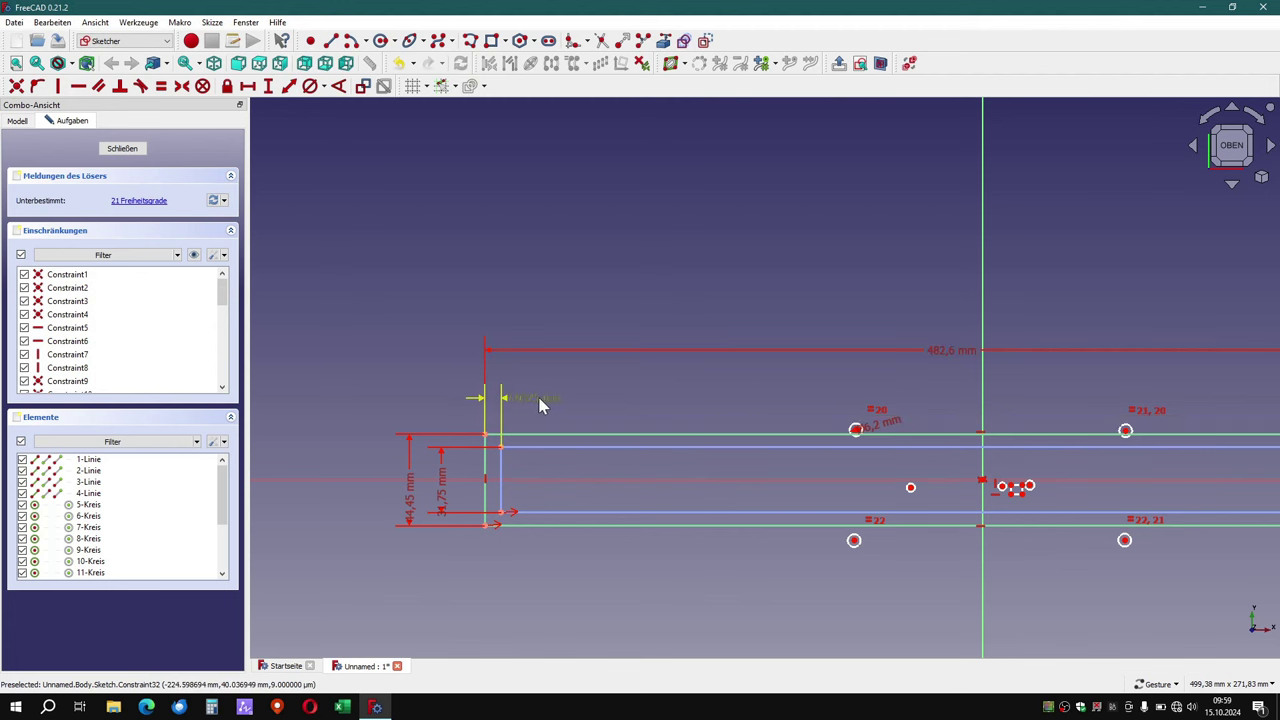
pyautogui.scroll(1, 600, 486)
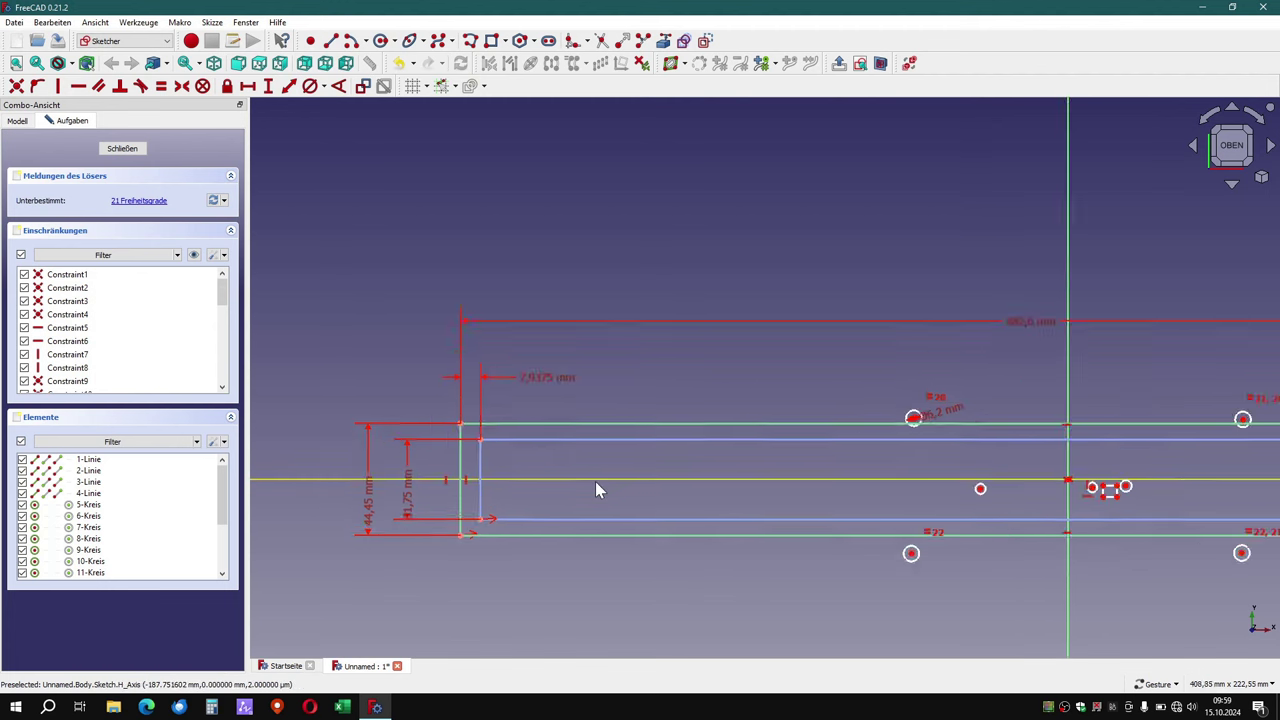
pyautogui.scroll(1, 596, 482)
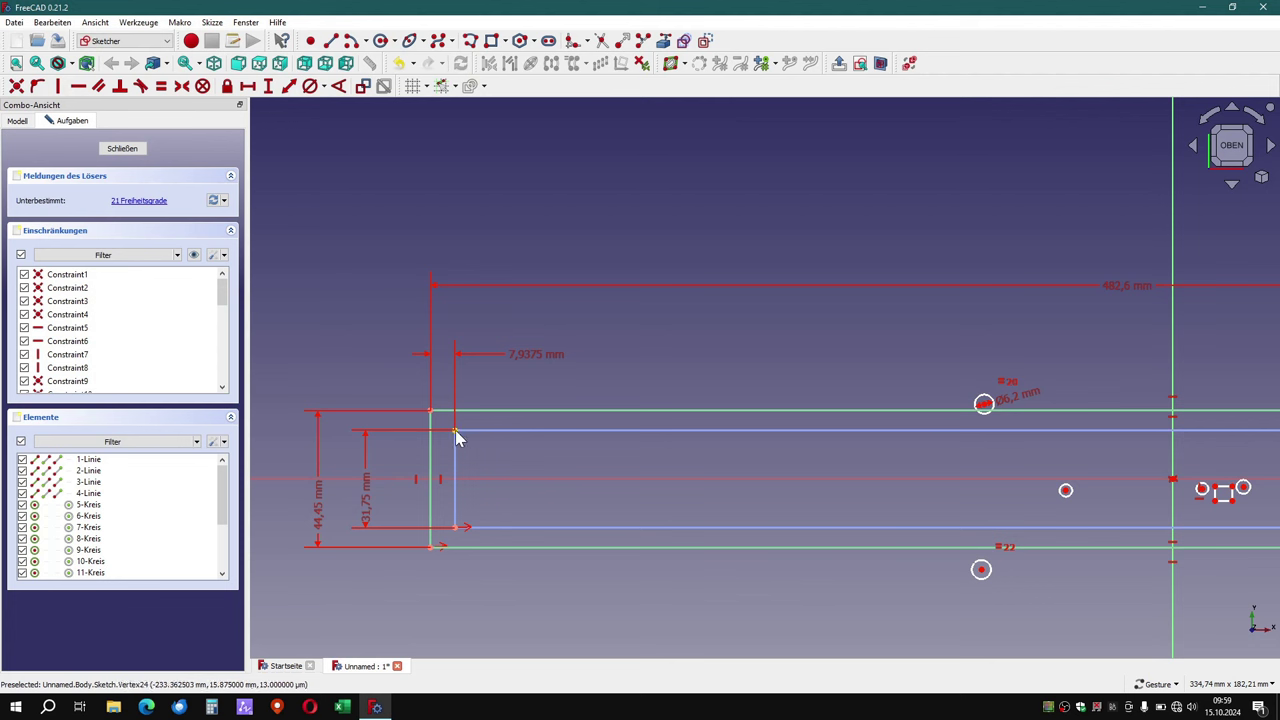
# Make the lower-left and upper-left hole centres coincident with the rectangle's left corners.
pyautogui.click(16, 86)
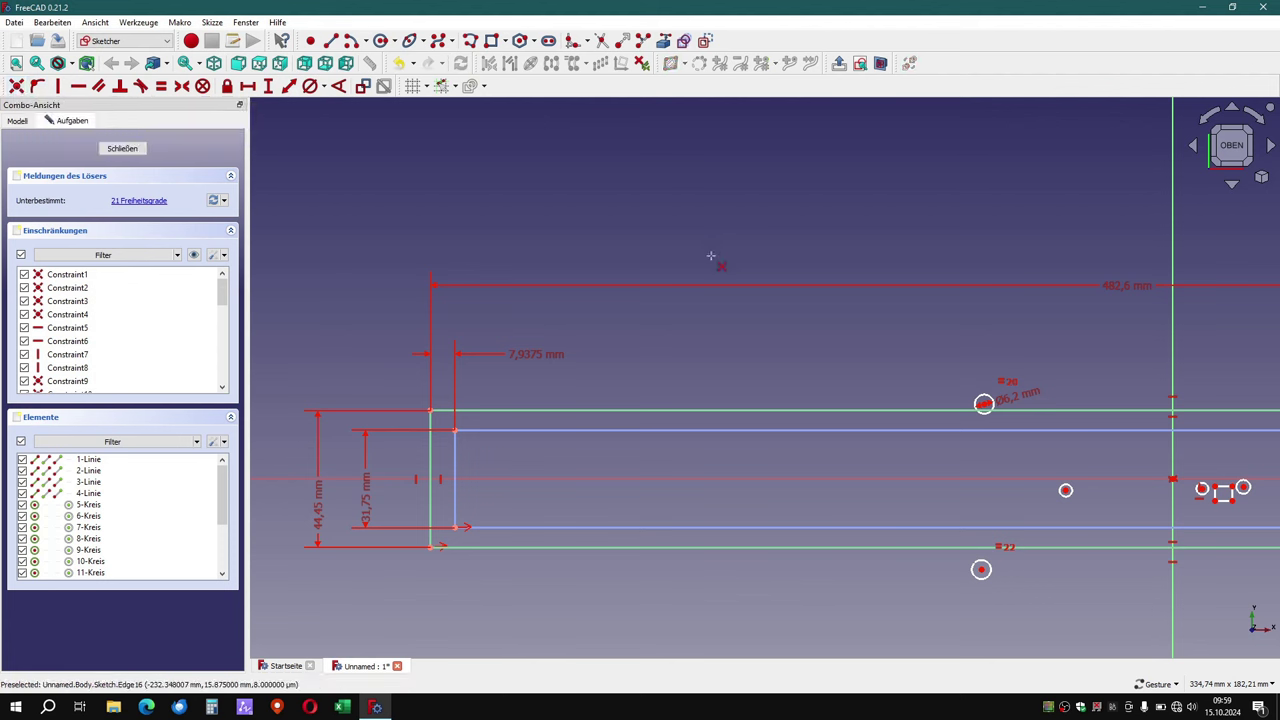
pyautogui.click(982, 570)
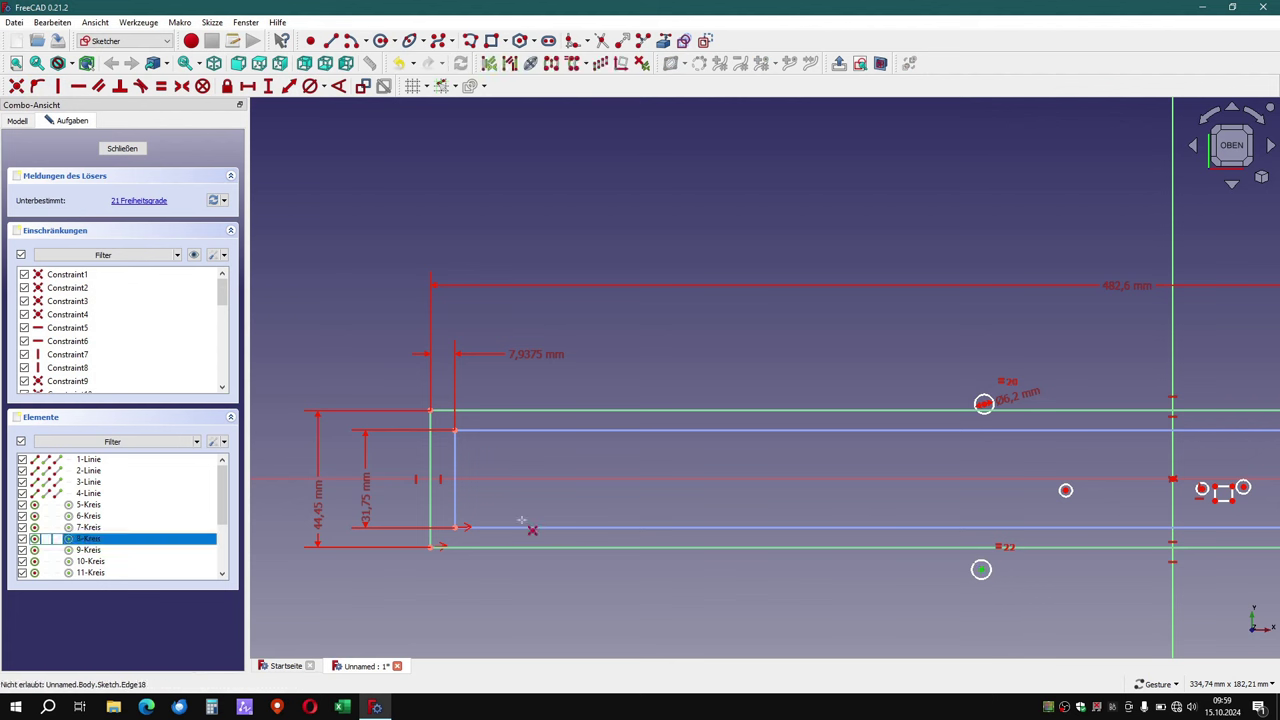
pyautogui.click(453, 527)
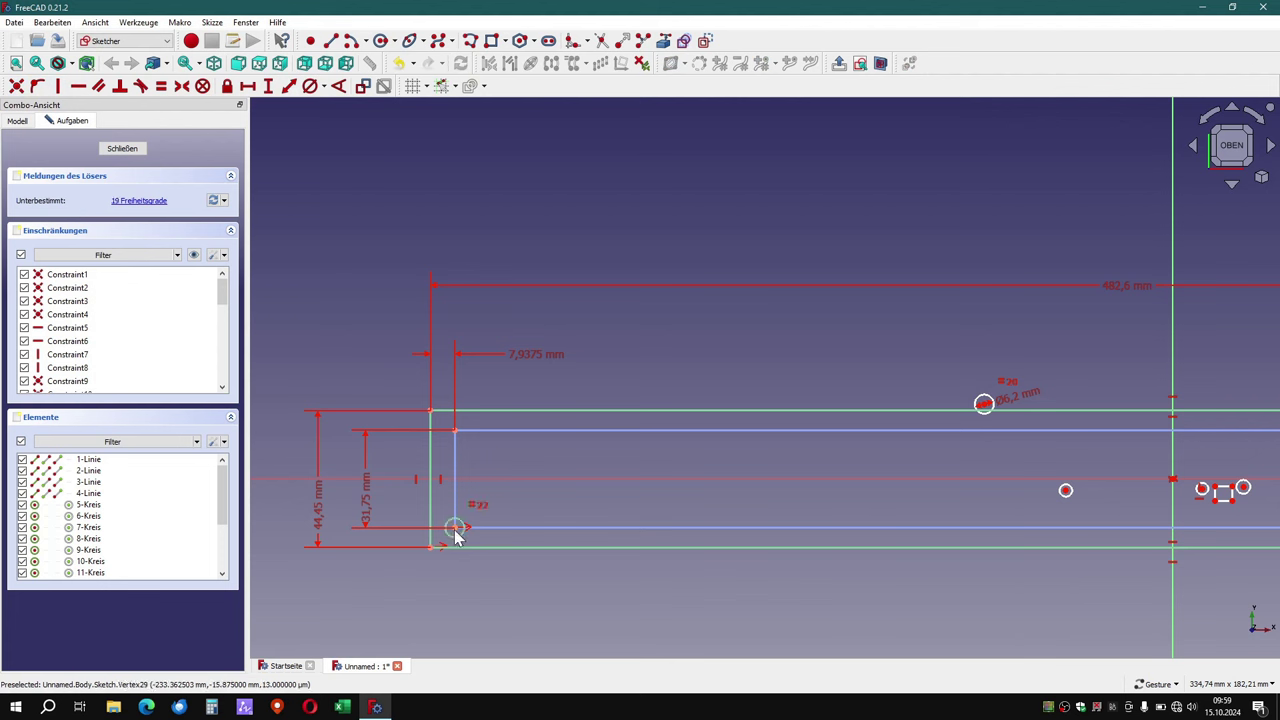
pyautogui.scroll(2, 993, 406)
pyautogui.scroll(1, 993, 404)
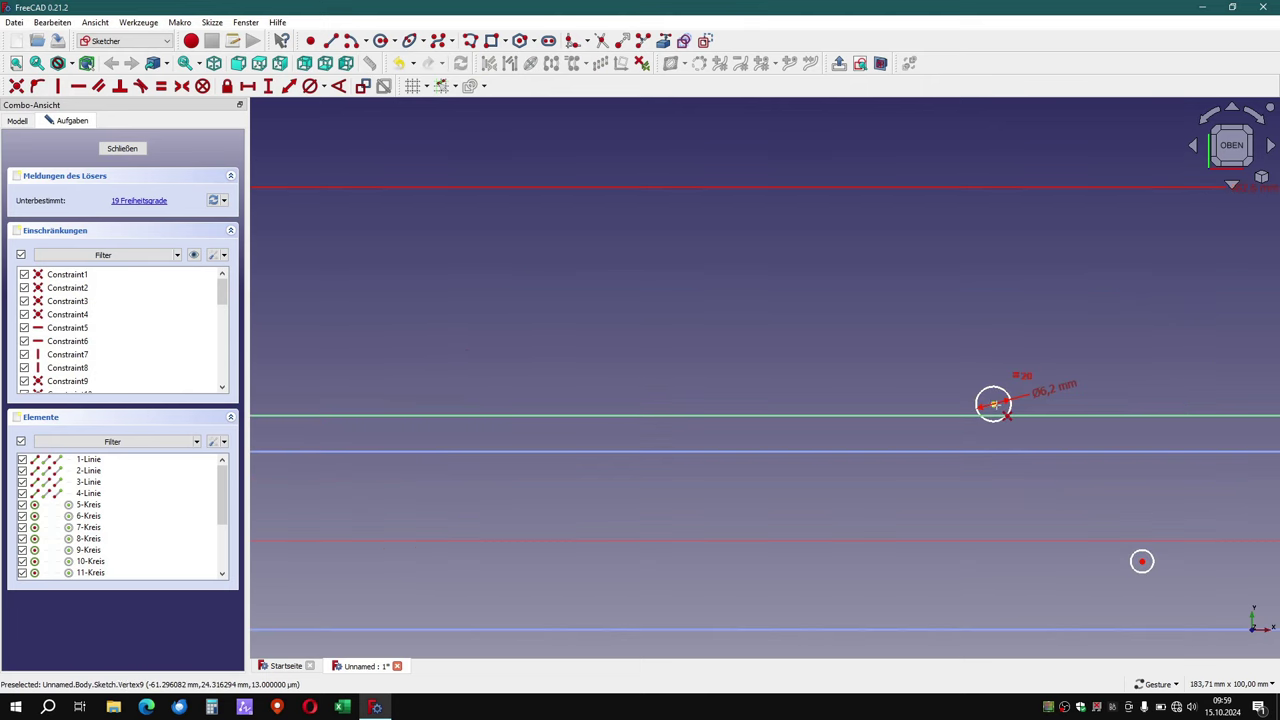
pyautogui.click(993, 404)
pyautogui.scroll(-2, 906, 450)
pyautogui.scroll(-1, 906, 450)
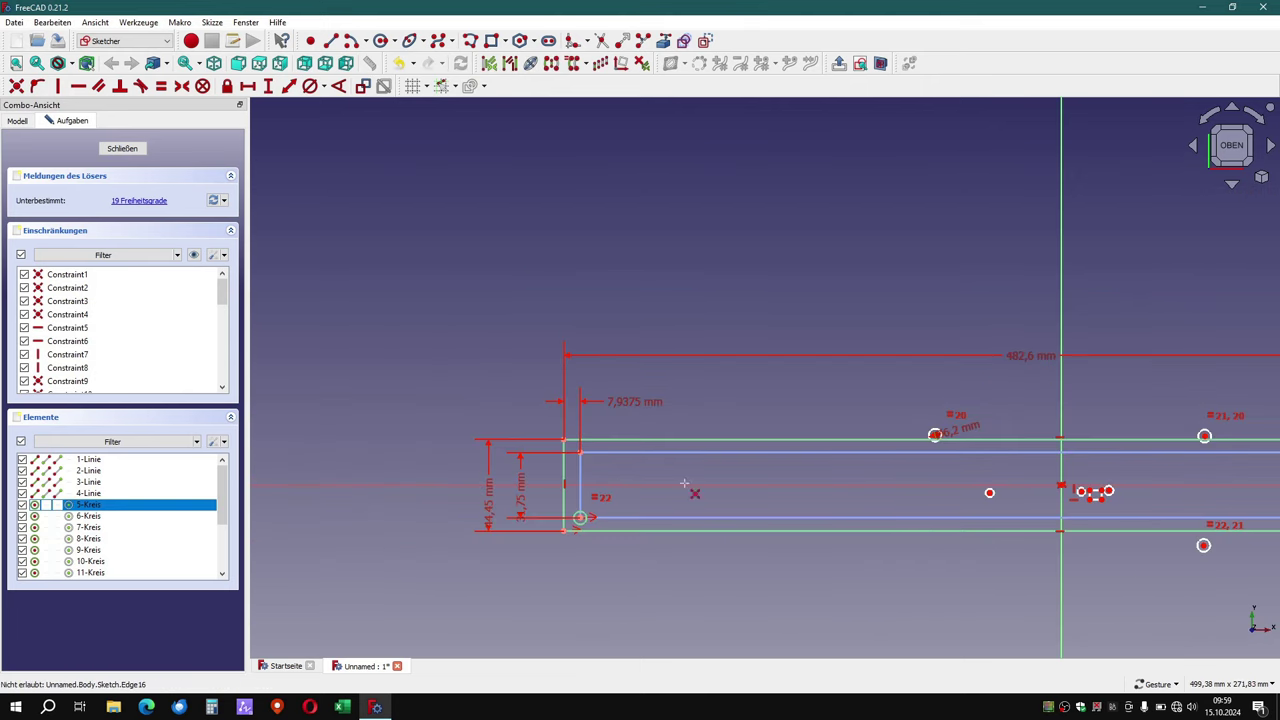
pyautogui.click(580, 452)
# Snap the lower-right and upper-right hole centres onto the rectangle's right corners.
pyautogui.scroll(-3, 580, 452)
pyautogui.scroll(3, 1098, 478)
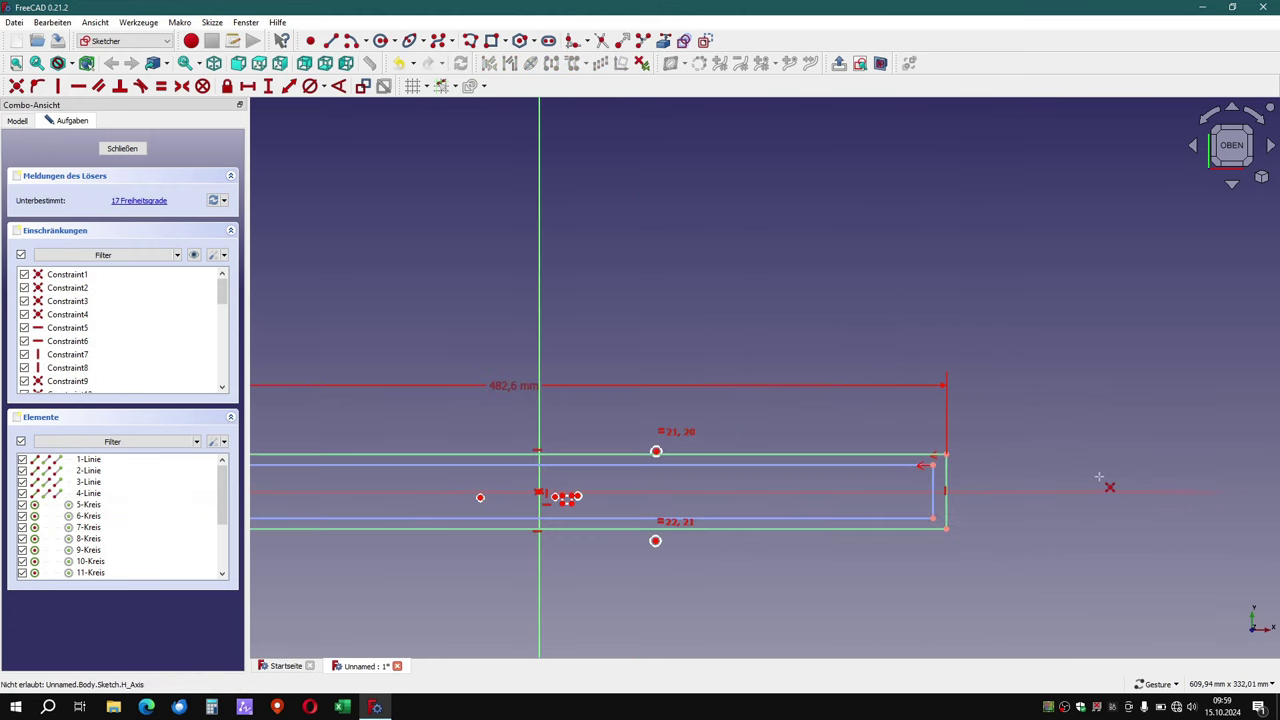
pyautogui.scroll(1, 1098, 478)
pyautogui.scroll(2, 618, 575)
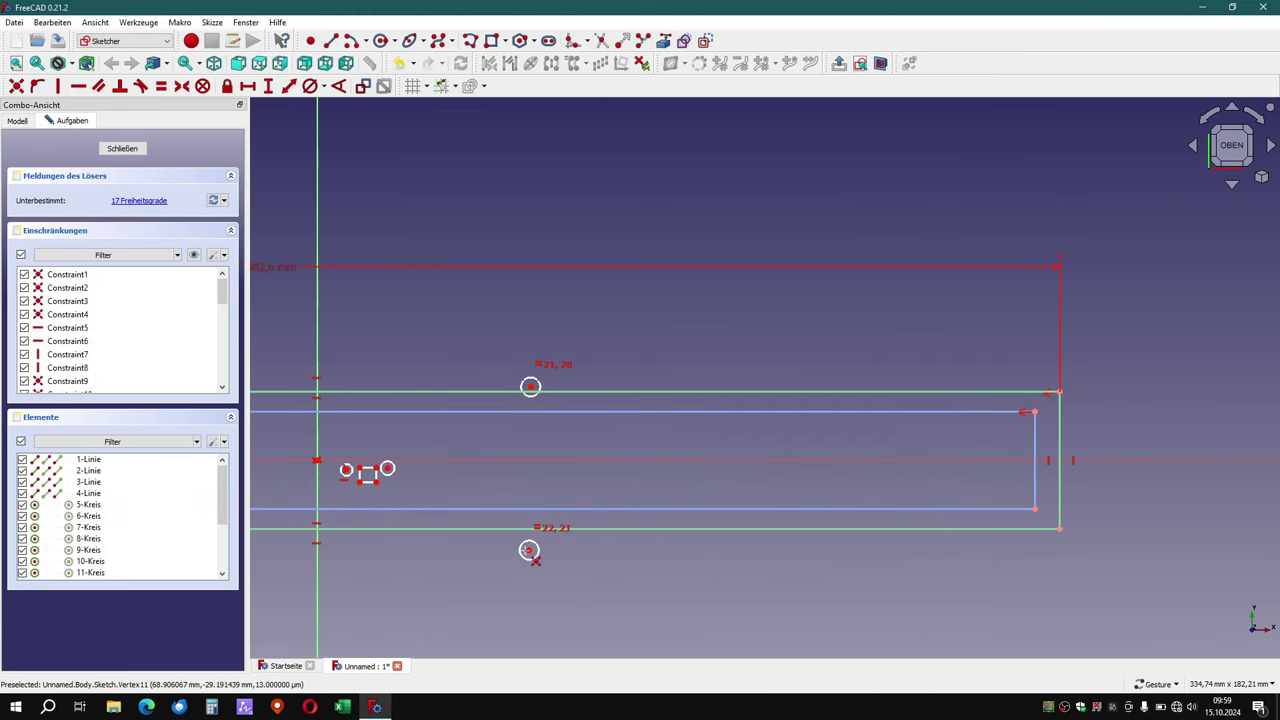
pyautogui.click(530, 551)
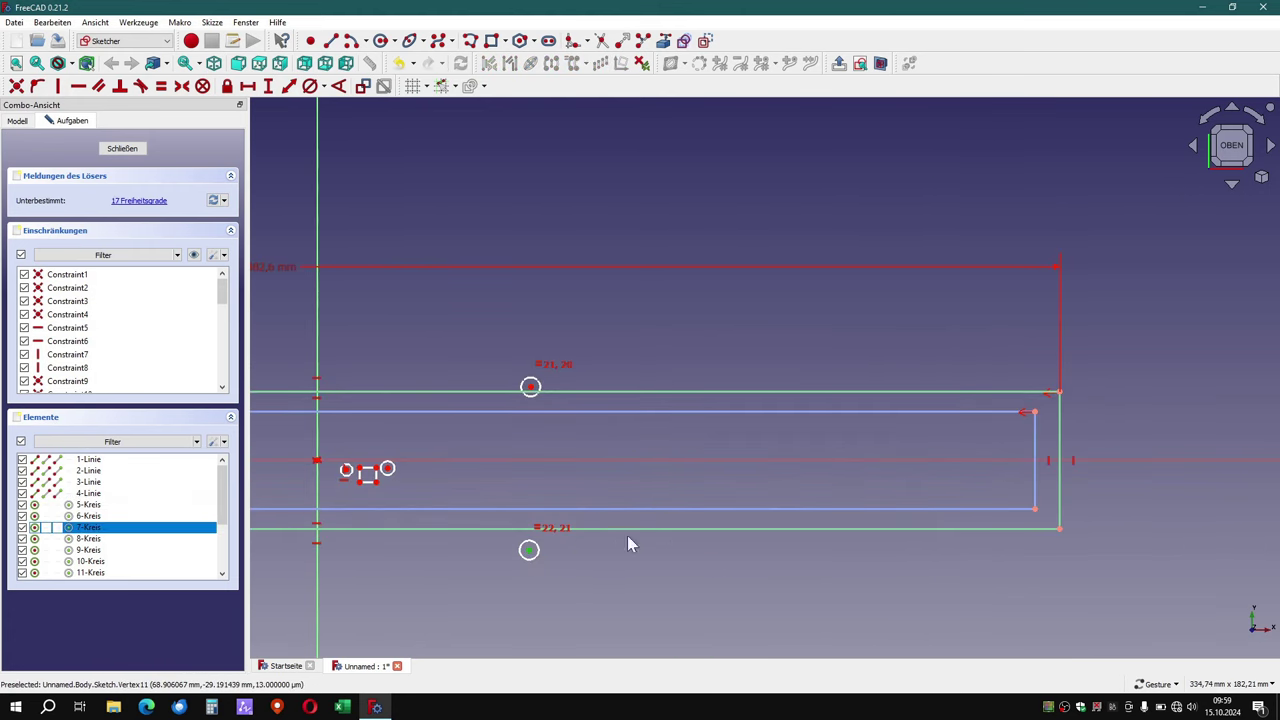
pyautogui.click(1035, 509)
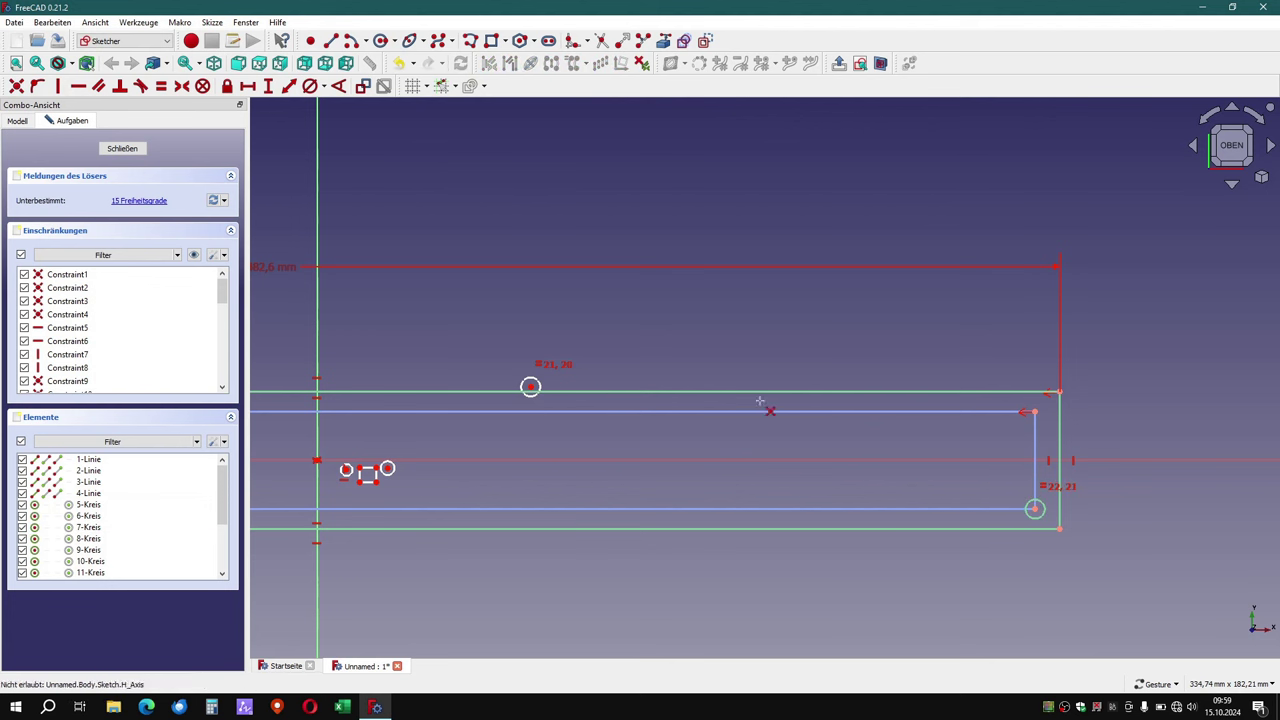
pyautogui.click(530, 388)
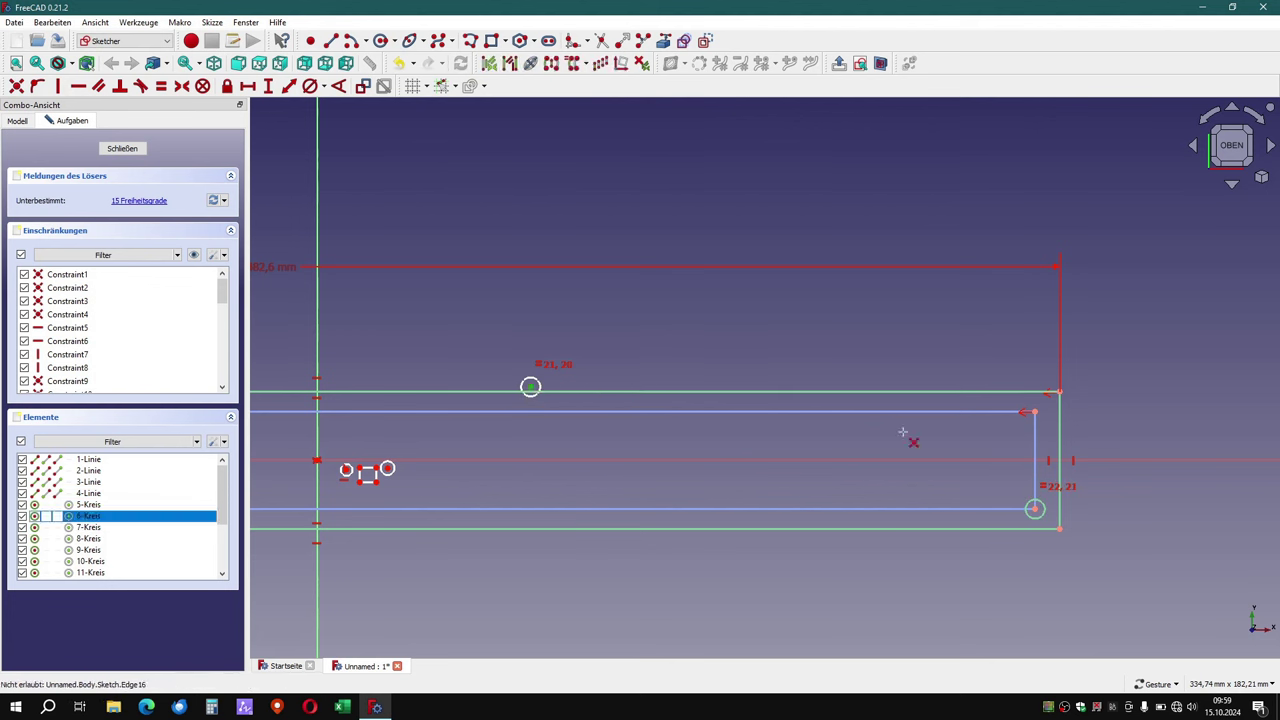
pyautogui.click(1040, 411)
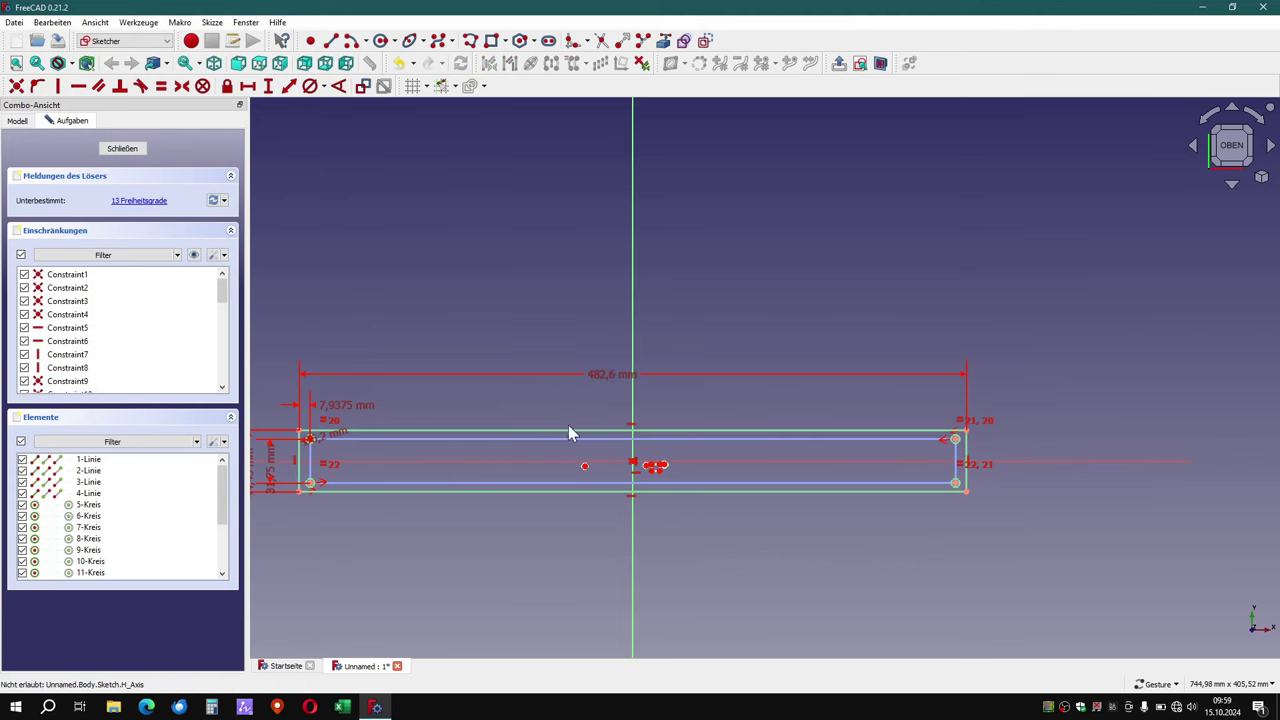
pyautogui.scroll(3, 408, 471)
# Put the lone circle's centre on the horizontal axis with a Point-on-Object constraint.
pyautogui.moveTo(449, 477)
pyautogui.mouseDown(button='right')
pyautogui.moveTo(613, 470)
pyautogui.moveTo(589, 477)
pyautogui.mouseUp(button='right')
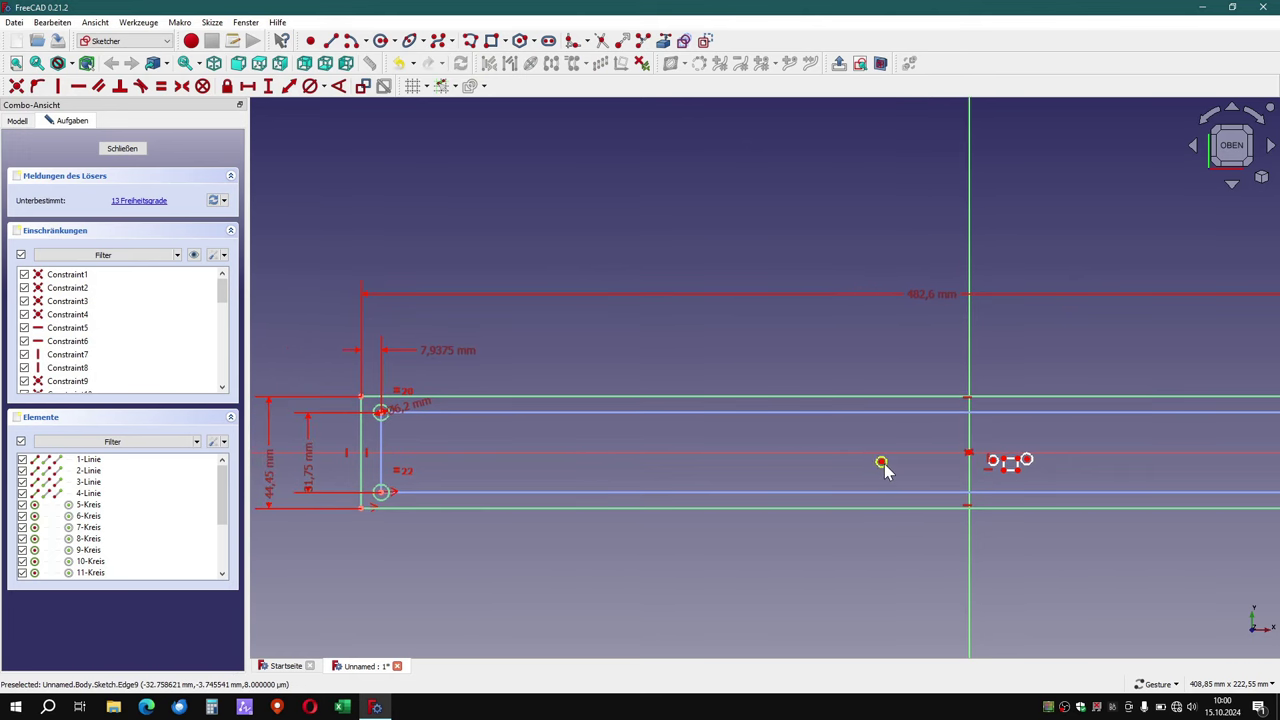
pyautogui.scroll(2, 882, 466)
pyautogui.scroll(-1, 849, 477)
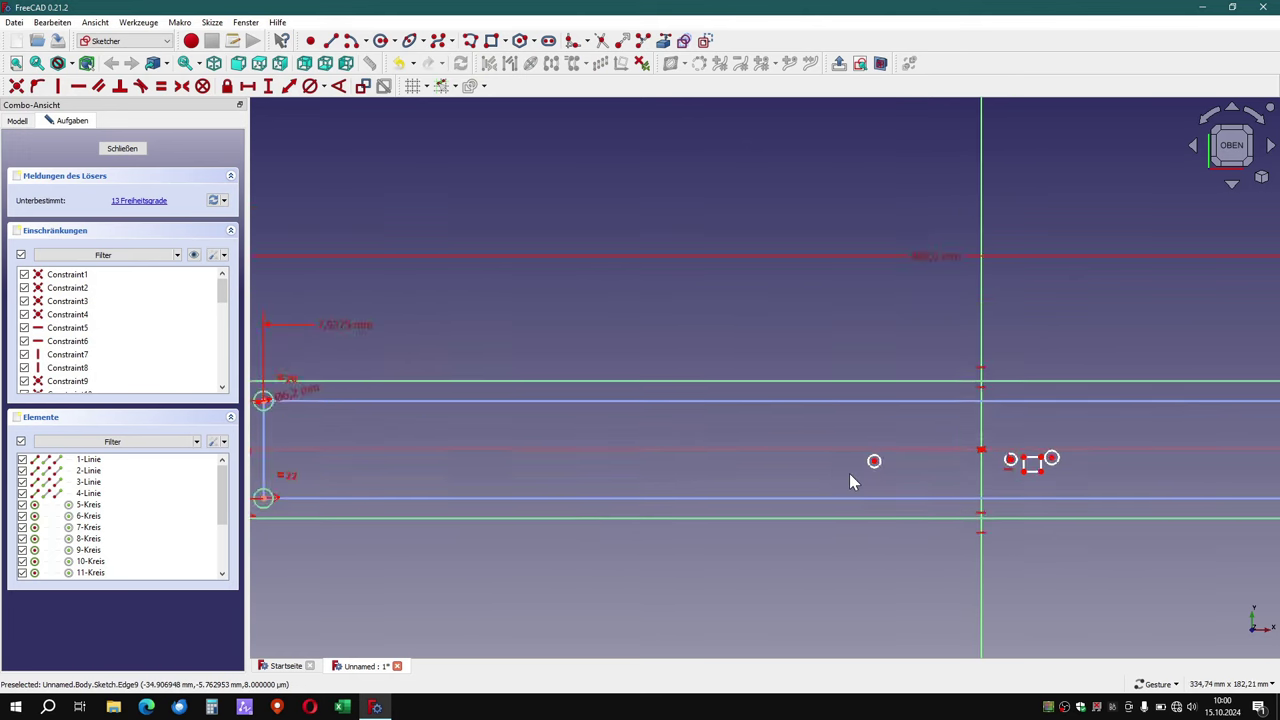
pyautogui.scroll(-1, 849, 477)
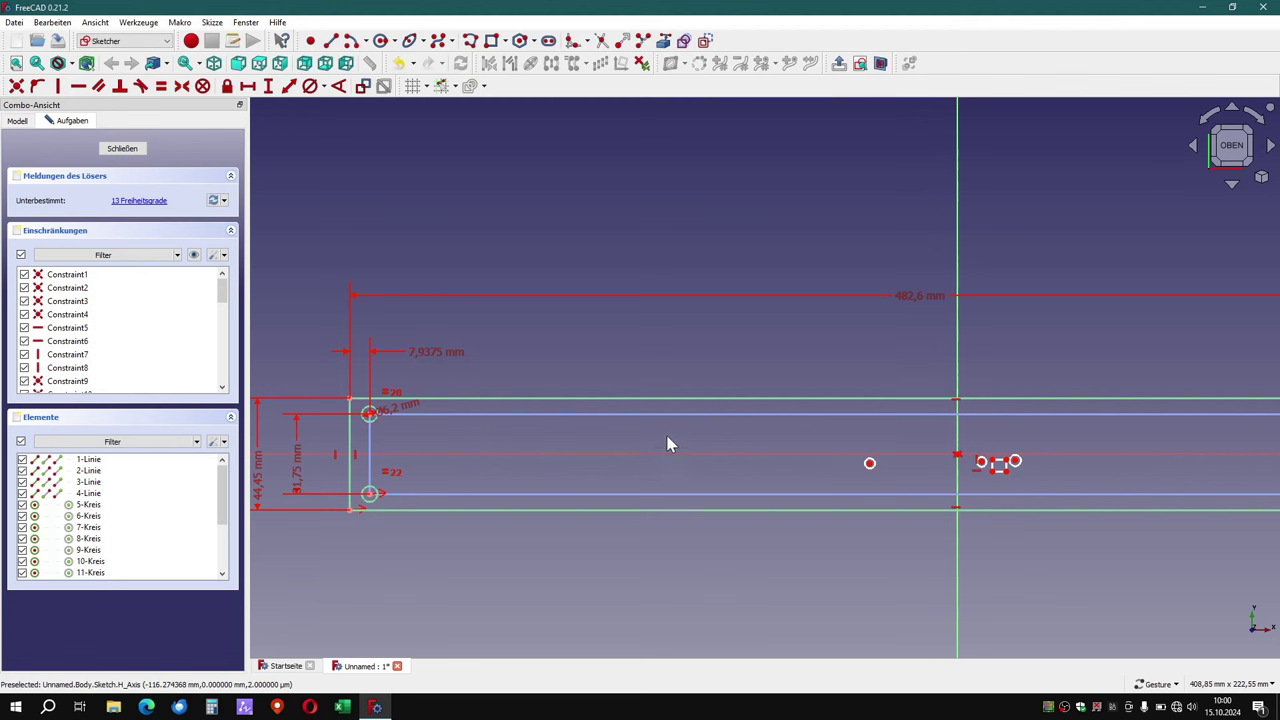
pyautogui.click(37, 86)
pyautogui.click(870, 463)
pyautogui.click(570, 455)
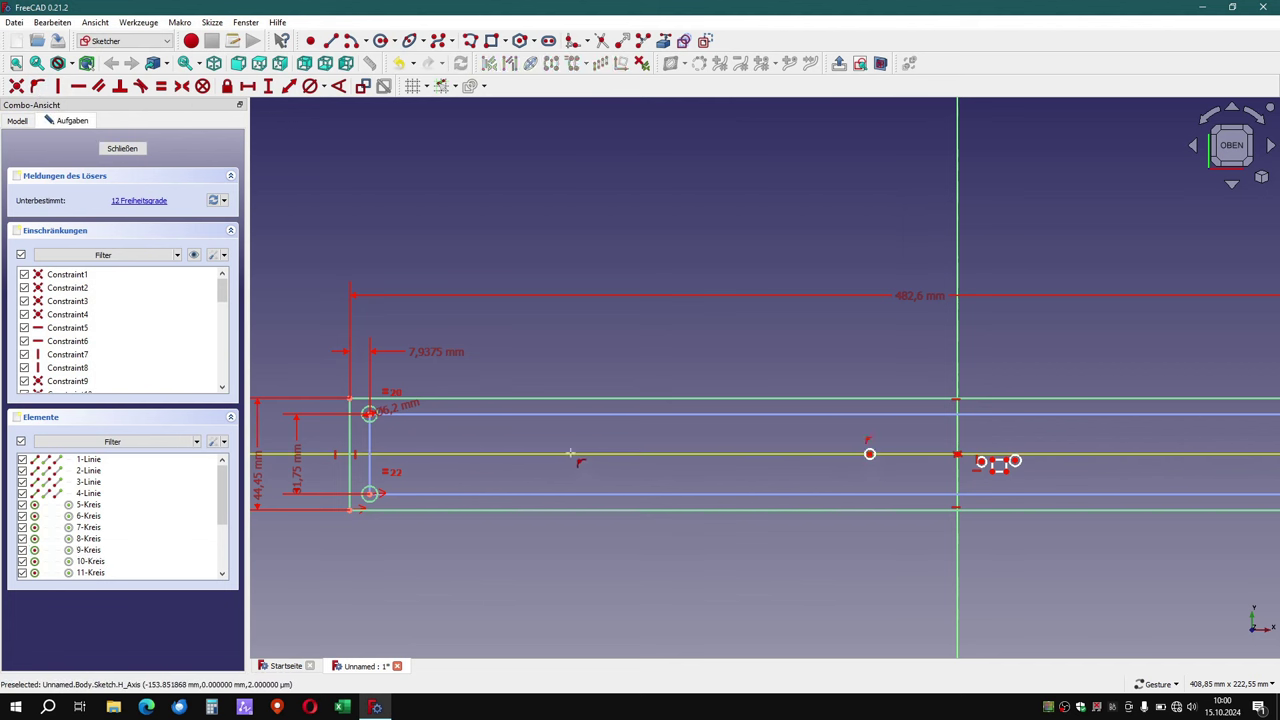
pyautogui.scroll(3, 796, 478)
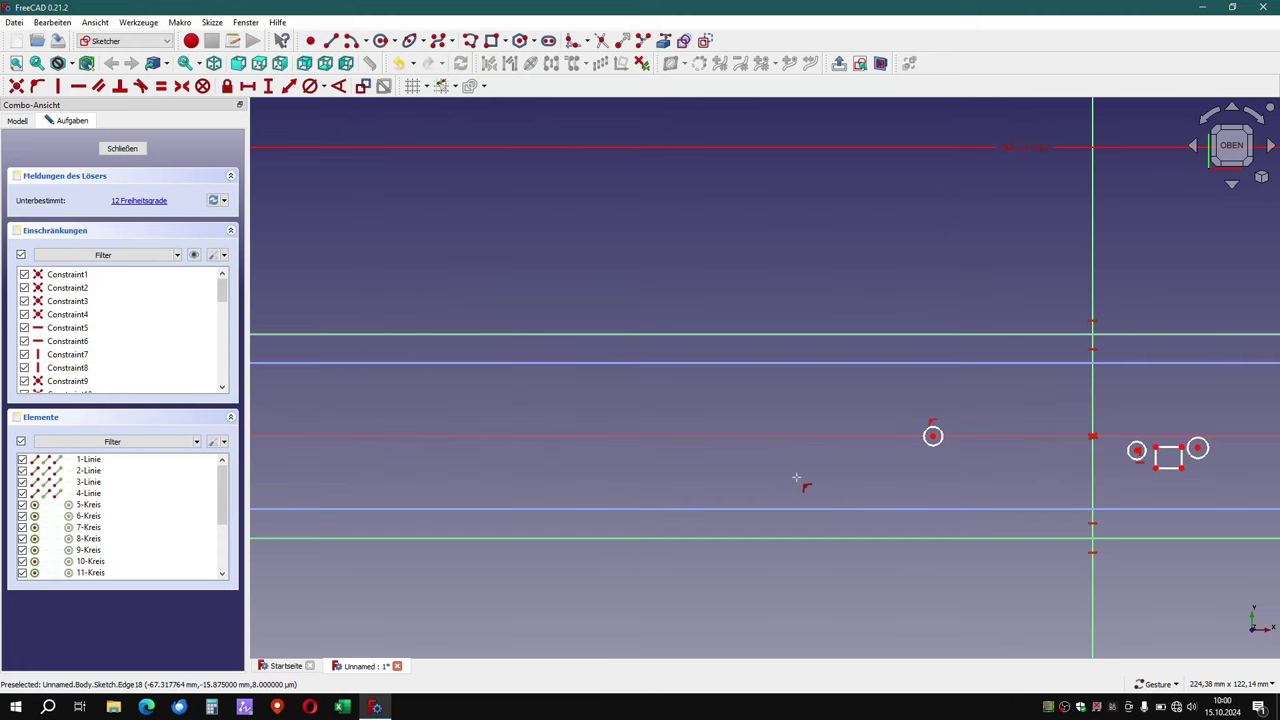
# Resize the lone circle to a 5,2 mm diameter and drag it toward the plate's left end.
pyautogui.moveTo(908, 448)
pyautogui.mouseDown()
pyautogui.moveTo(790, 455)
pyautogui.moveTo(872, 461)
pyautogui.moveTo(833, 456)
pyautogui.mouseUp()
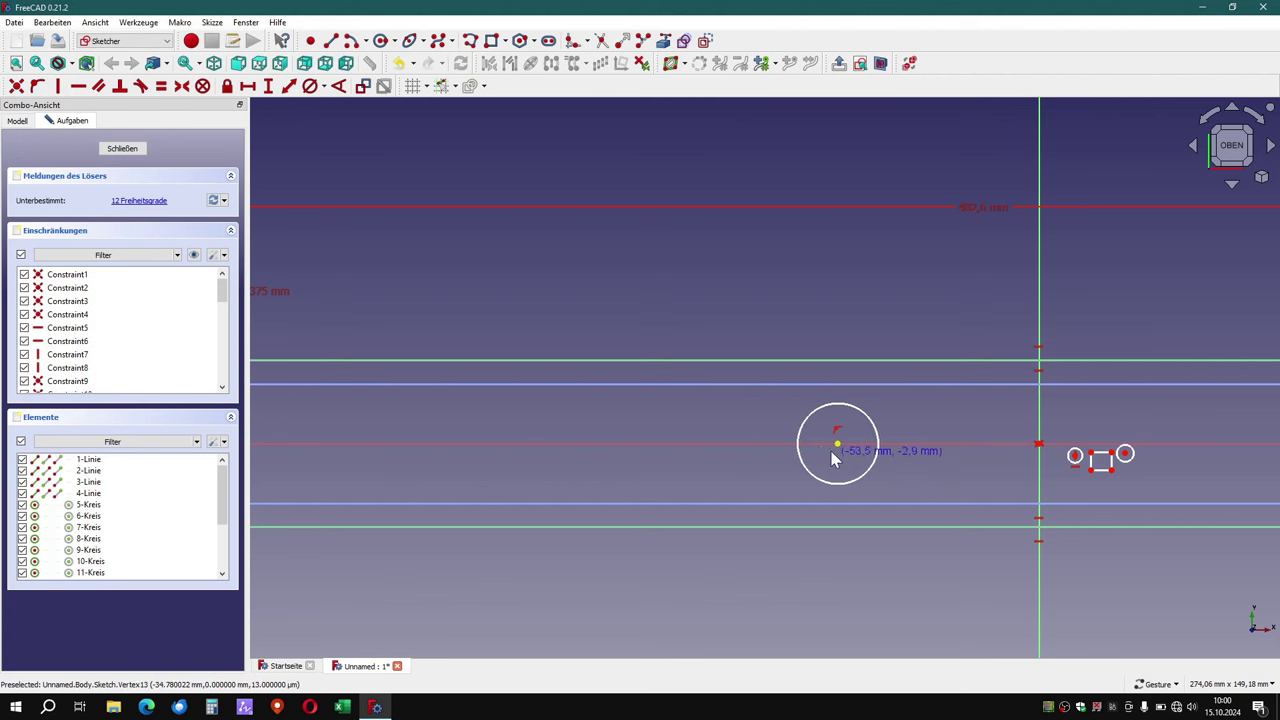
pyautogui.moveTo(833, 456); pyautogui.dragTo(841, 458)
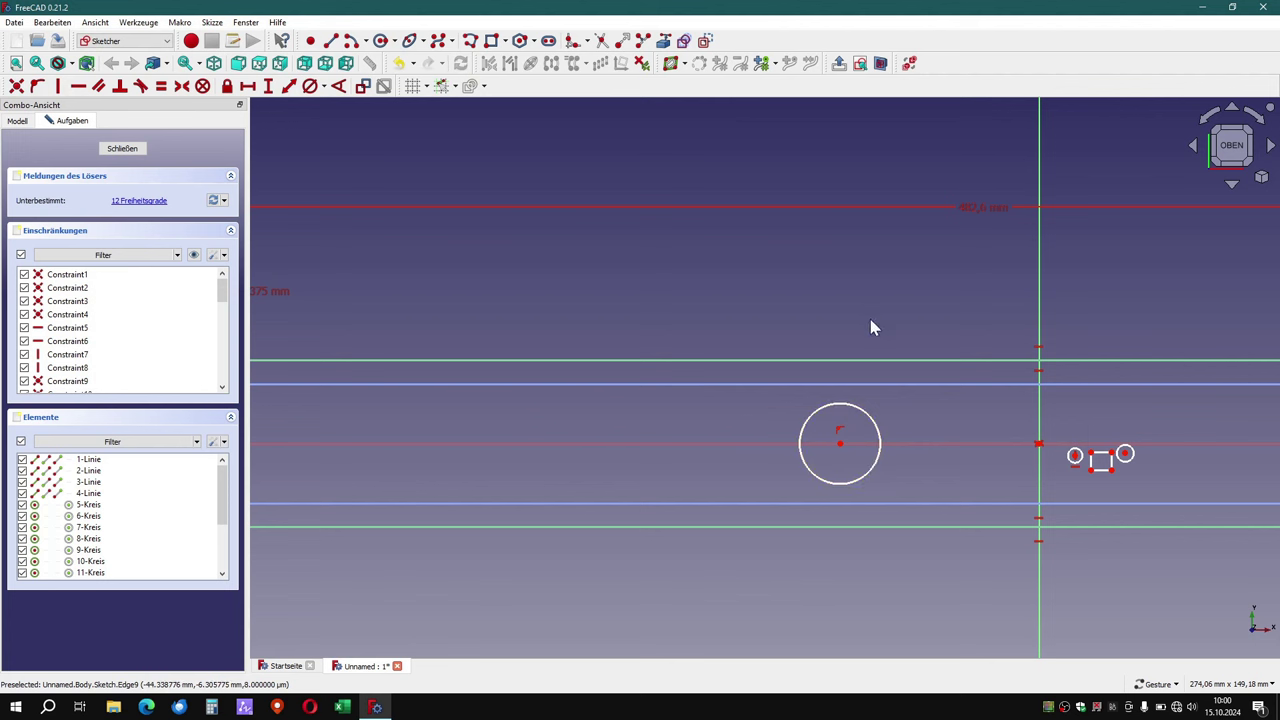
pyautogui.click(872, 424)
pyautogui.write('3')
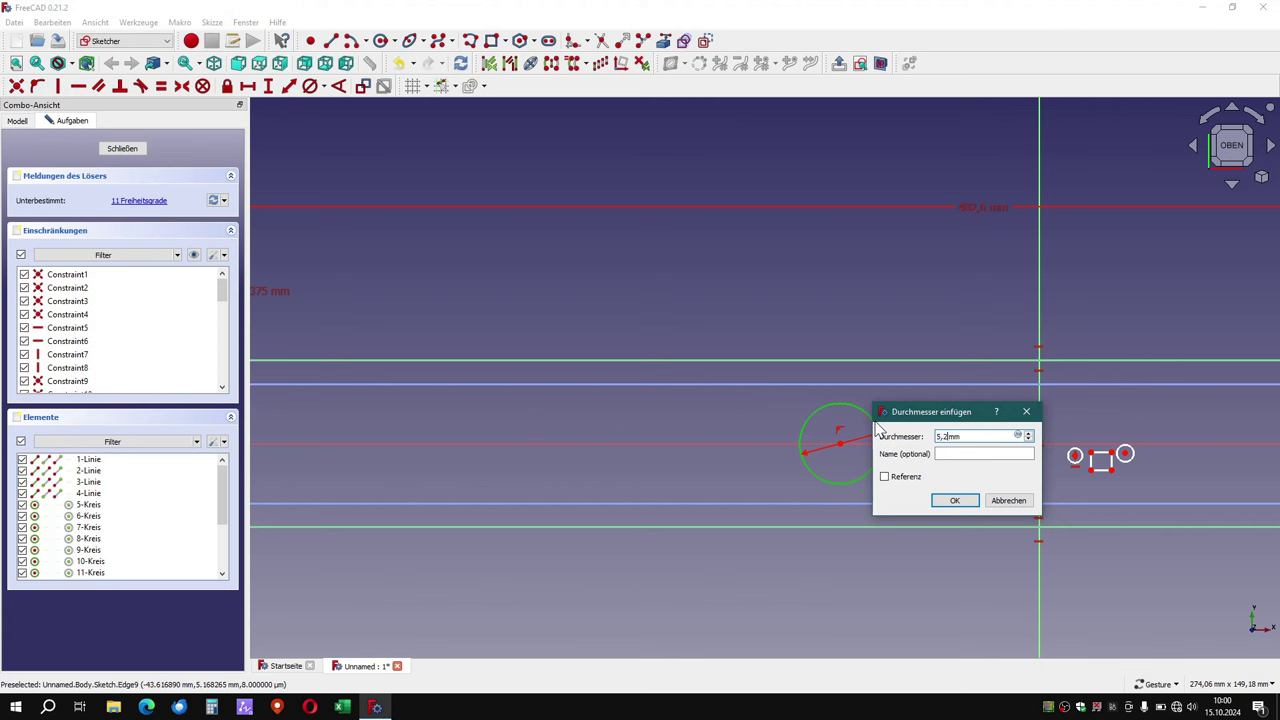
pyautogui.press('Return')
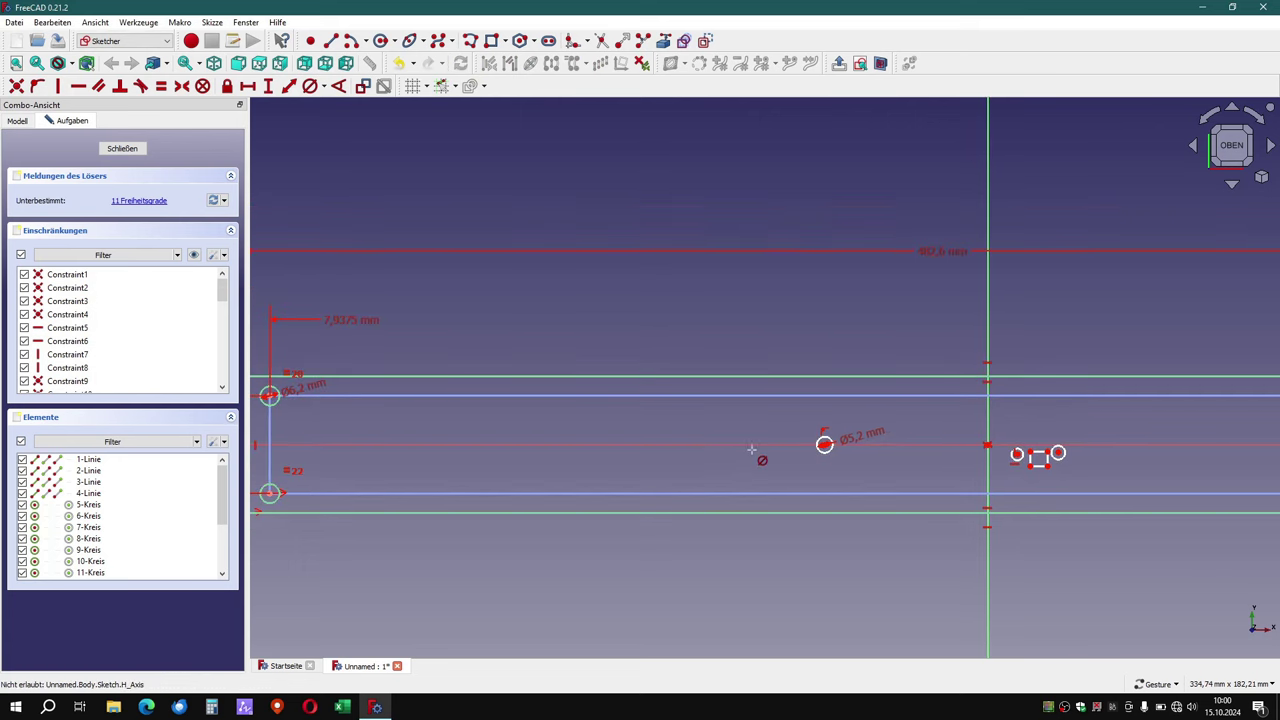
pyautogui.scroll(-1, 760, 455)
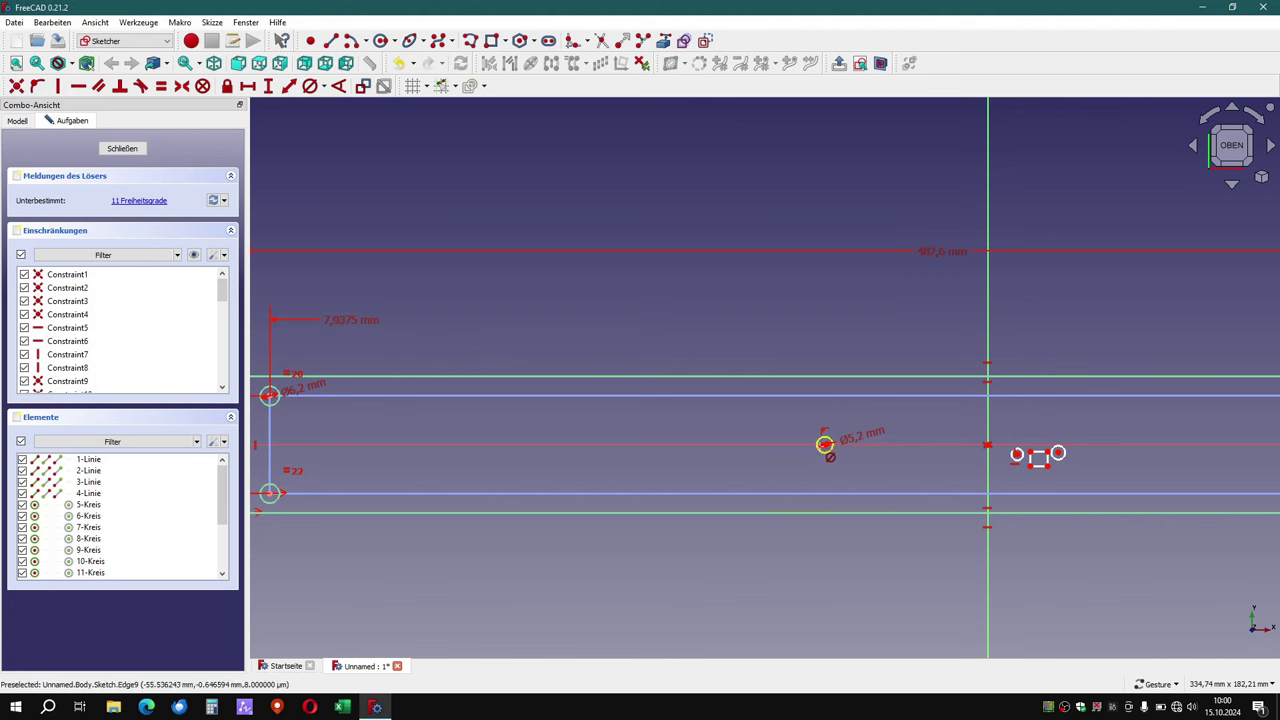
pyautogui.rightClick(824, 452)
pyautogui.moveTo(824, 452)
pyautogui.mouseDown()
pyautogui.moveTo(455, 482)
pyautogui.moveTo(330, 466)
pyautogui.mouseUp()
# Drag the 5.2 mm circle near the plate's left holes.
pyautogui.moveTo(346, 466); pyautogui.dragTo(483, 458, button='right')
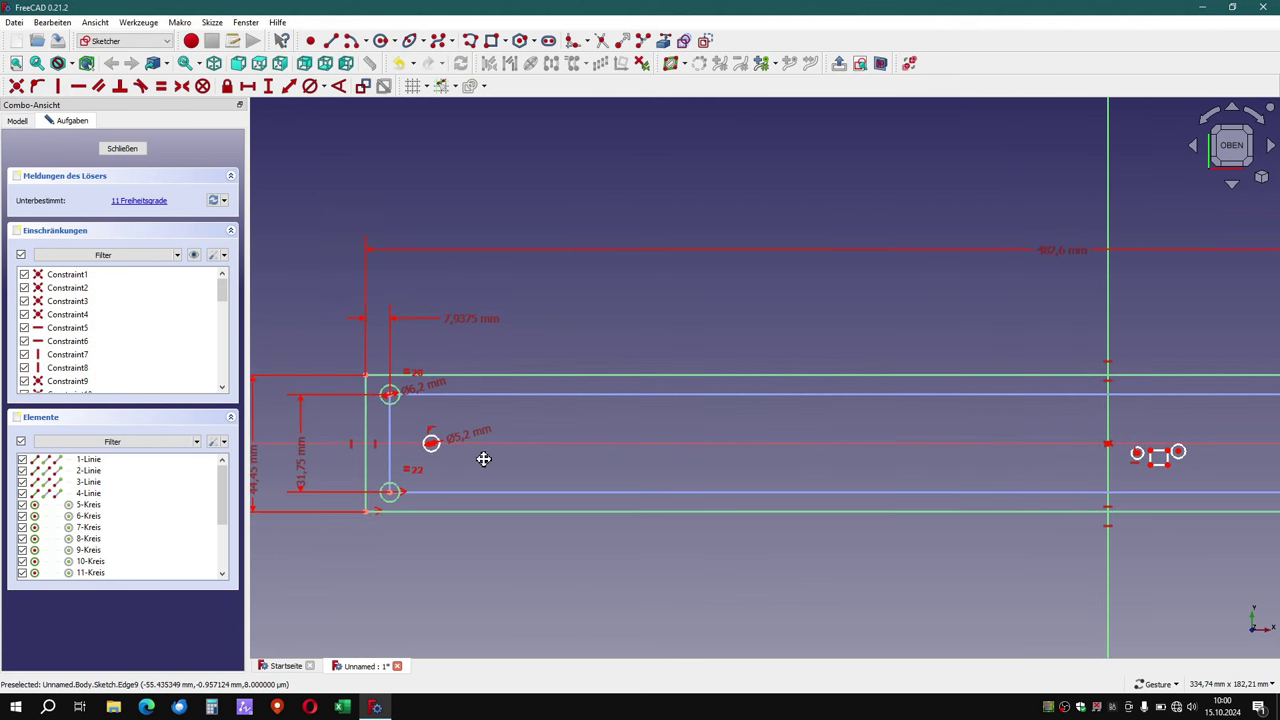
pyautogui.scroll(2, 483, 458)
pyautogui.scroll(3, 419, 452)
pyautogui.scroll(3, 419, 452)
pyautogui.scroll(-4, 419, 452)
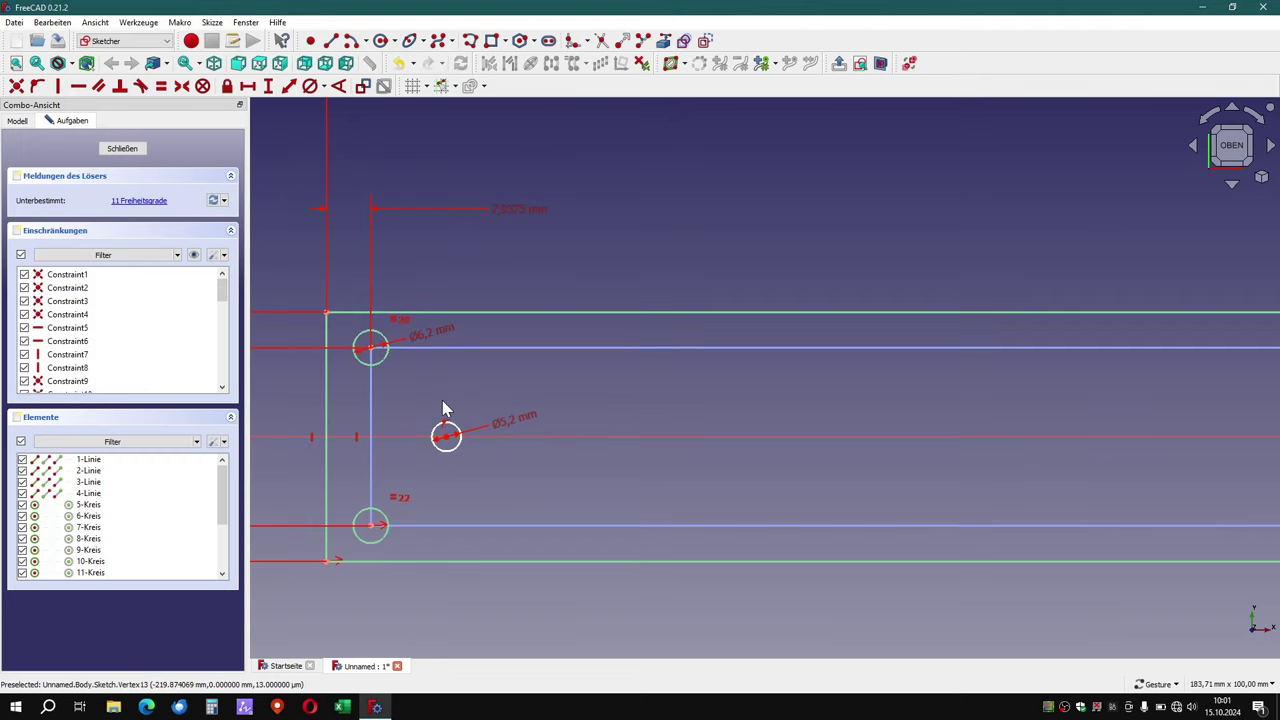
# Dimension the circle's centre 50 mm horizontally from the plate's left edge.
pyautogui.click(325, 318)
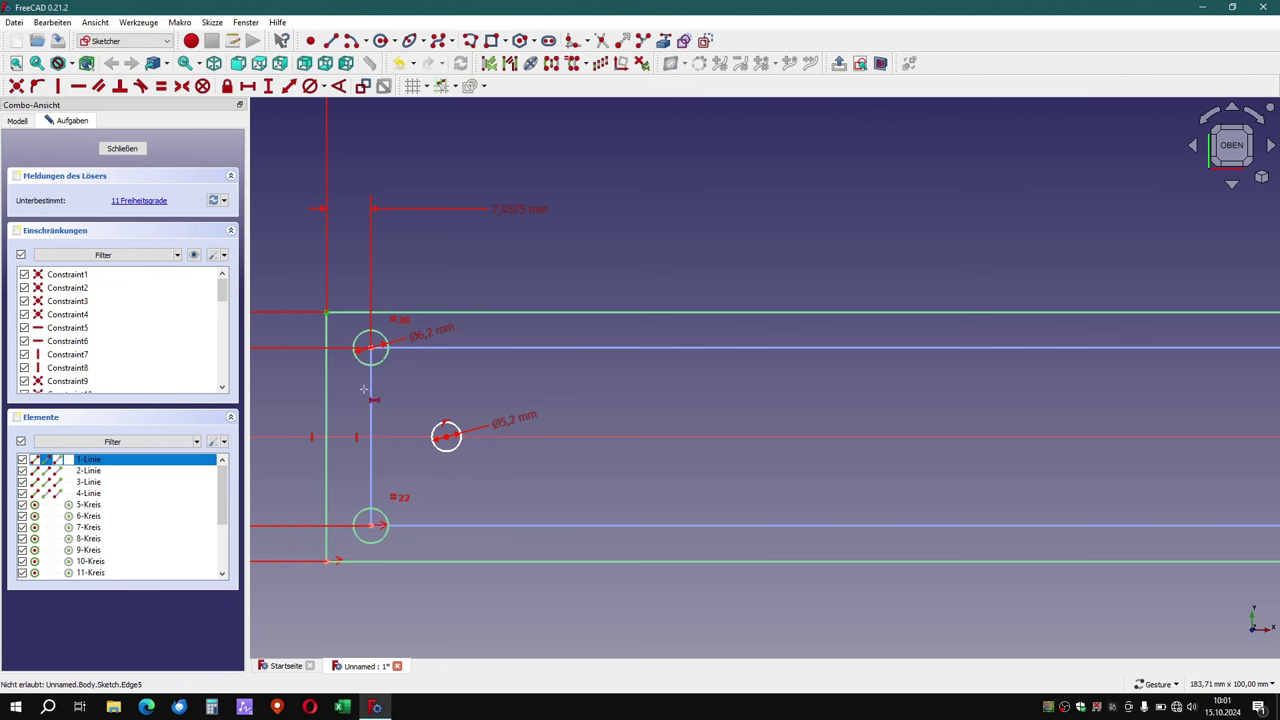
pyautogui.scroll(3, 441, 438)
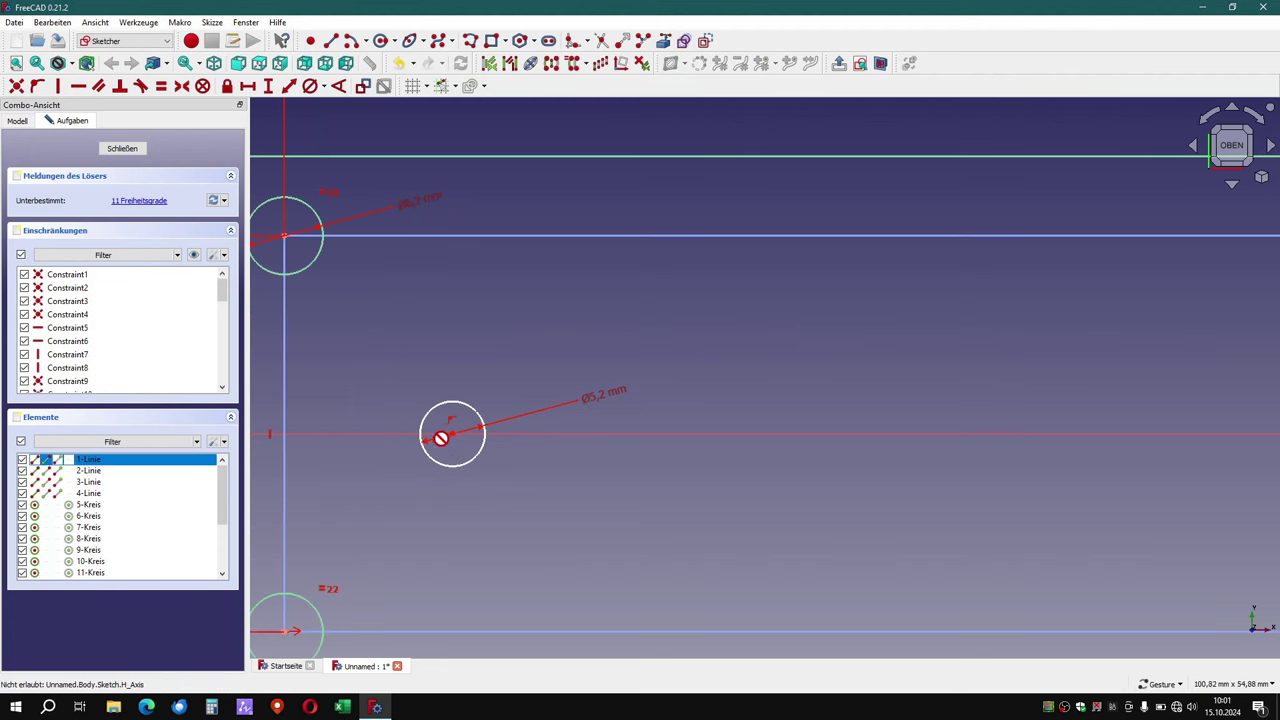
pyautogui.click(452, 434)
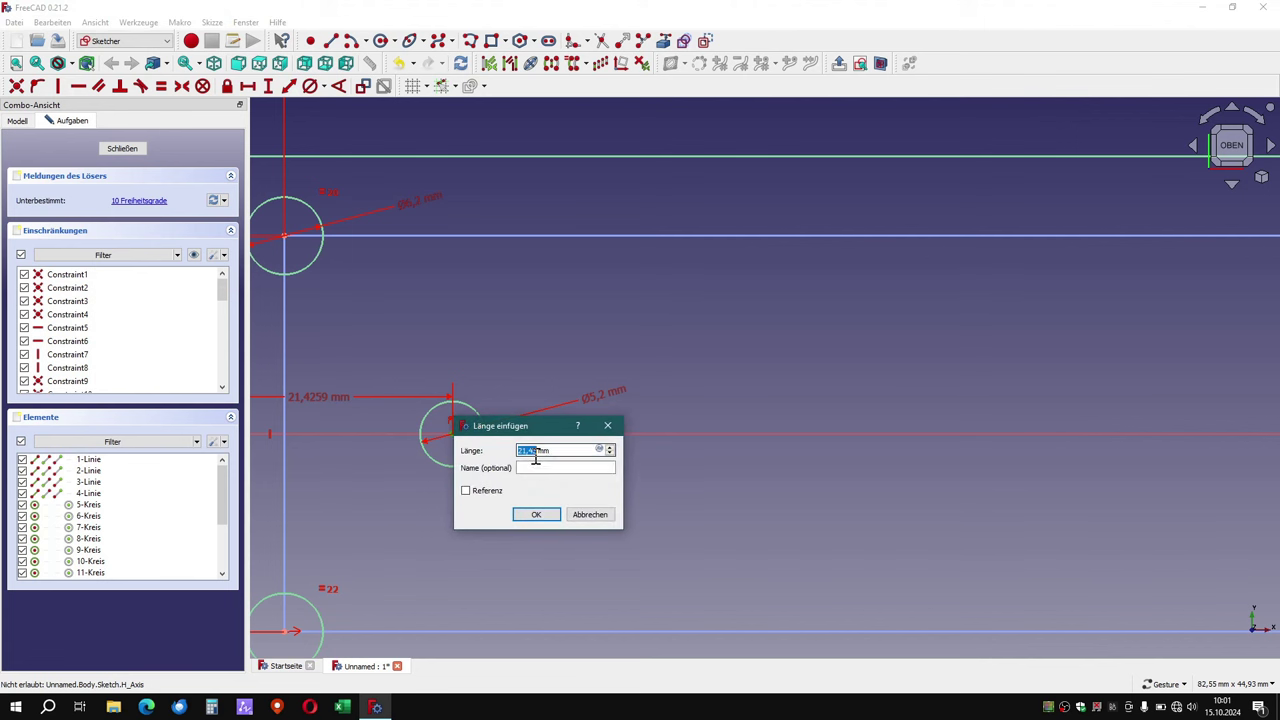
pyautogui.write('50')
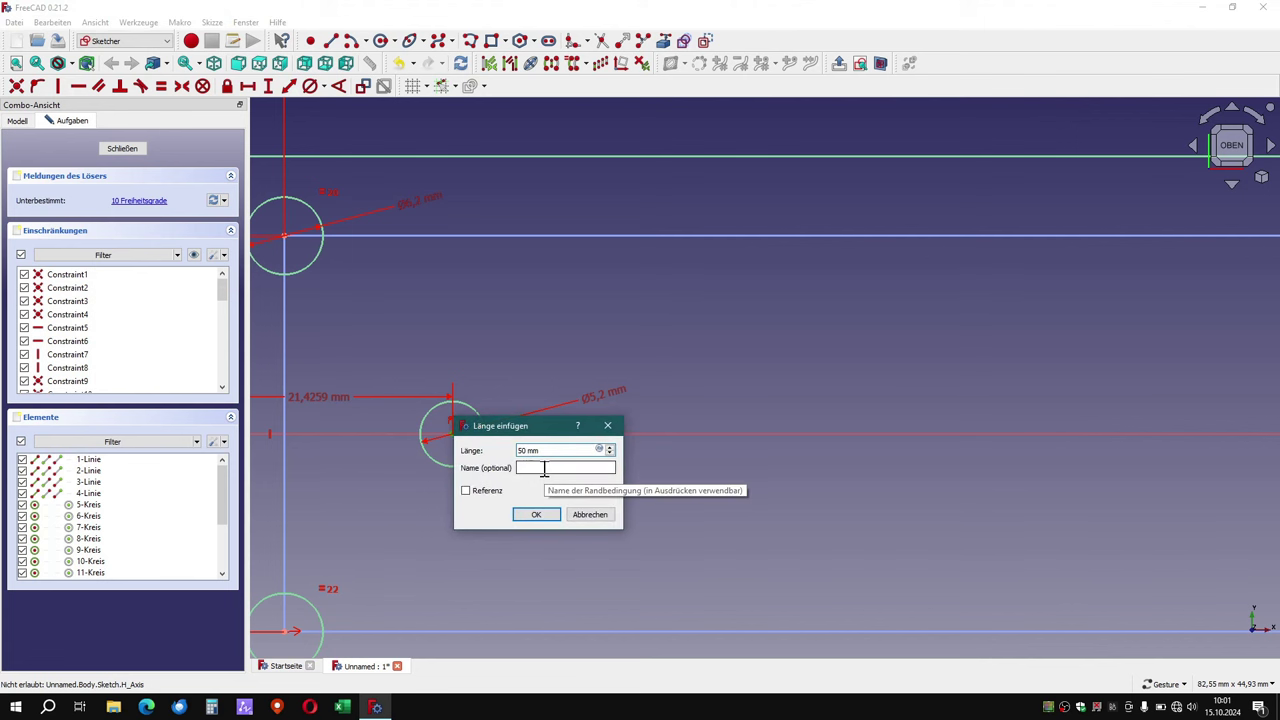
pyautogui.press('Return')
pyautogui.scroll(-2, 545, 477)
pyautogui.scroll(-2, 840, 522)
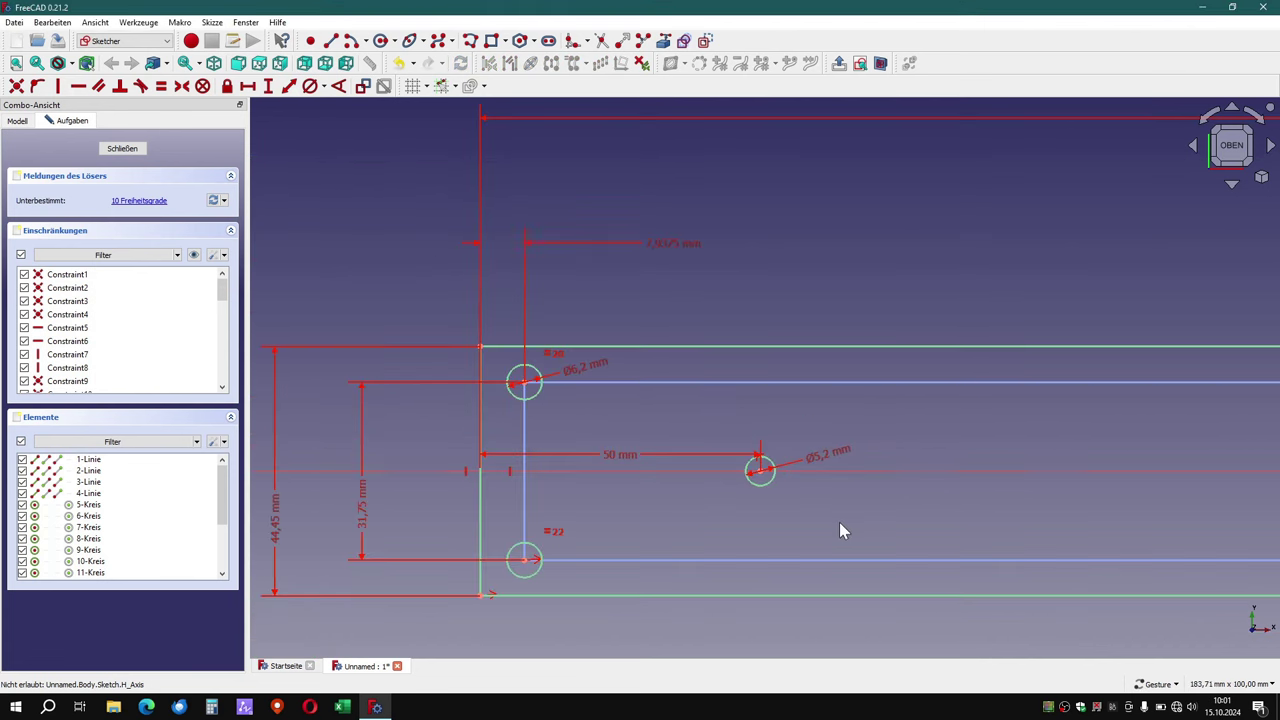
pyautogui.moveTo(948, 507); pyautogui.dragTo(626, 489, button='right')
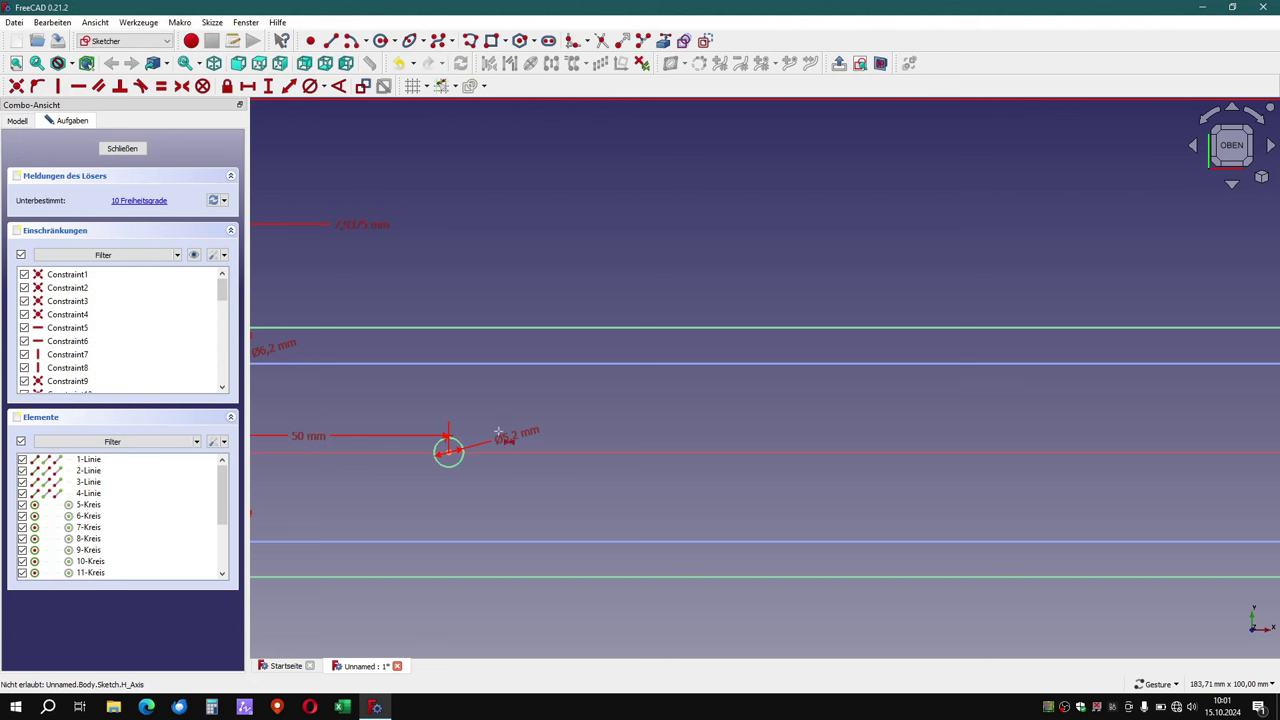
# Rectangular-array the 5.2 mm circle into 5 columns by 1 row, about 51 mm apart.
pyautogui.click(456, 463)
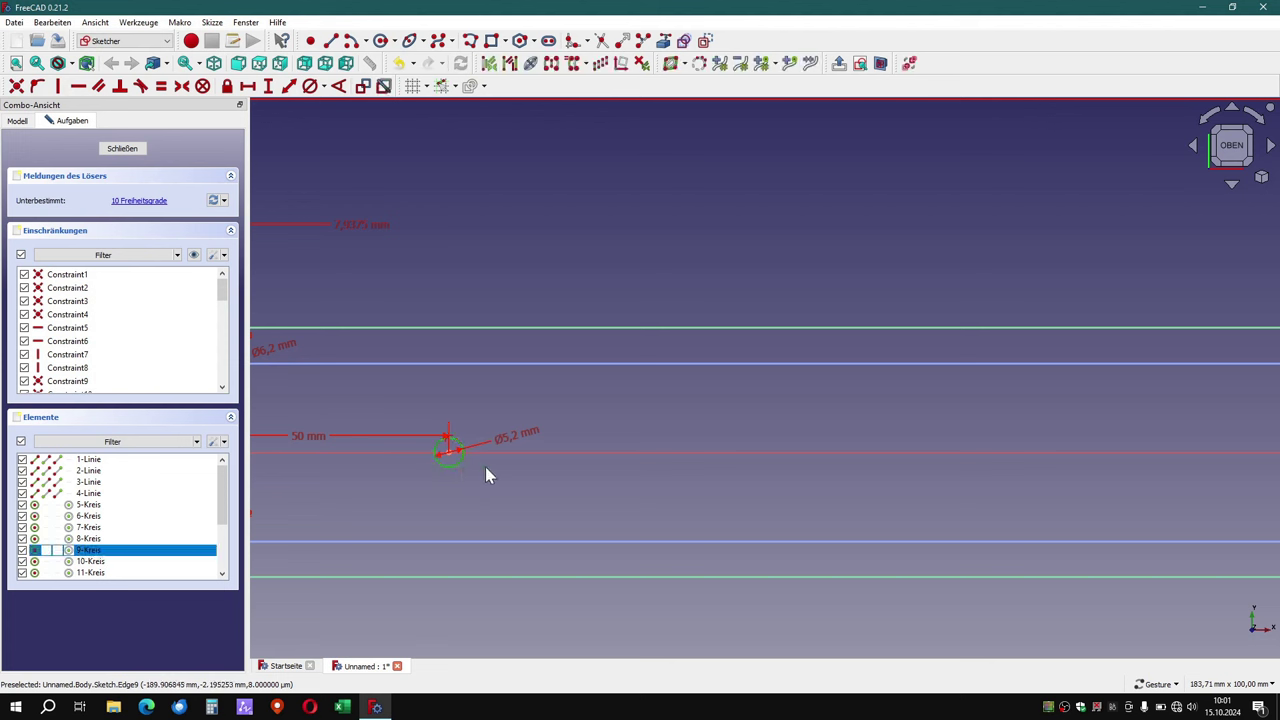
pyautogui.click(600, 64)
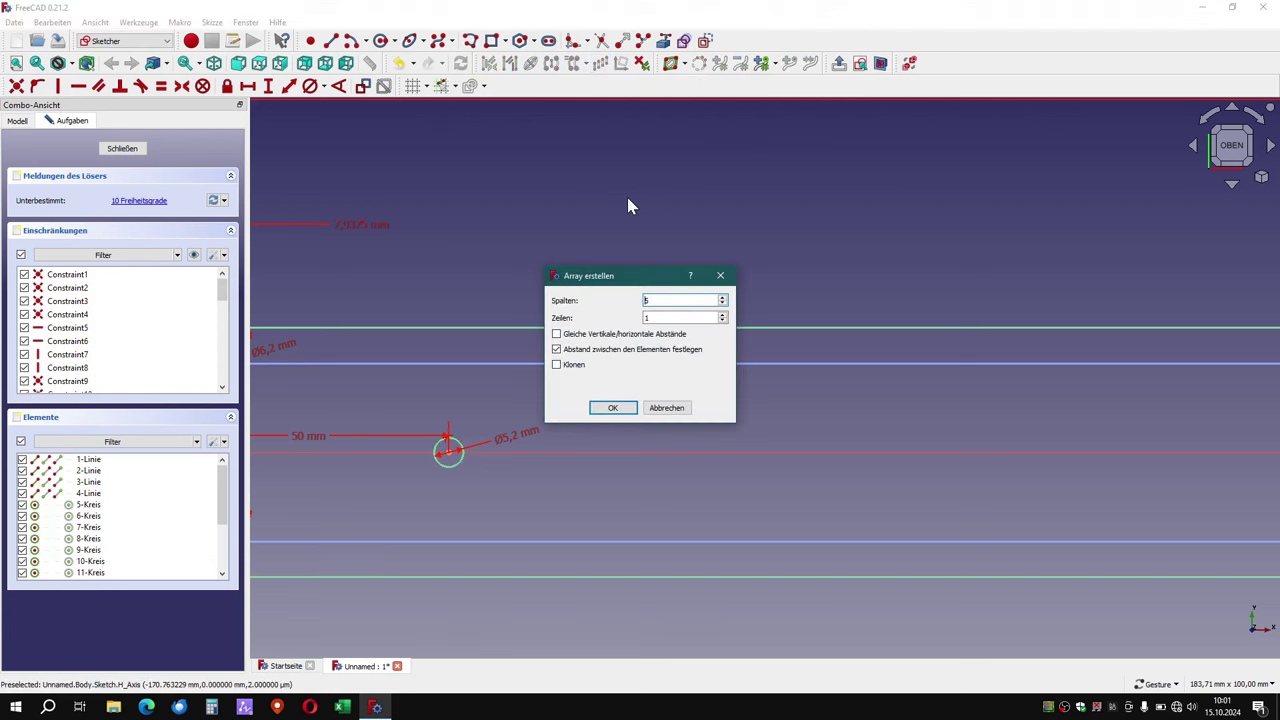
pyautogui.doubleClick(645, 300)
pyautogui.write('5')
pyautogui.doubleClick(645, 318)
pyautogui.click(612, 409)
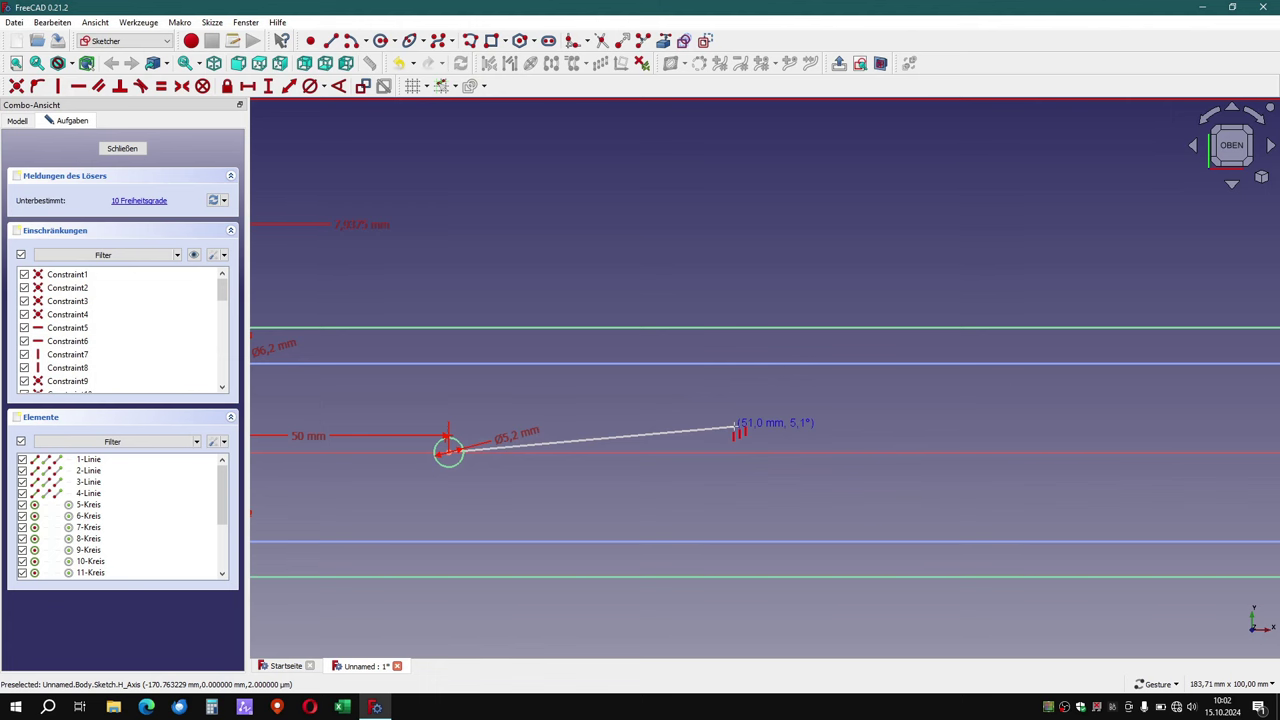
pyautogui.click(735, 428)
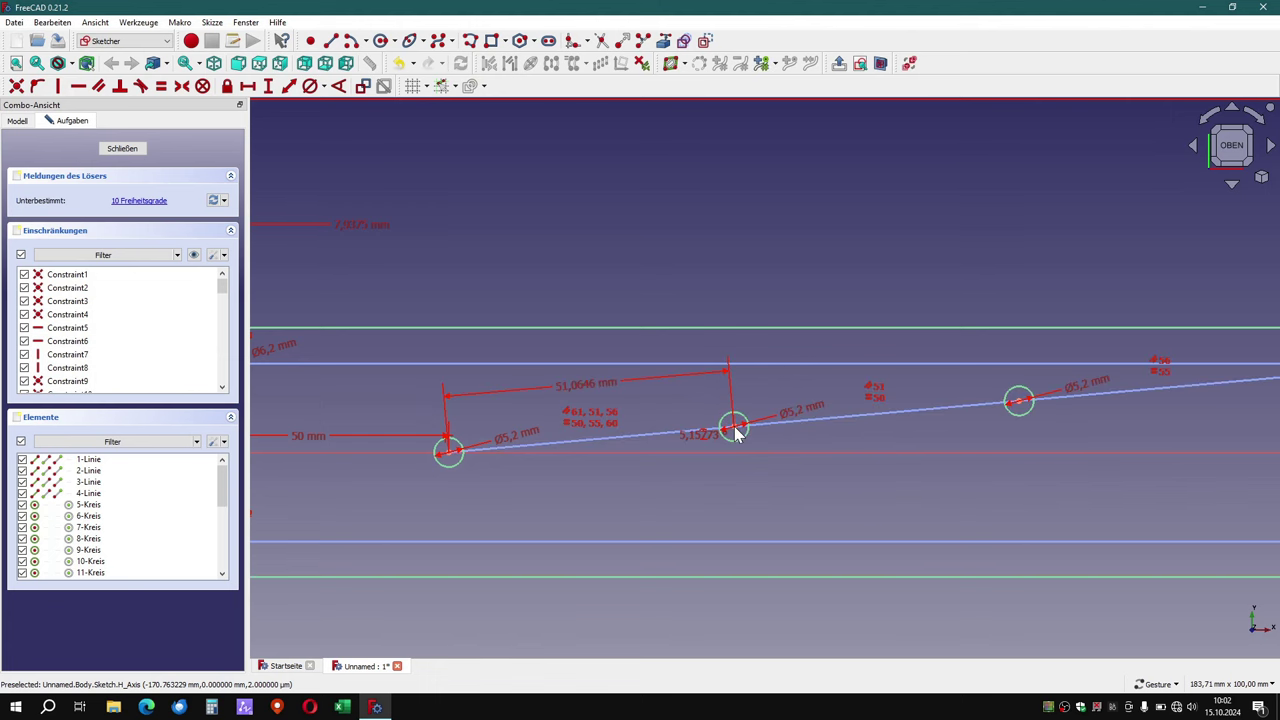
# Change the spacing between the first two array circles from 51 mm to 50 mm.
pyautogui.rightClick(718, 512)
pyautogui.click(649, 511)
pyautogui.scroll(-3, 734, 497)
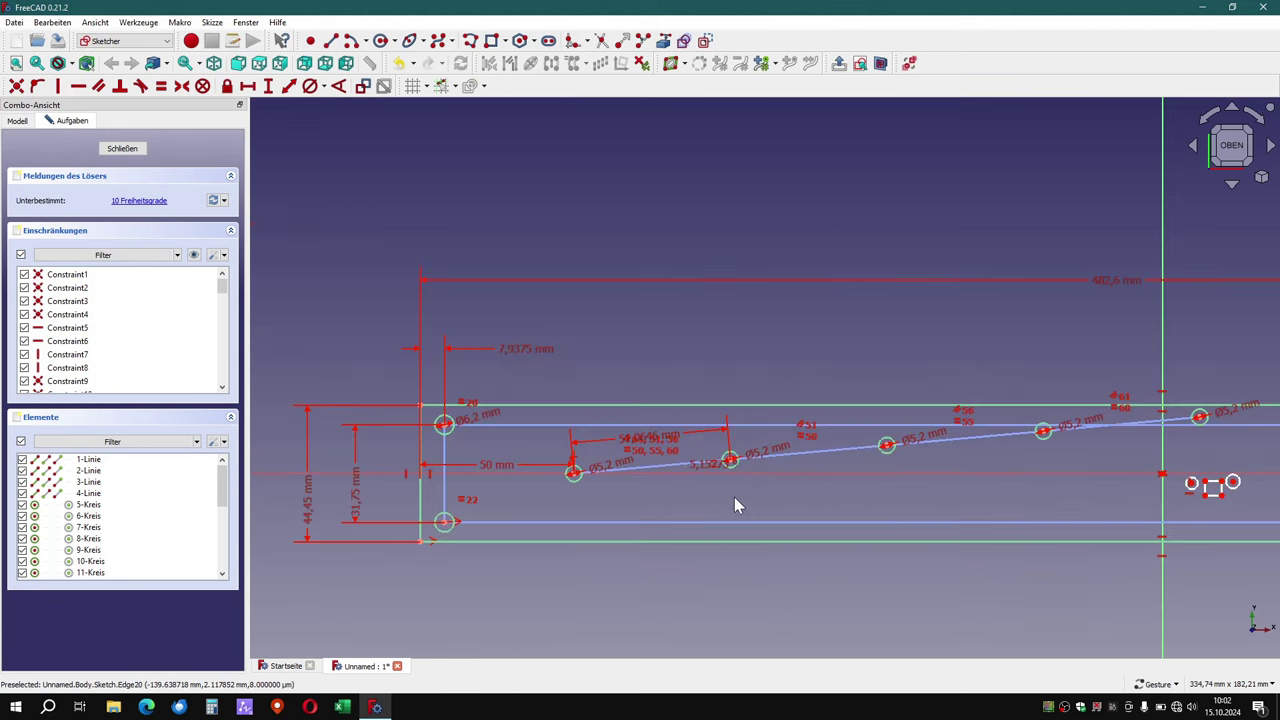
pyautogui.scroll(-1, 905, 490)
pyautogui.scroll(1, 850, 455)
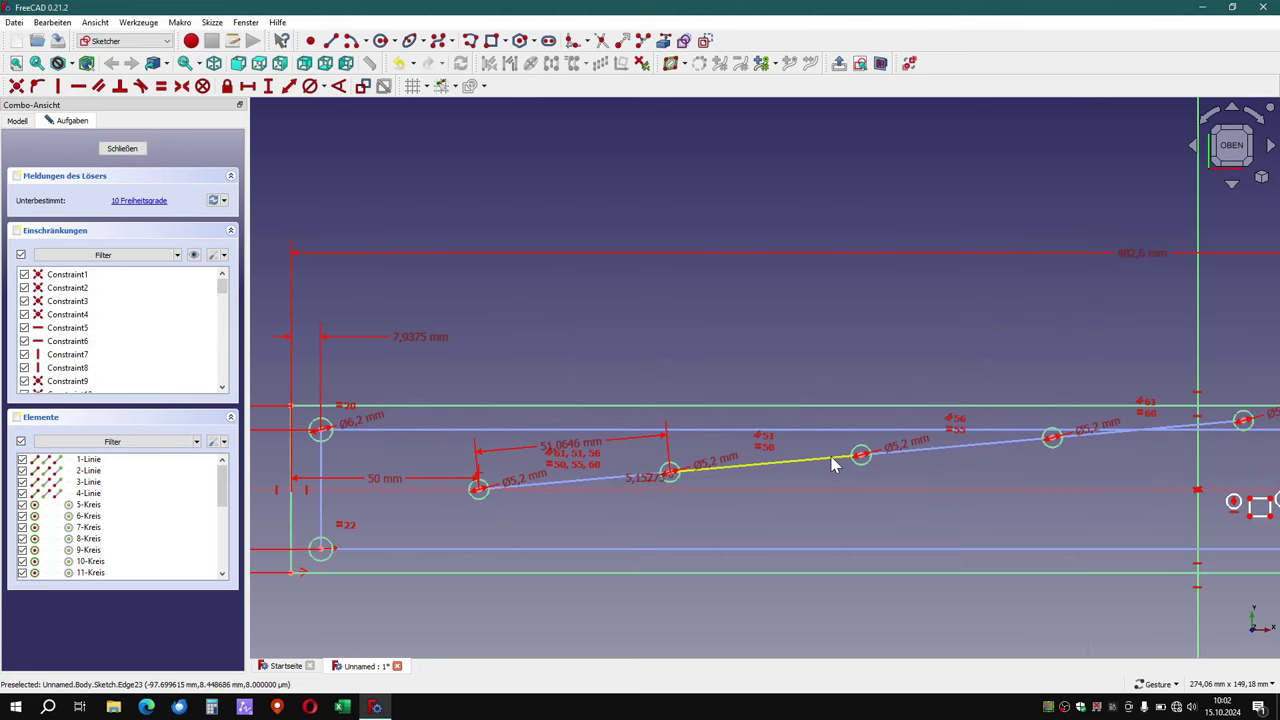
pyautogui.scroll(1, 543, 497)
pyautogui.scroll(1, 545, 500)
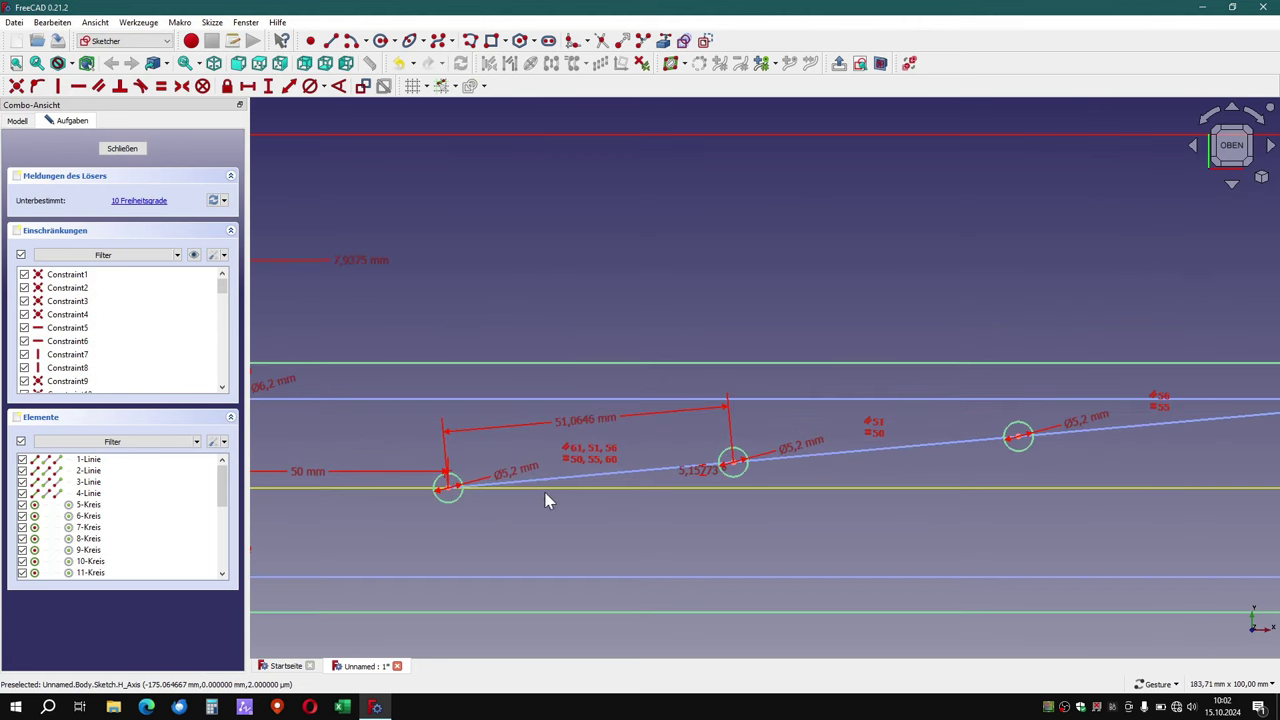
pyautogui.click(581, 425)
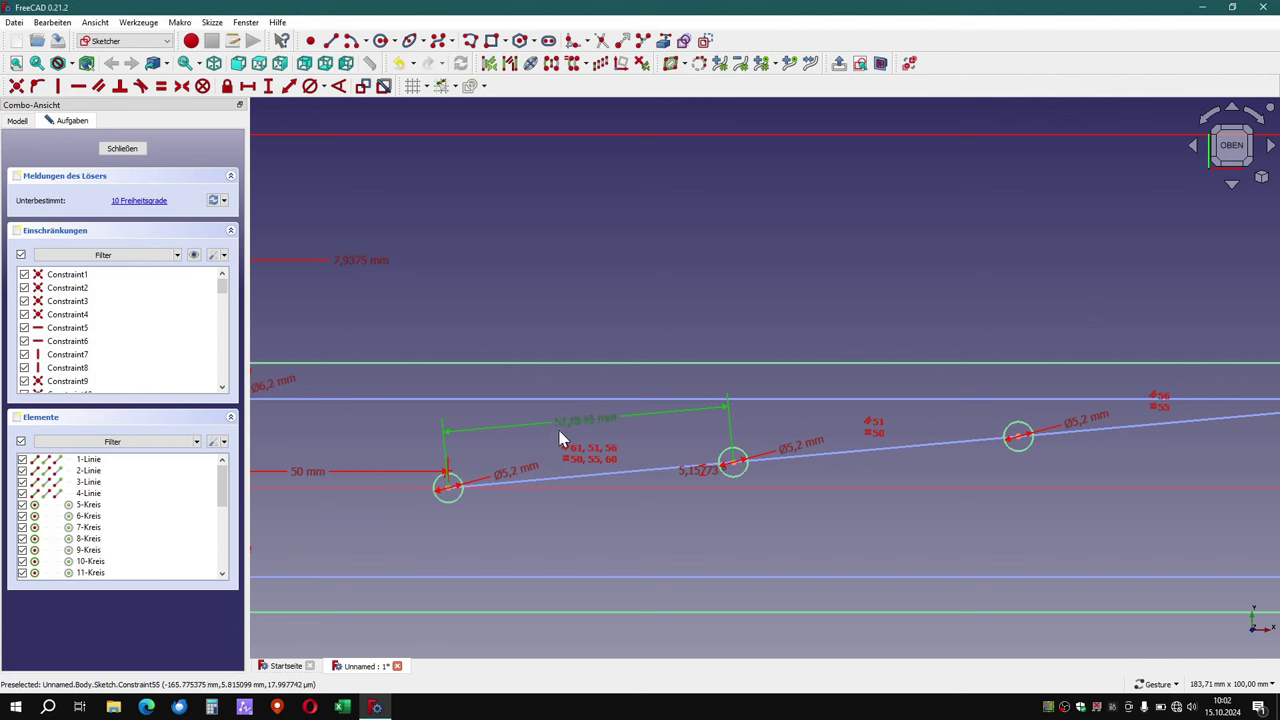
pyautogui.doubleClick(569, 418)
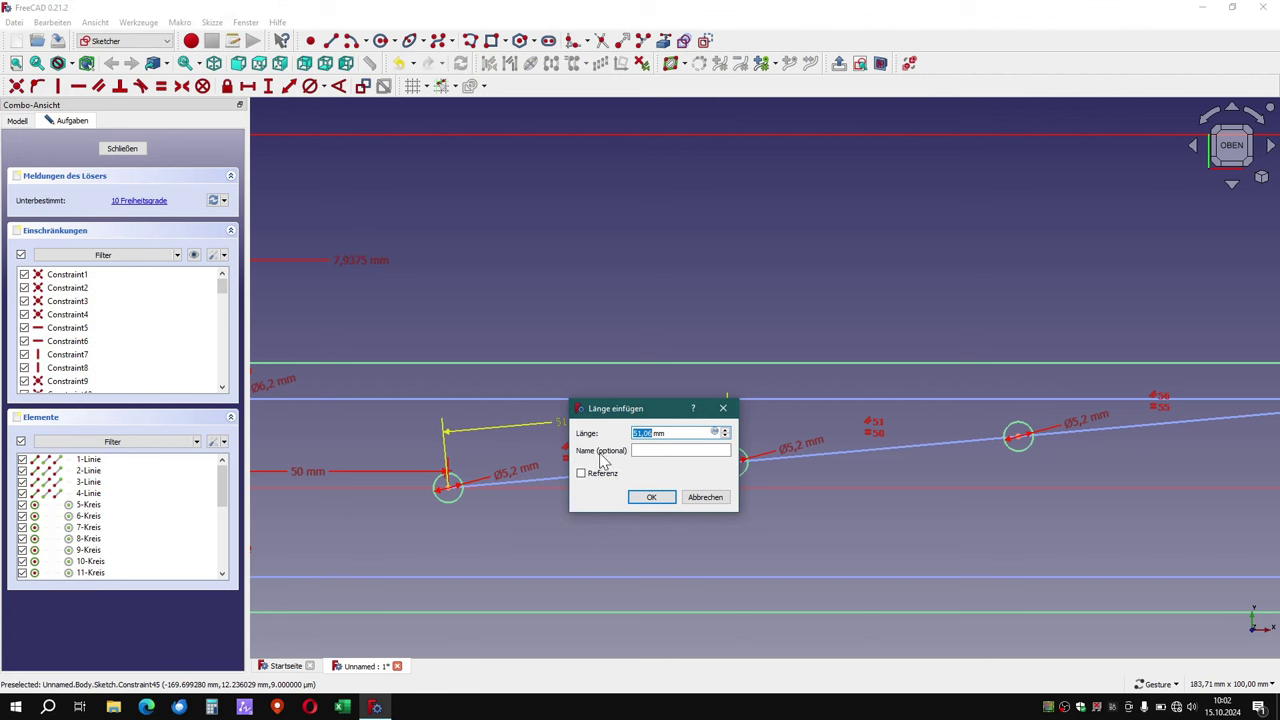
pyautogui.write('50')
pyautogui.press('Return')
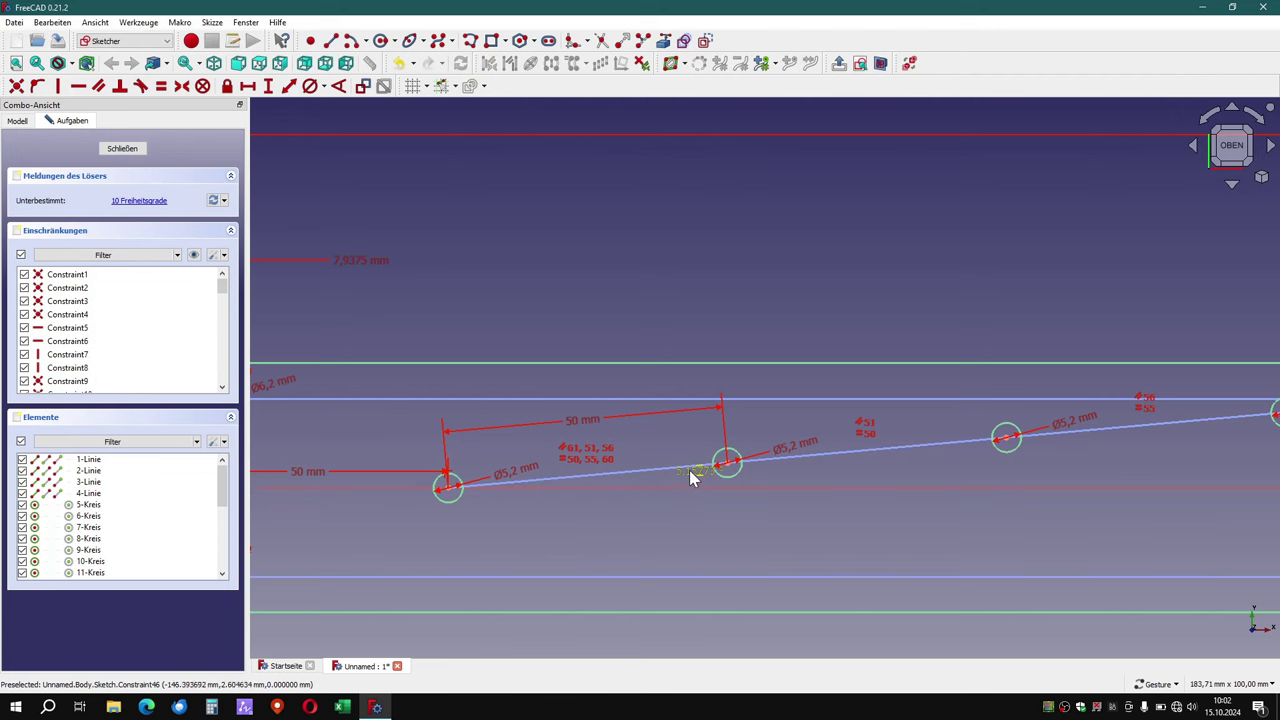
# Set the hole row's slant angle to 0° so the circles lie level.
pyautogui.scroll(4, 697, 473)
pyautogui.scroll(2, 729, 479)
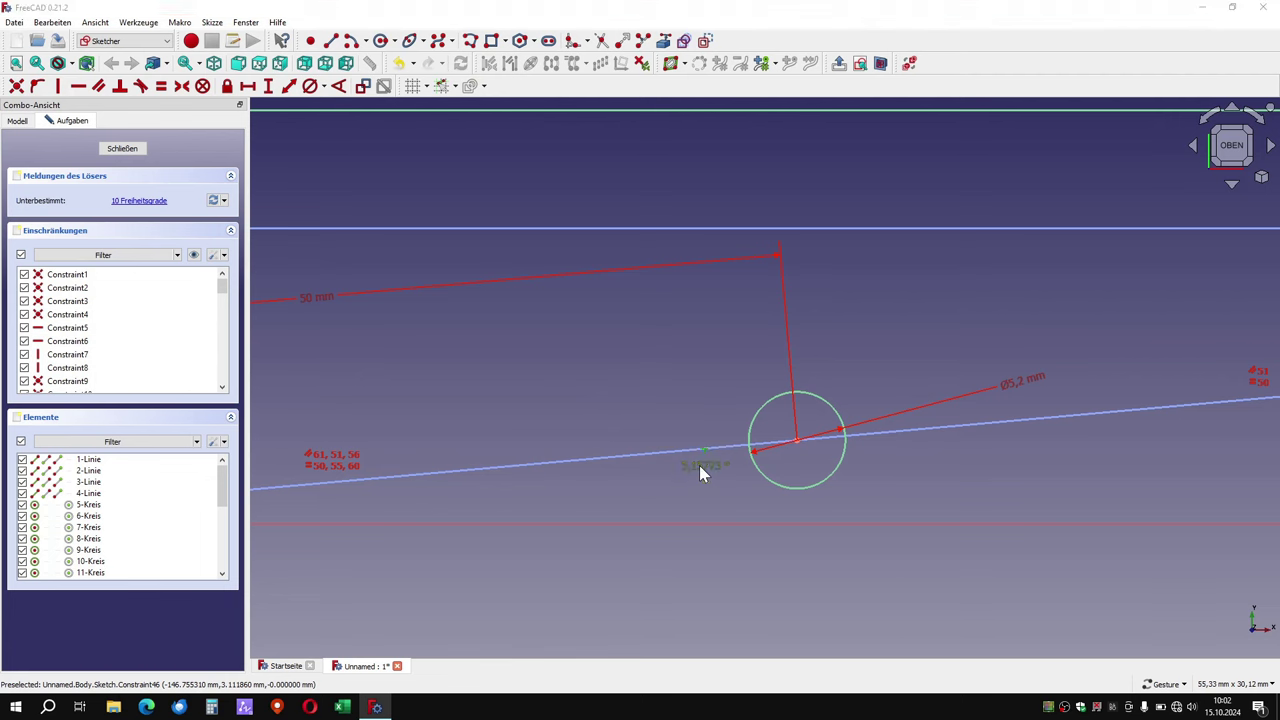
pyautogui.doubleClick(700, 466)
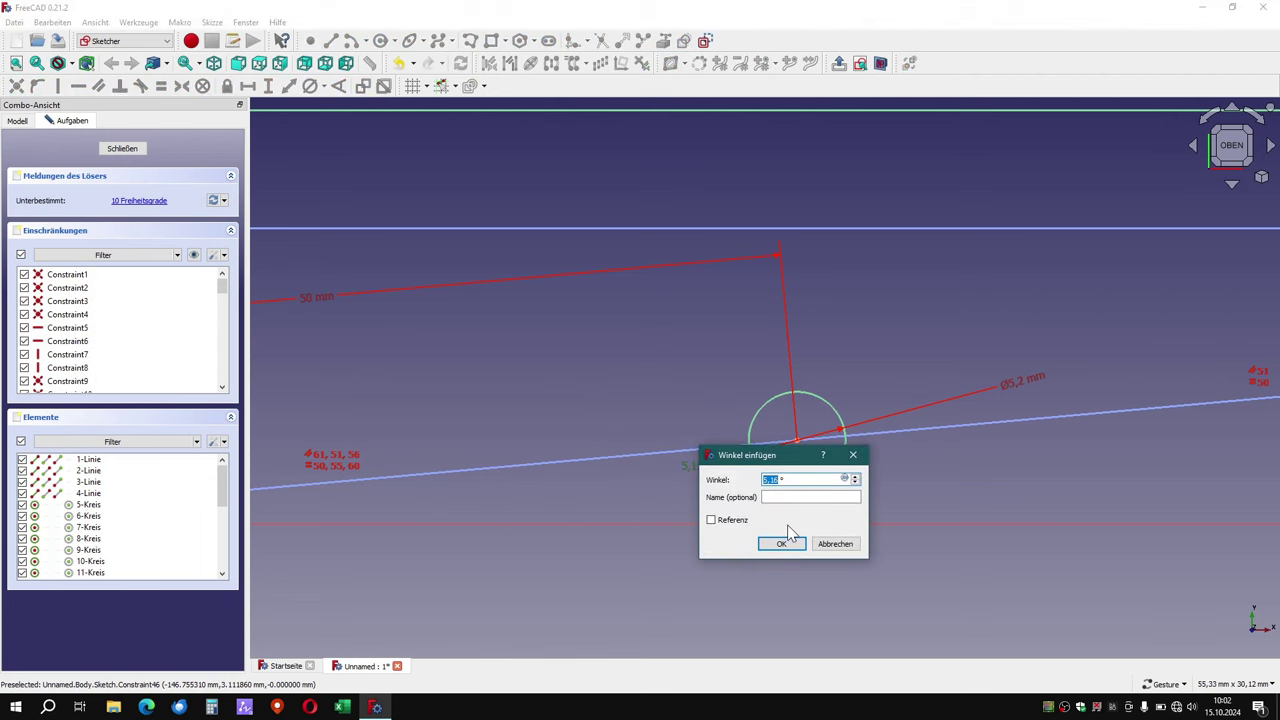
pyautogui.write('0')
pyautogui.press('Return')
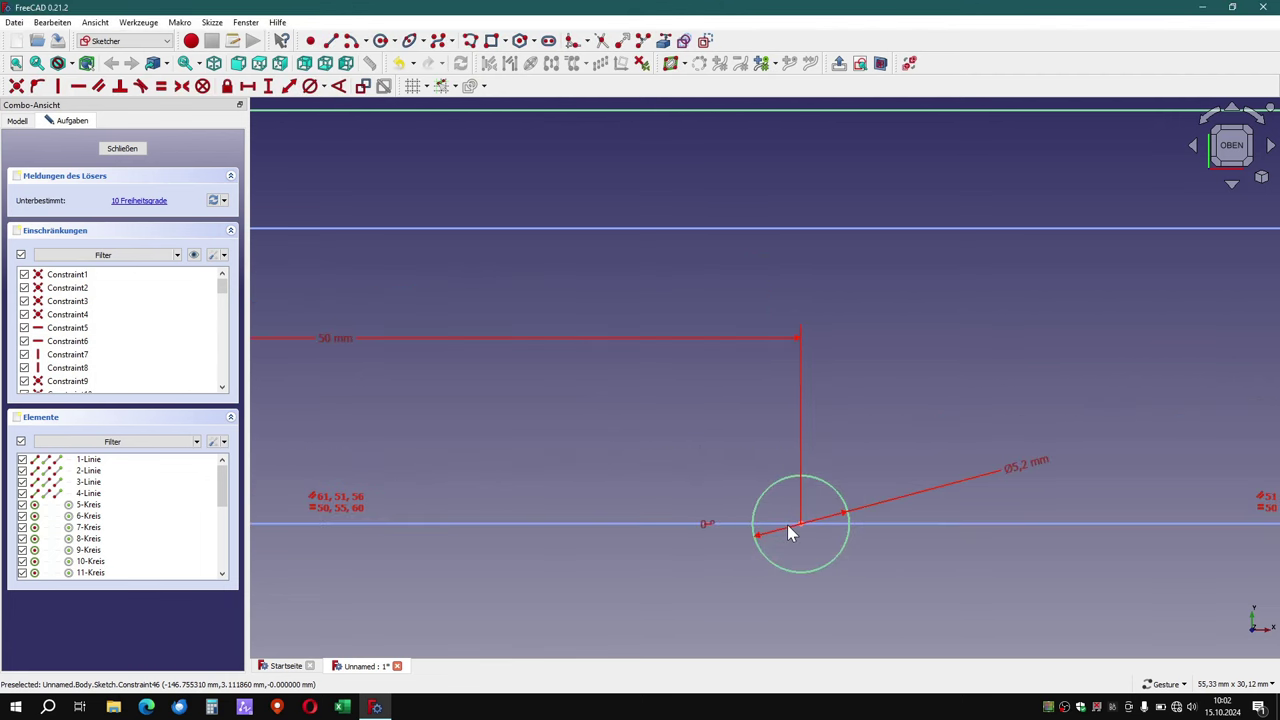
pyautogui.scroll(-2, 964, 588)
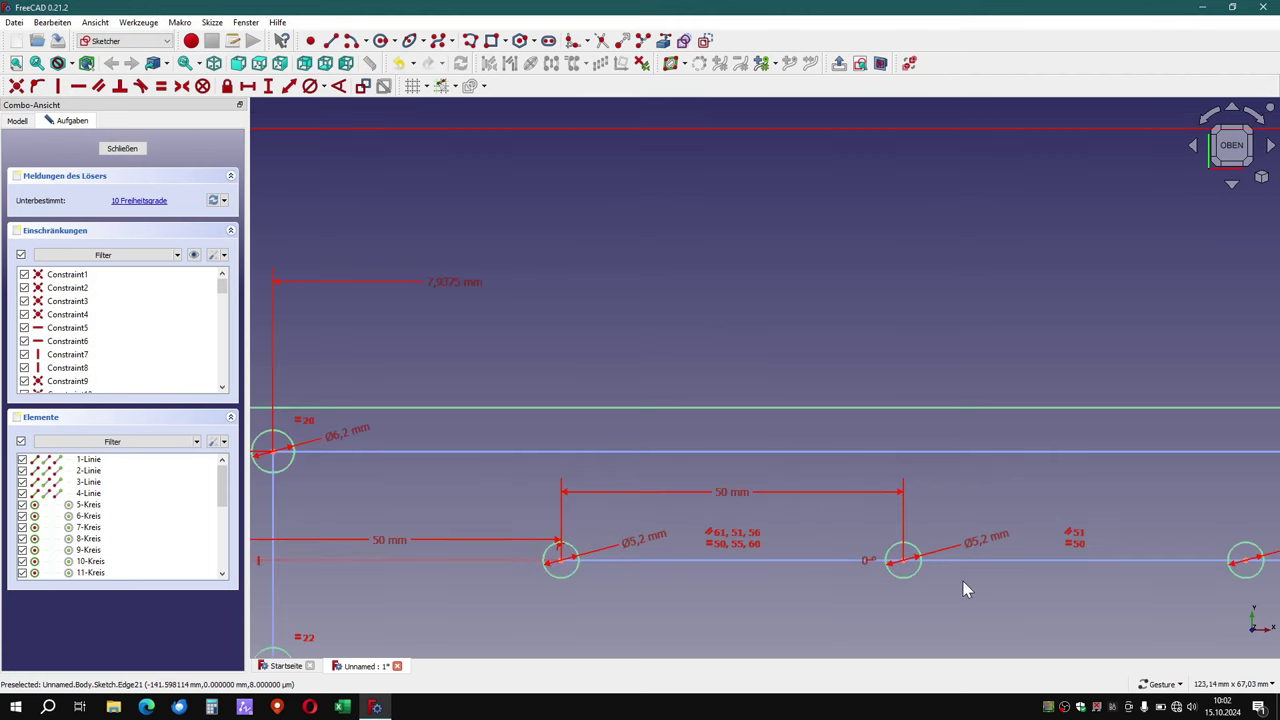
pyautogui.scroll(-1, 750, 552)
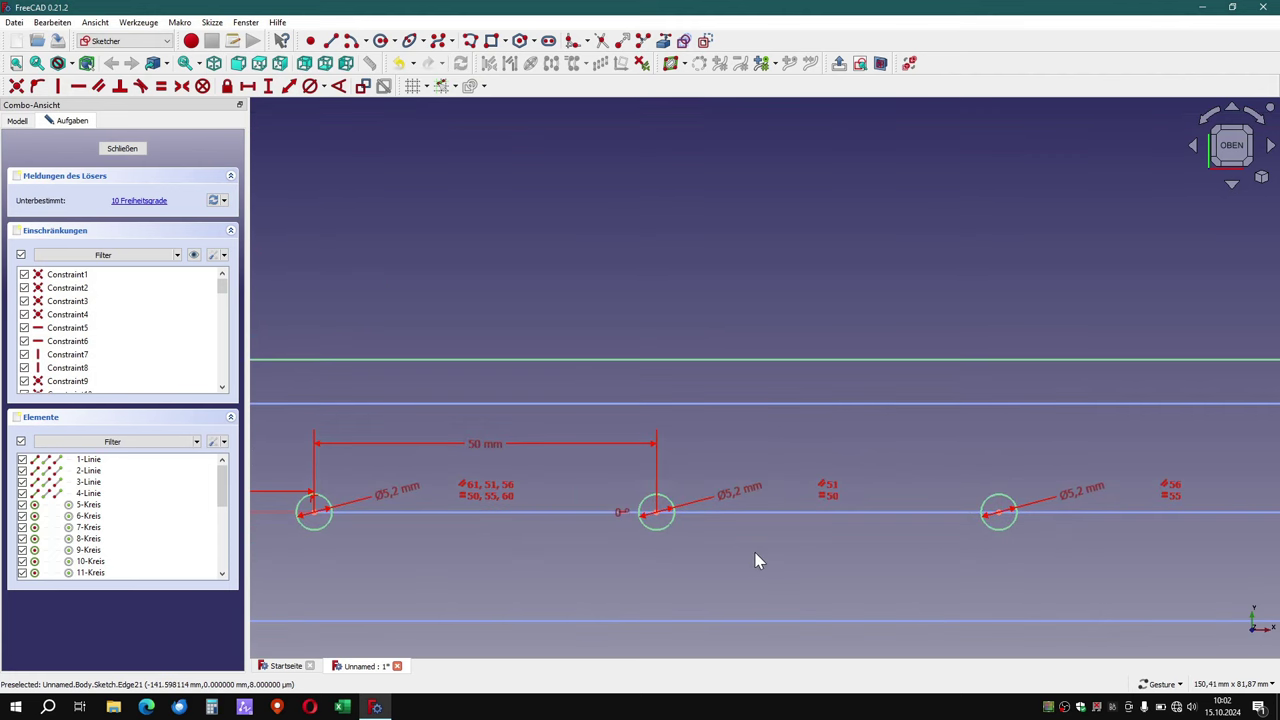
# Lift both 50 mm dimensions above the holes and swing the first Ø5.2 mm label clear.
pyautogui.scroll(-2, 755, 554)
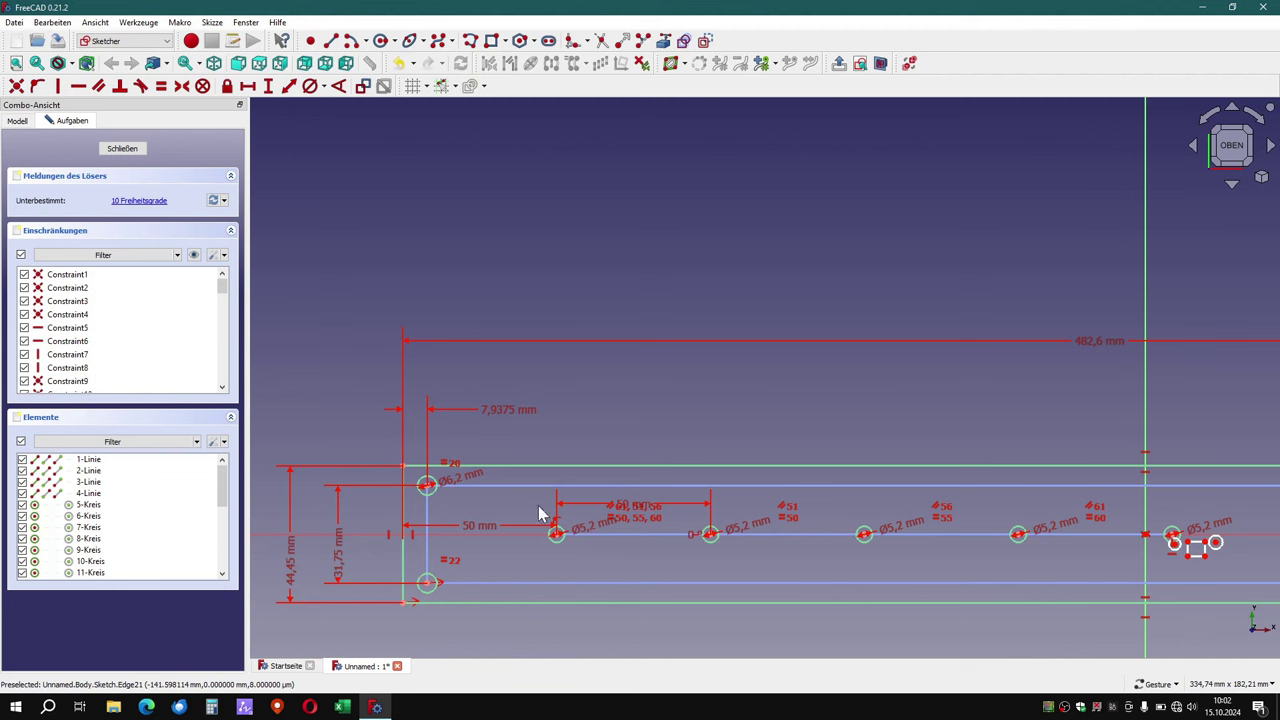
pyautogui.moveTo(480, 525); pyautogui.dragTo(487, 459)
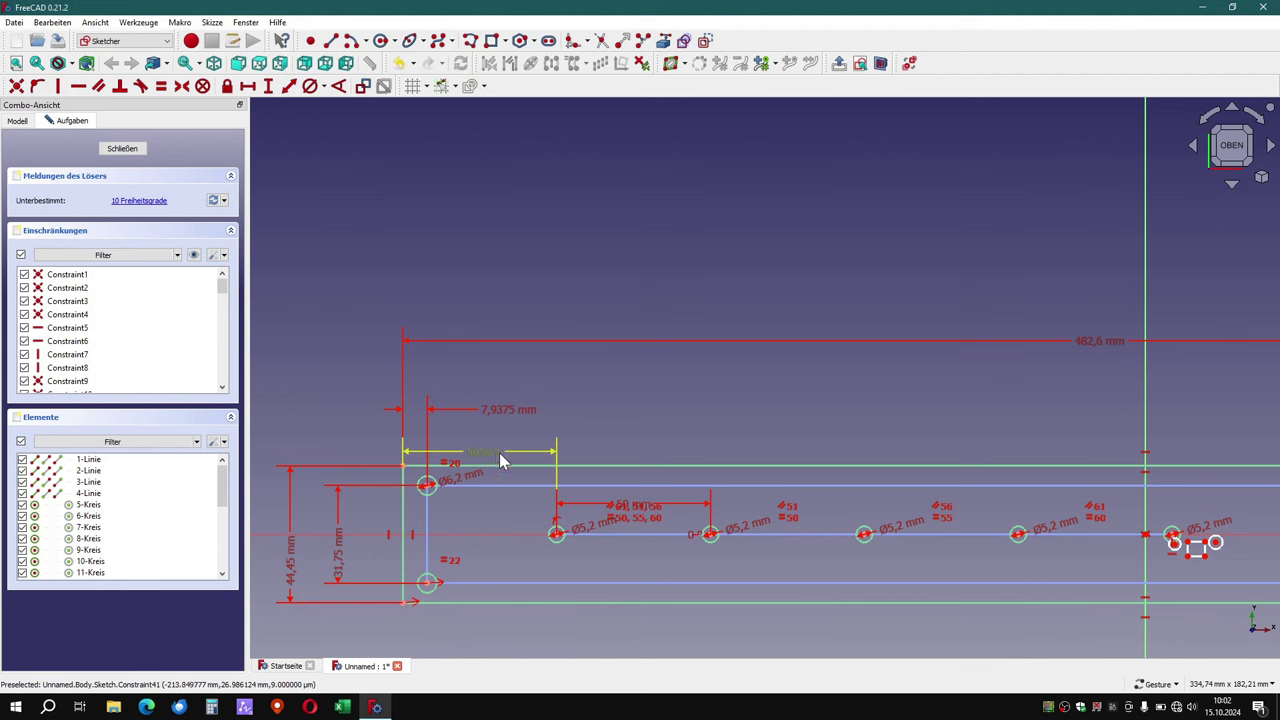
pyautogui.scroll(4, 636, 508)
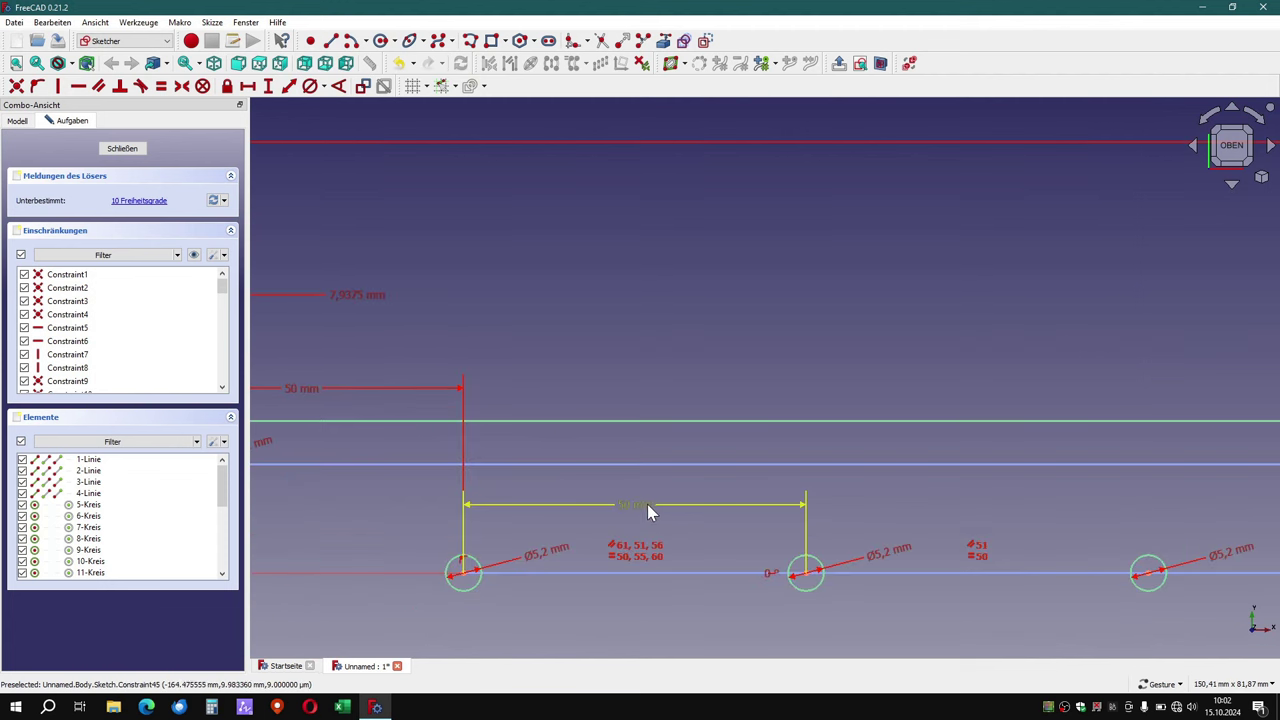
pyautogui.moveTo(647, 504)
pyautogui.mouseDown()
pyautogui.moveTo(637, 370)
pyautogui.moveTo(642, 387)
pyautogui.mouseUp()
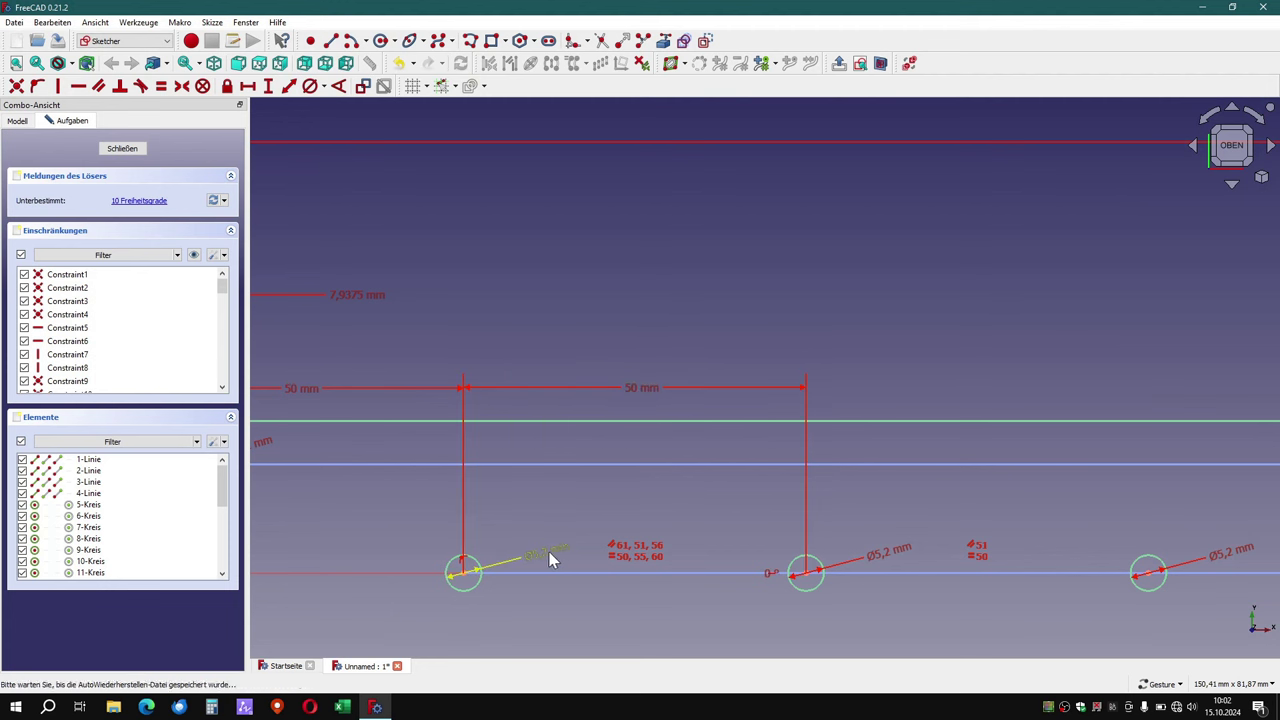
pyautogui.moveTo(552, 557); pyautogui.dragTo(531, 514)
pyautogui.scroll(-3, 794, 523)
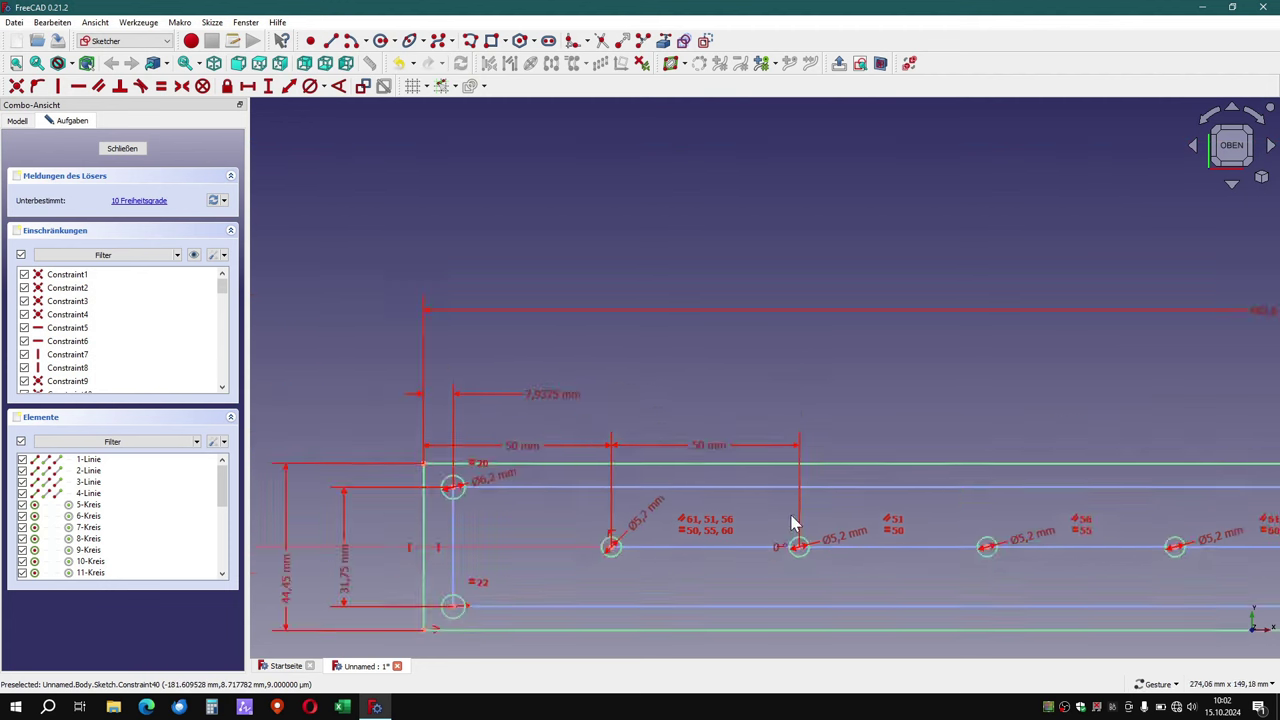
pyautogui.scroll(-3, 1110, 540)
pyautogui.moveTo(1123, 563); pyautogui.dragTo(850, 540, button='right')
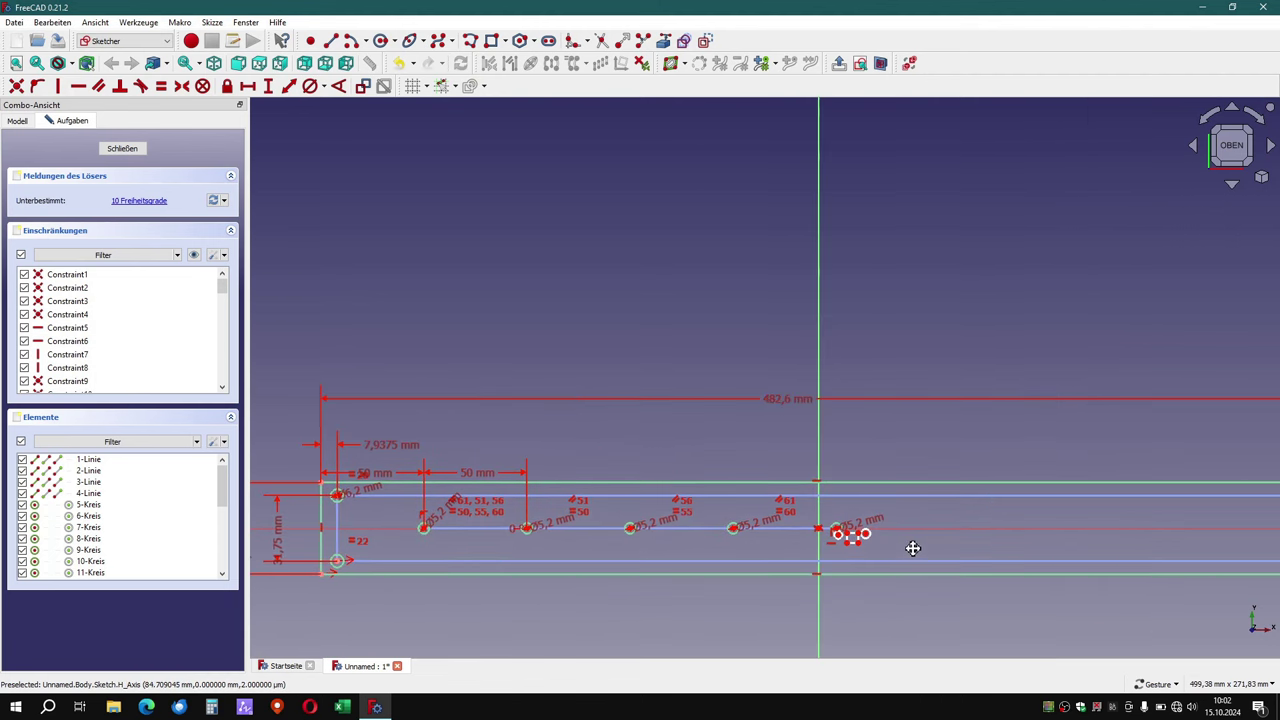
pyautogui.scroll(2, 910, 540)
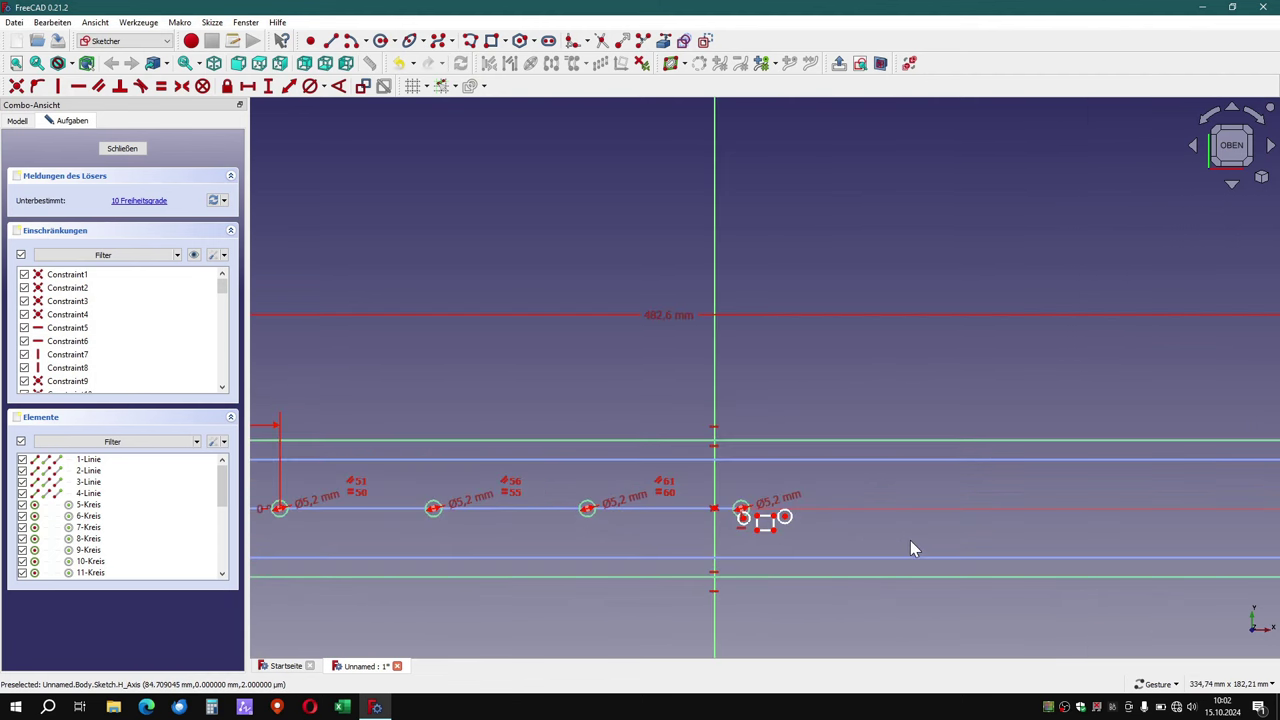
pyautogui.scroll(-3, 910, 540)
# Move the small rectangle right, enlarge one extra circle and place the other beside it.
pyautogui.scroll(4, 910, 540)
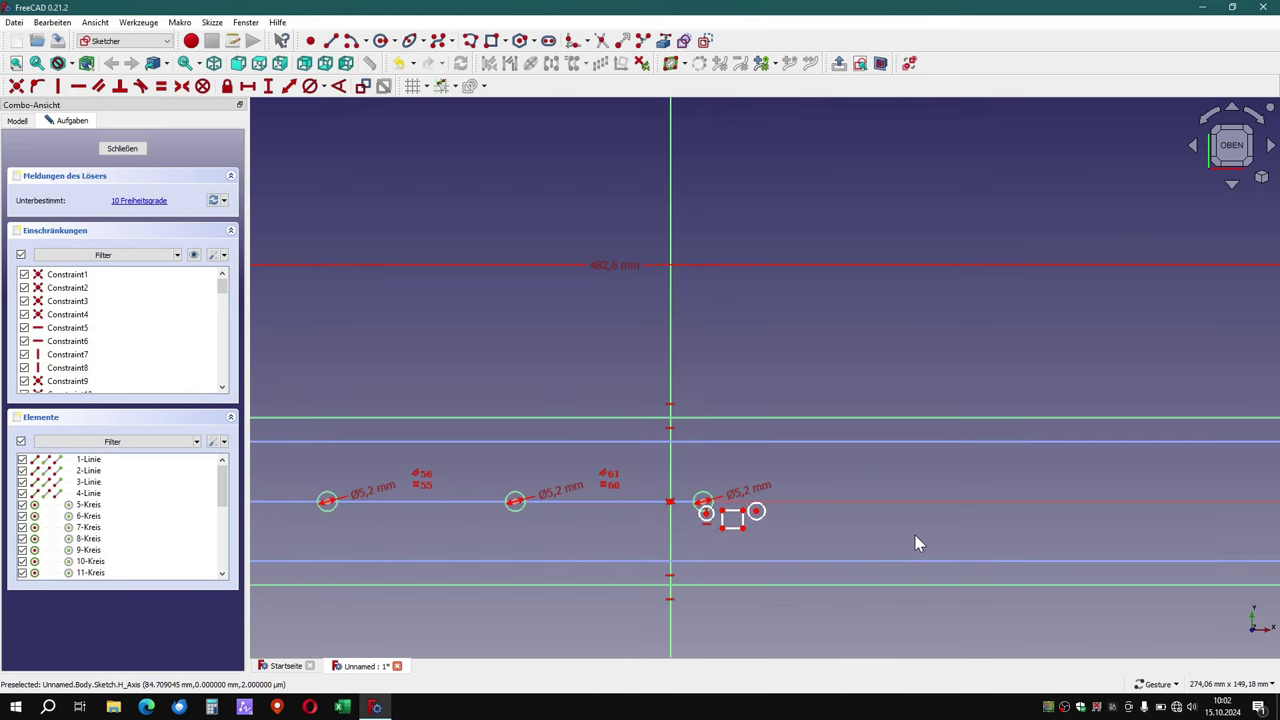
pyautogui.scroll(1, 840, 530)
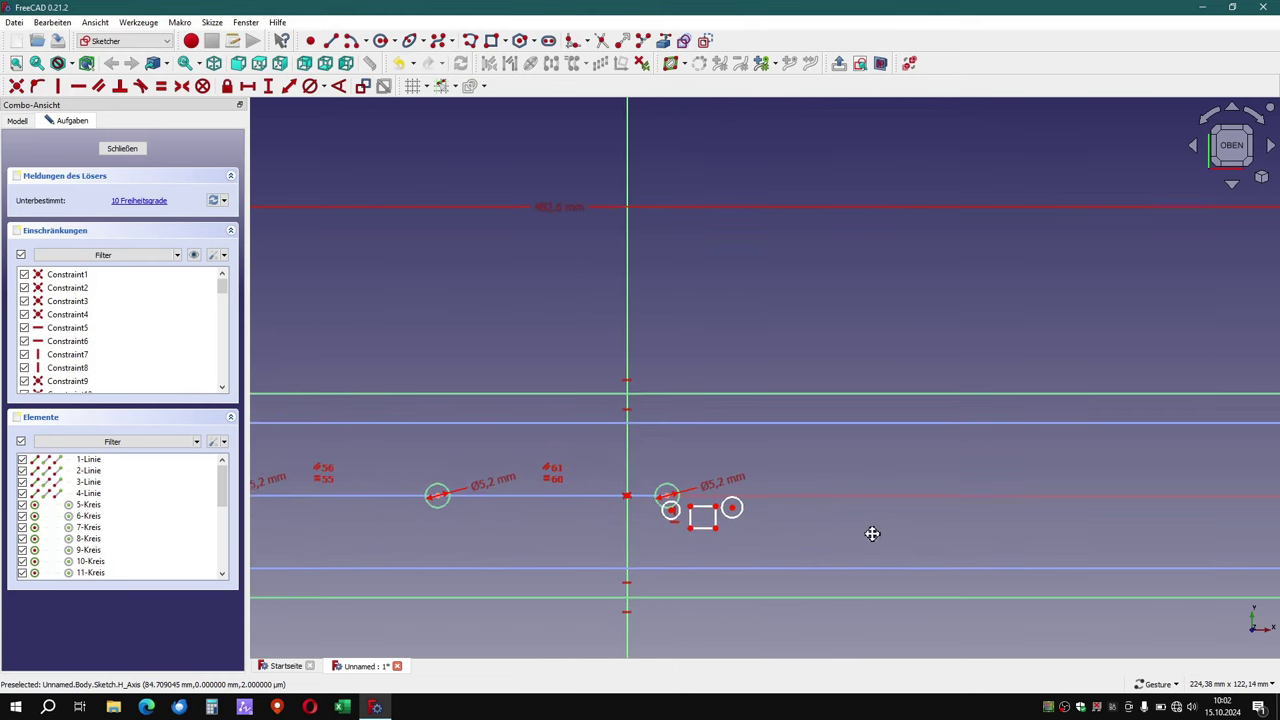
pyautogui.moveTo(871, 531); pyautogui.dragTo(703, 488, button='right')
pyautogui.moveTo(572, 501)
pyautogui.mouseDown()
pyautogui.moveTo(470, 493)
pyautogui.moveTo(470, 467)
pyautogui.mouseUp()
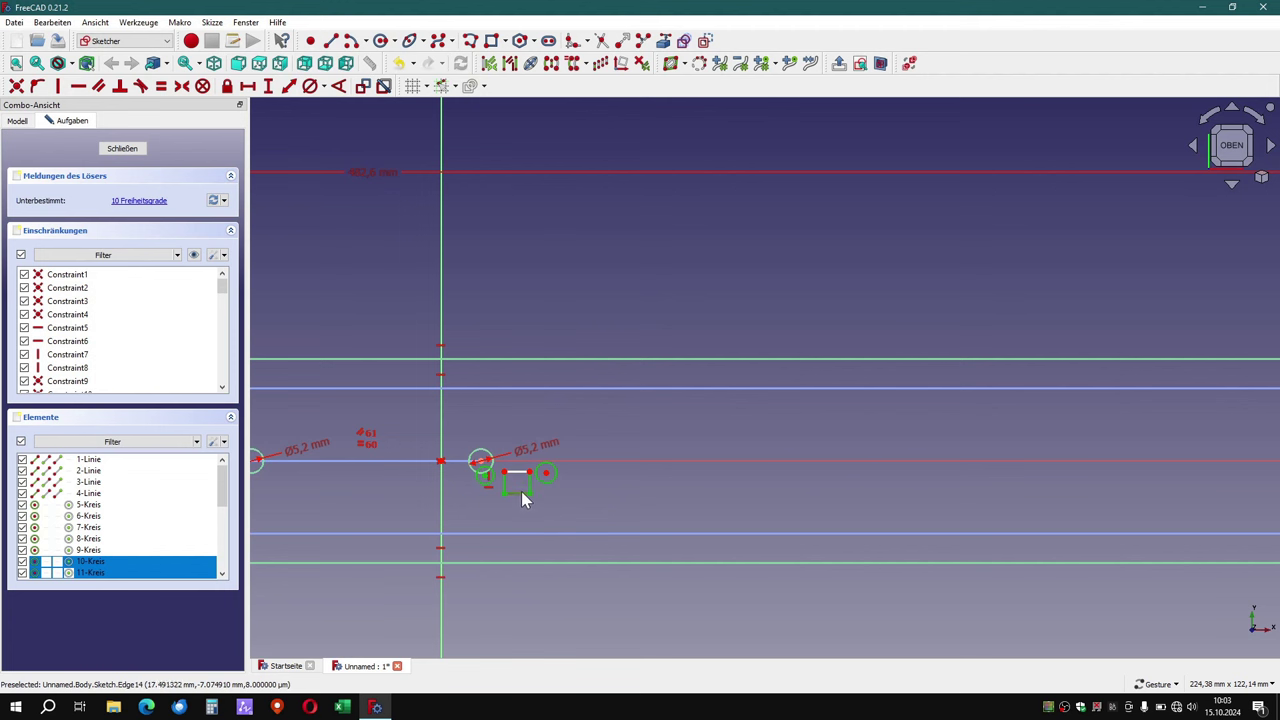
pyautogui.moveTo(521, 491); pyautogui.dragTo(660, 488)
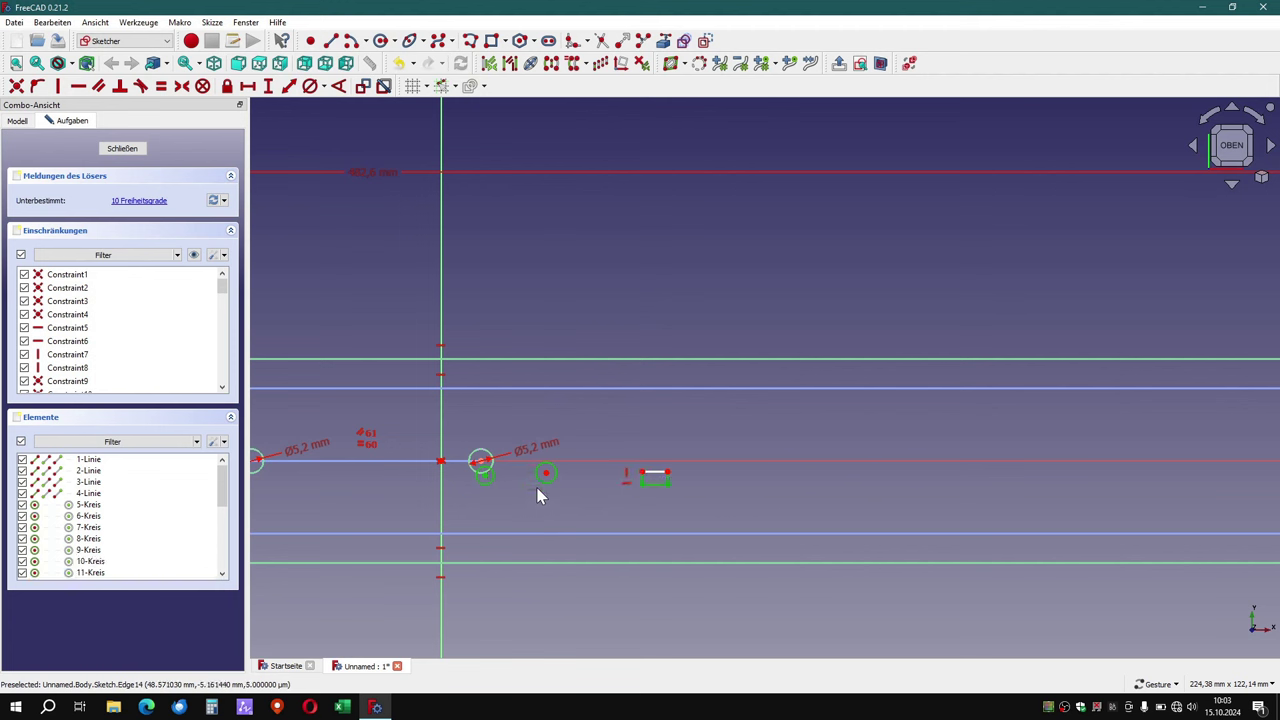
pyautogui.moveTo(548, 487); pyautogui.dragTo(766, 476)
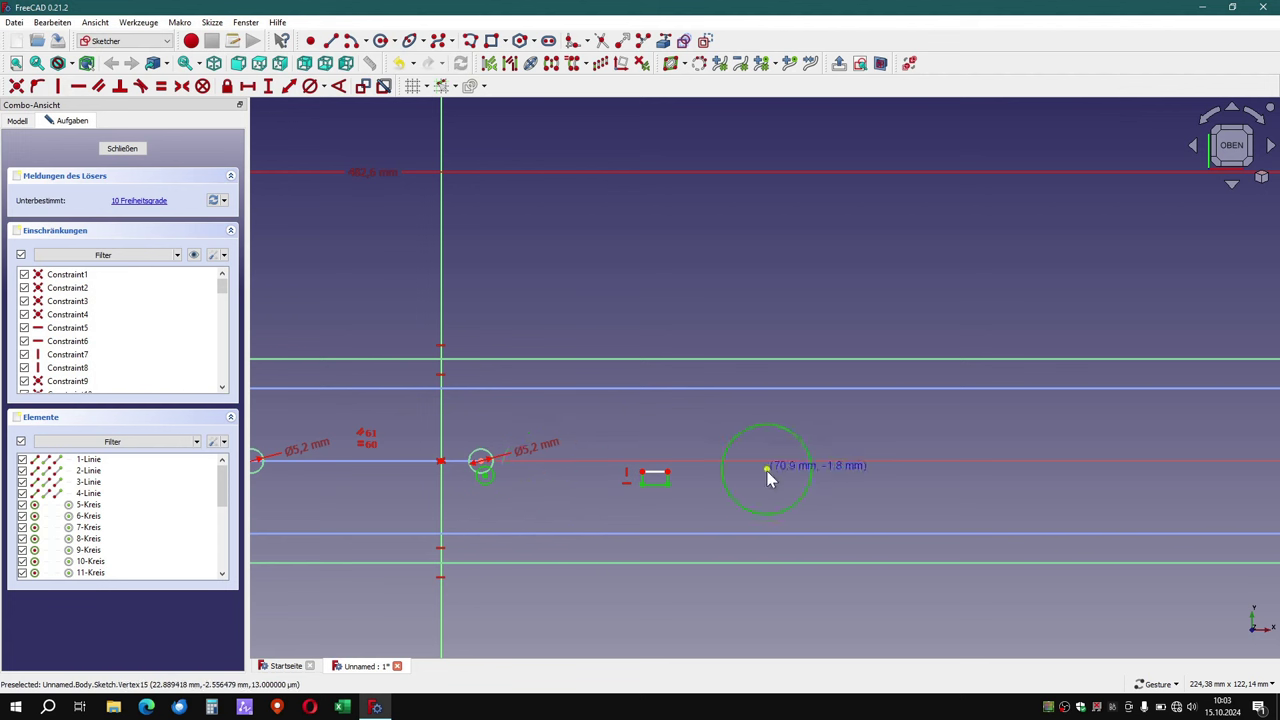
pyautogui.moveTo(487, 482); pyautogui.dragTo(594, 503)
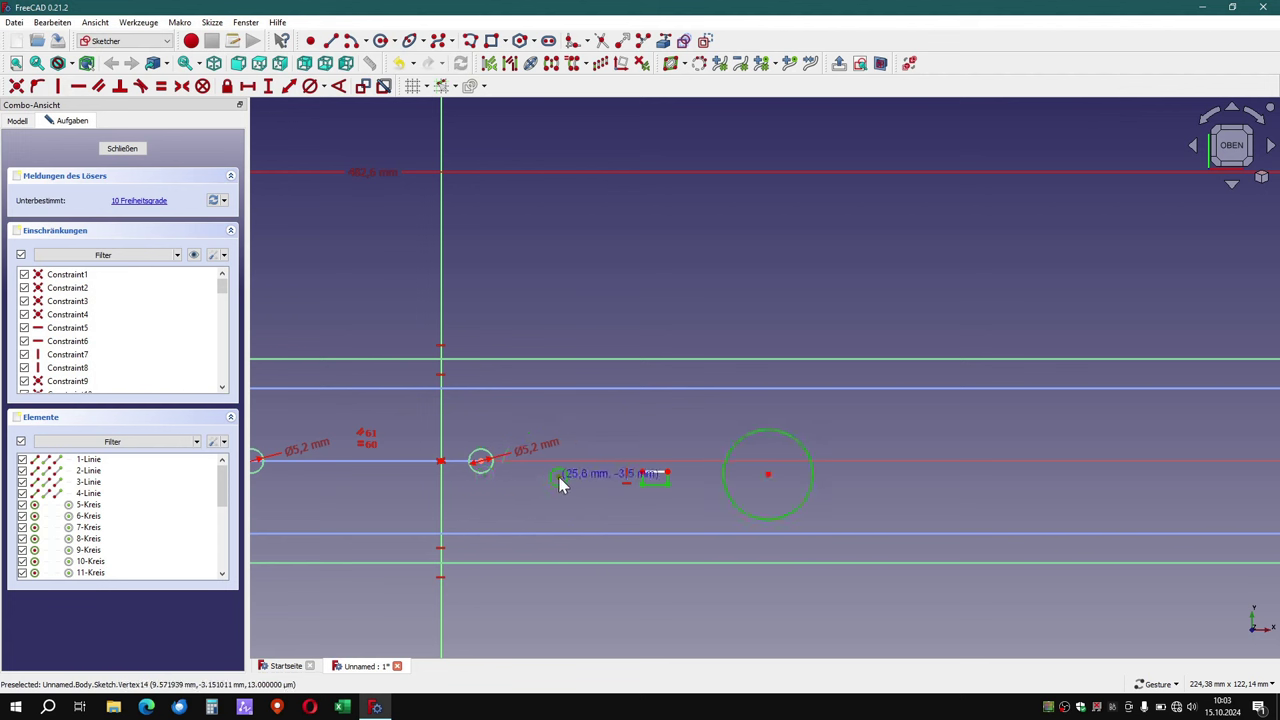
pyautogui.click(580, 510)
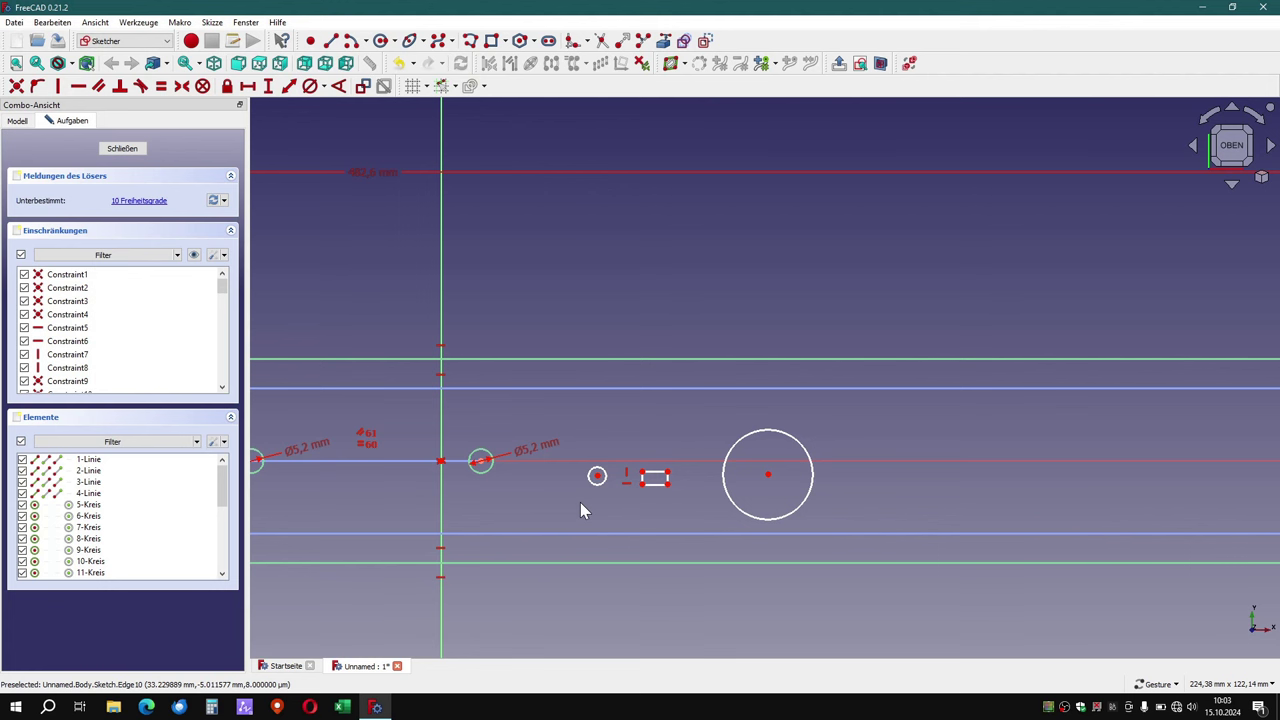
# Make both circles flanking the square equal and dimension the left one at Ø3.2 mm.
pyautogui.scroll(1, 686, 491)
pyautogui.scroll(2, 686, 491)
pyautogui.scroll(2, 687, 491)
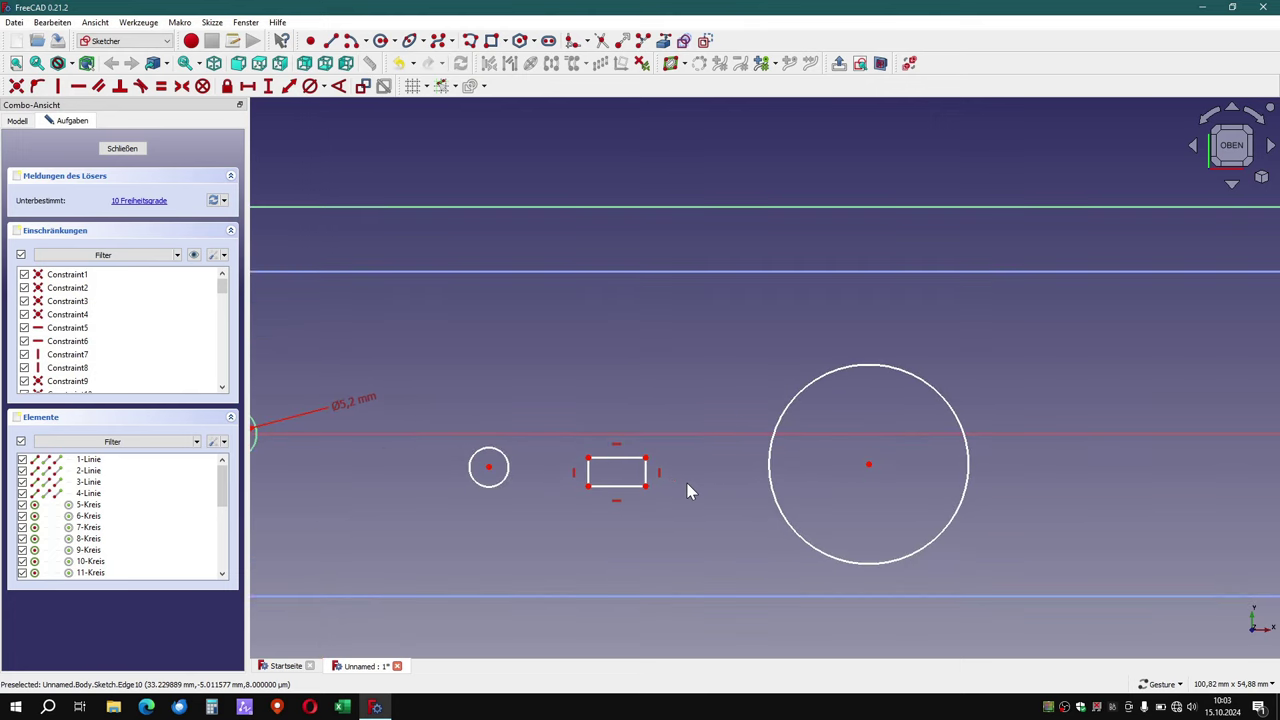
pyautogui.click(809, 551)
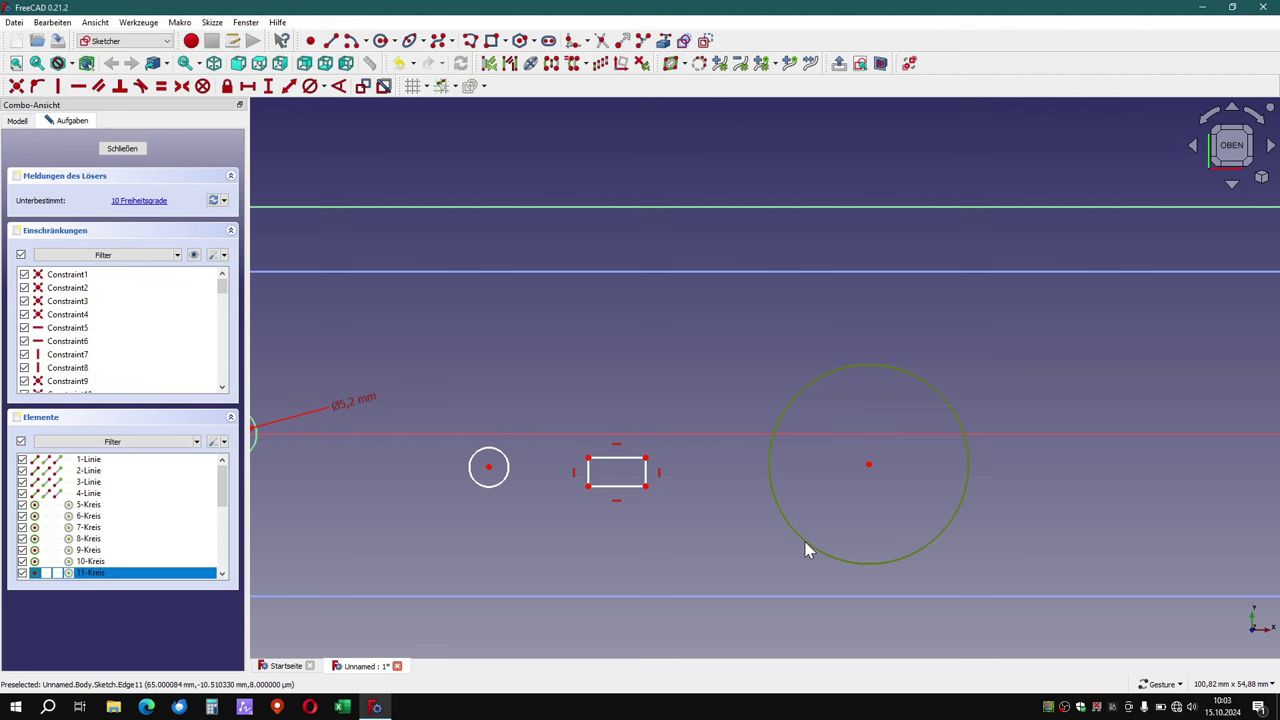
pyautogui.click(486, 486)
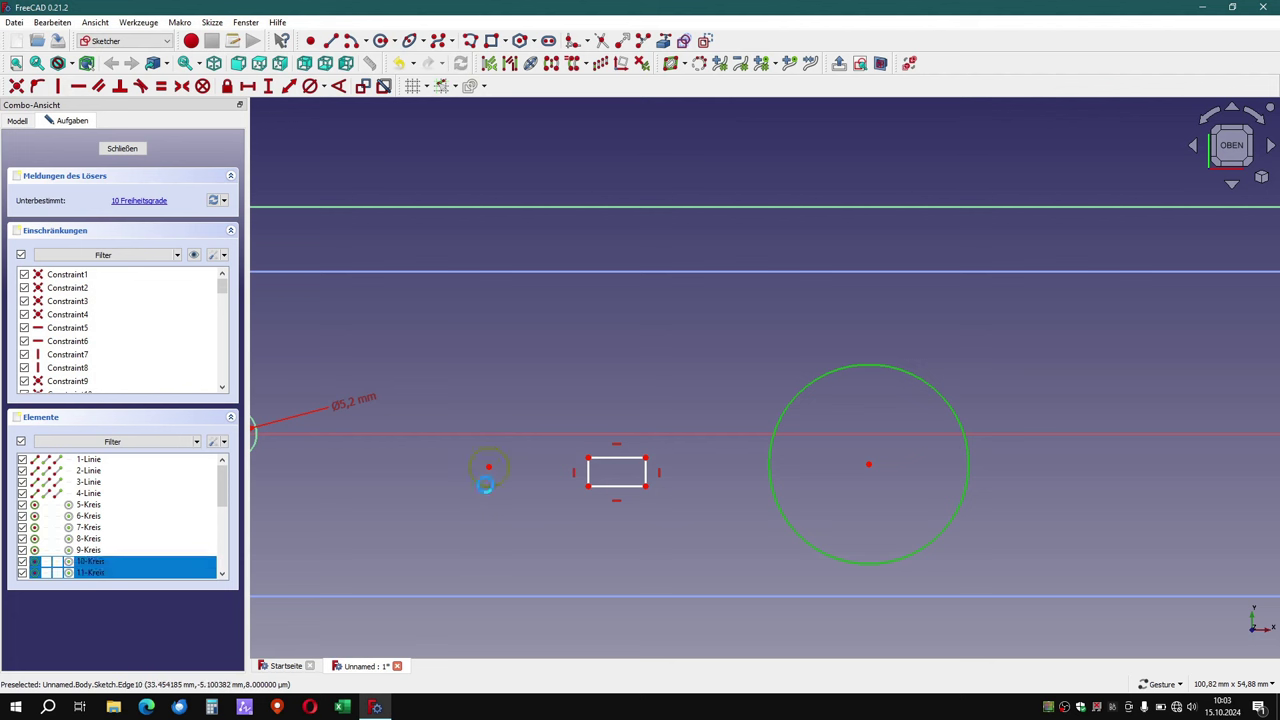
pyautogui.press('e')
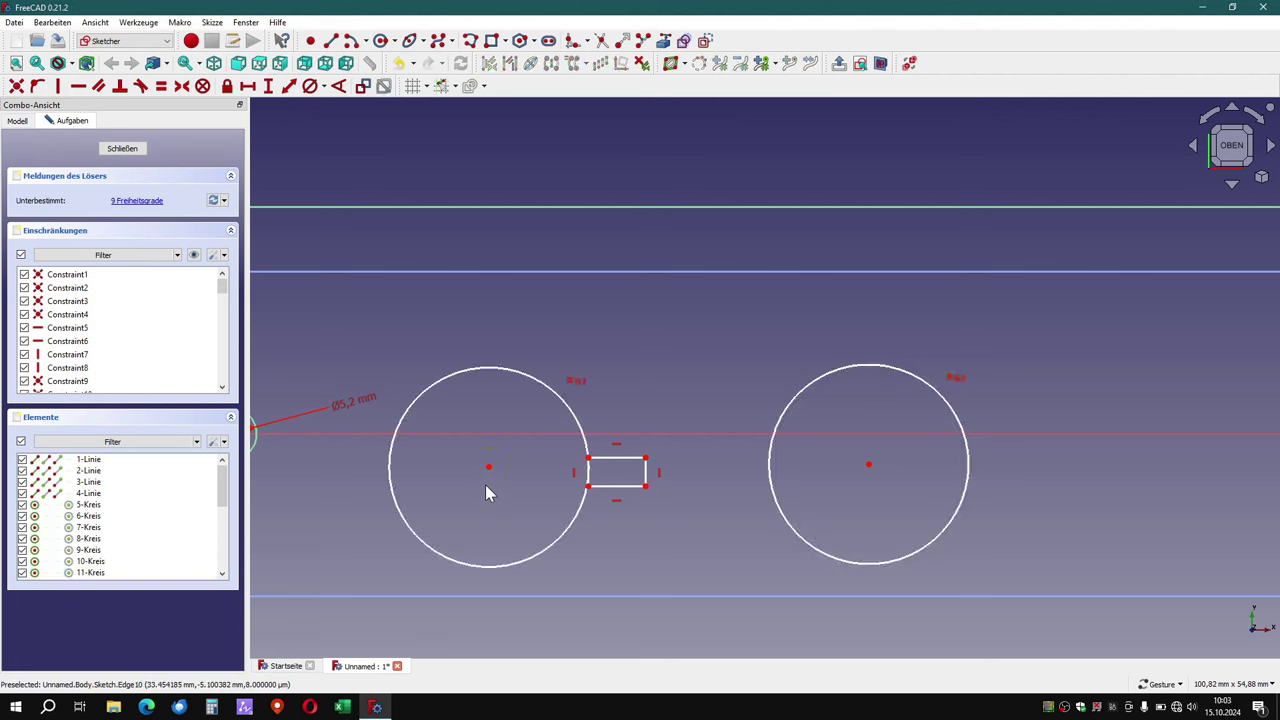
pyautogui.press('k')
pyautogui.press('o')
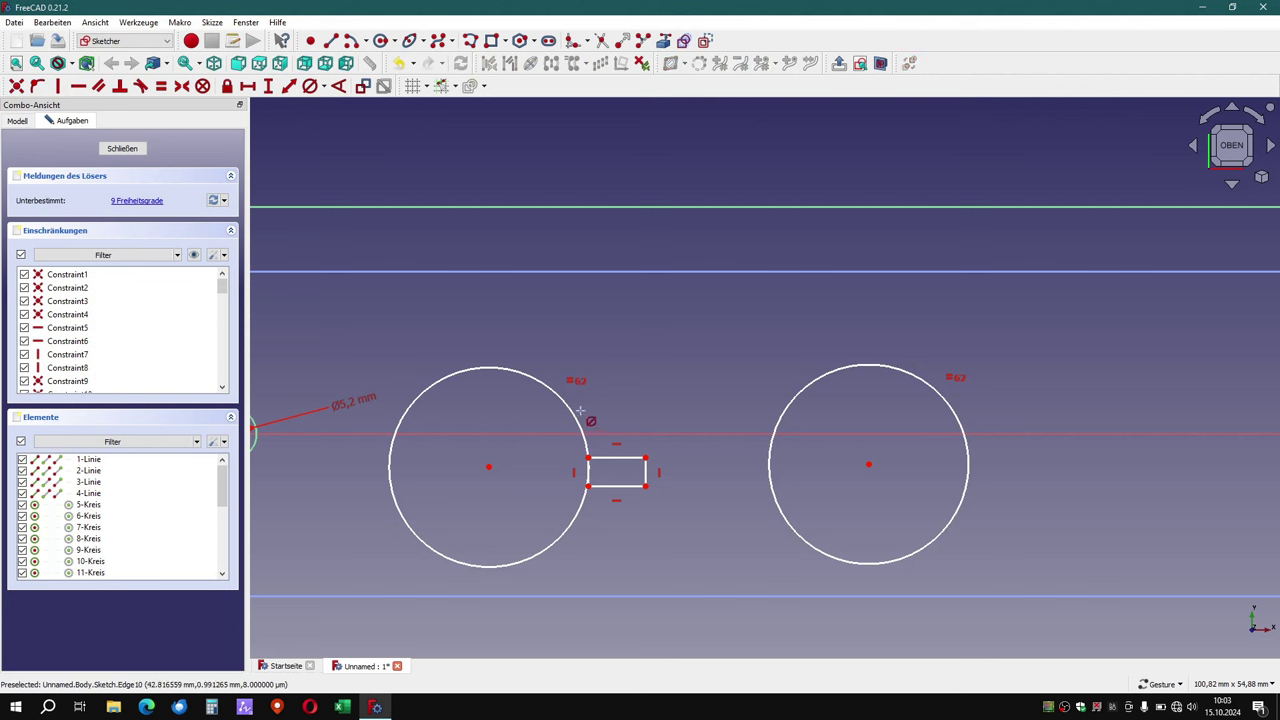
pyautogui.click(575, 414)
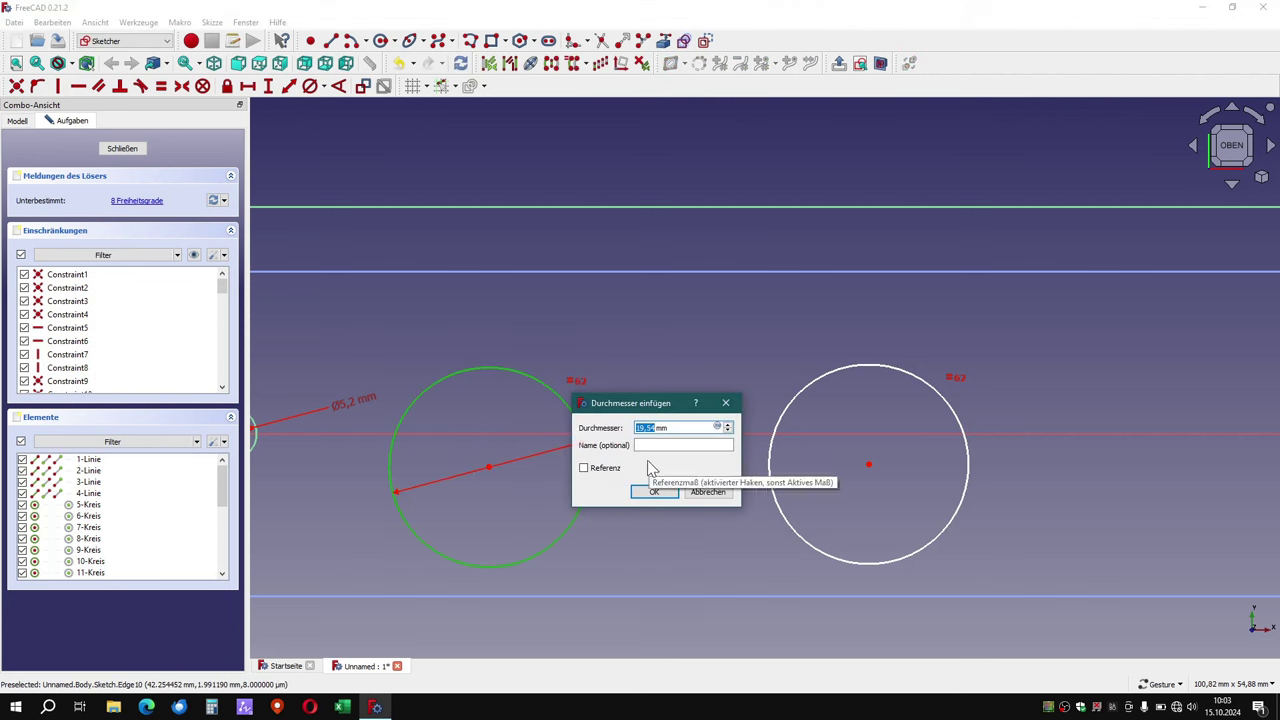
pyautogui.write('3,')
pyautogui.press('Return')
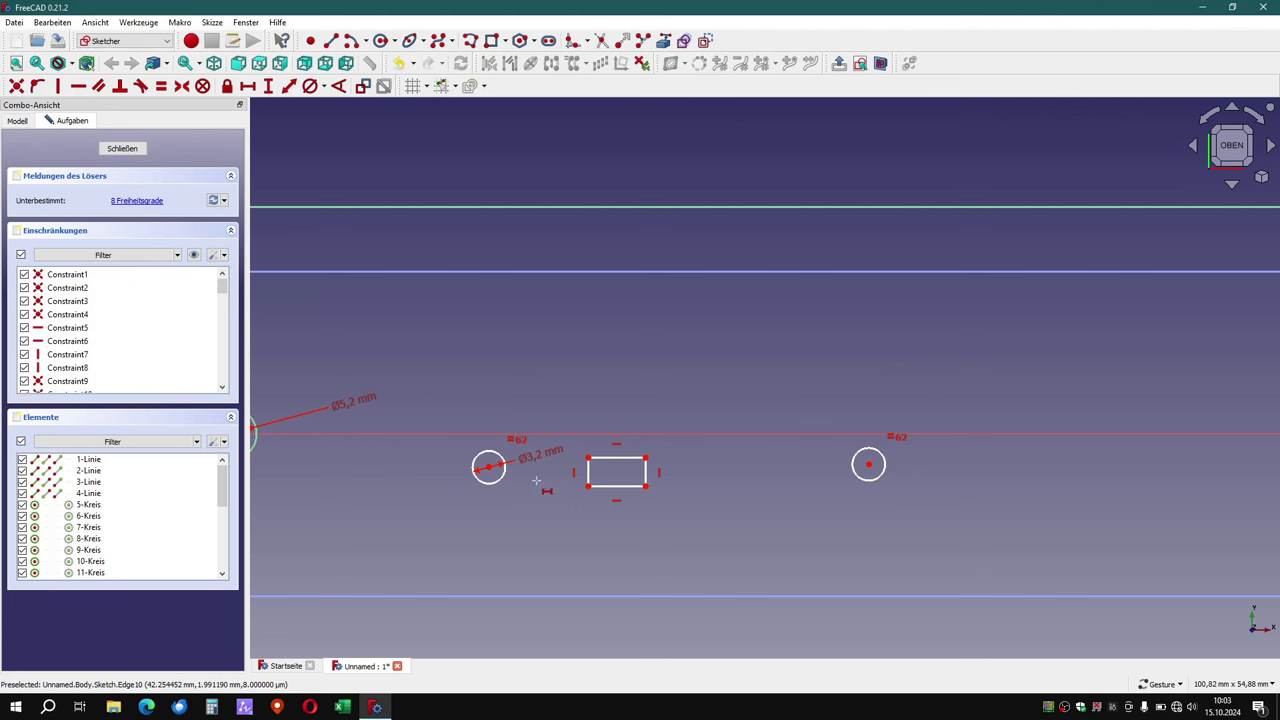
# Set a 25 mm horizontal distance between the two Ø3.2 mm circle centres.
pyautogui.click(487, 466)
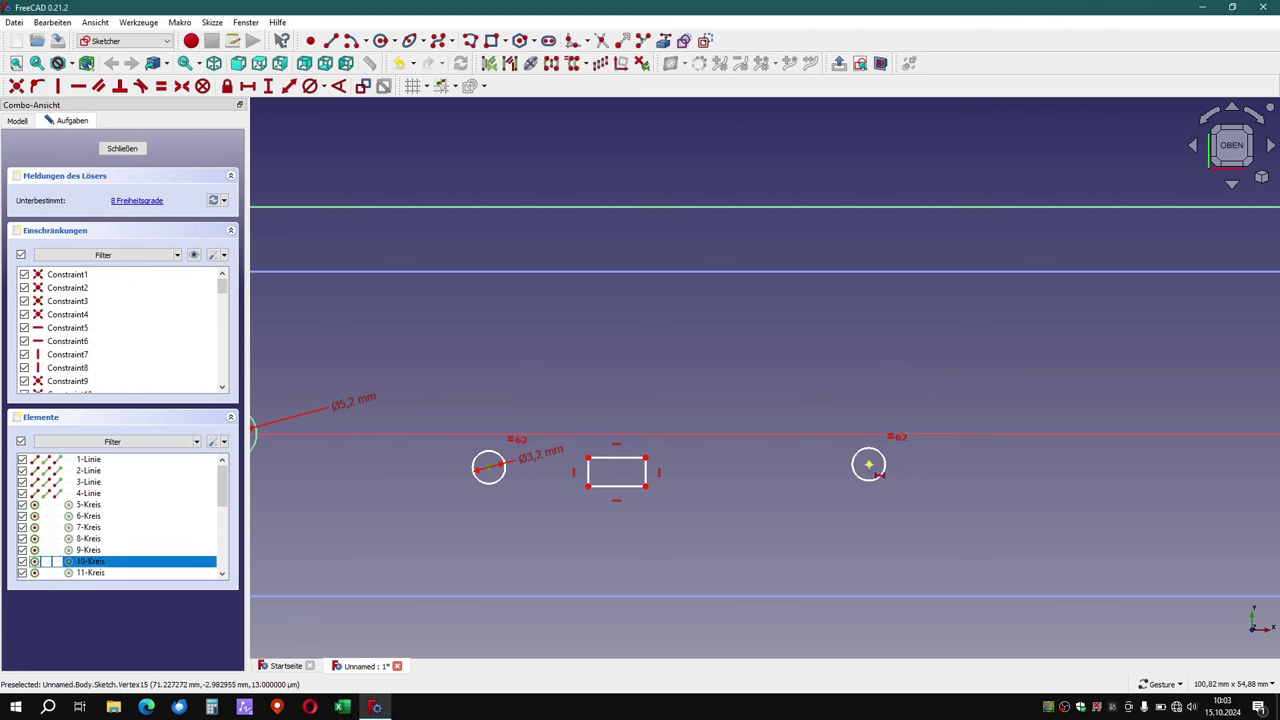
pyautogui.click(868, 464)
pyautogui.press('l')
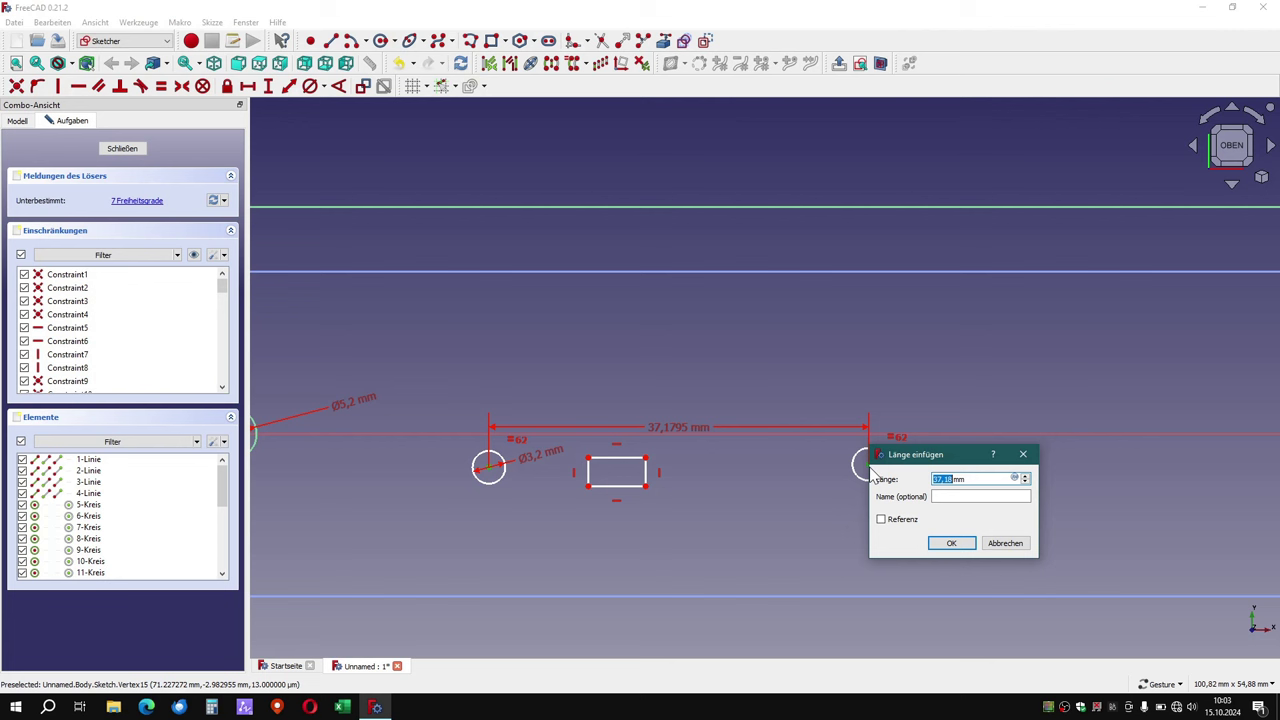
pyautogui.write('25')
pyautogui.press('Return')
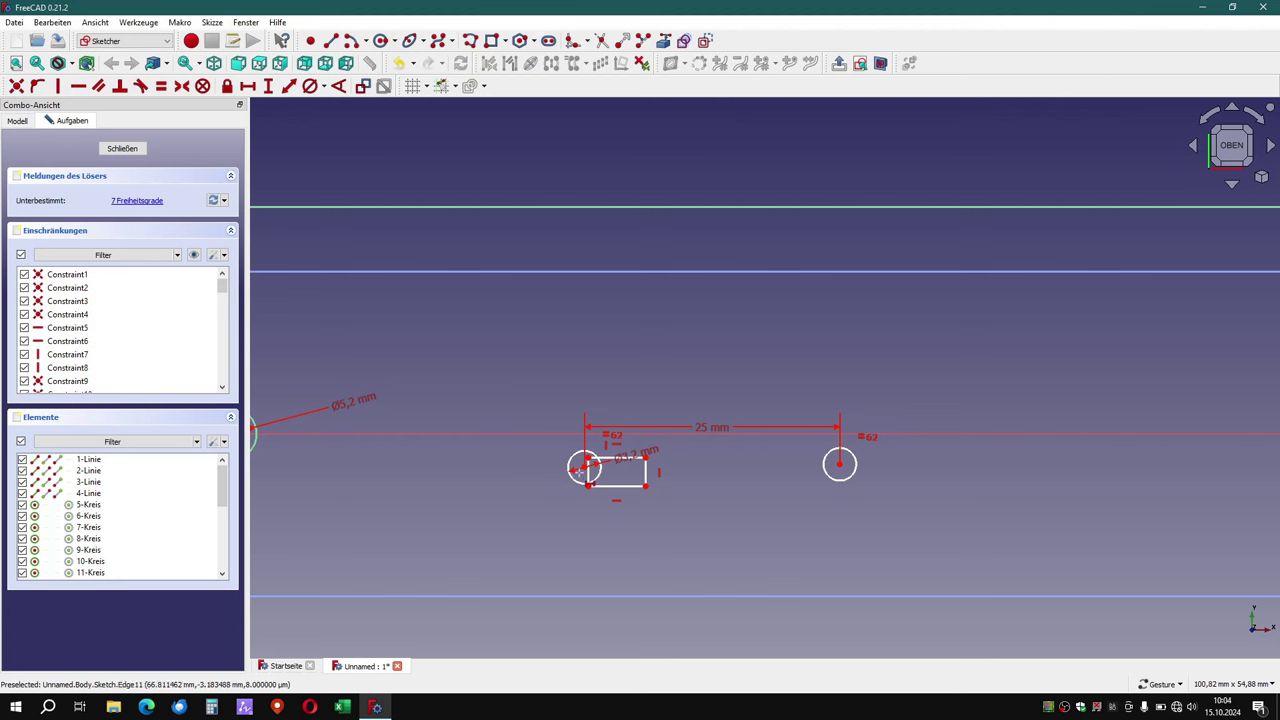
# Constrain both circle centres onto the horizontal X axis with Point on Object.
pyautogui.click(40, 89)
pyautogui.click(584, 466)
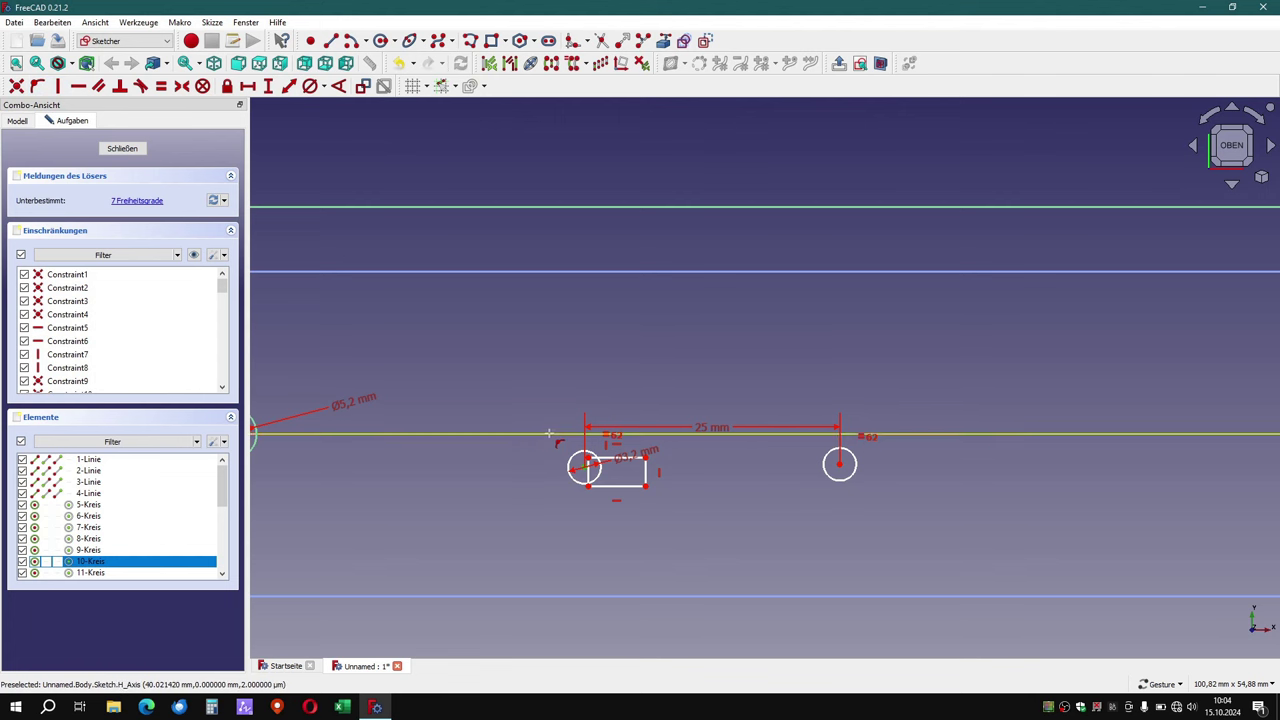
pyautogui.click(549, 434)
pyautogui.click(839, 463)
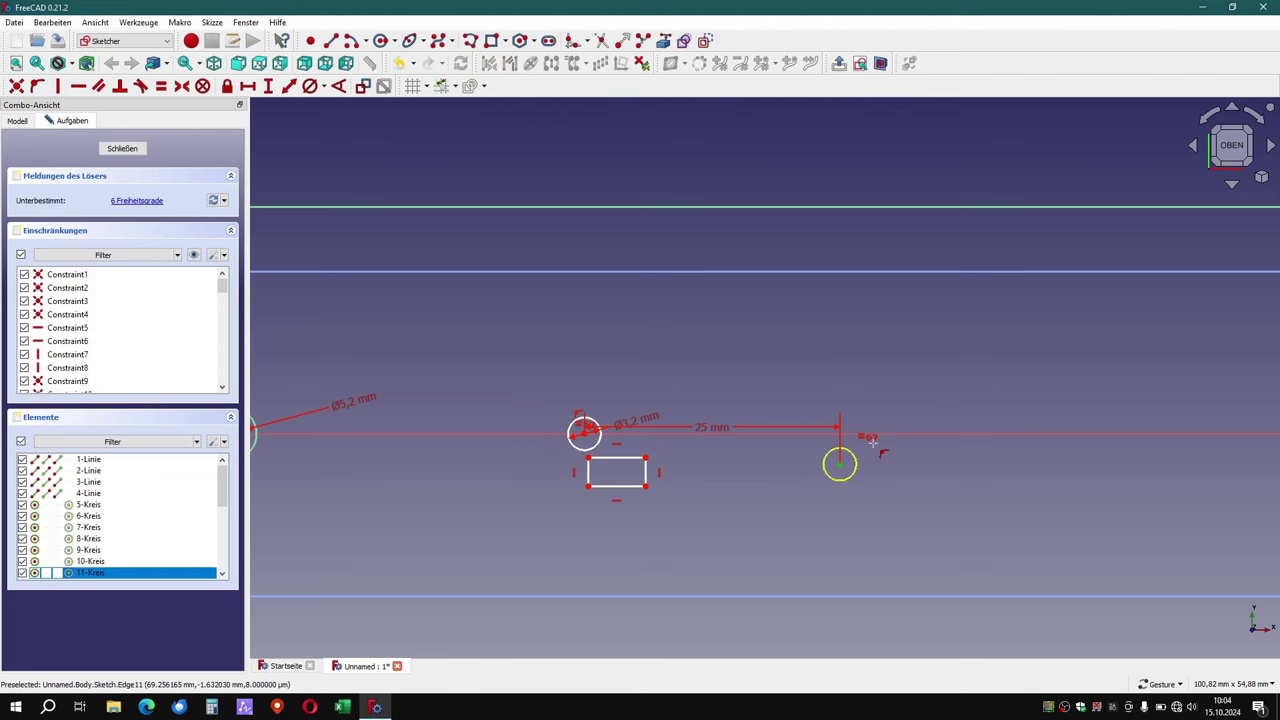
pyautogui.click(890, 434)
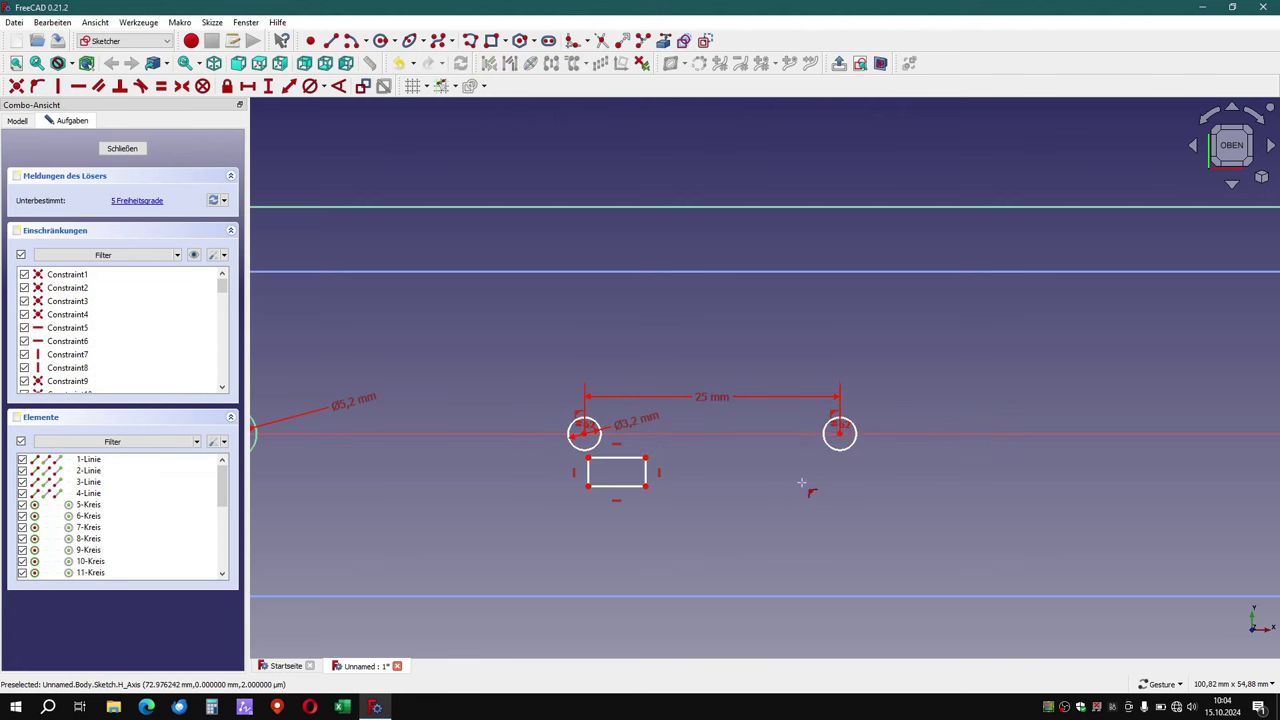
pyautogui.scroll(2, 796, 488)
pyautogui.scroll(1, 792, 494)
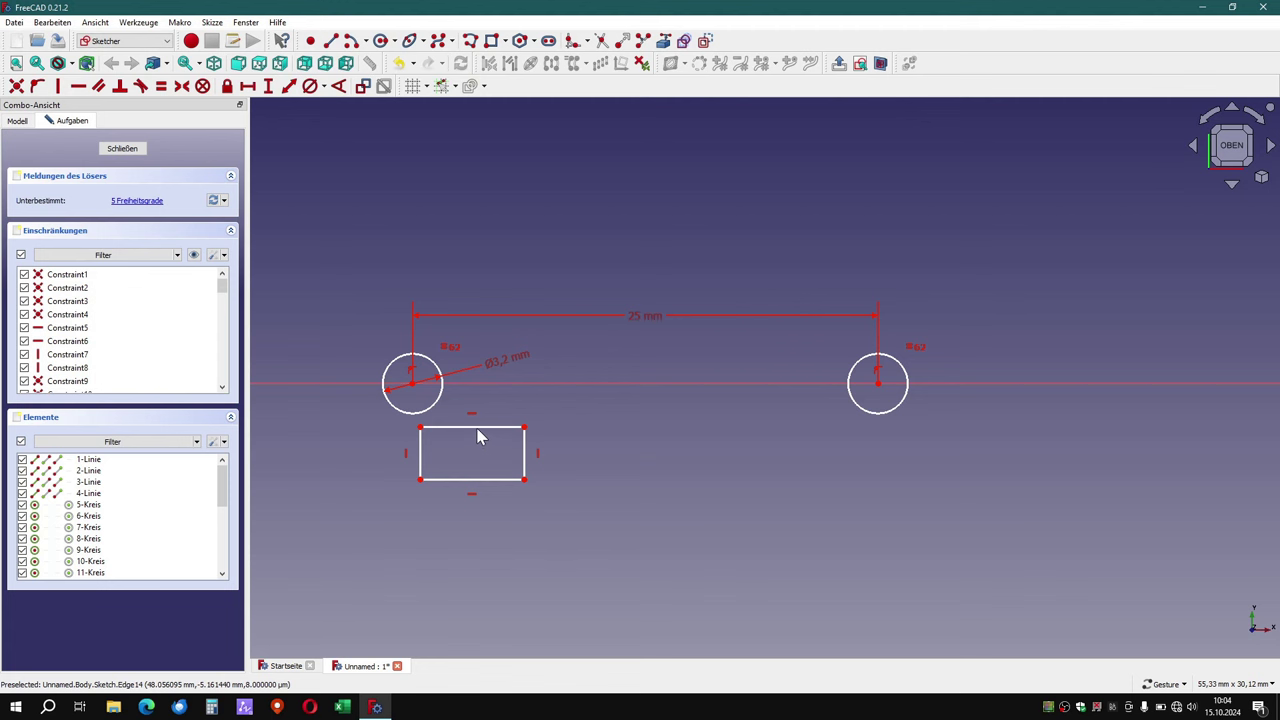
# Resize the rectangle and dimension its left edge 10 mm tall.
pyautogui.moveTo(478, 430); pyautogui.dragTo(663, 347)
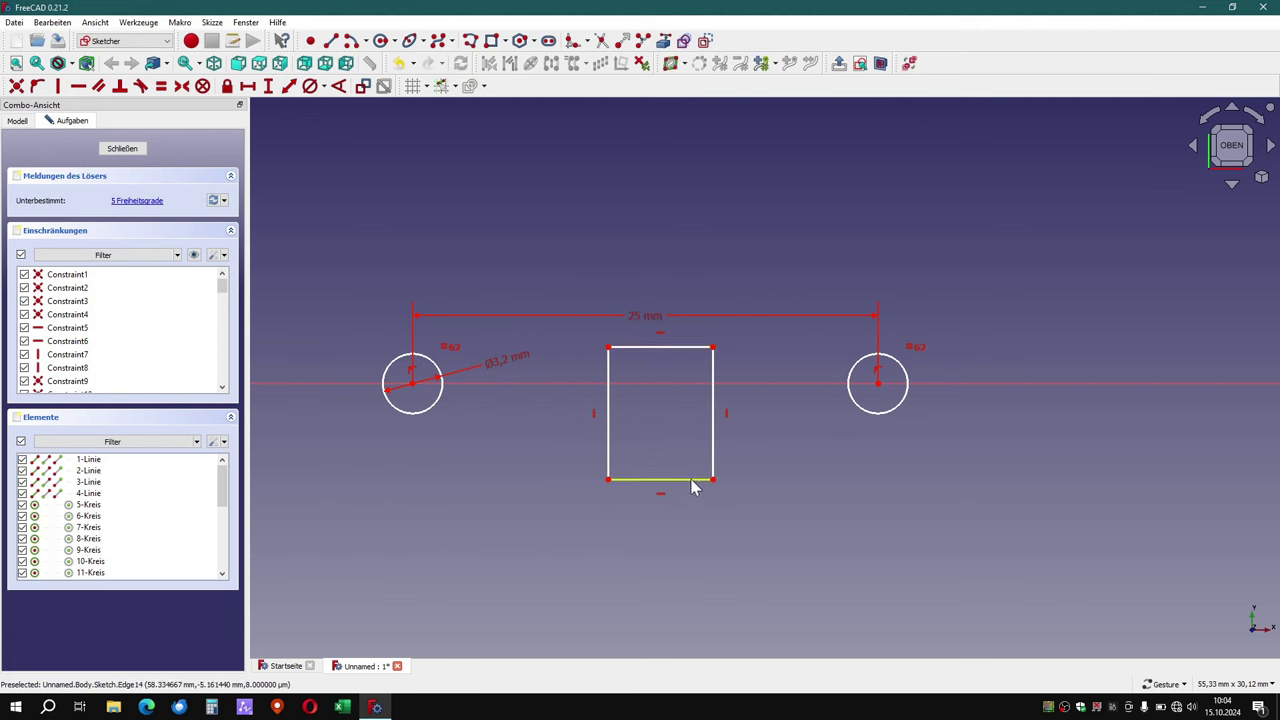
pyautogui.moveTo(691, 479)
pyautogui.mouseDown()
pyautogui.moveTo(690, 435)
pyautogui.moveTo(657, 416)
pyautogui.mouseUp()
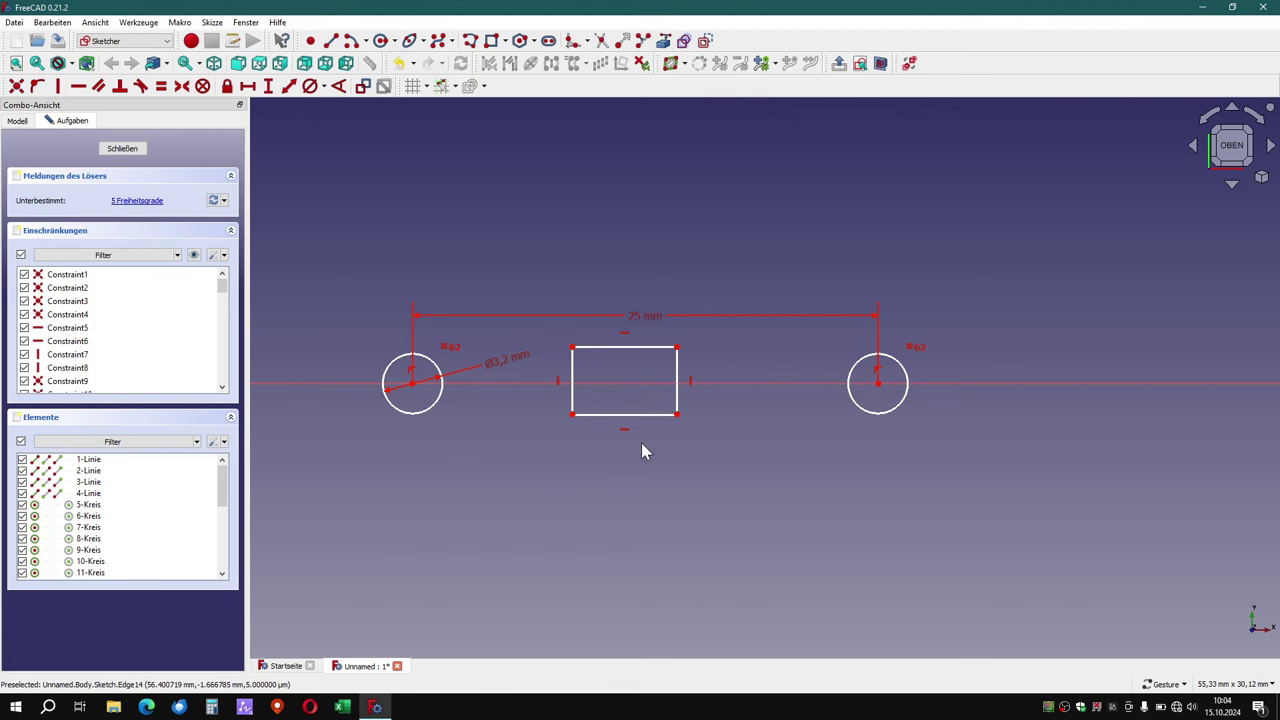
pyautogui.click(574, 385)
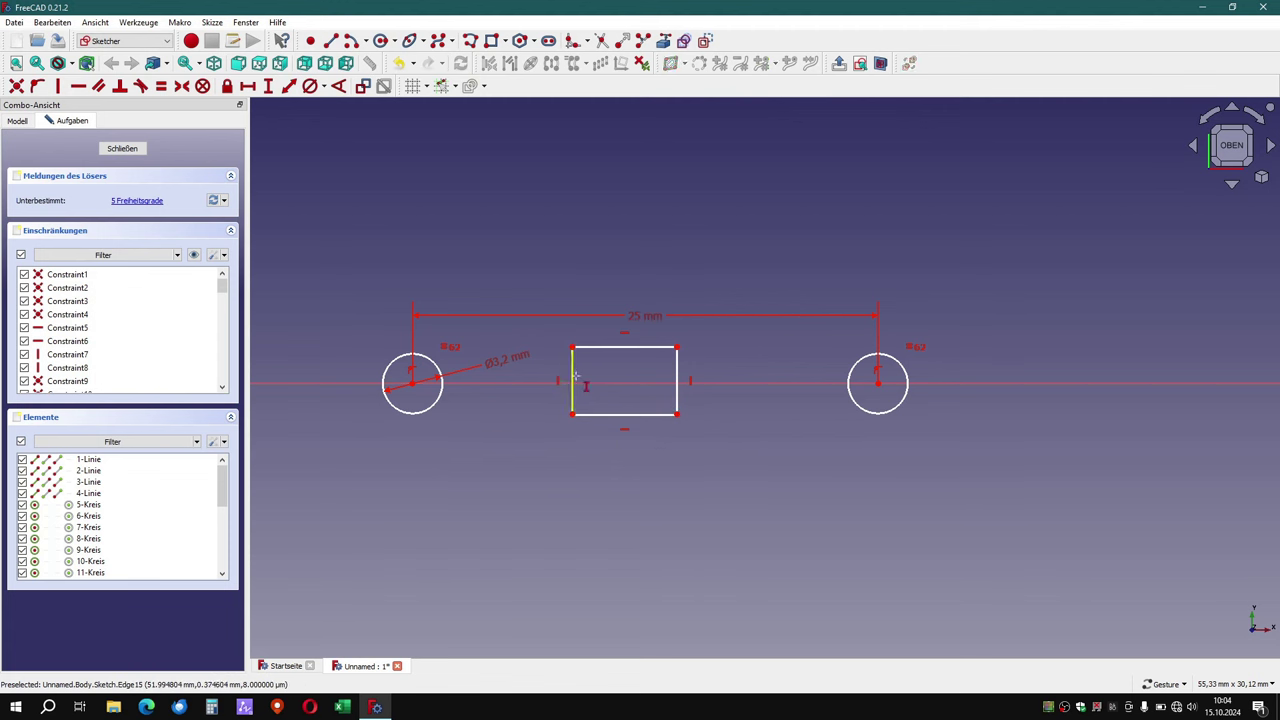
pyautogui.write('i')
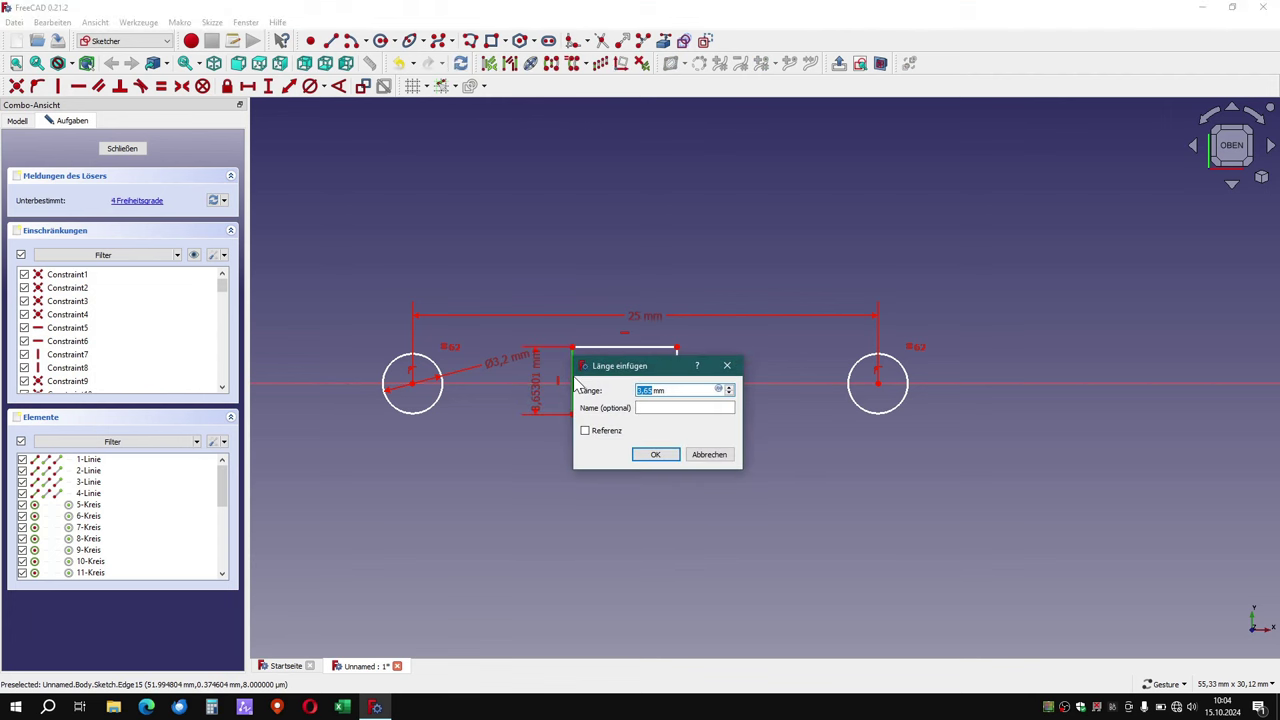
pyautogui.write('10')
pyautogui.press('Return')
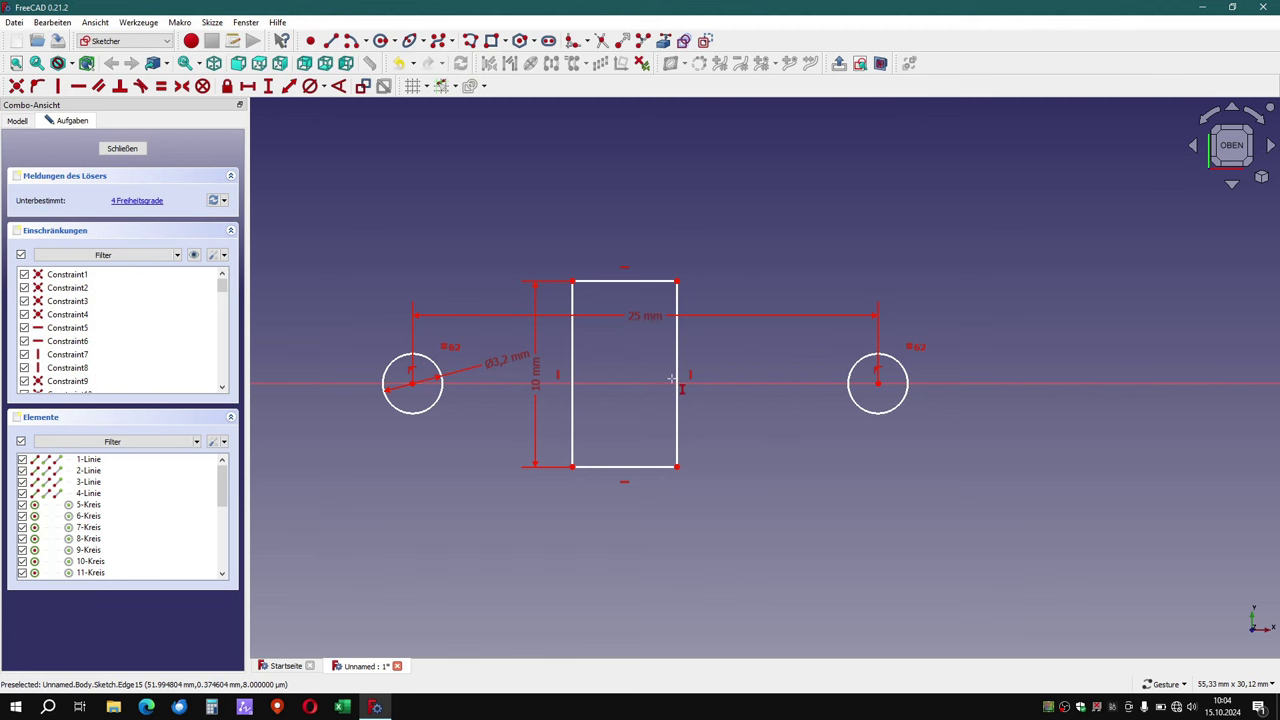
# Dimension the rectangle's top edge 19 mm wide, after closing a conflict error panel.
pyautogui.click(678, 408)
pyautogui.press('l')
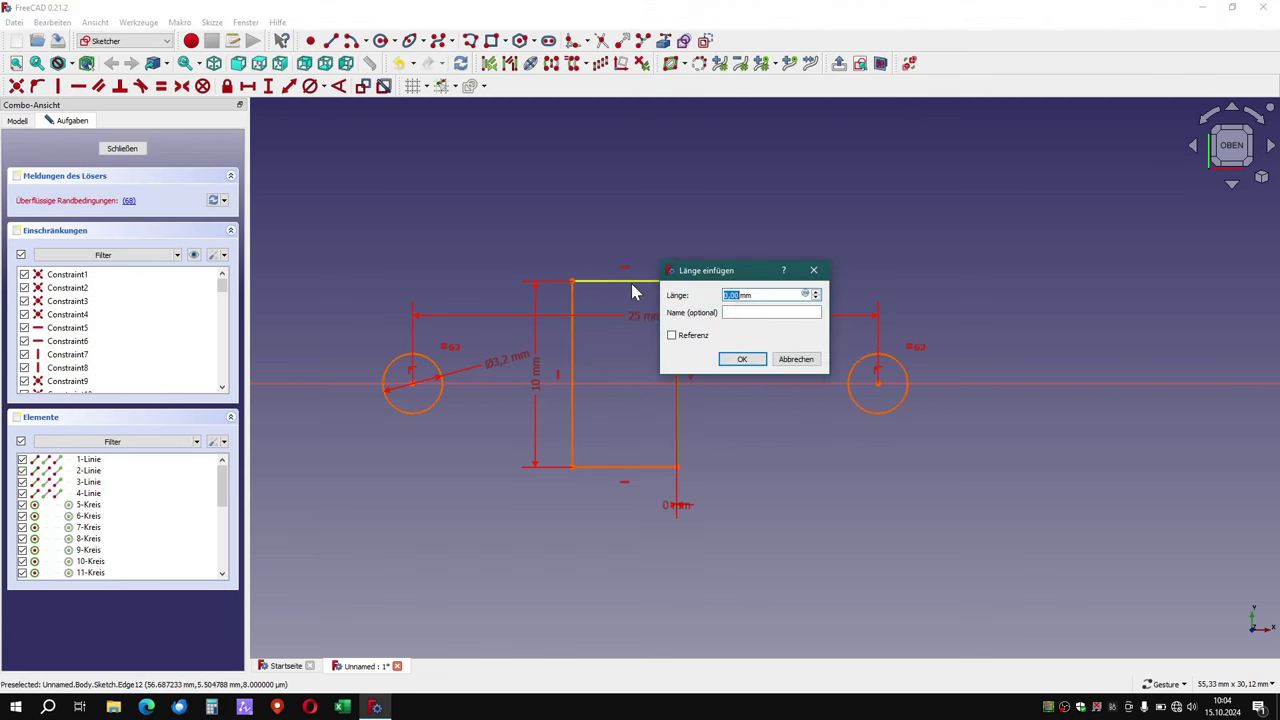
pyautogui.write('19')
pyautogui.click(732, 360)
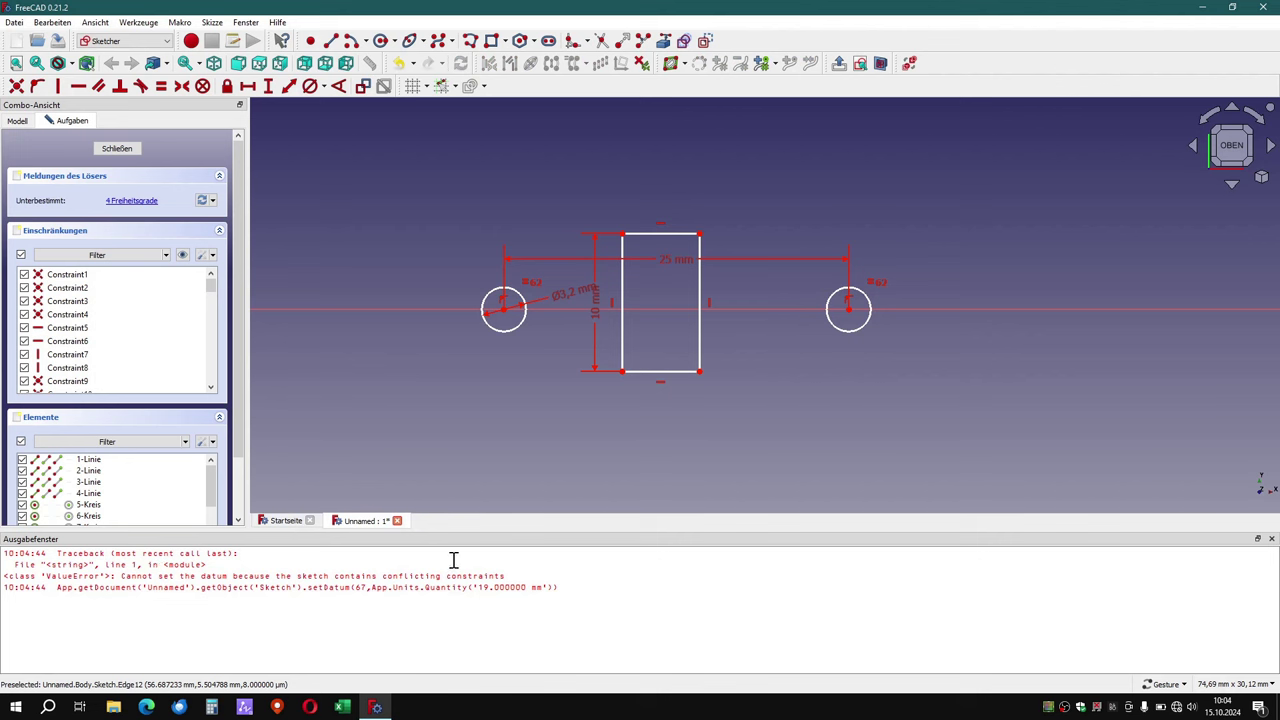
pyautogui.click(1271, 540)
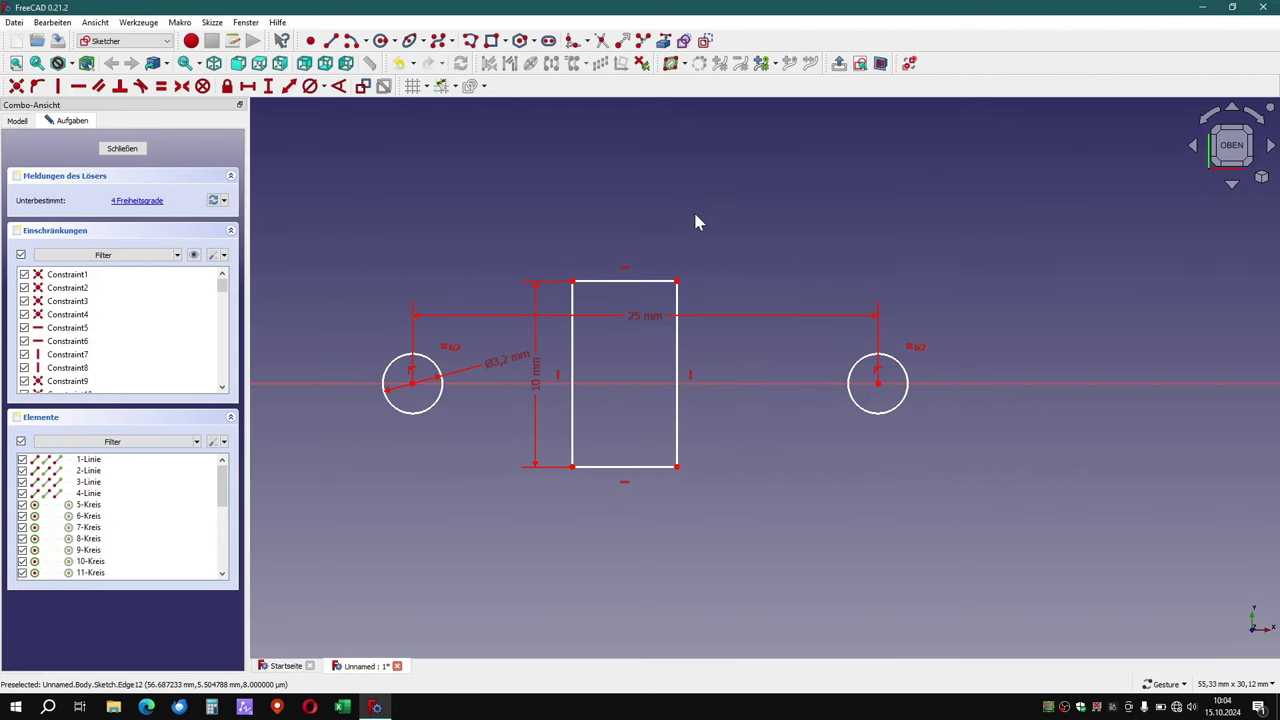
pyautogui.press('l')
pyautogui.click(645, 283)
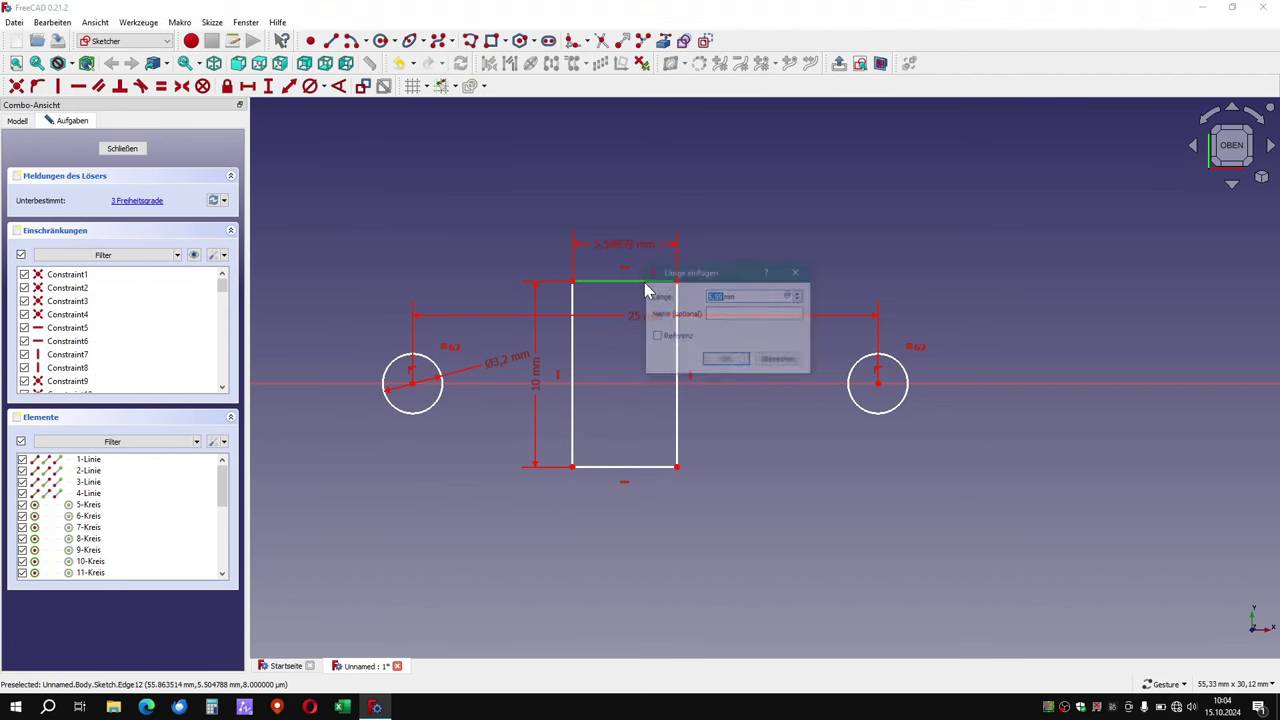
pyautogui.write('1')
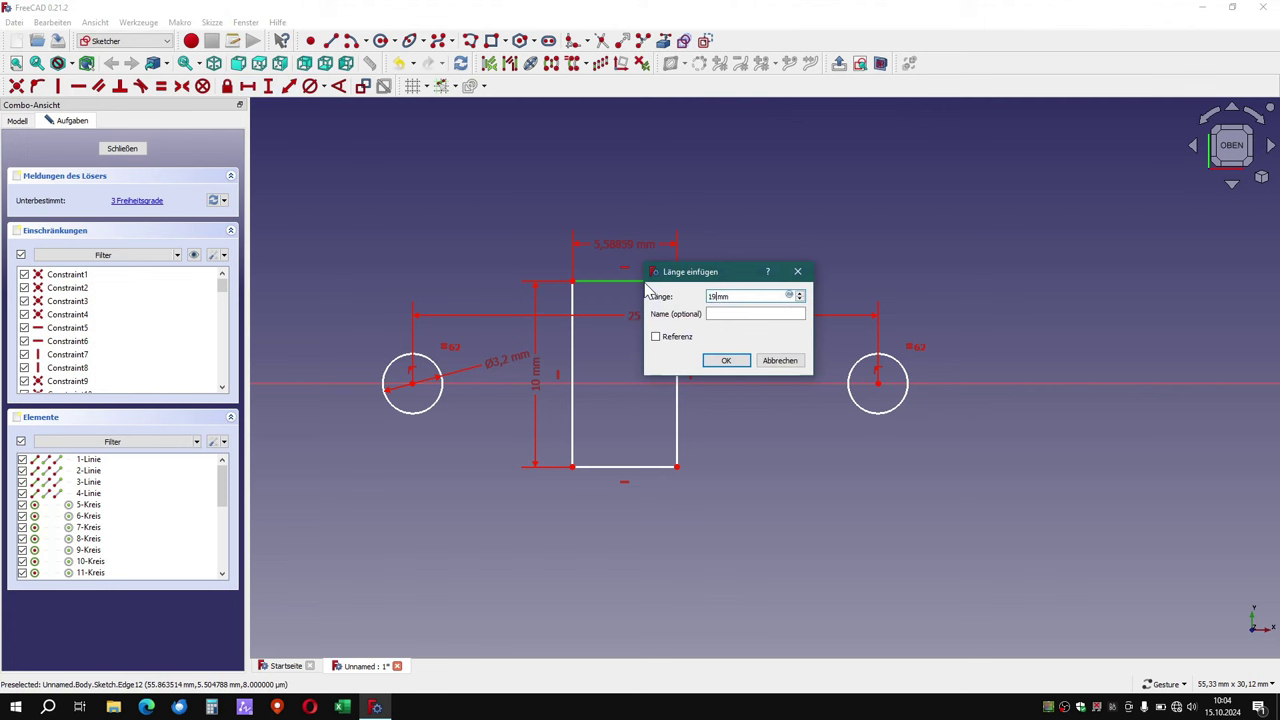
pyautogui.press('Return')
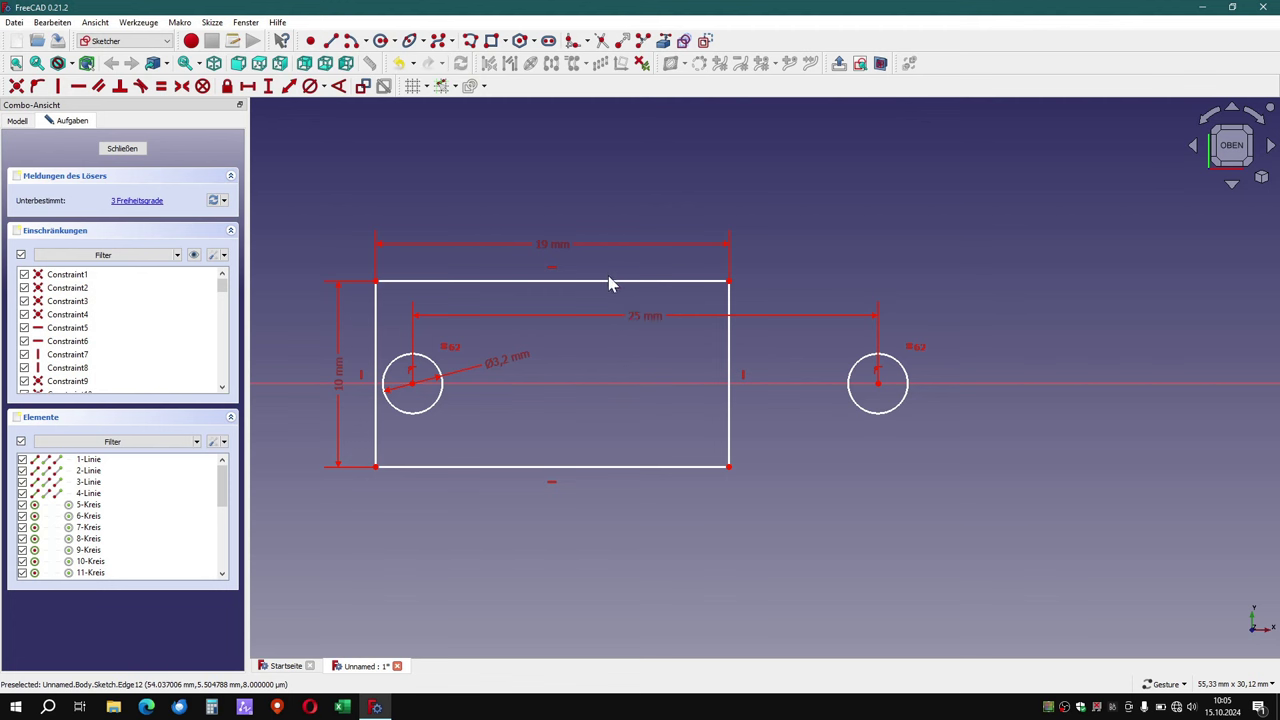
# Tie the rectangle's top-left corner 5 mm vertically from the left hole's centre, undoing a mistaken horizontal distance.
pyautogui.moveTo(609, 283); pyautogui.dragTo(704, 291)
pyautogui.scroll(1, 717, 352)
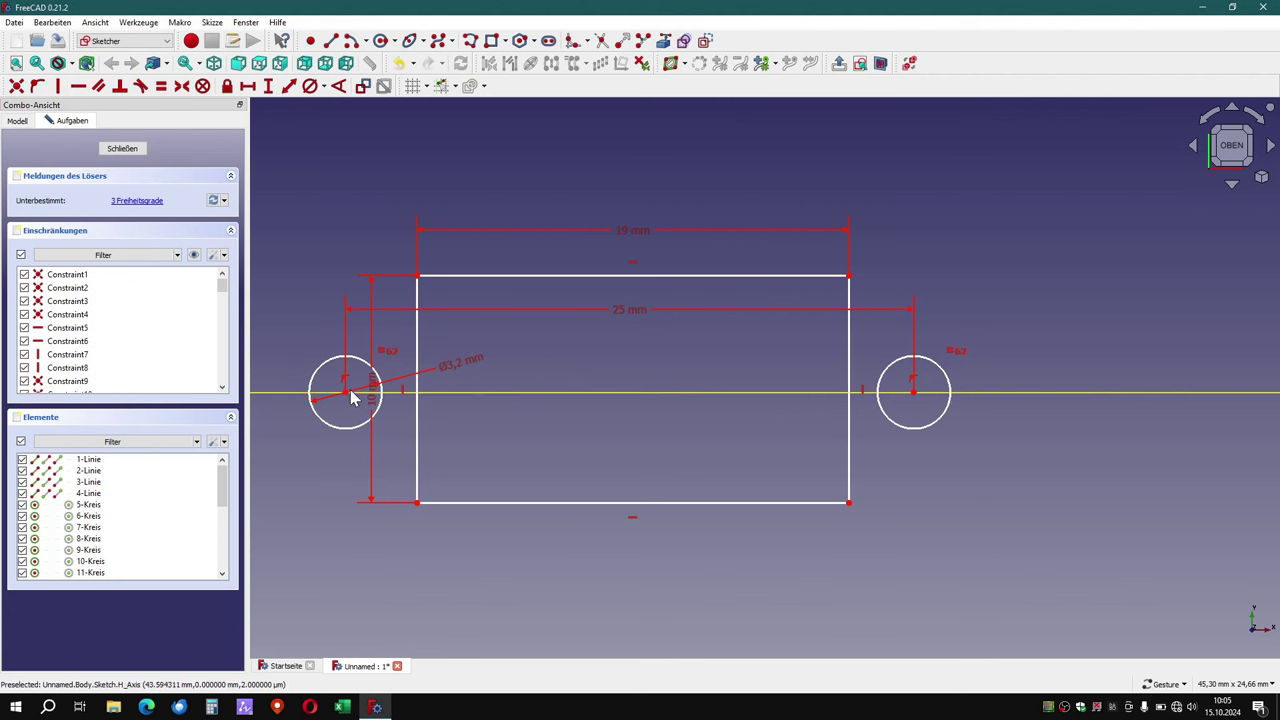
pyautogui.press('l')
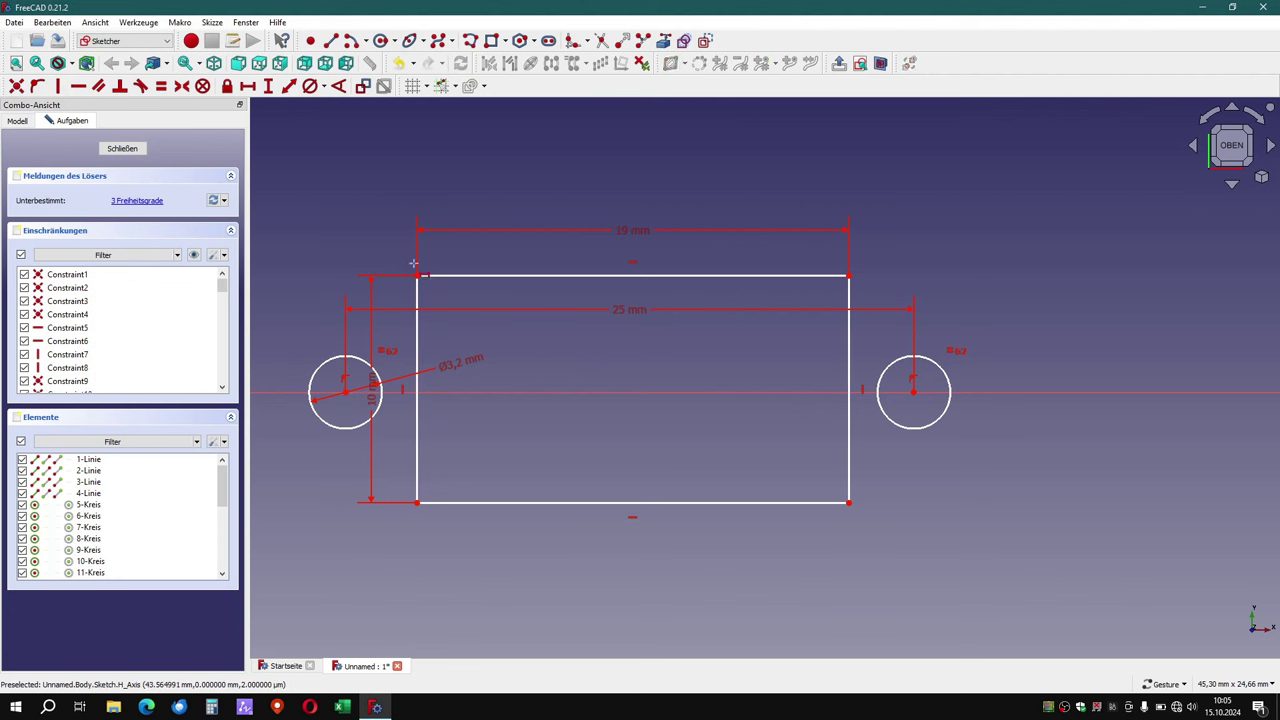
pyautogui.click(416, 275)
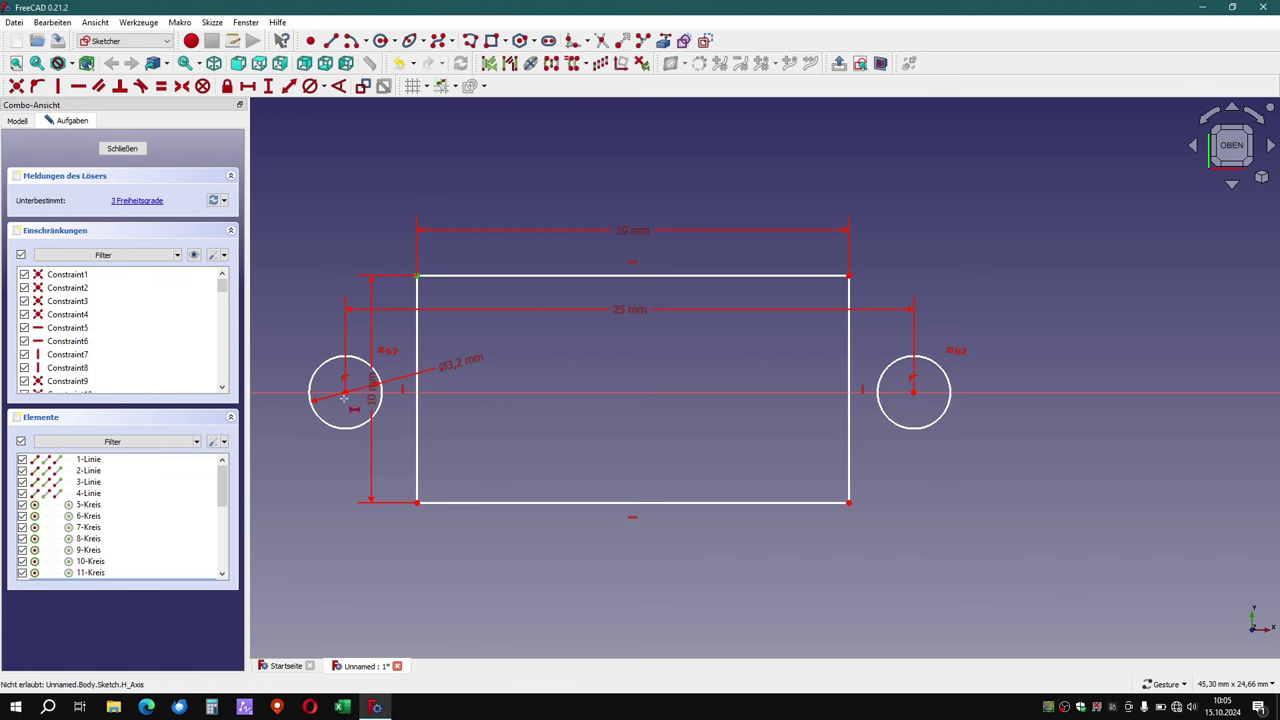
pyautogui.click(344, 392)
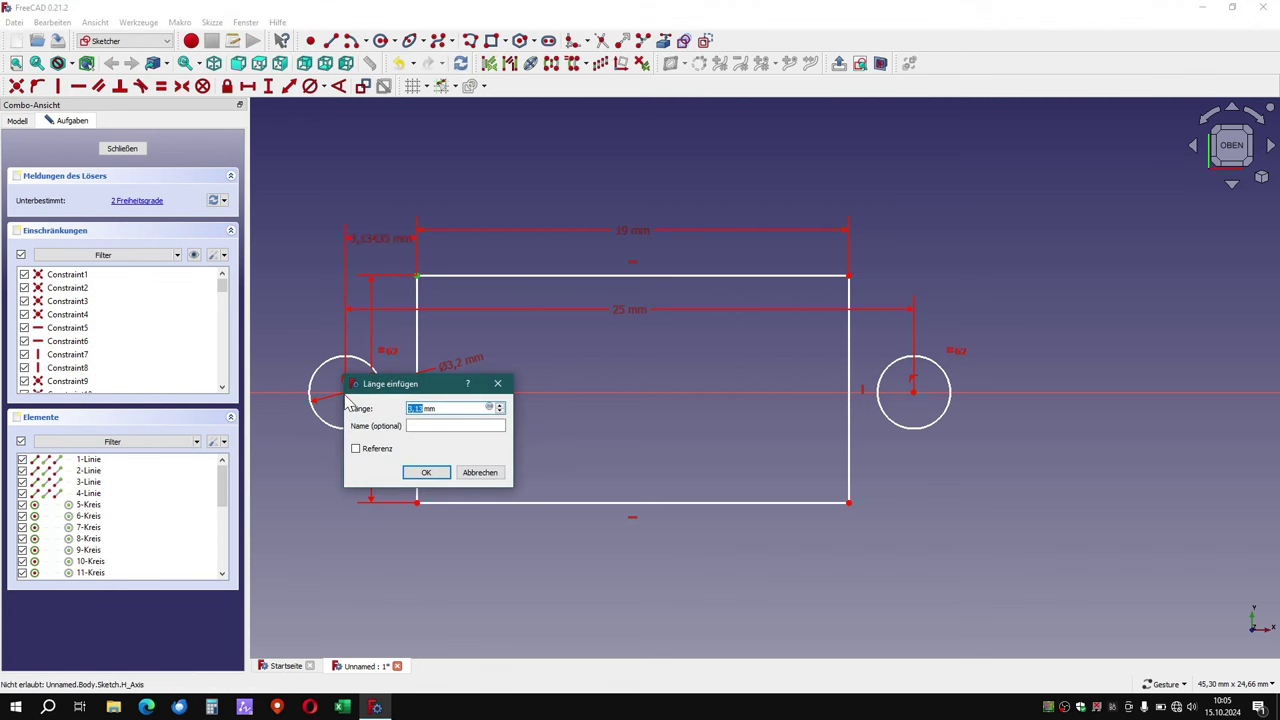
pyautogui.write('5')
pyautogui.press('Return')
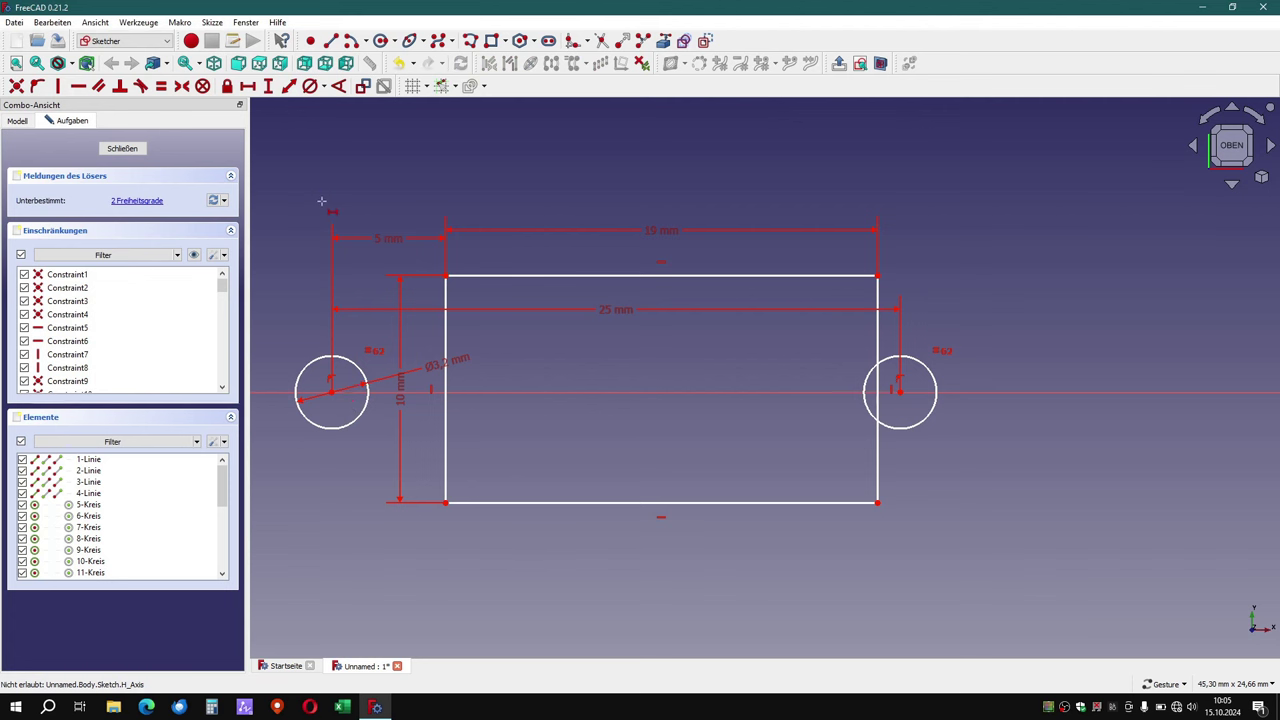
pyautogui.hotkey('ctrl', 'z')
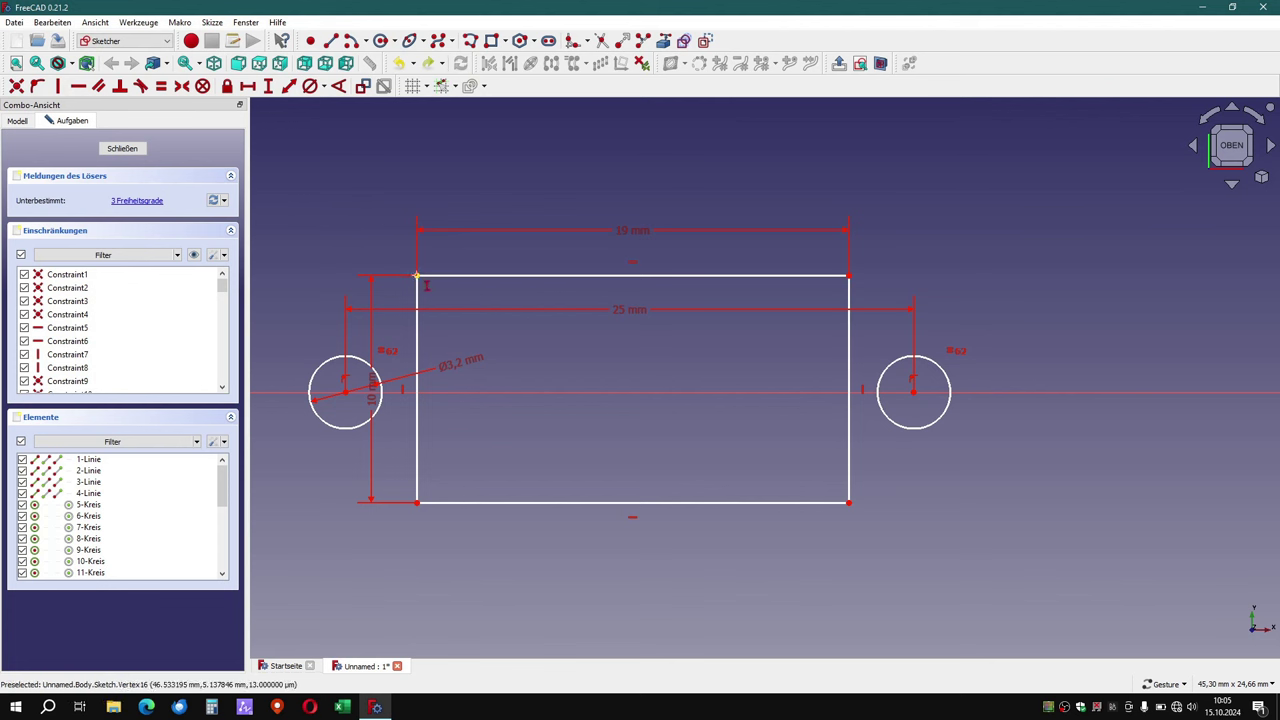
pyautogui.click(417, 275)
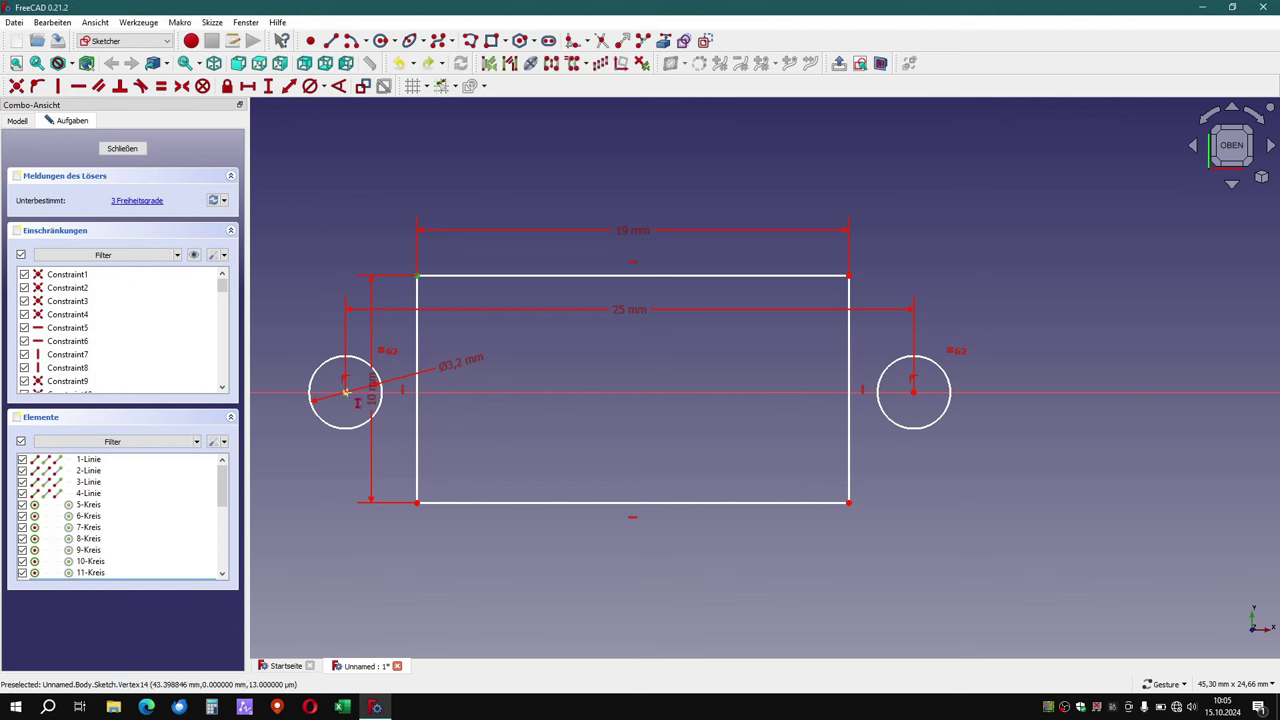
pyautogui.click(345, 392)
pyautogui.write('i10')
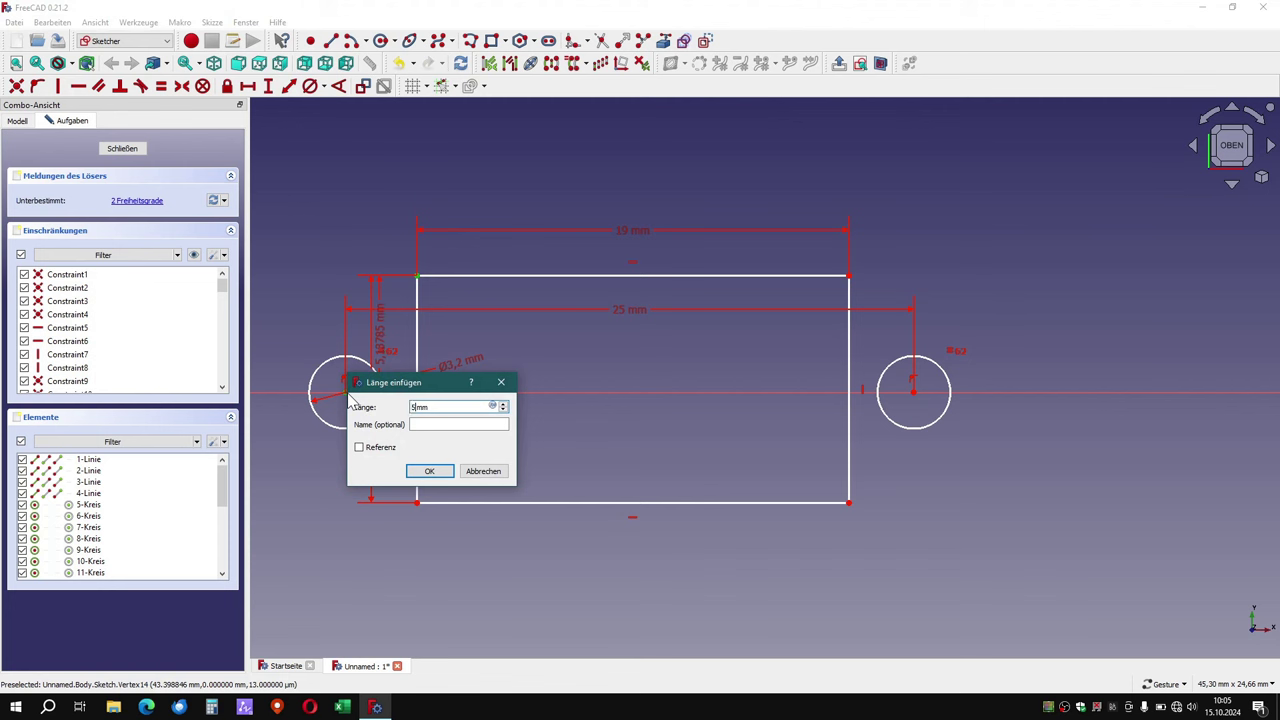
pyautogui.press('Return')
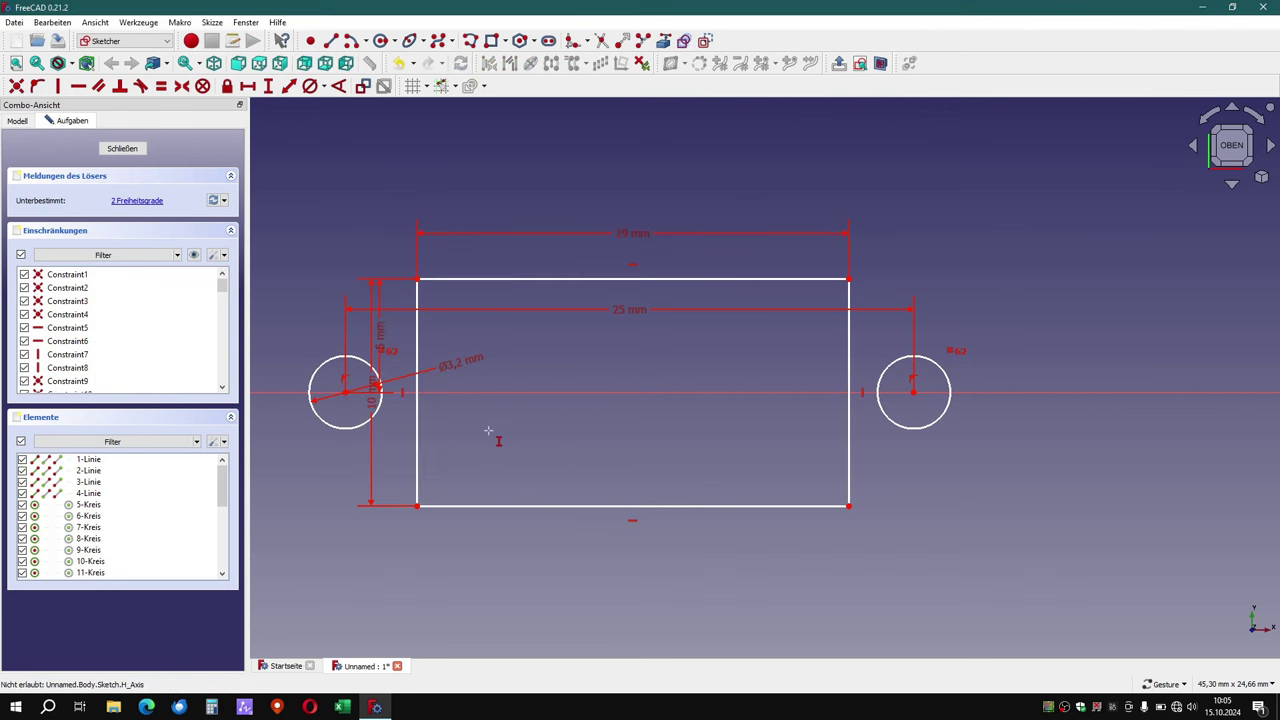
# Move the 10 mm and 5 mm dimensions left, the Ø3.2 label down-left, and the 25/19 mm dimensions up.
pyautogui.press('Escape')
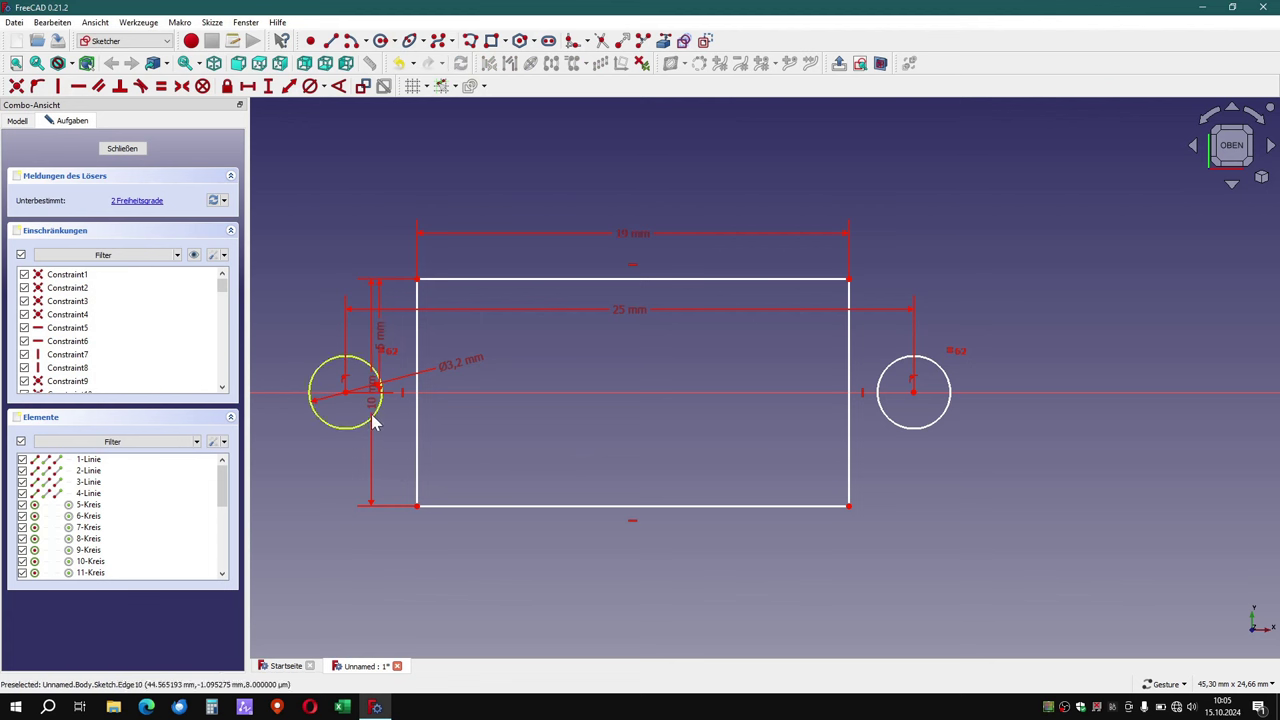
pyautogui.moveTo(368, 405); pyautogui.dragTo(272, 405)
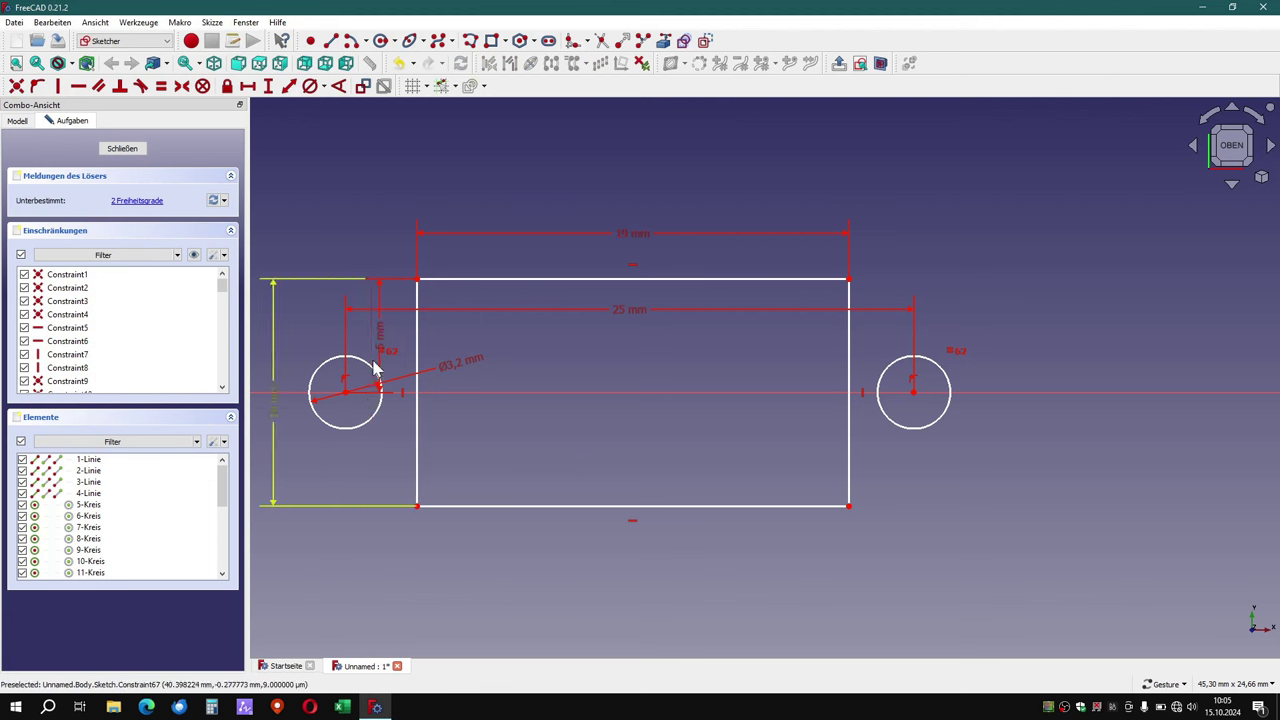
pyautogui.moveTo(385, 347); pyautogui.dragTo(296, 340)
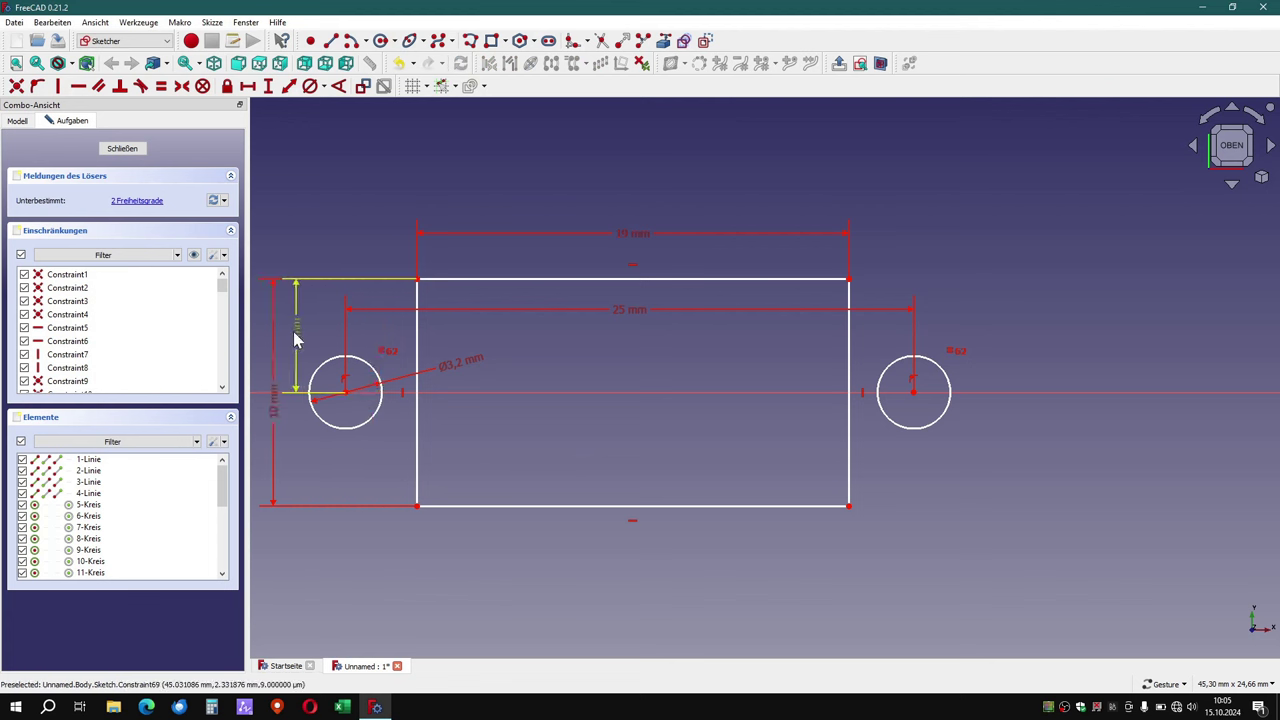
pyautogui.moveTo(275, 414); pyautogui.dragTo(249, 414)
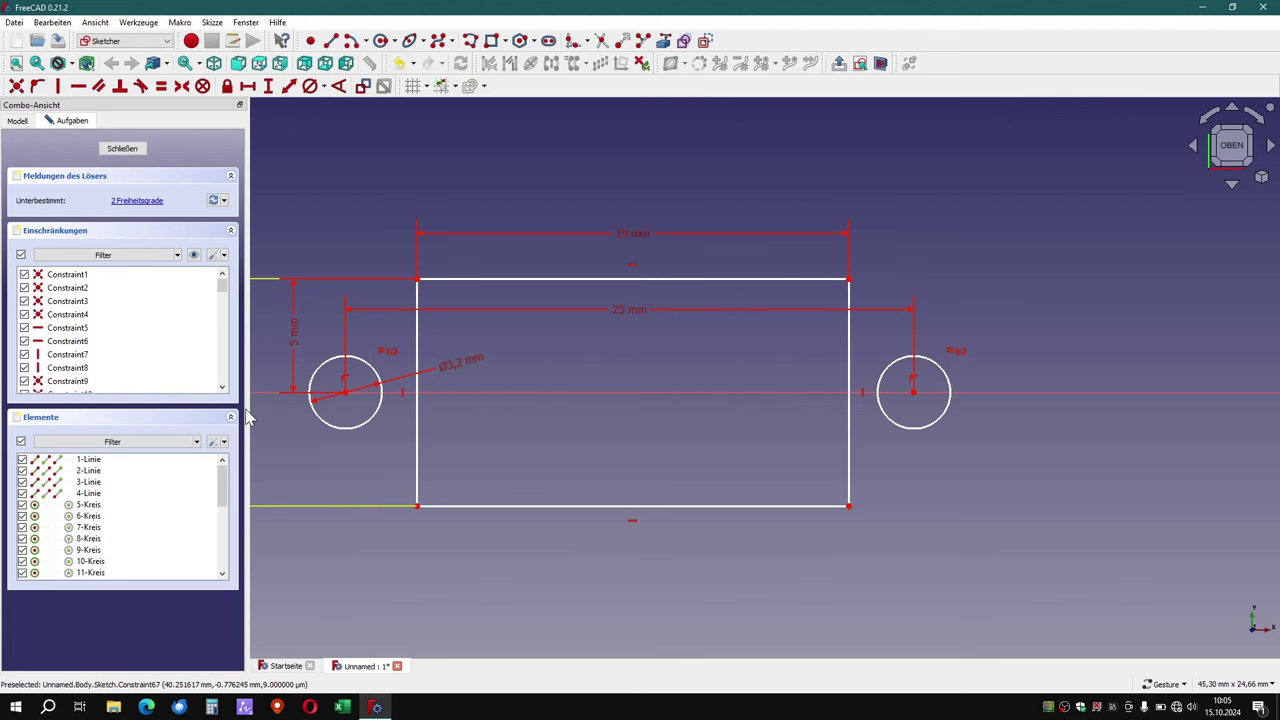
pyautogui.moveTo(474, 371); pyautogui.dragTo(354, 457)
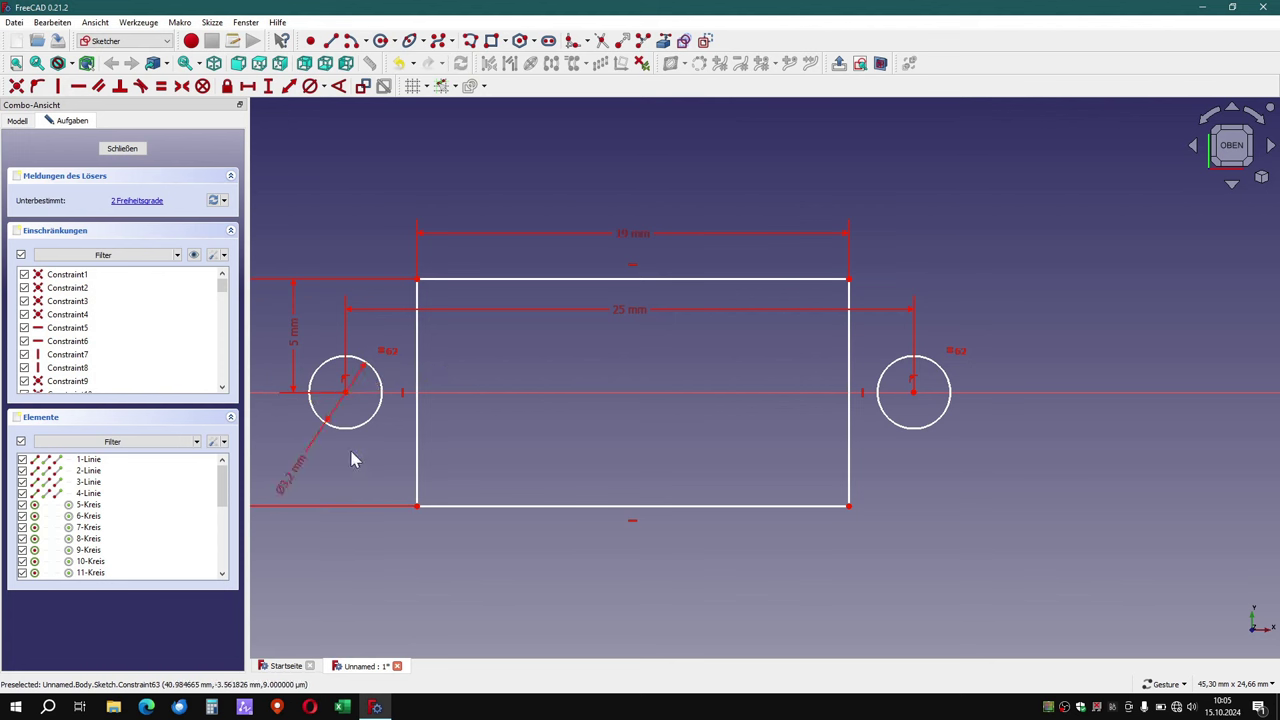
pyautogui.moveTo(633, 311); pyautogui.dragTo(632, 198)
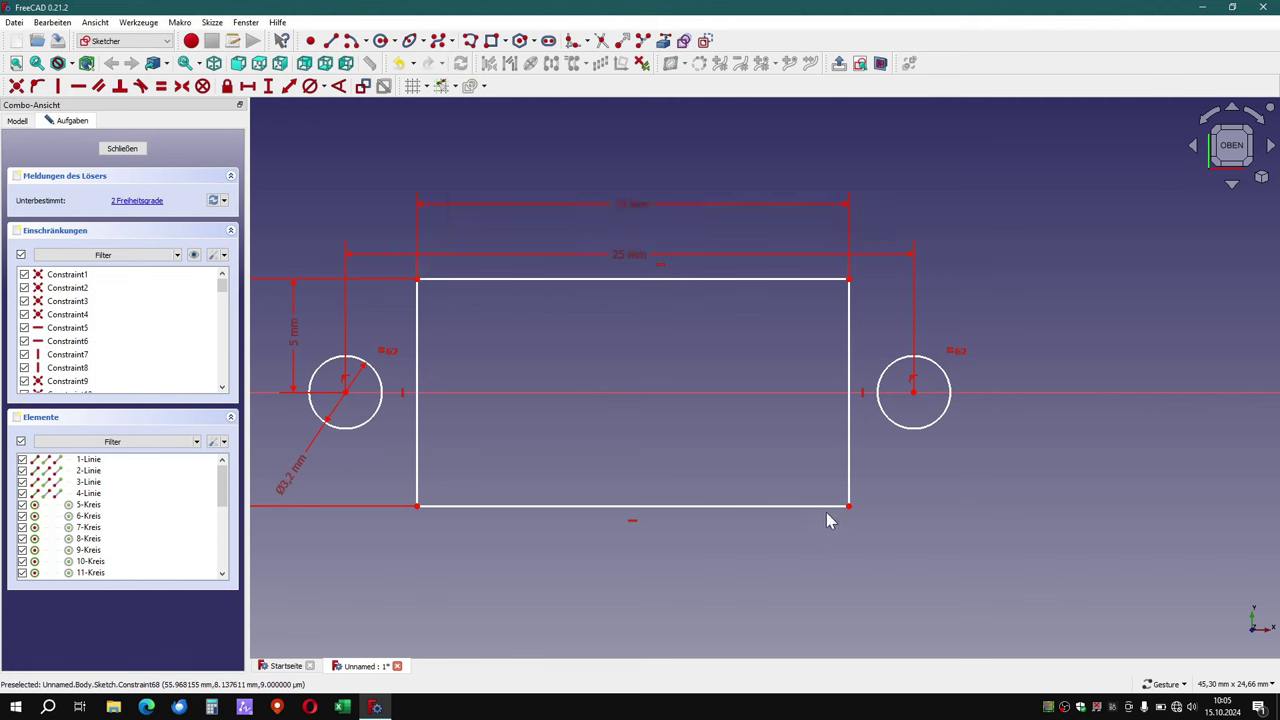
pyautogui.moveTo(847, 506)
pyautogui.mouseDown()
pyautogui.moveTo(834, 512)
pyautogui.moveTo(864, 512)
pyautogui.moveTo(836, 512)
pyautogui.moveTo(851, 517)
pyautogui.mouseUp()
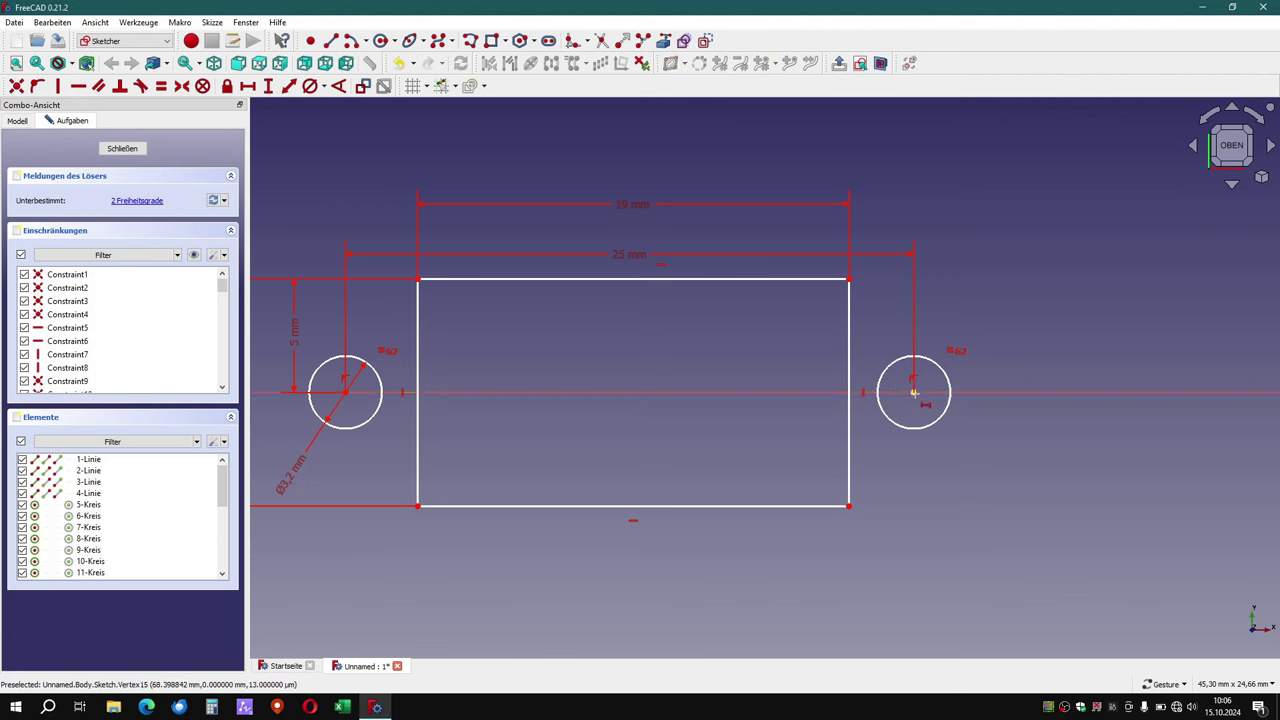
# Fix the right hole's centre 3 mm horizontally from the rectangle's top-right corner.
pyautogui.click(911, 388)
pyautogui.click(849, 280)
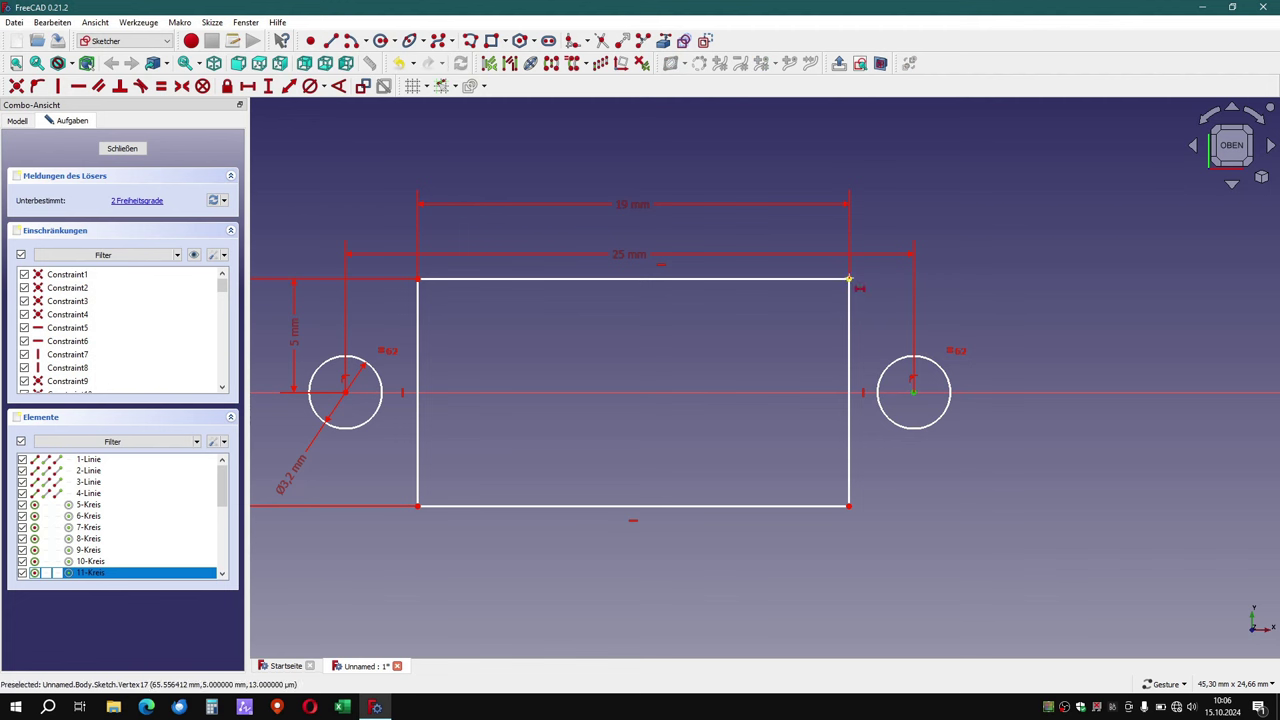
pyautogui.press('i')
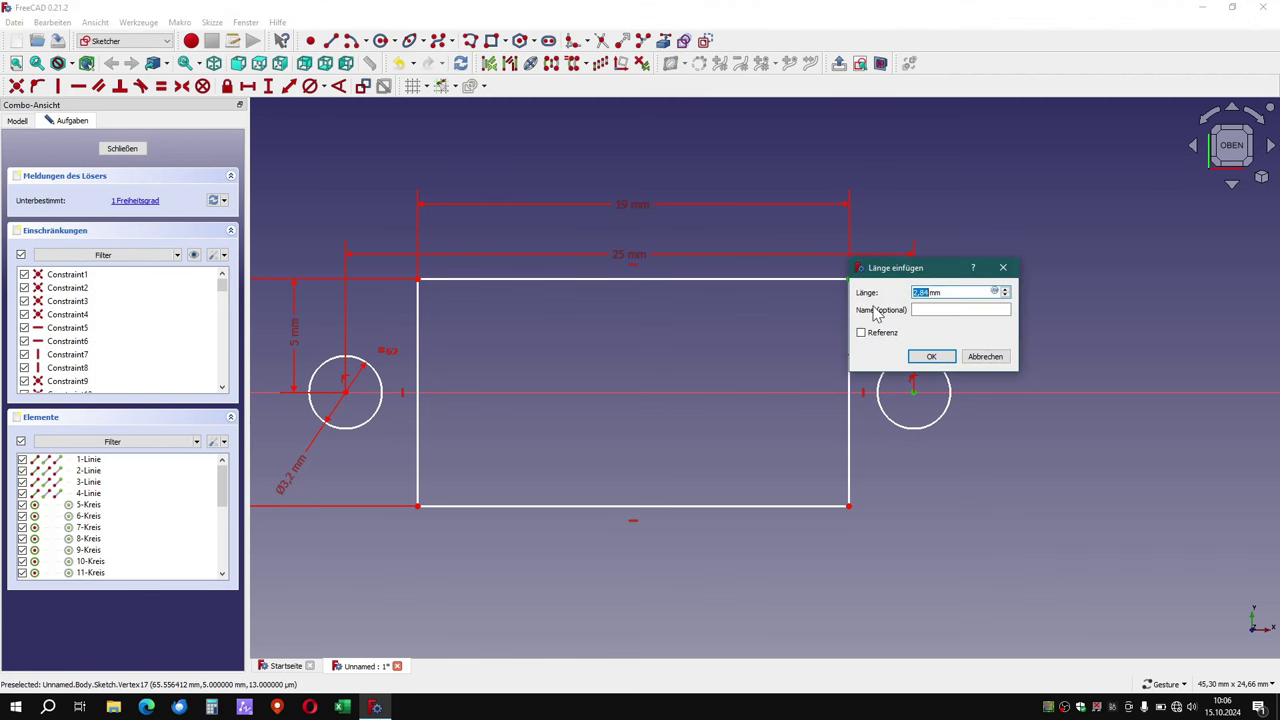
pyautogui.write('3')
pyautogui.press('Return')
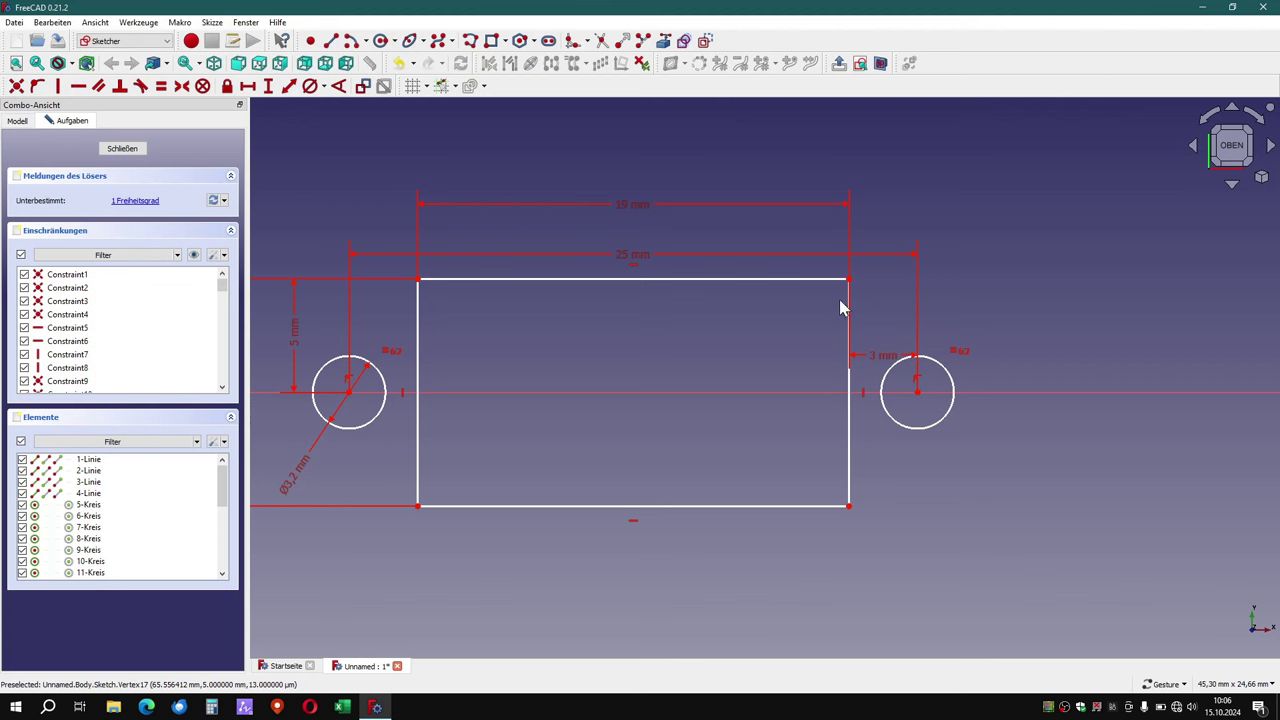
pyautogui.moveTo(873, 357); pyautogui.dragTo(866, 222)
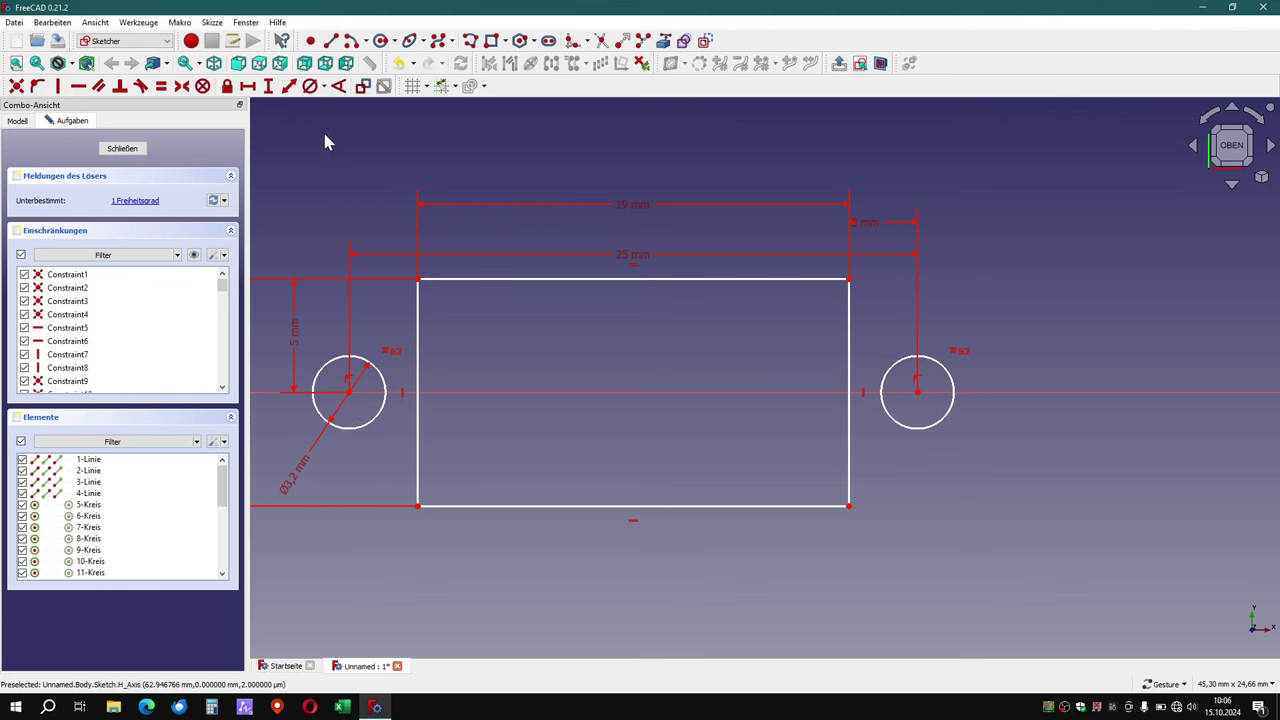
# Fix the left hole's centre 3 mm horizontally from the rectangle's top-left corner.
pyautogui.click(248, 85)
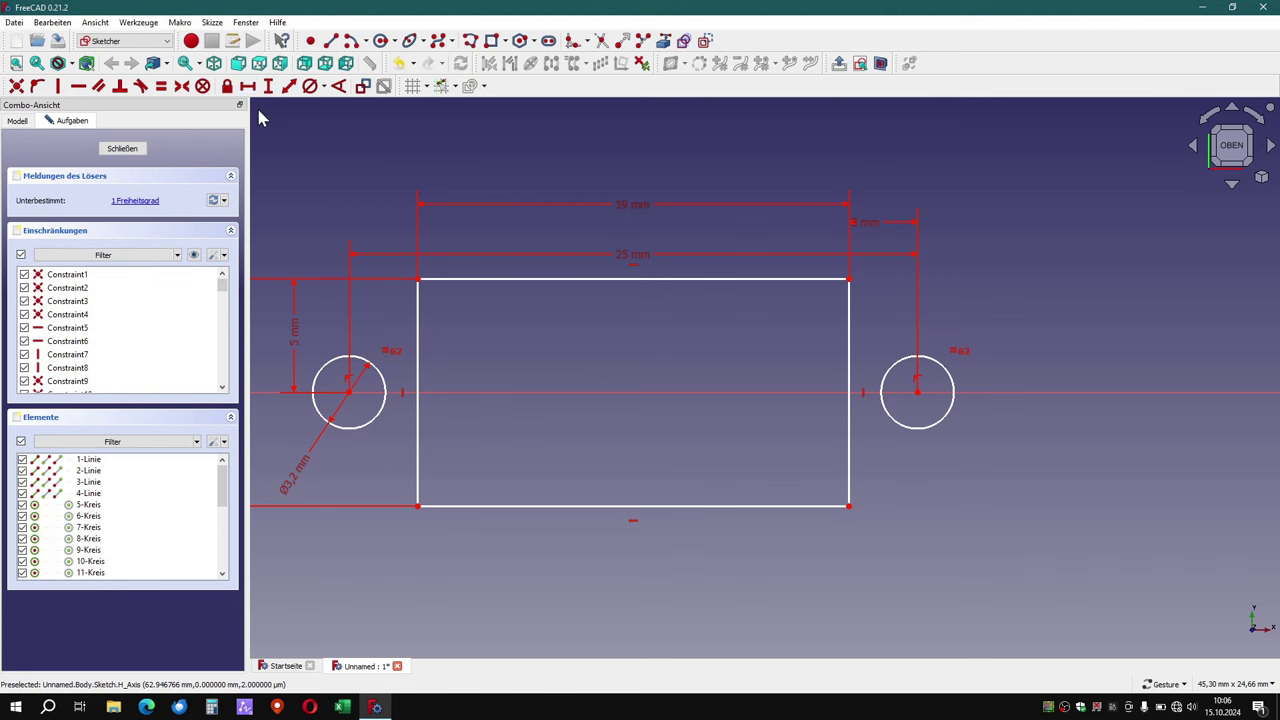
pyautogui.click(418, 279)
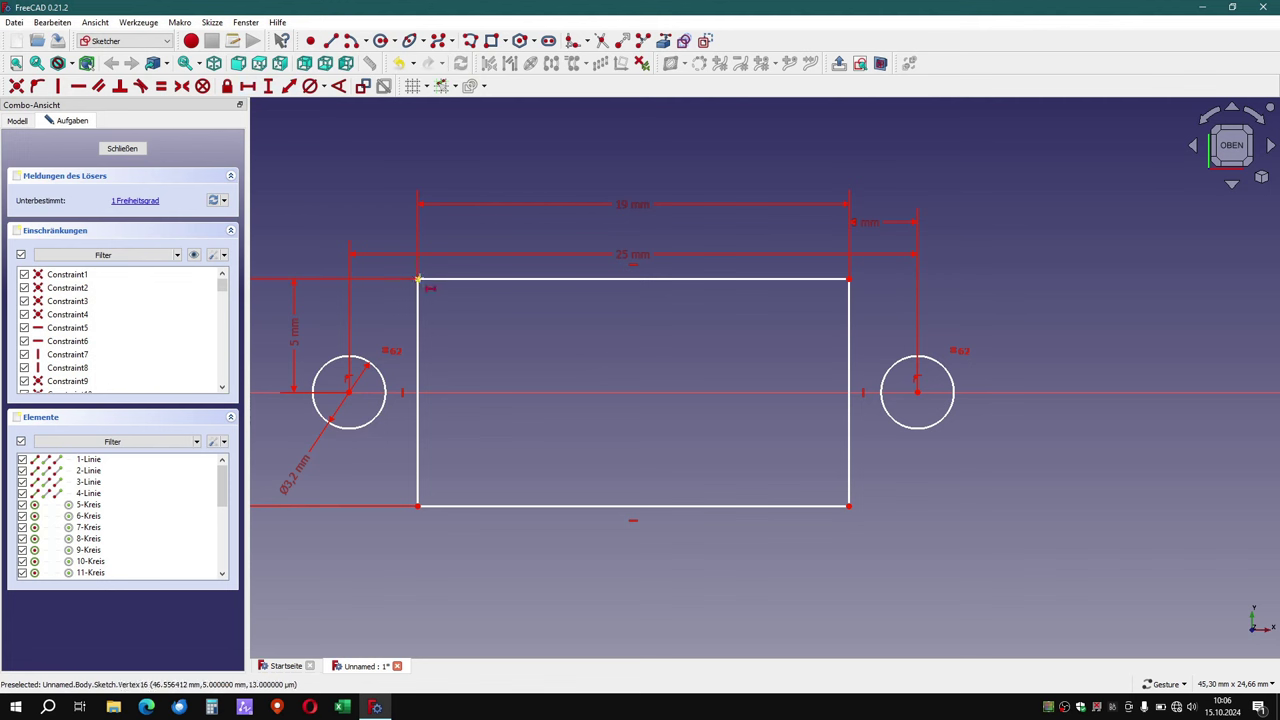
pyautogui.click(349, 391)
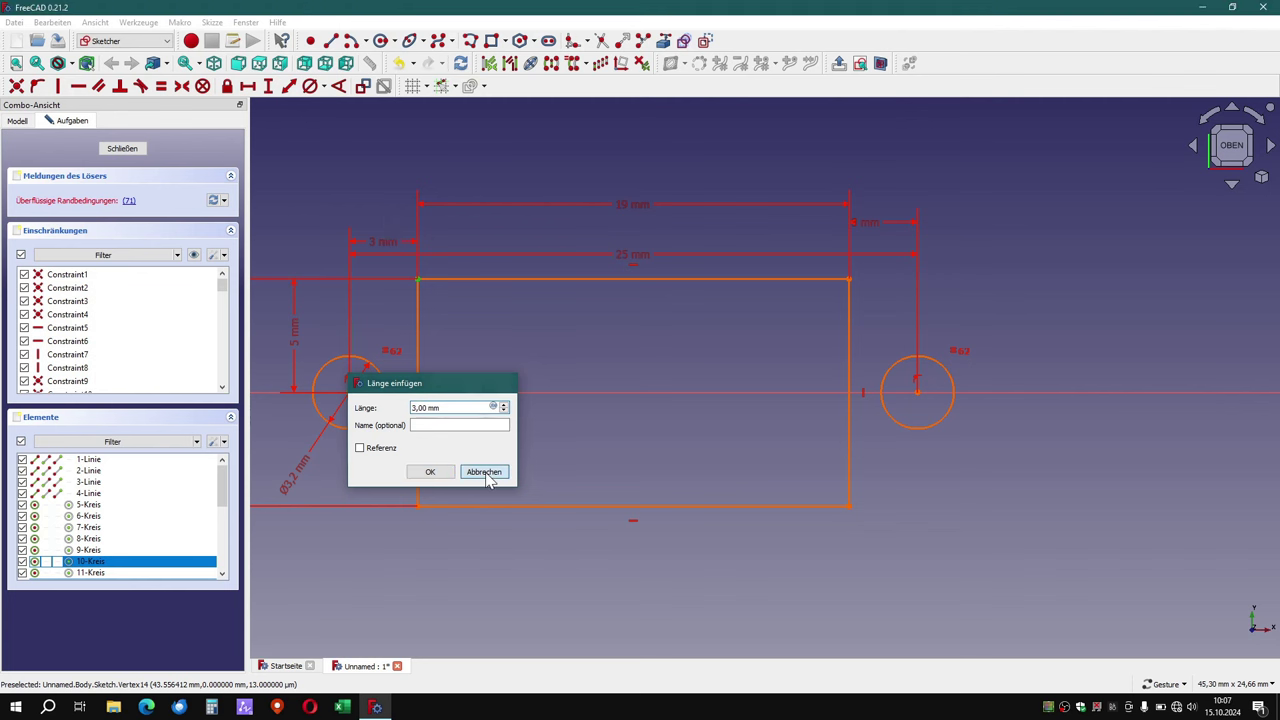
pyautogui.press('Return')
# Drag the 19 × 10 rectangle and its two Ø3.2 holes slightly left, keeping the origin in view.
pyautogui.scroll(-2, 664, 500)
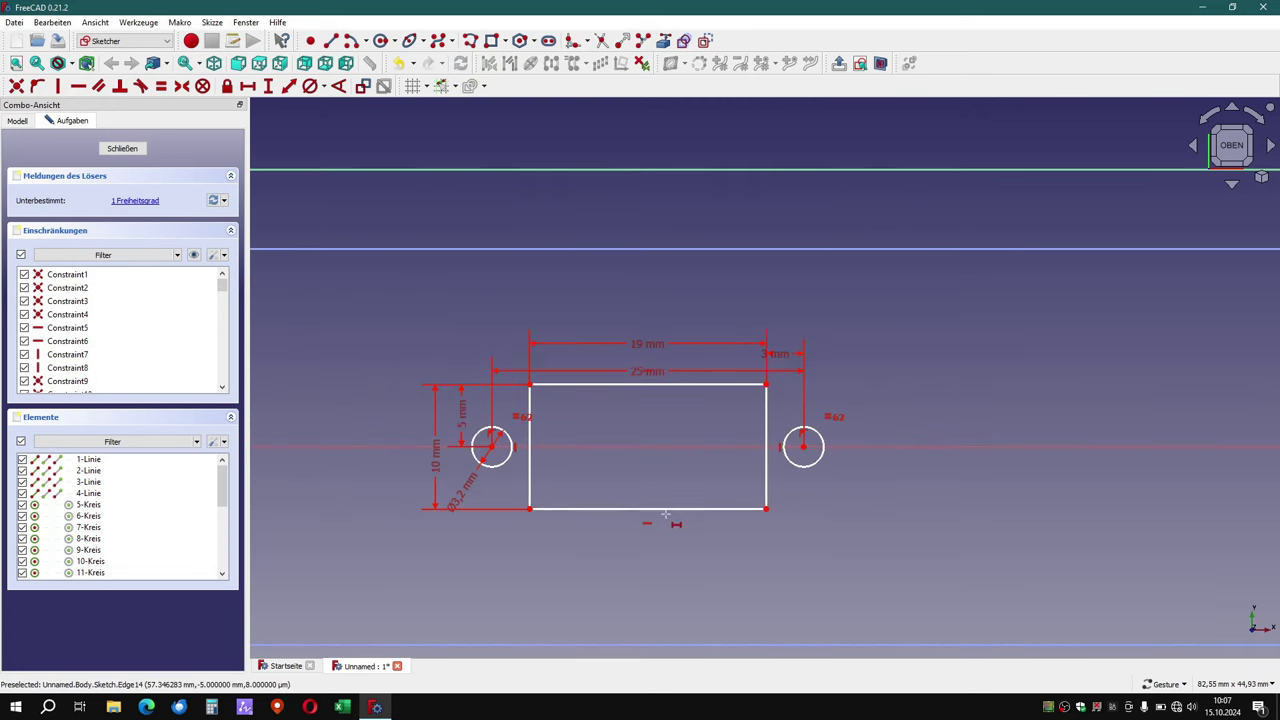
pyautogui.scroll(-2, 676, 536)
pyautogui.scroll(-2, 678, 537)
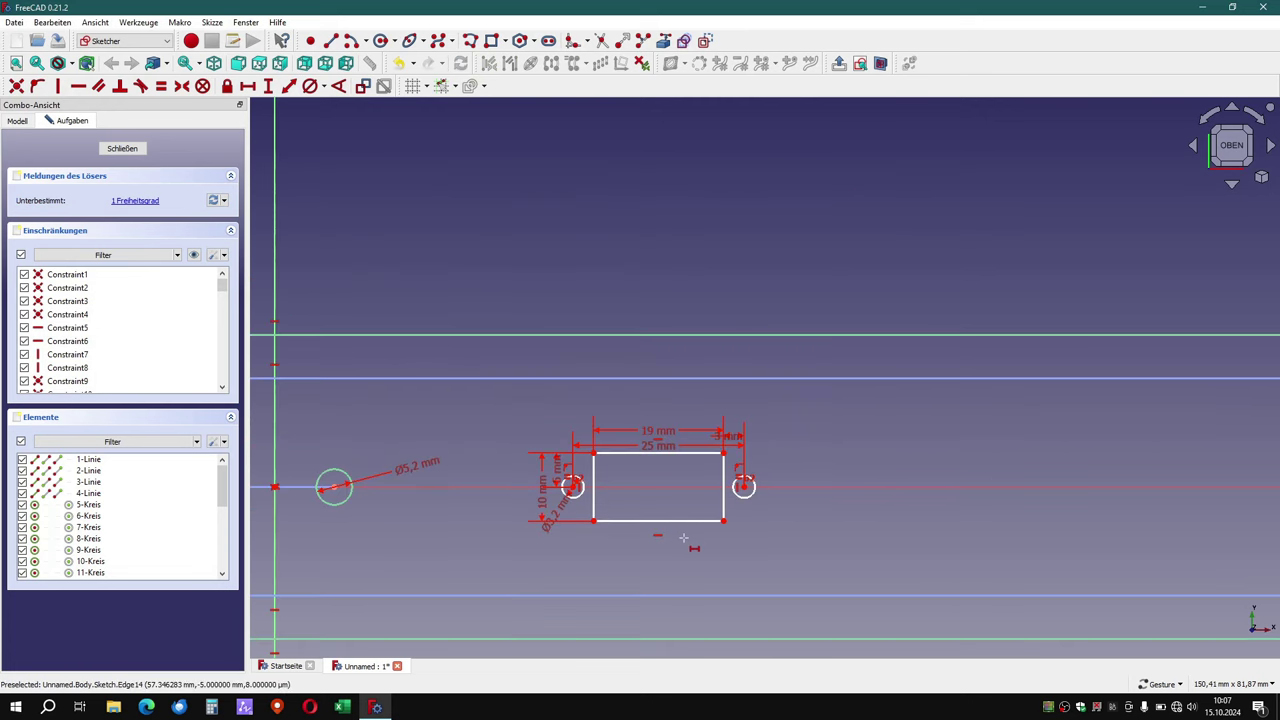
pyautogui.scroll(1, 683, 538)
pyautogui.scroll(-1, 683, 538)
pyautogui.press('Escape')
pyautogui.moveTo(621, 521)
pyautogui.mouseDown()
pyautogui.moveTo(564, 521)
pyautogui.moveTo(951, 523)
pyautogui.moveTo(598, 521)
pyautogui.mouseUp()
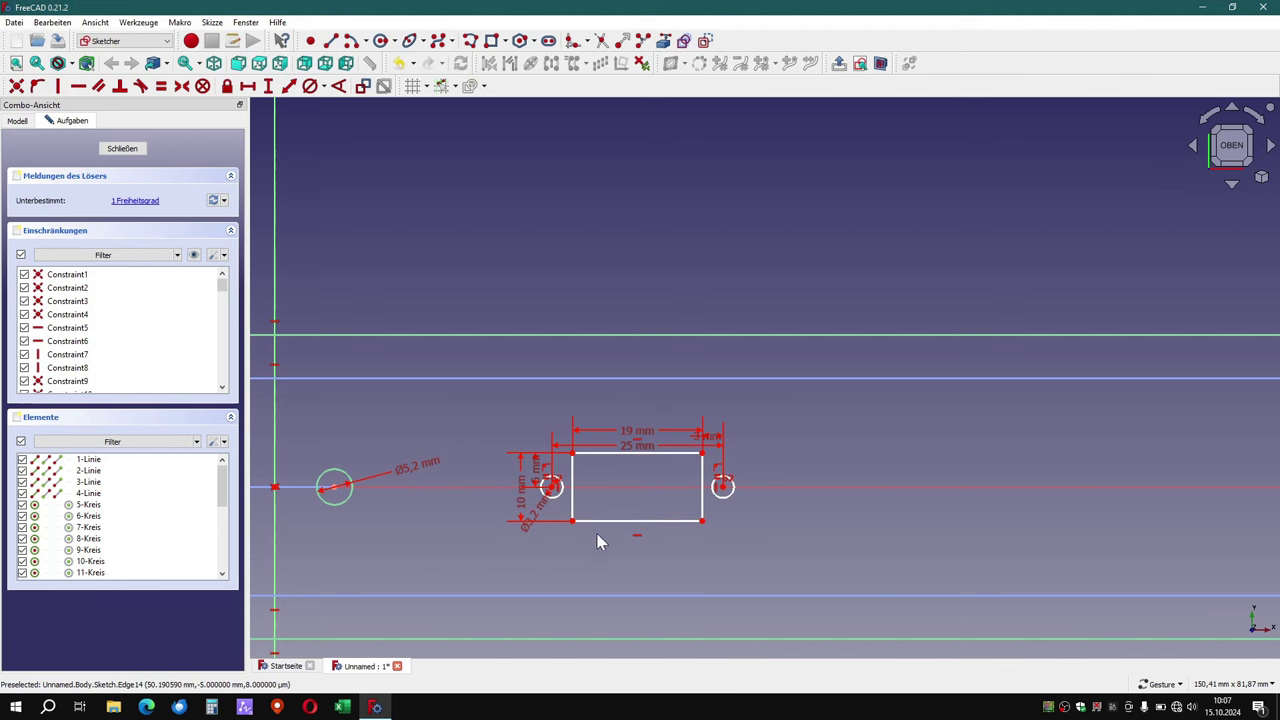
pyautogui.moveTo(600, 566); pyautogui.dragTo(716, 547, button='right')
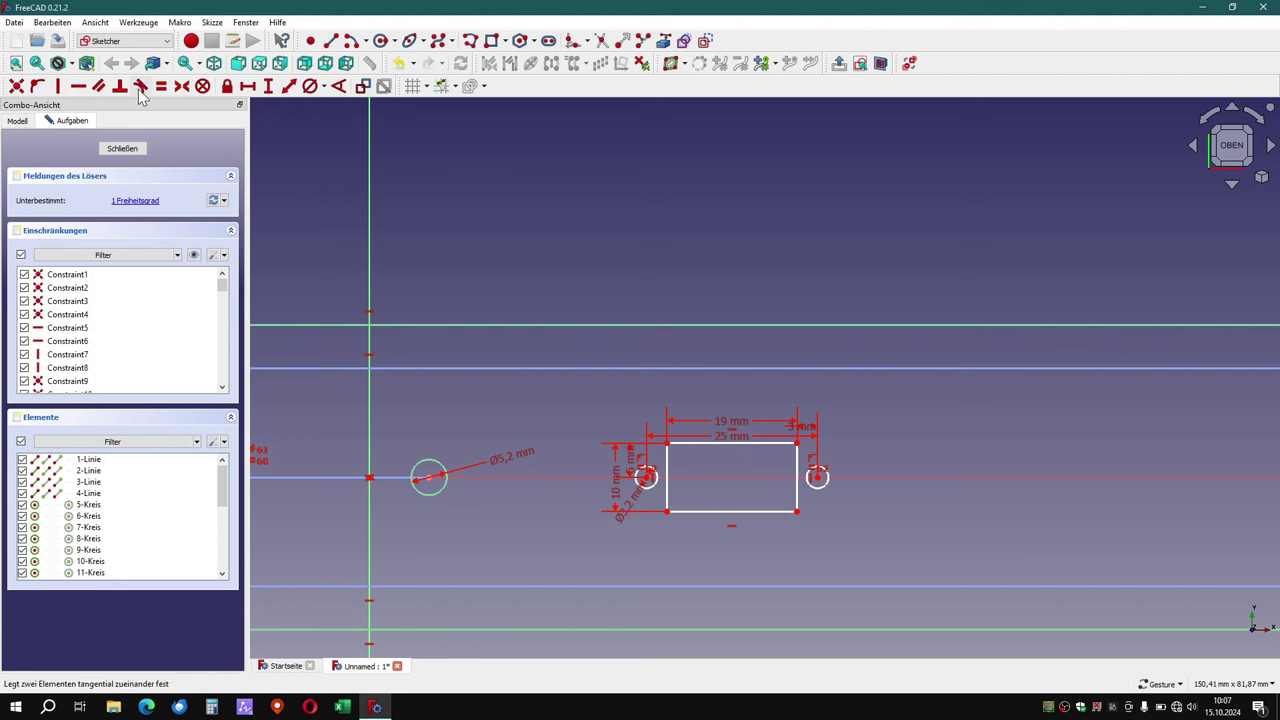
# Dimension the origin to the left hole's centre horizontally as 70-(25/2), giving 57.5 mm.
pyautogui.click(252, 86)
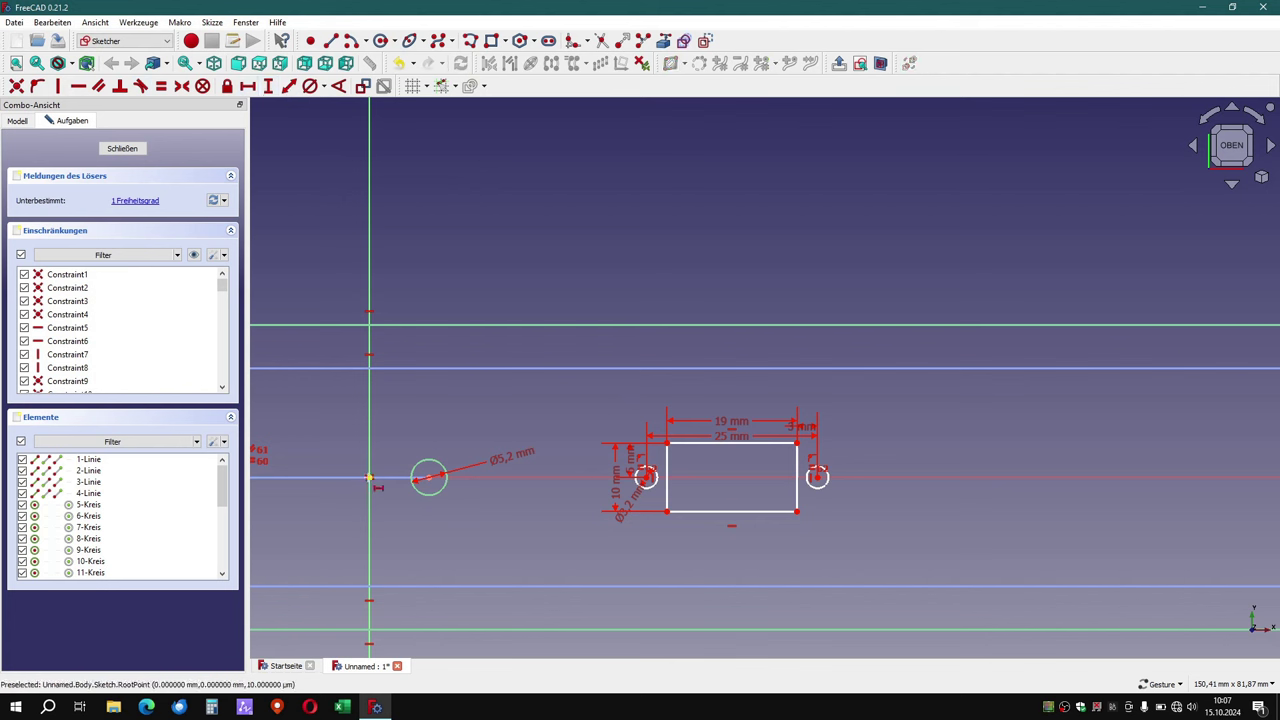
pyautogui.click(369, 478)
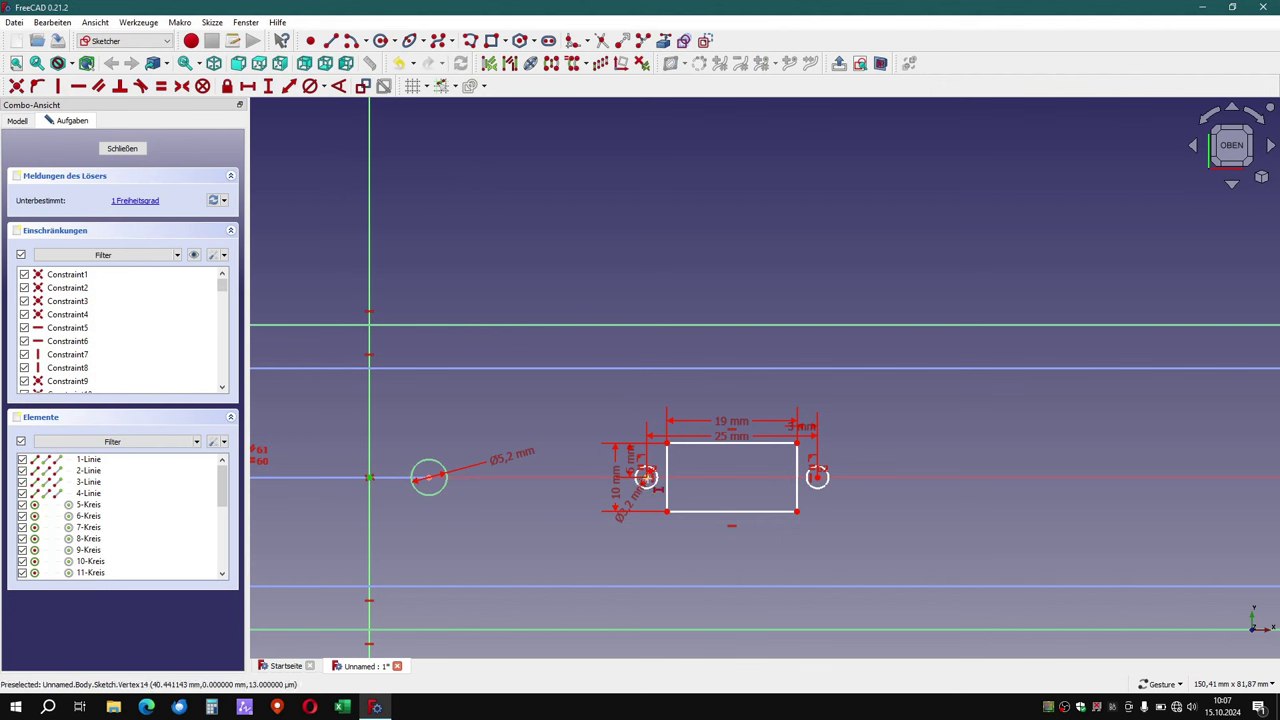
pyautogui.click(646, 477)
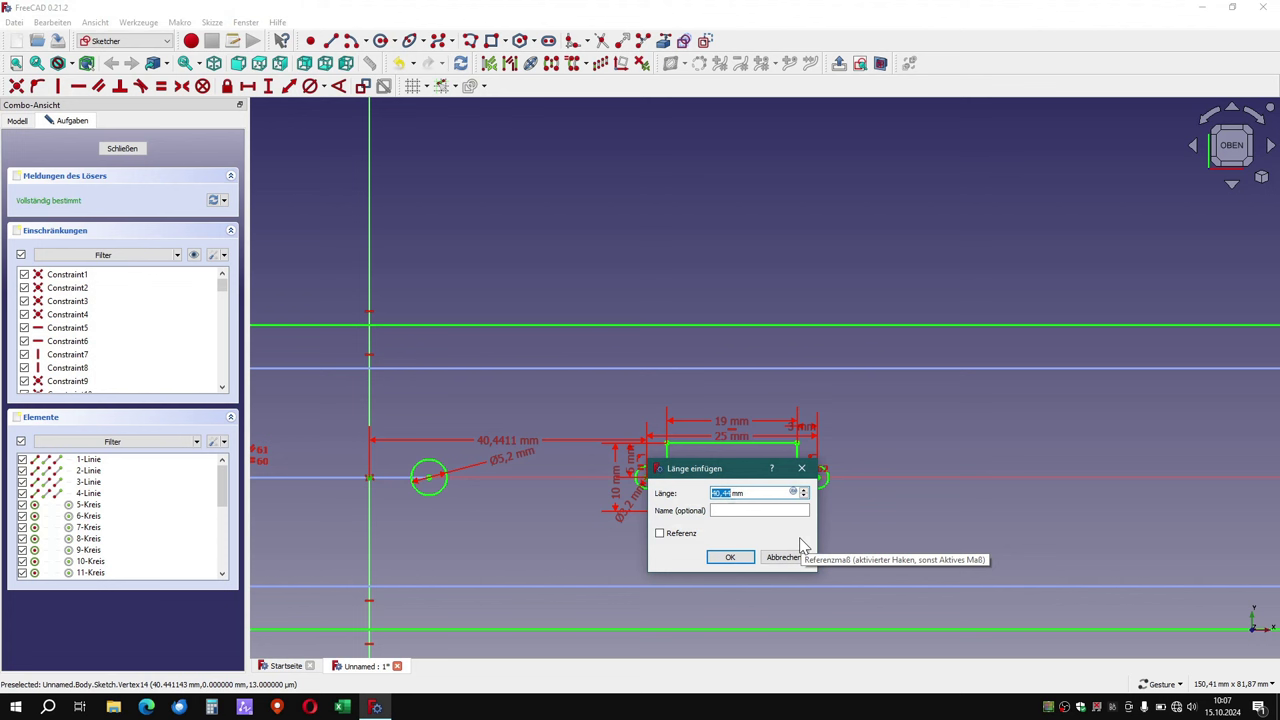
pyautogui.write('70')
pyautogui.write('-')
pyautogui.write('(')
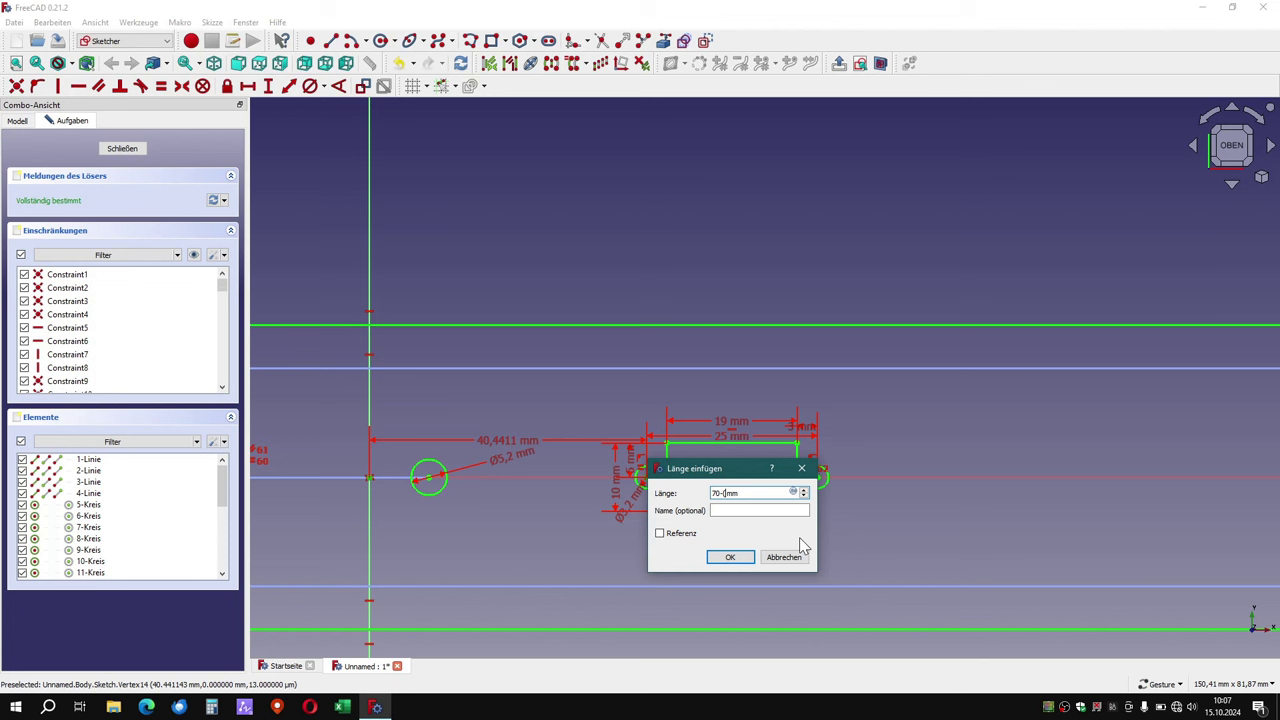
pyautogui.write('25/2')
pyautogui.write(')')
pyautogui.press('Return')
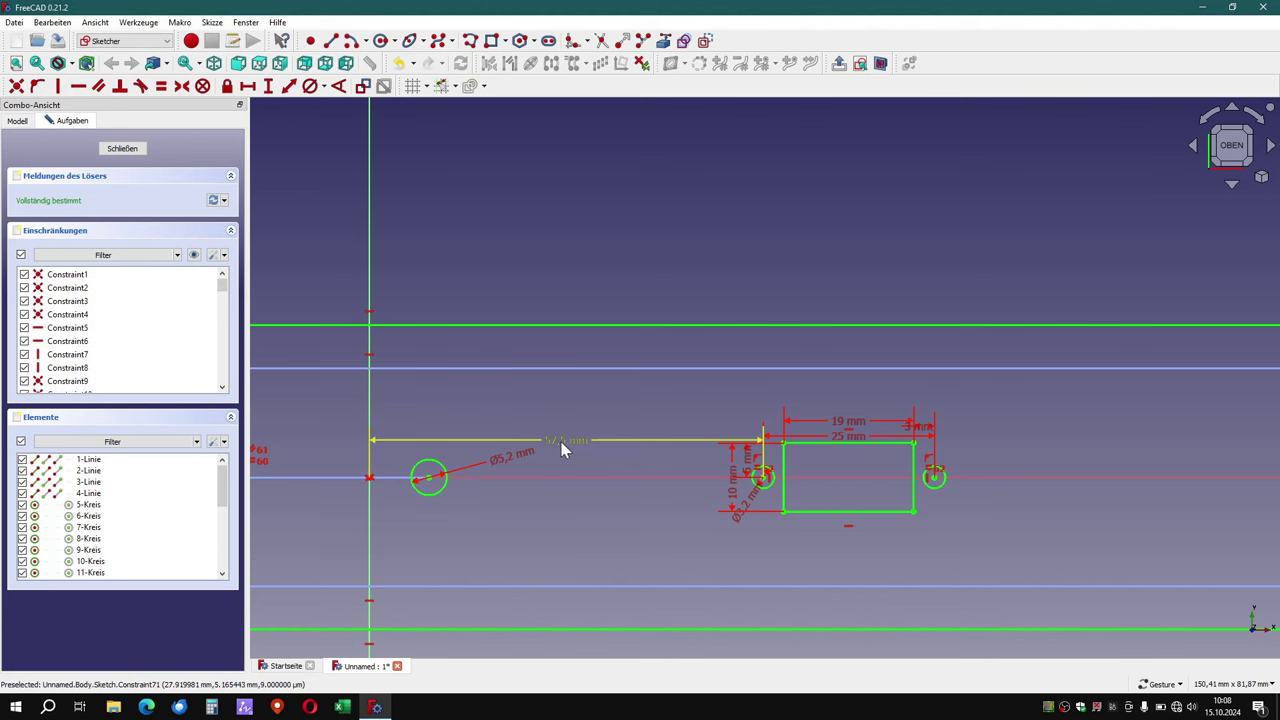
# Move the 57.5 mm and 25 mm dimensions upward and the 3 mm label right to clear overlaps.
pyautogui.moveTo(562, 440); pyautogui.dragTo(560, 413)
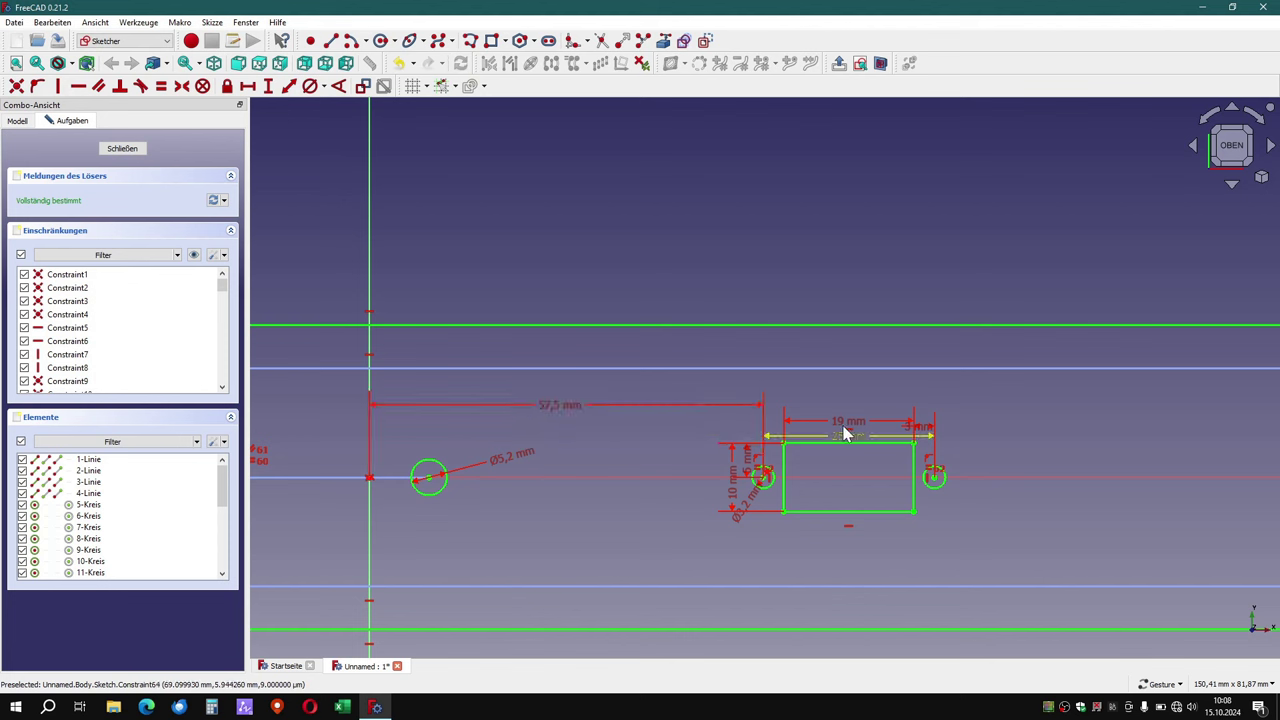
pyautogui.moveTo(848, 437); pyautogui.dragTo(843, 410)
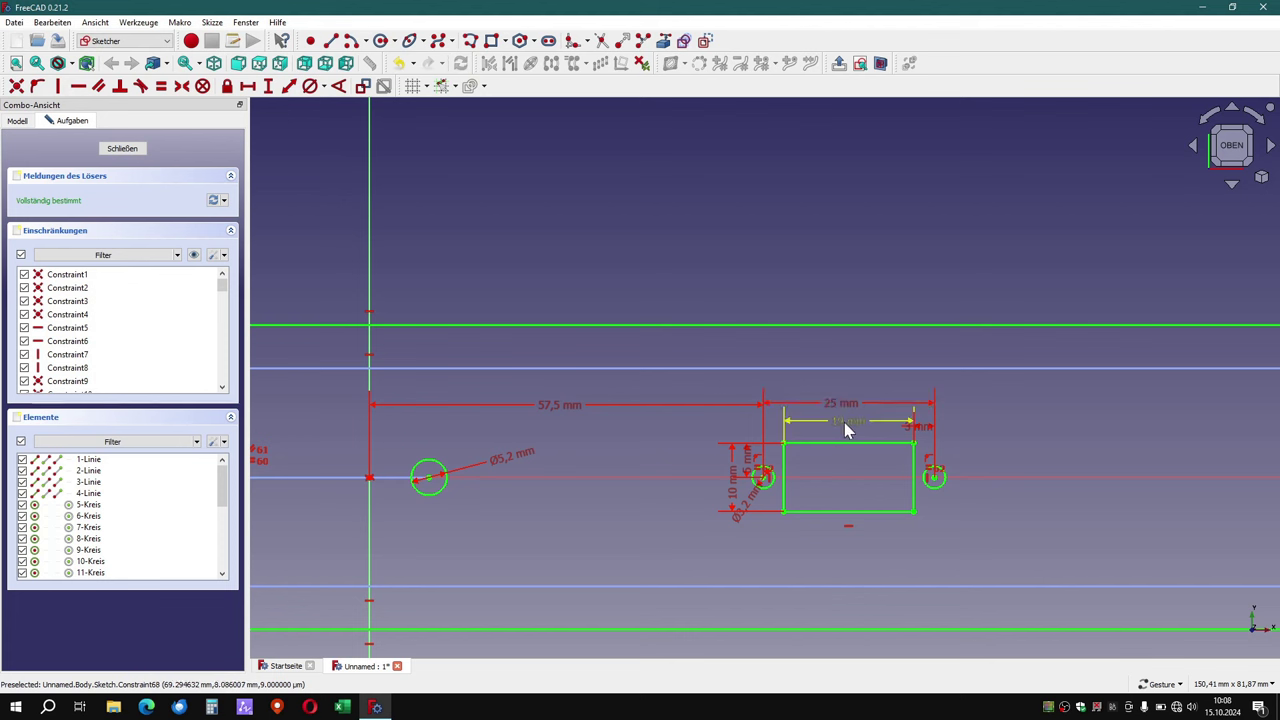
pyautogui.rightClick(845, 428)
pyautogui.click(1055, 434)
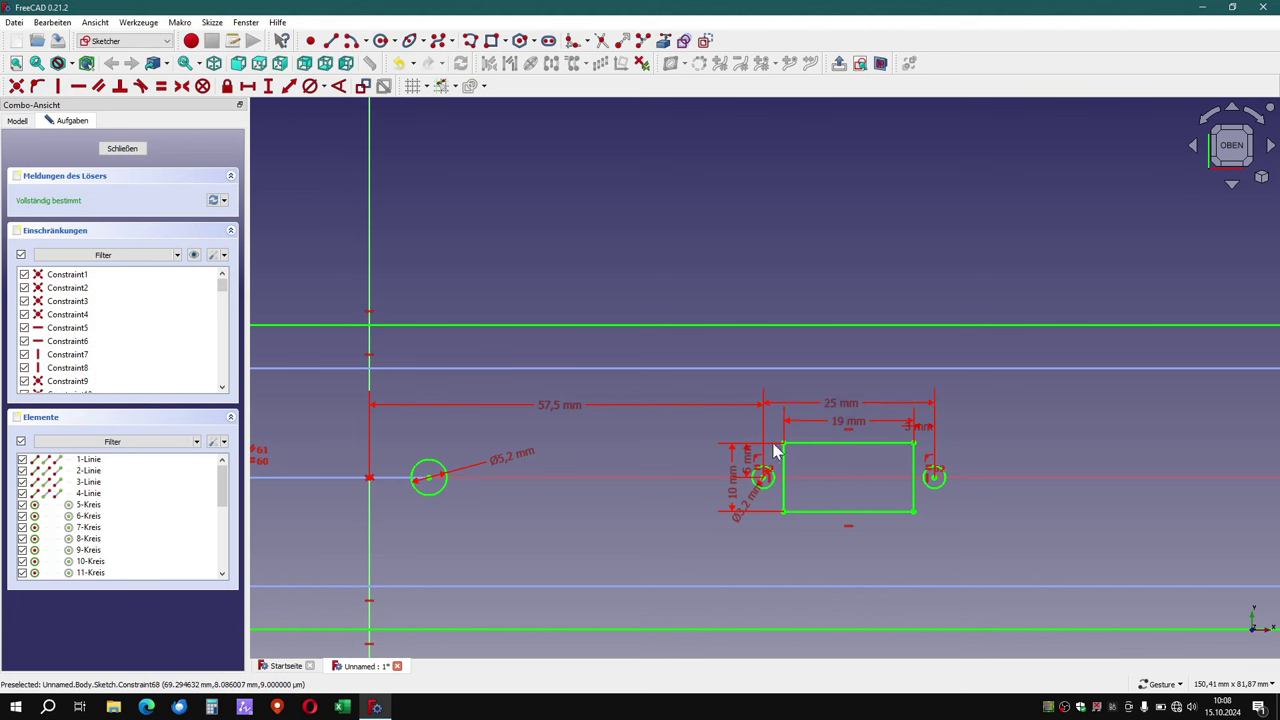
pyautogui.click(838, 425)
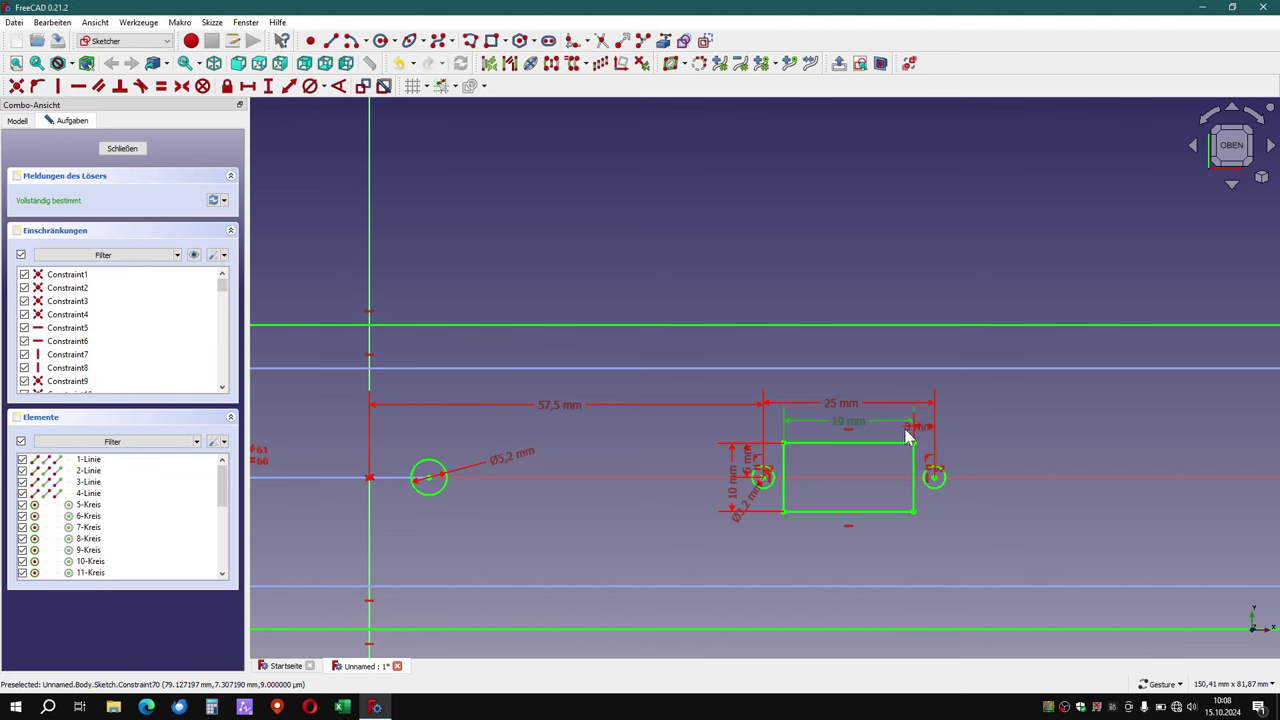
pyautogui.moveTo(908, 437); pyautogui.dragTo(1006, 432)
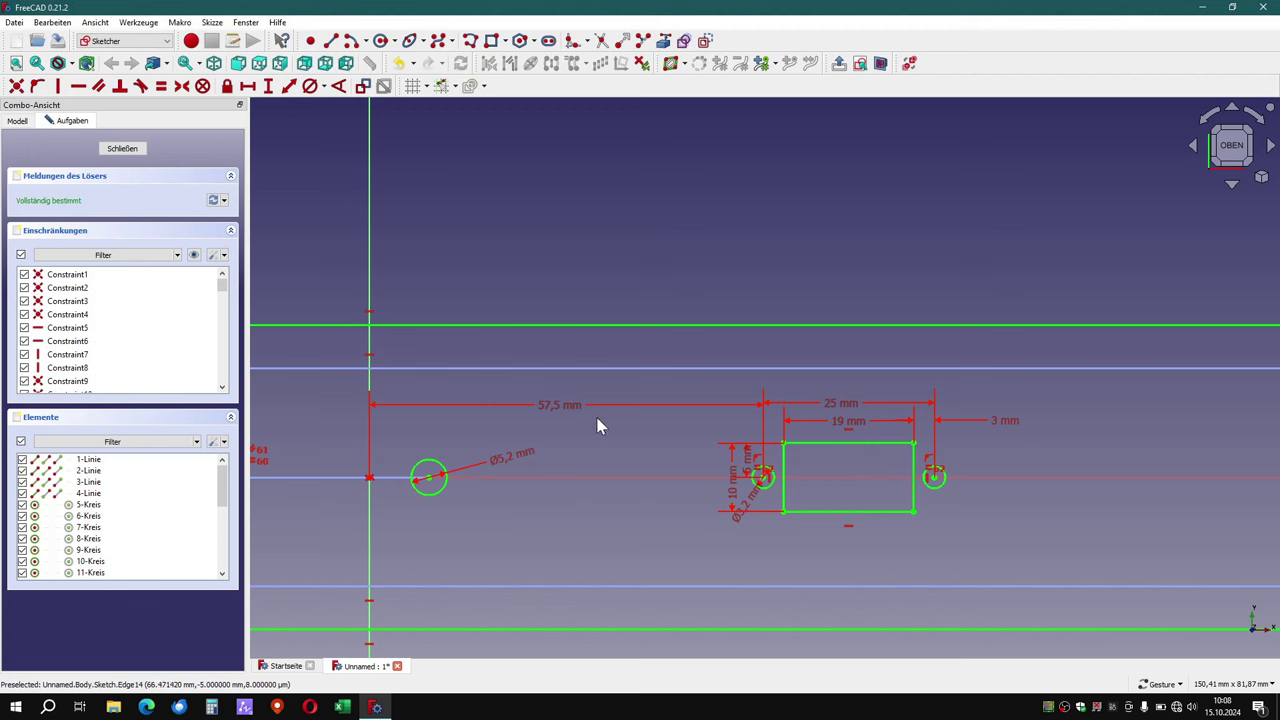
pyautogui.rightClick(819, 556)
pyautogui.press('Escape')
pyautogui.scroll(-2, 700, 560)
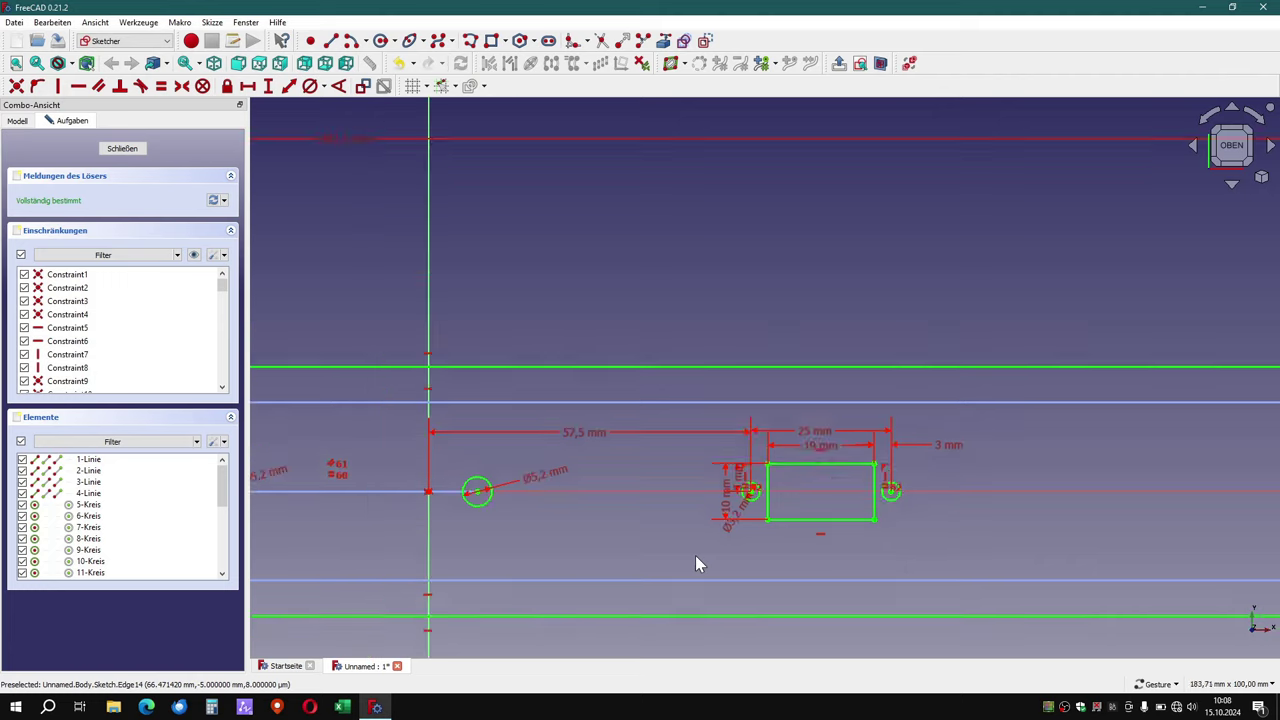
pyautogui.scroll(-3, 696, 555)
pyautogui.scroll(-2, 696, 555)
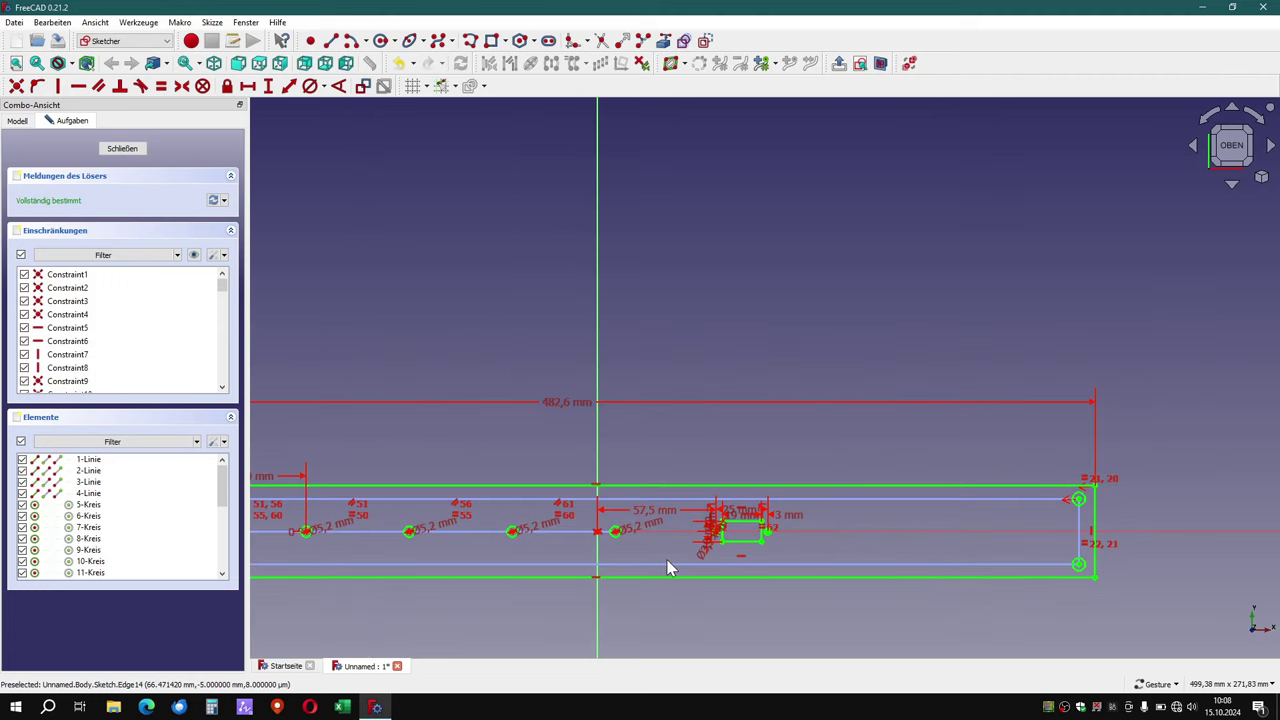
pyautogui.scroll(3, 787, 560)
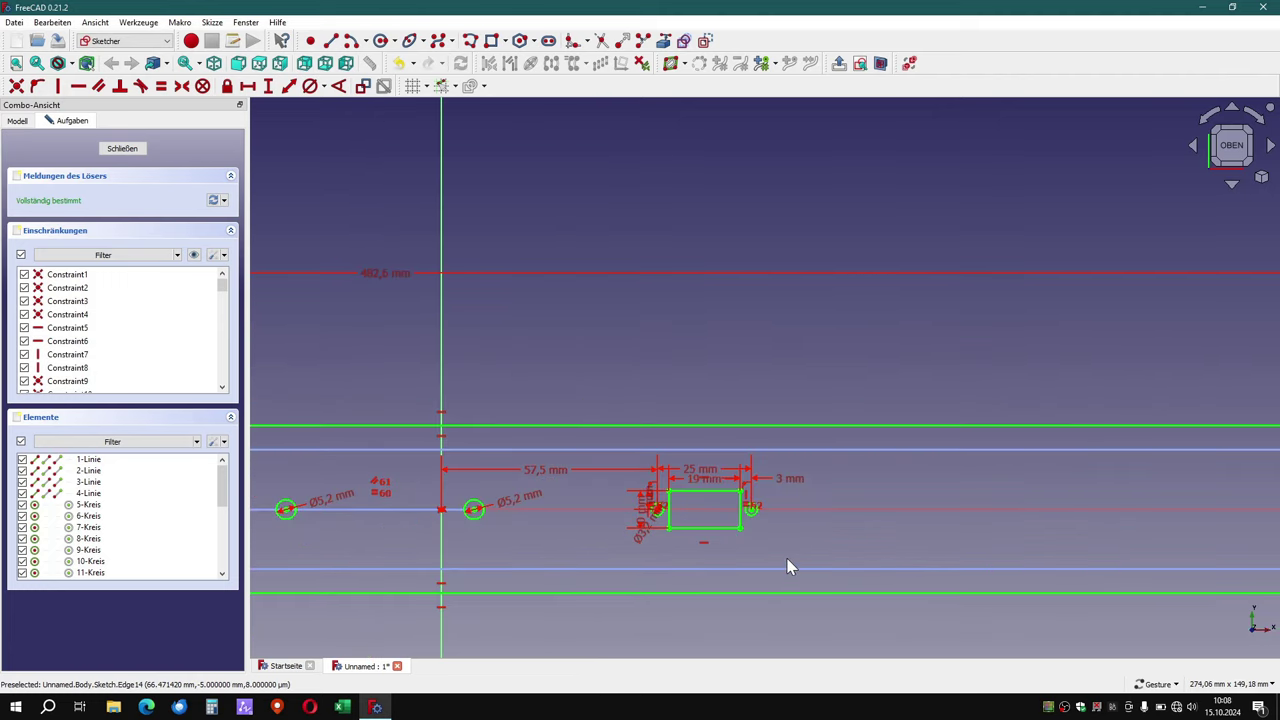
pyautogui.scroll(2, 787, 567)
pyautogui.scroll(1, 803, 570)
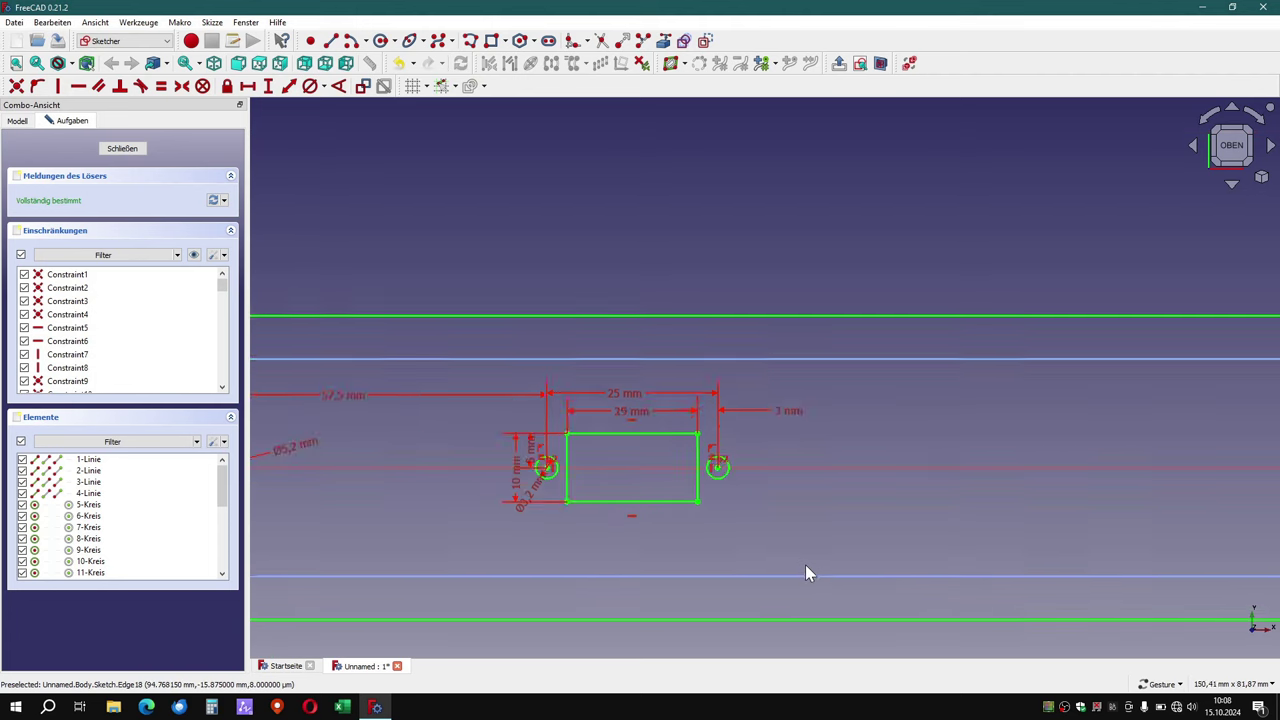
pyautogui.scroll(1, 808, 572)
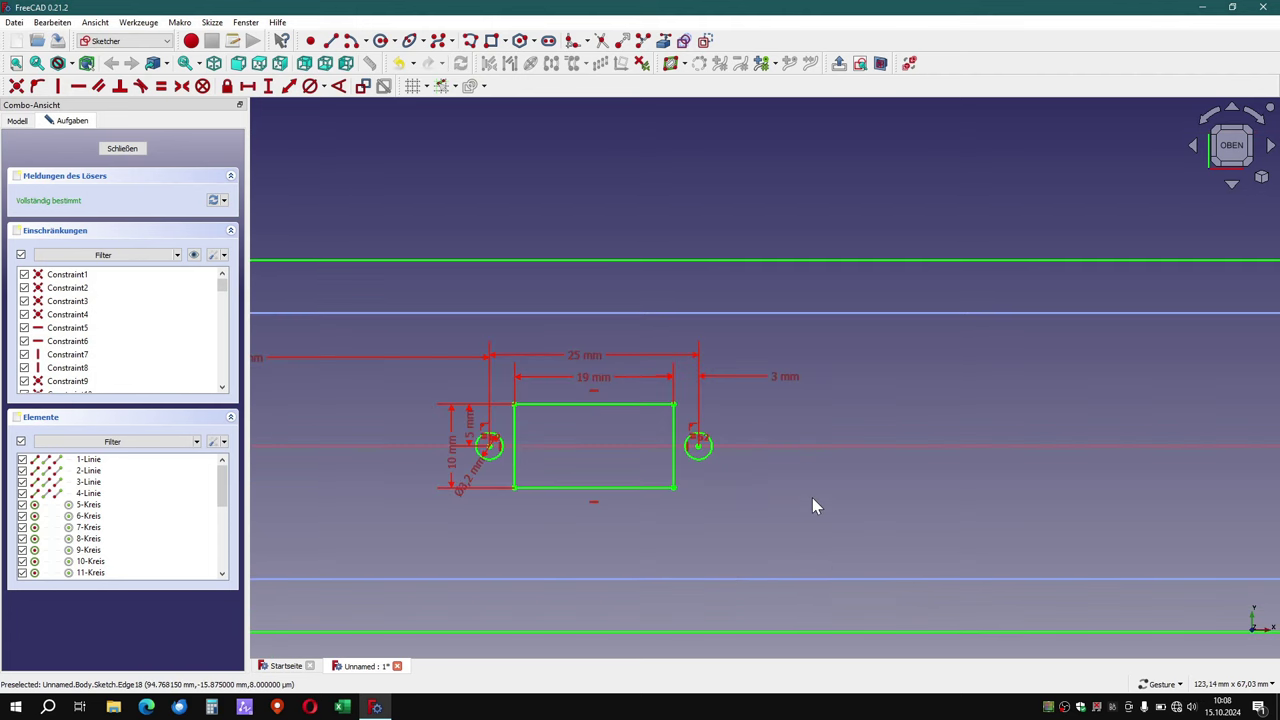
pyautogui.scroll(-1, 758, 493)
pyautogui.scroll(-1, 753, 492)
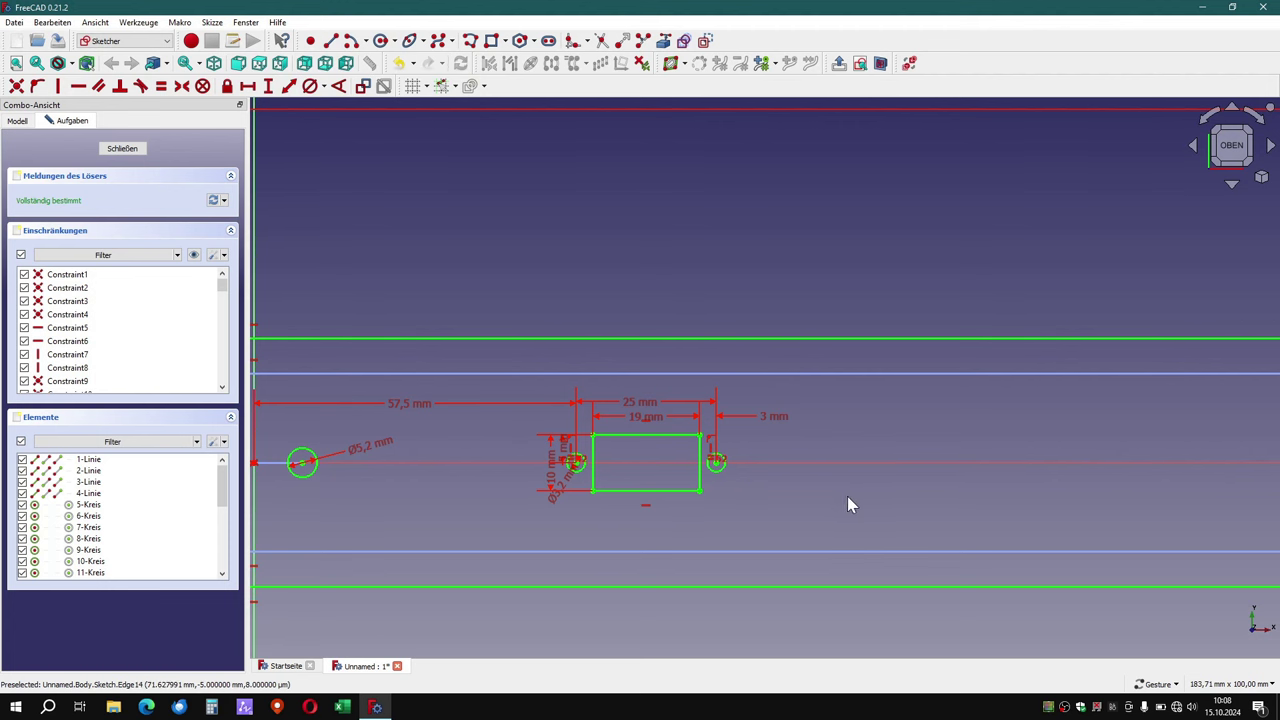
pyautogui.scroll(1, 848, 496)
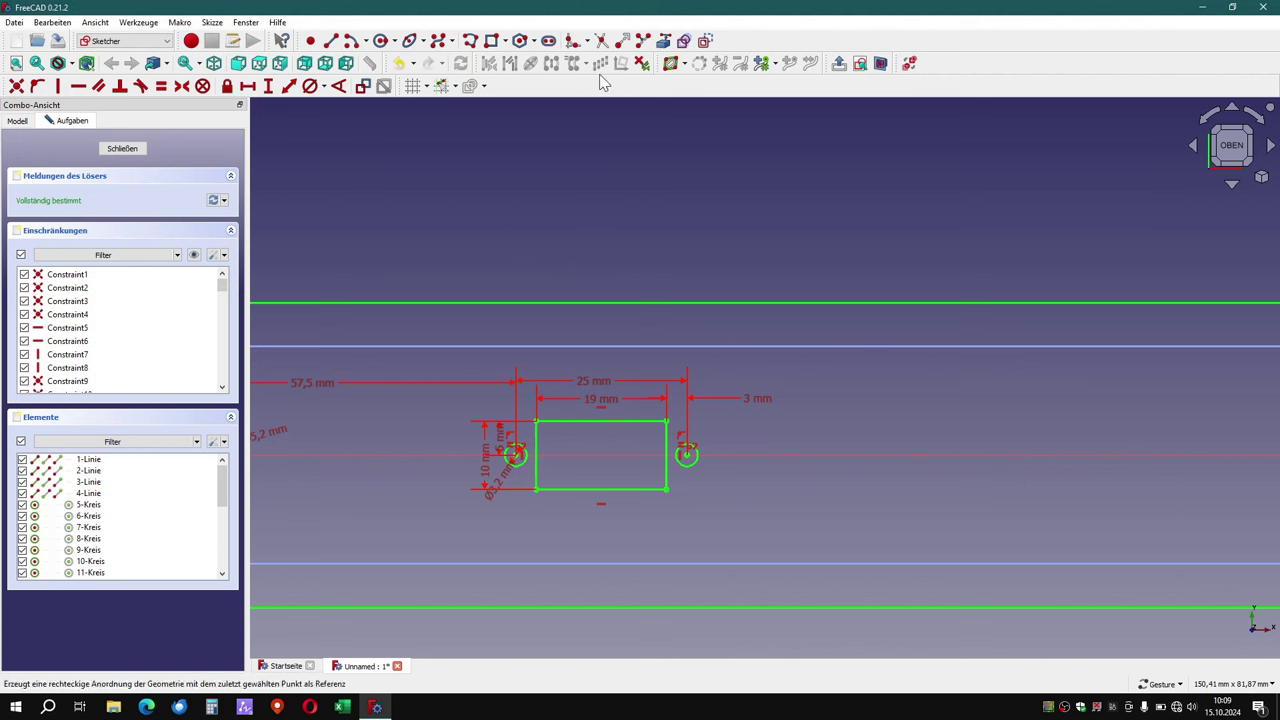
# Start a new line on the upper construction line right of the rectangle.
pyautogui.click(333, 42)
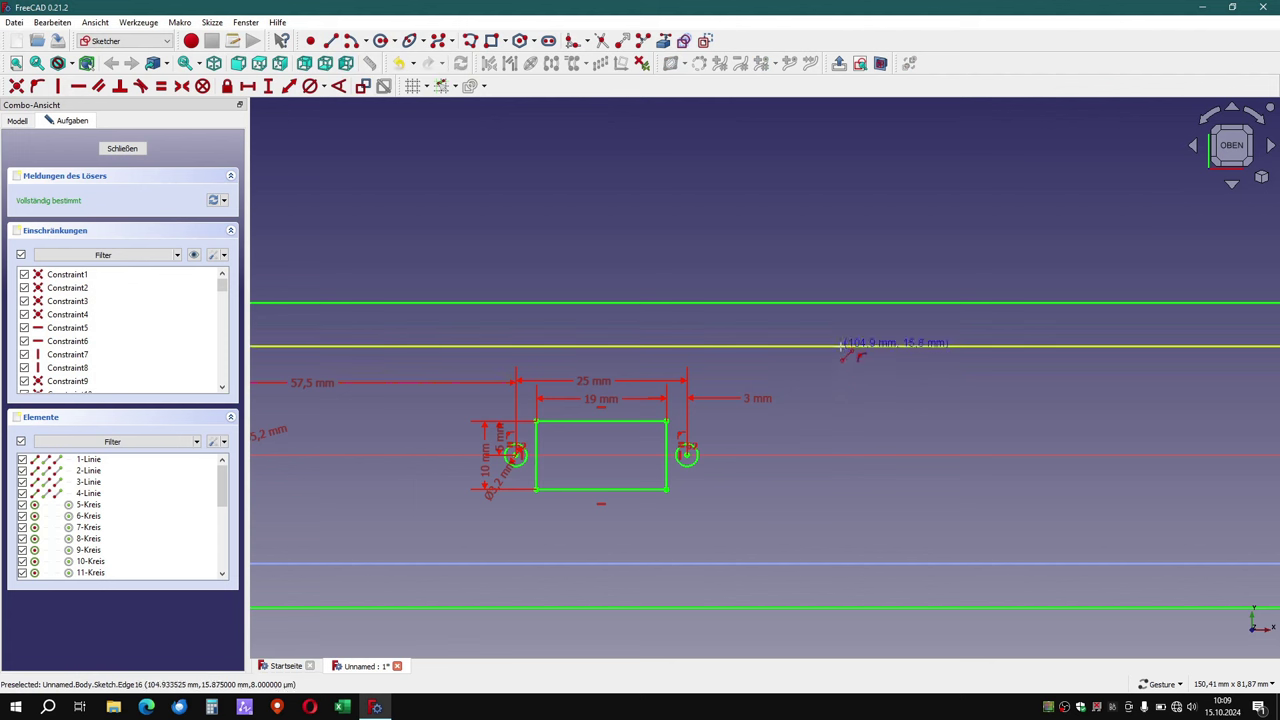
pyautogui.click(841, 347)
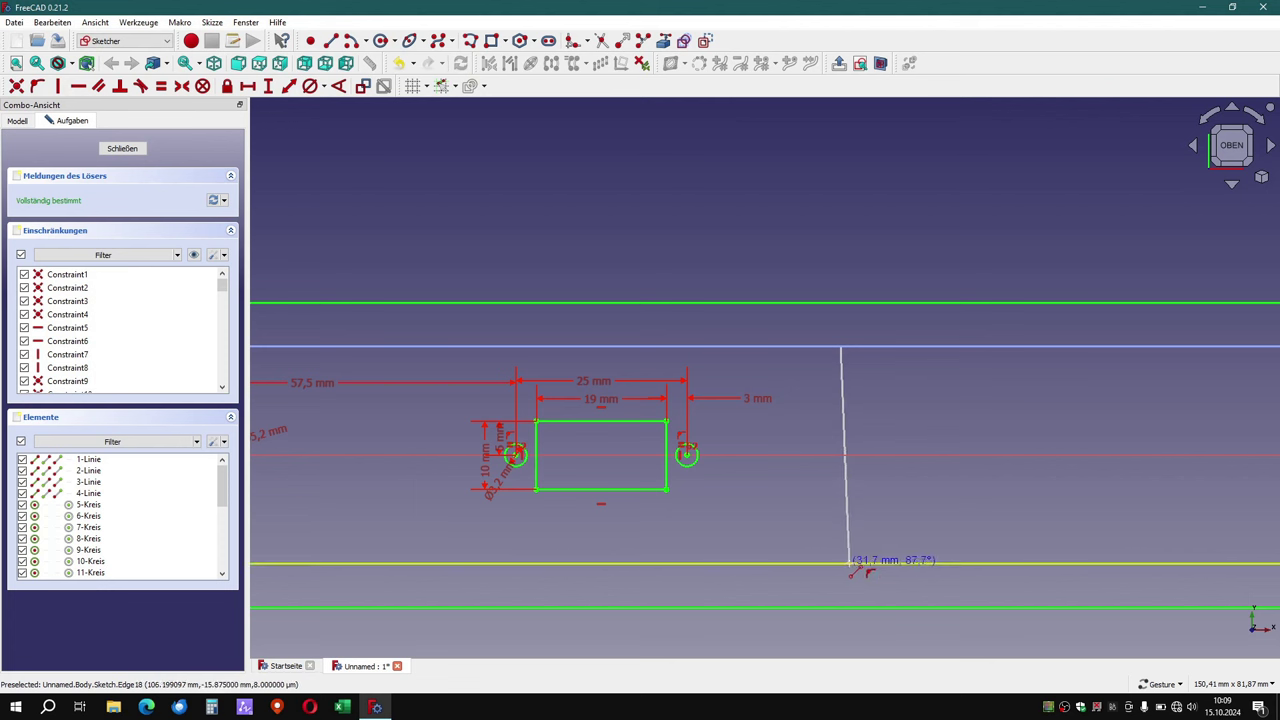
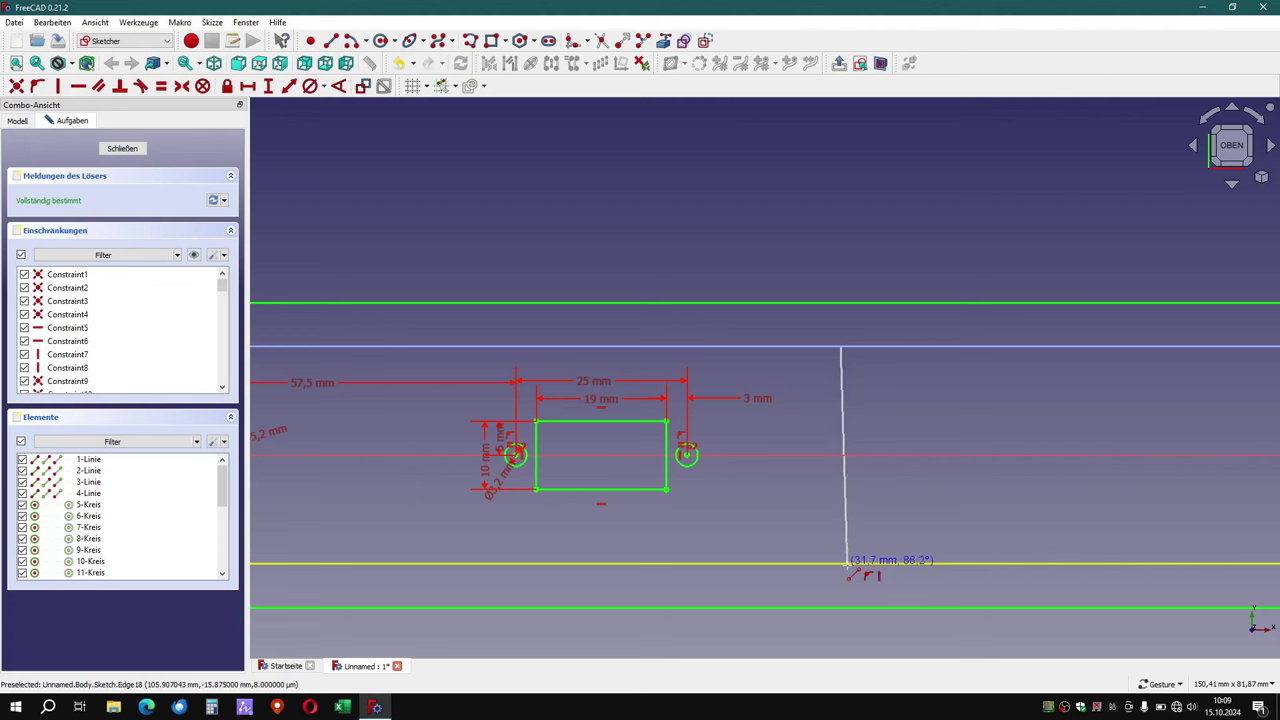
# Finish the vertical line and fix it 30 mm horizontally right of the right-hand hole's centre.
pyautogui.click(848, 567)
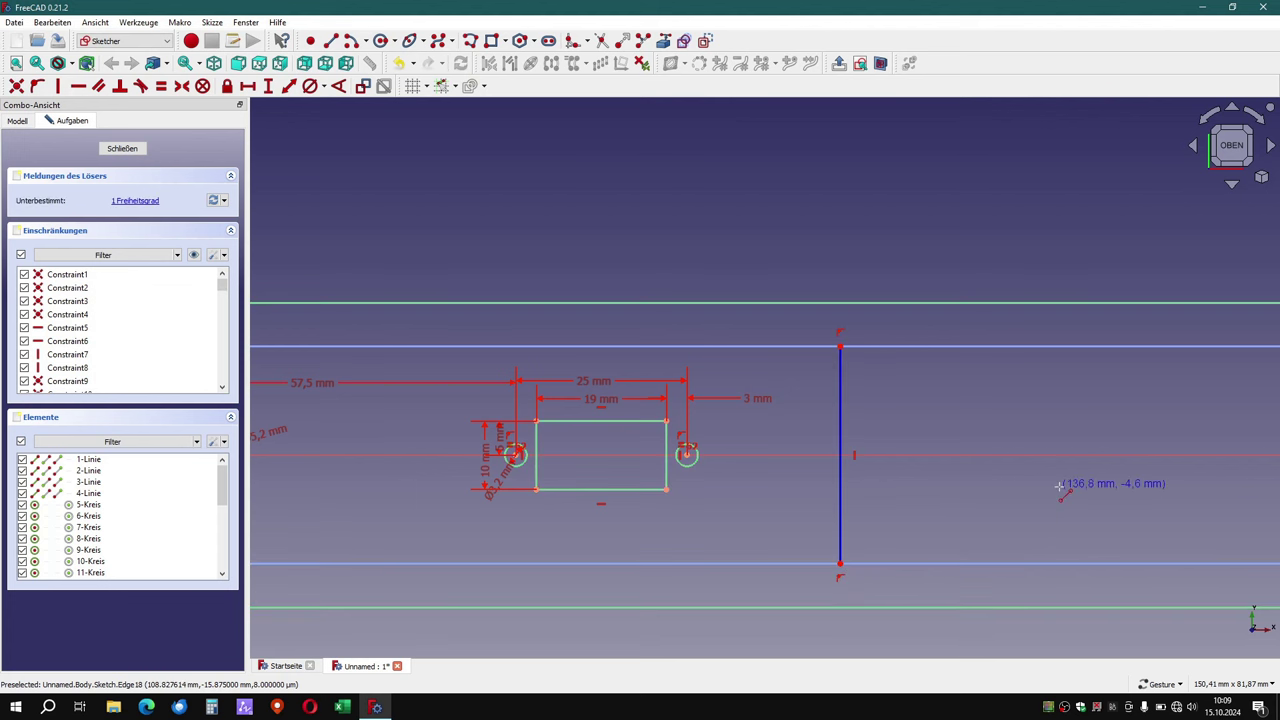
pyautogui.press('Escape')
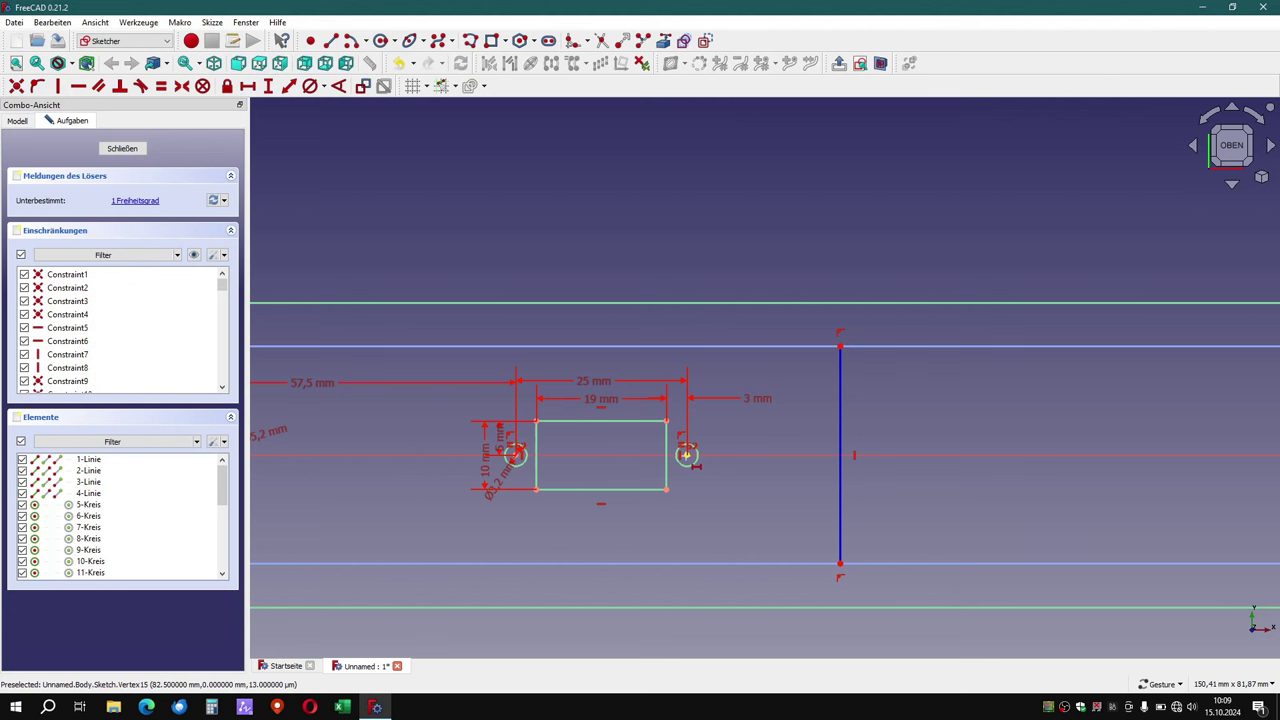
pyautogui.click(686, 455)
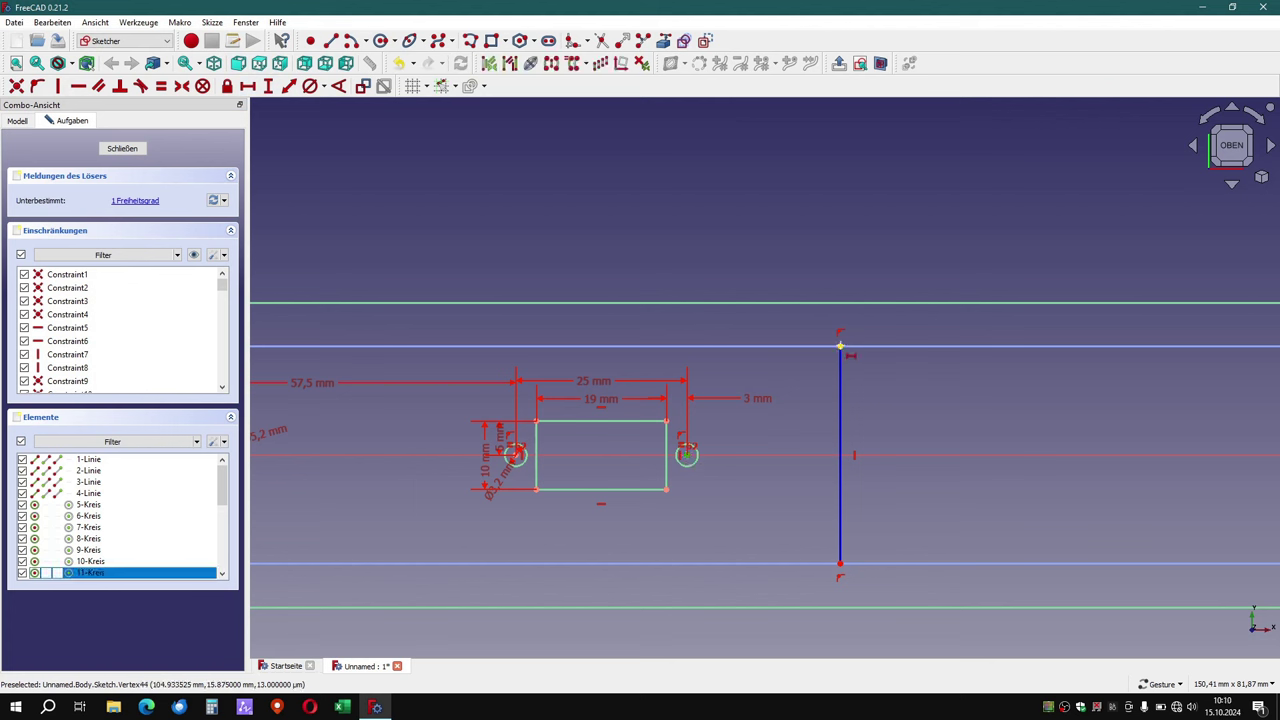
pyautogui.click(840, 347)
pyautogui.press('l')
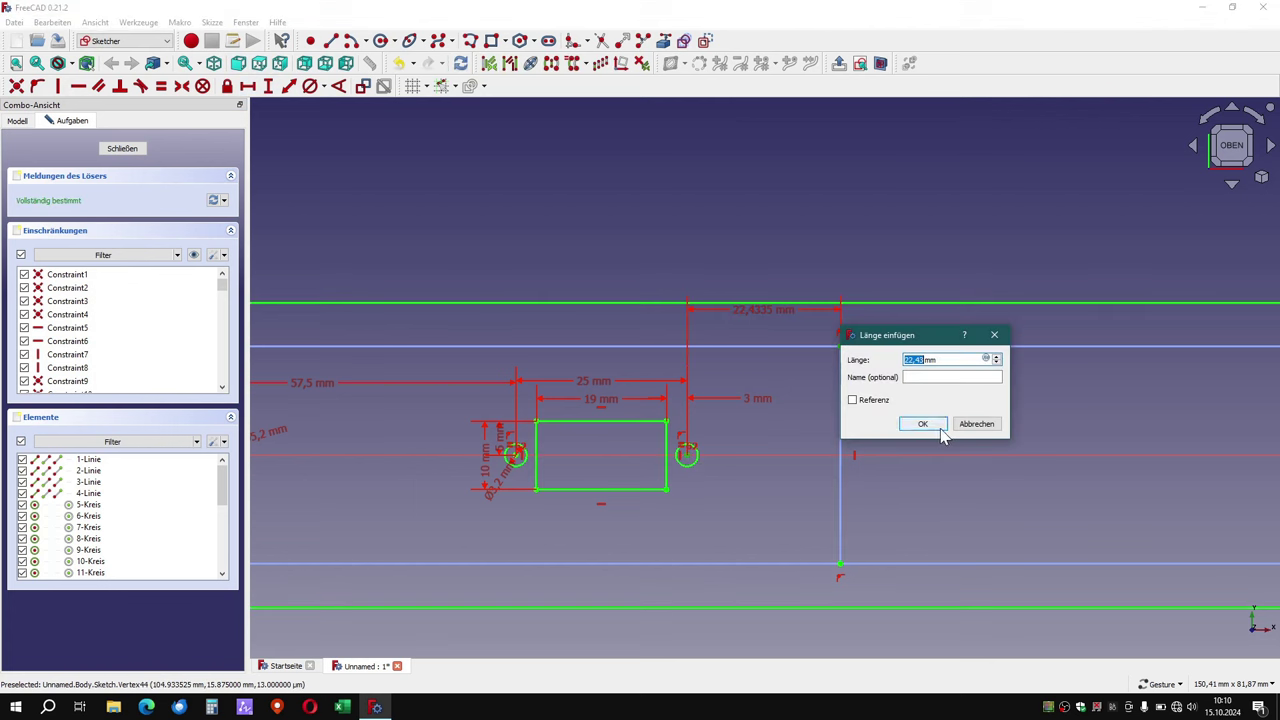
pyautogui.write('3')
pyautogui.click(940, 428)
pyautogui.press('l')
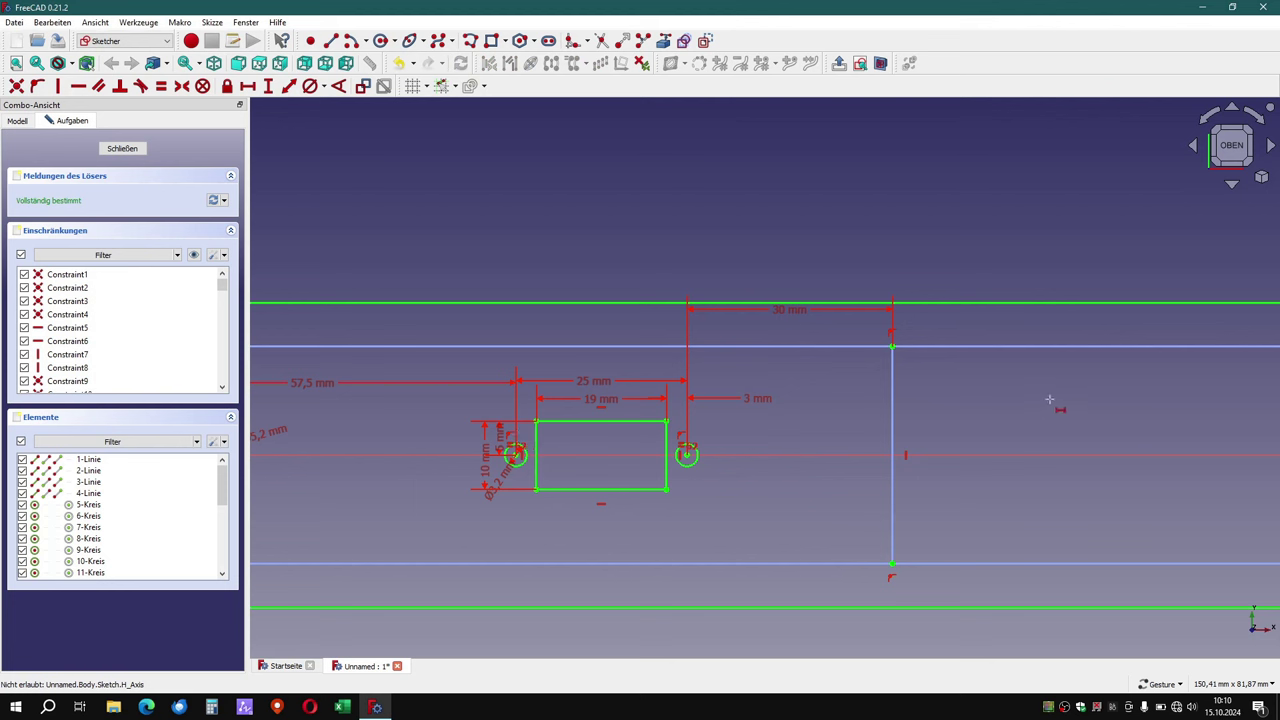
# Move the 30 mm dimension lower and box-select the cutout with both flanking holes.
pyautogui.press('Escape')
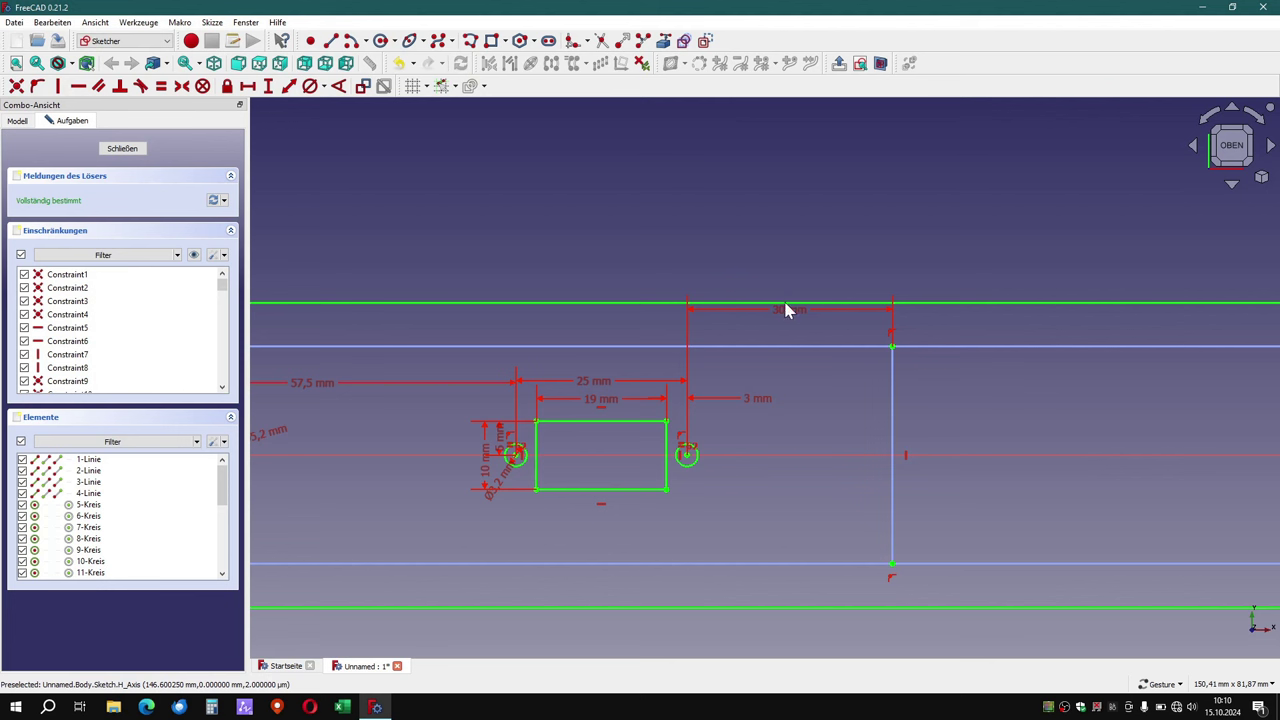
pyautogui.moveTo(785, 310); pyautogui.dragTo(783, 320)
pyautogui.click(521, 468)
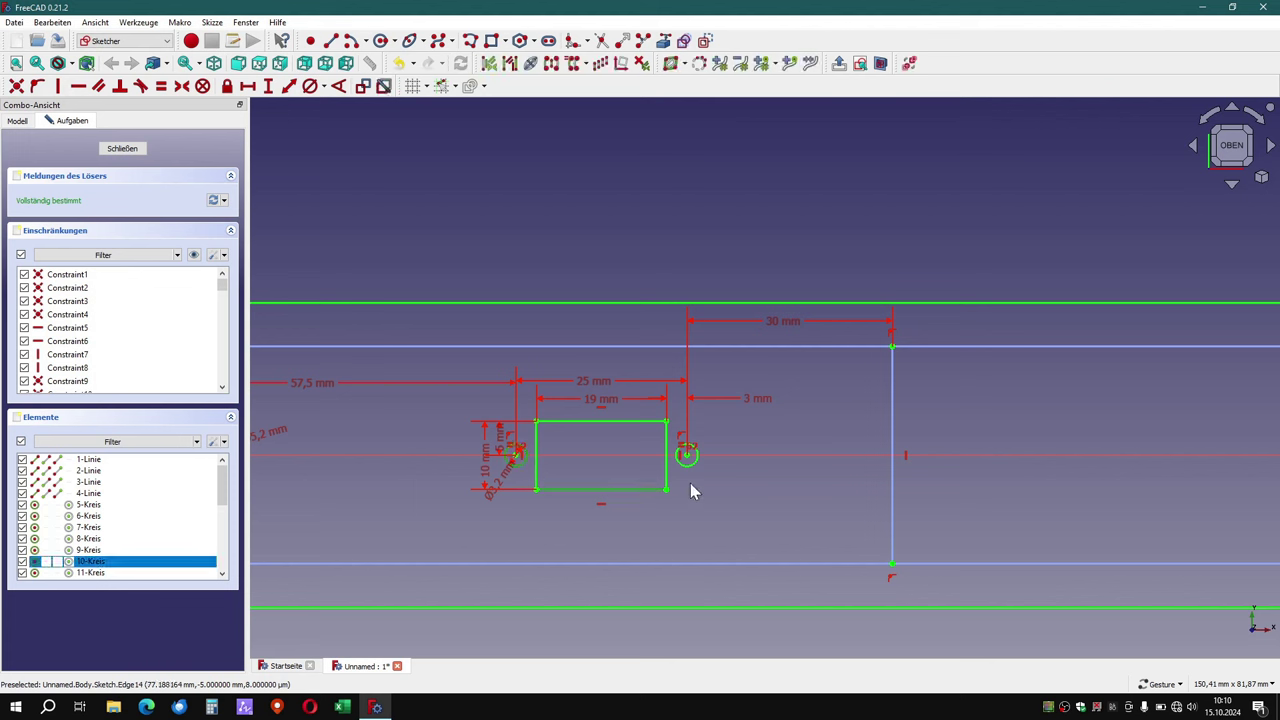
pyautogui.click(447, 398)
pyautogui.moveTo(442, 393)
pyautogui.mouseDown()
pyautogui.moveTo(718, 472)
pyautogui.moveTo(737, 530)
pyautogui.moveTo(657, 497)
pyautogui.moveTo(751, 504)
pyautogui.moveTo(753, 535)
pyautogui.moveTo(518, 447)
pyautogui.moveTo(486, 417)
pyautogui.mouseUp()
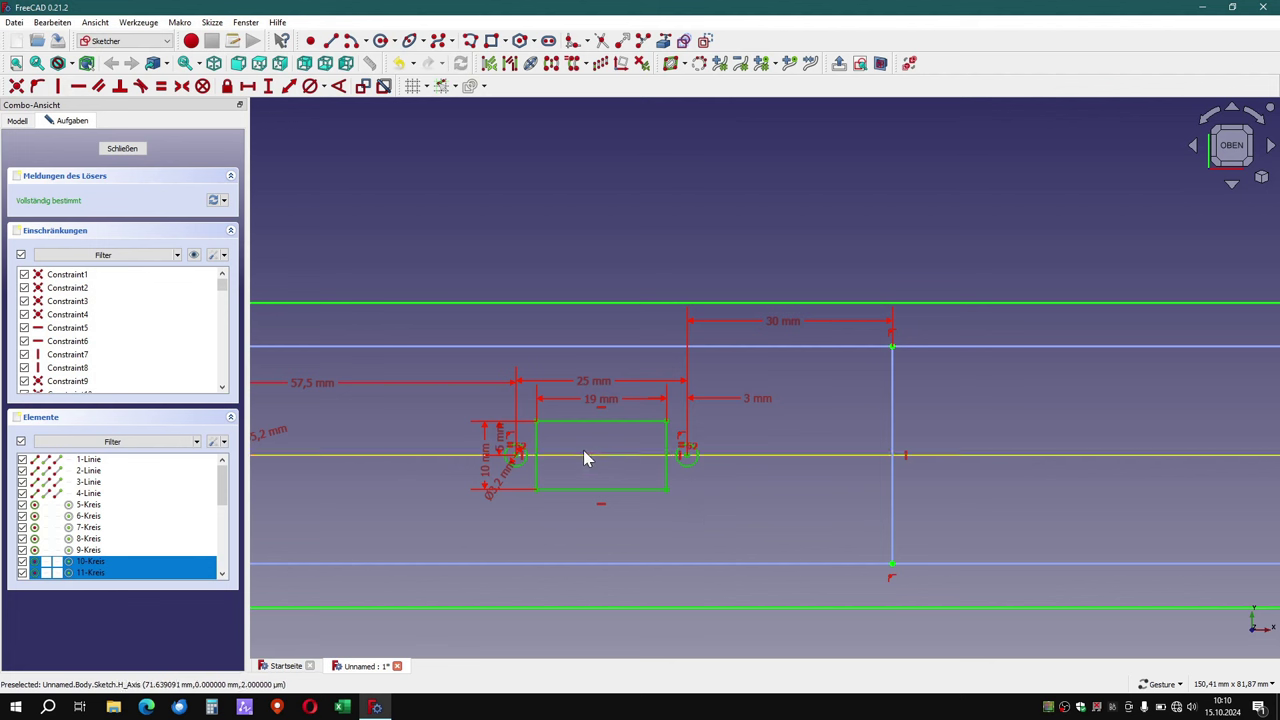
pyautogui.click(749, 517)
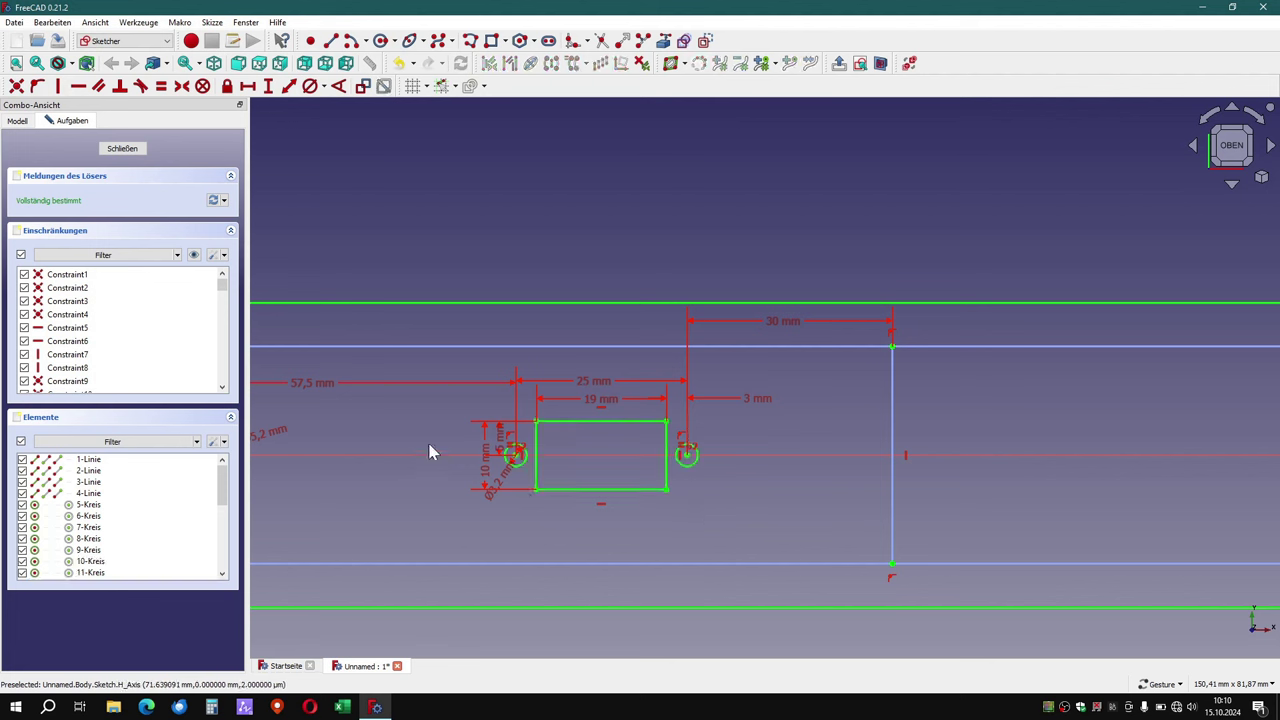
pyautogui.moveTo(454, 394); pyautogui.dragTo(757, 535)
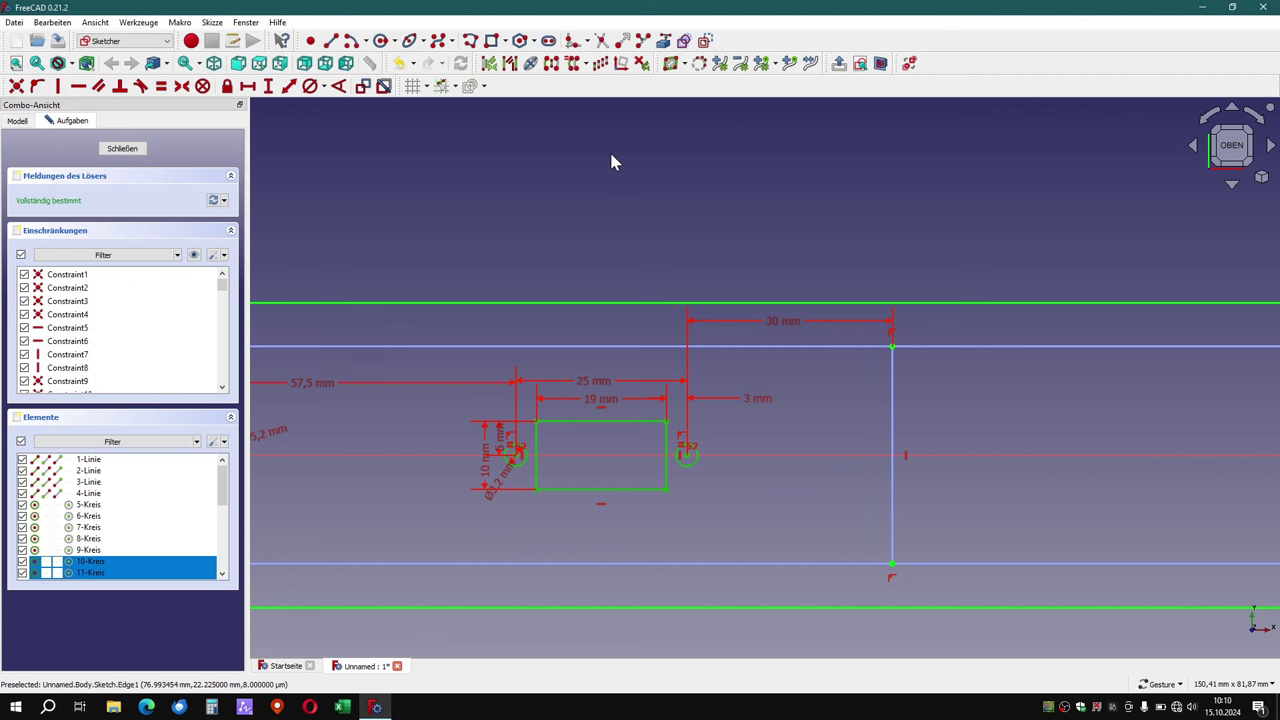
# Mirror the cutout and its two small holes across the vertical line using Symmetry.
pyautogui.click(893, 397)
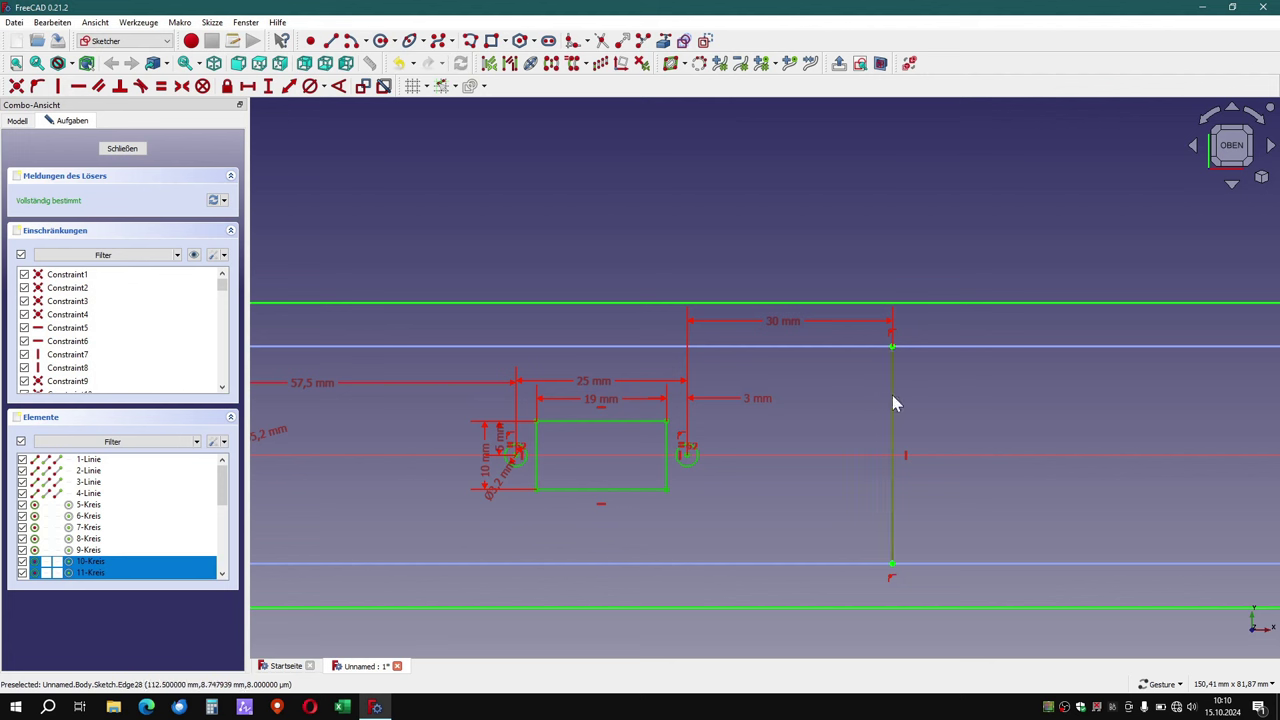
pyautogui.click(551, 65)
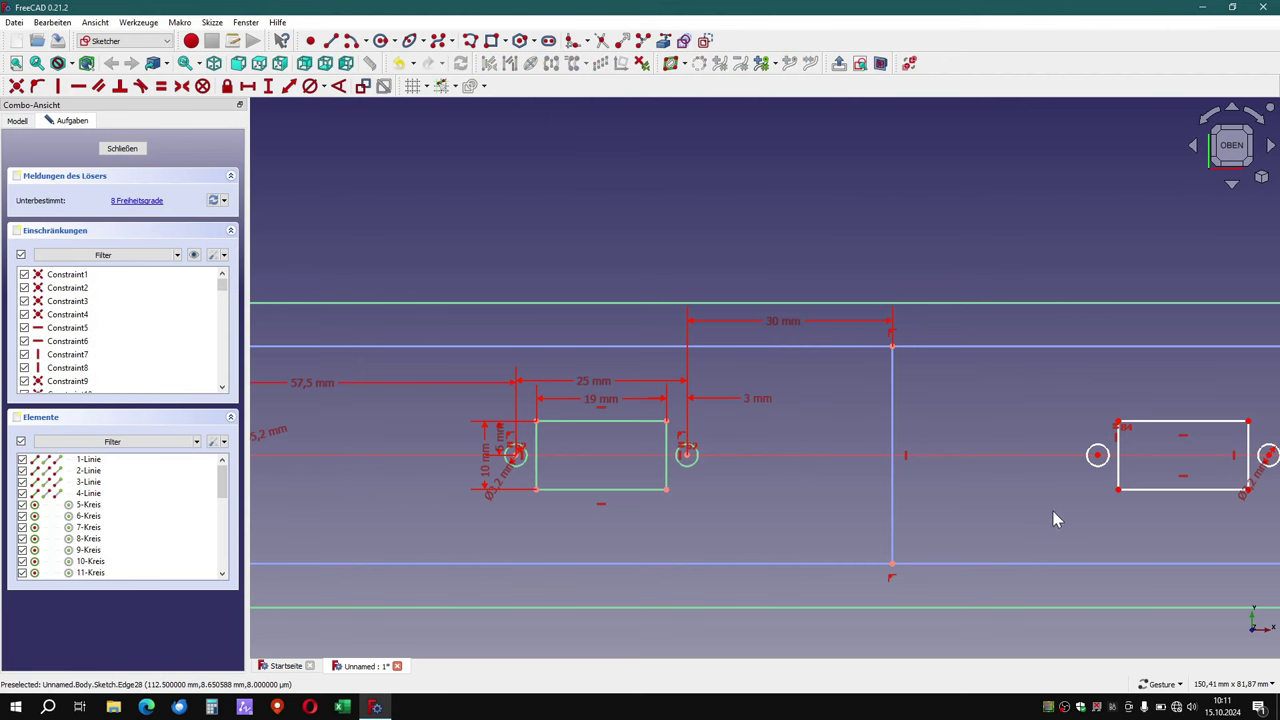
pyautogui.scroll(-1, 1053, 523)
pyautogui.scroll(-2, 1053, 523)
pyautogui.moveTo(1046, 526); pyautogui.dragTo(691, 517, button='right')
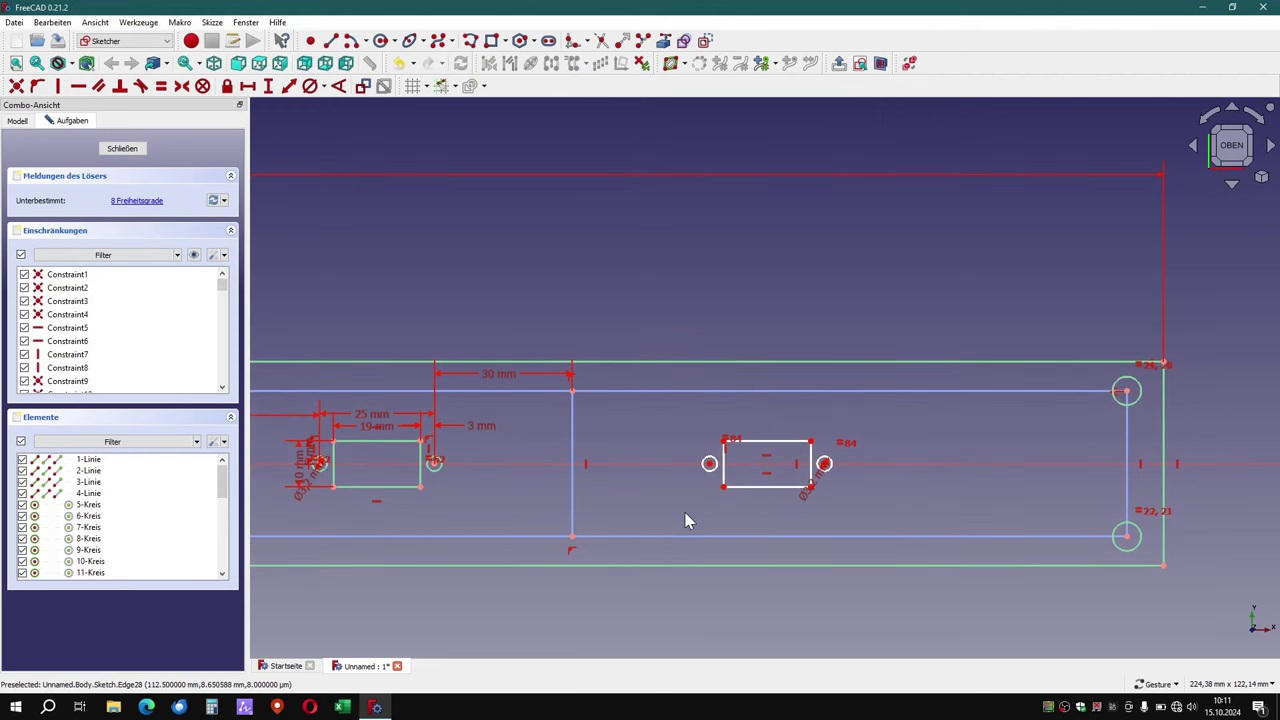
pyautogui.scroll(3, 686, 520)
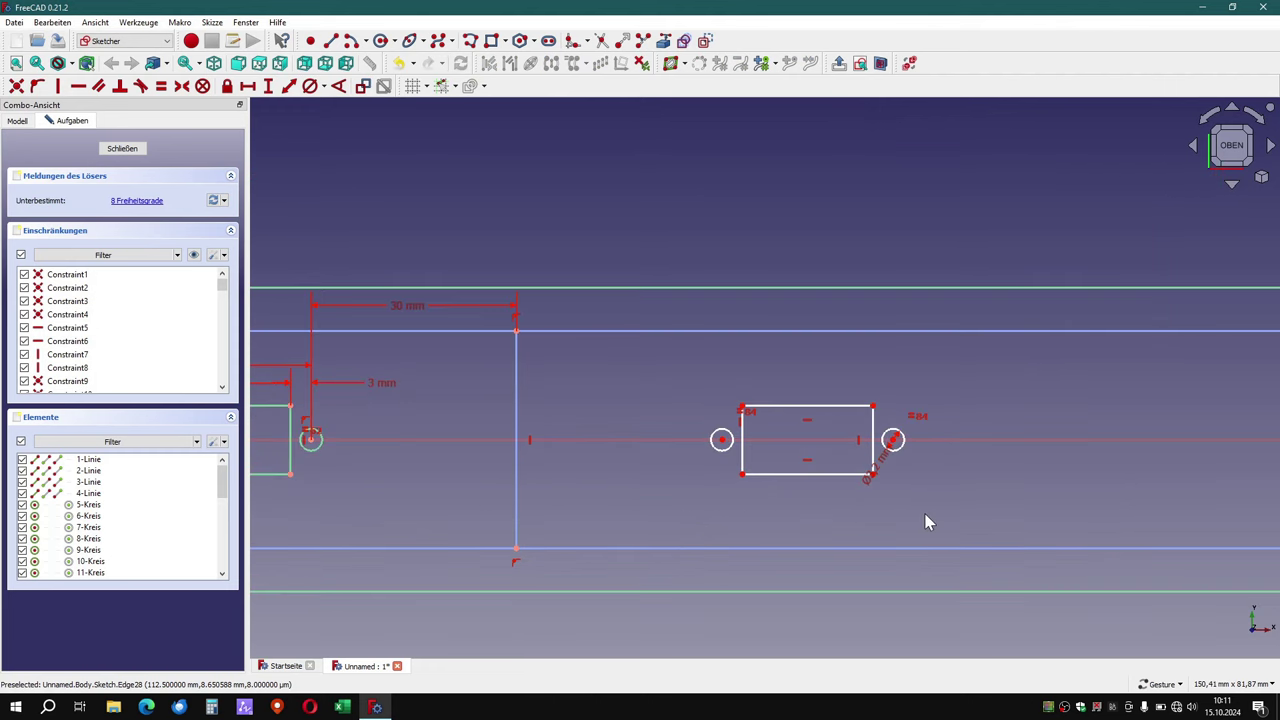
pyautogui.scroll(1, 926, 521)
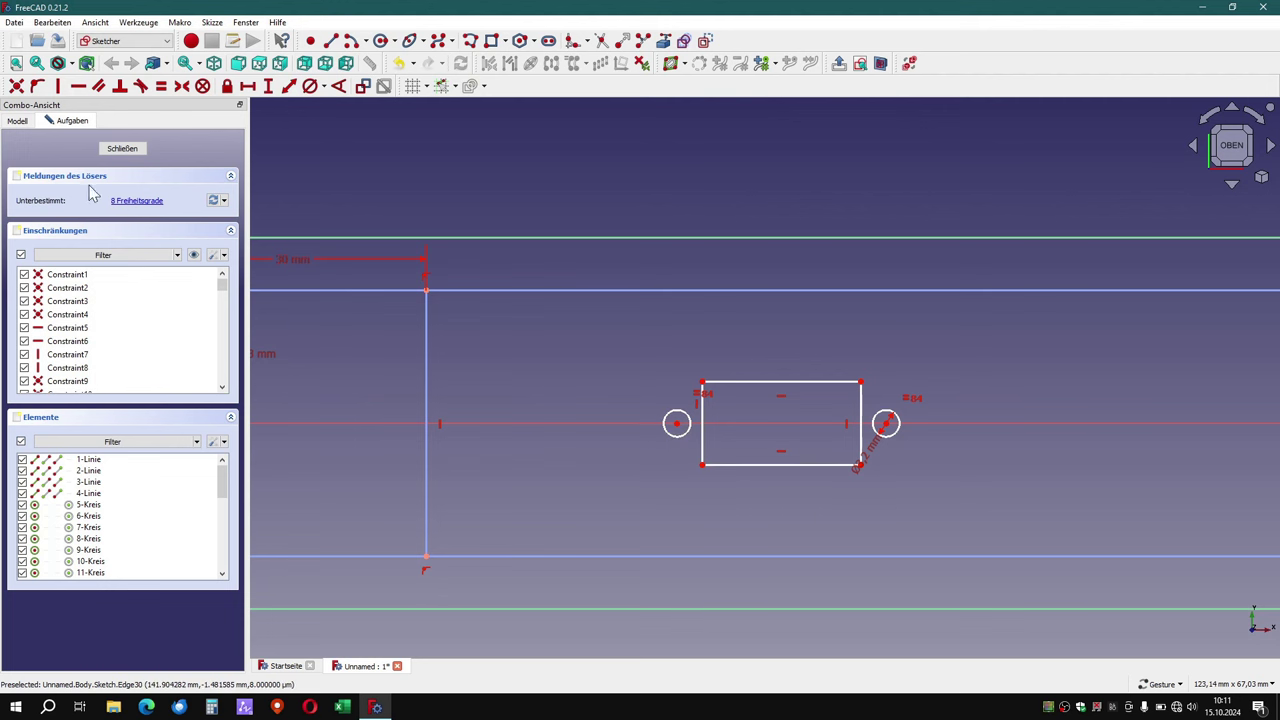
pyautogui.scroll(-2, 515, 405)
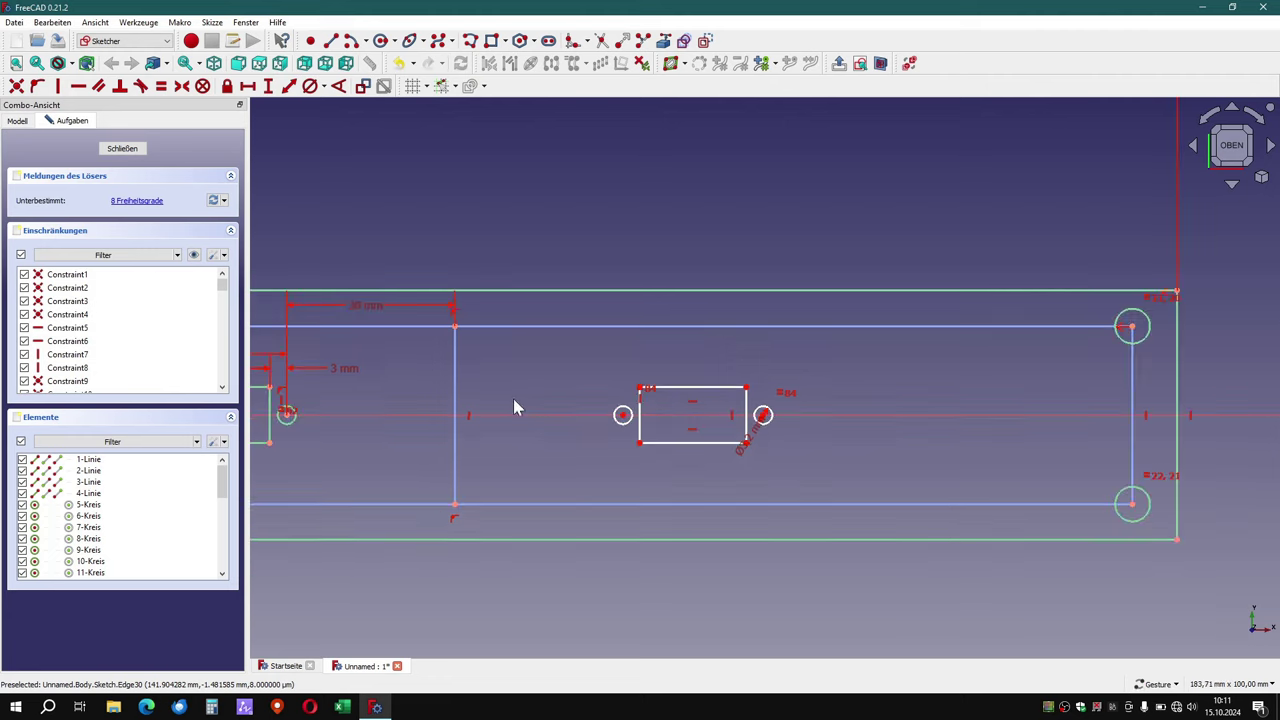
pyautogui.moveTo(617, 463); pyautogui.dragTo(740, 522, button='right')
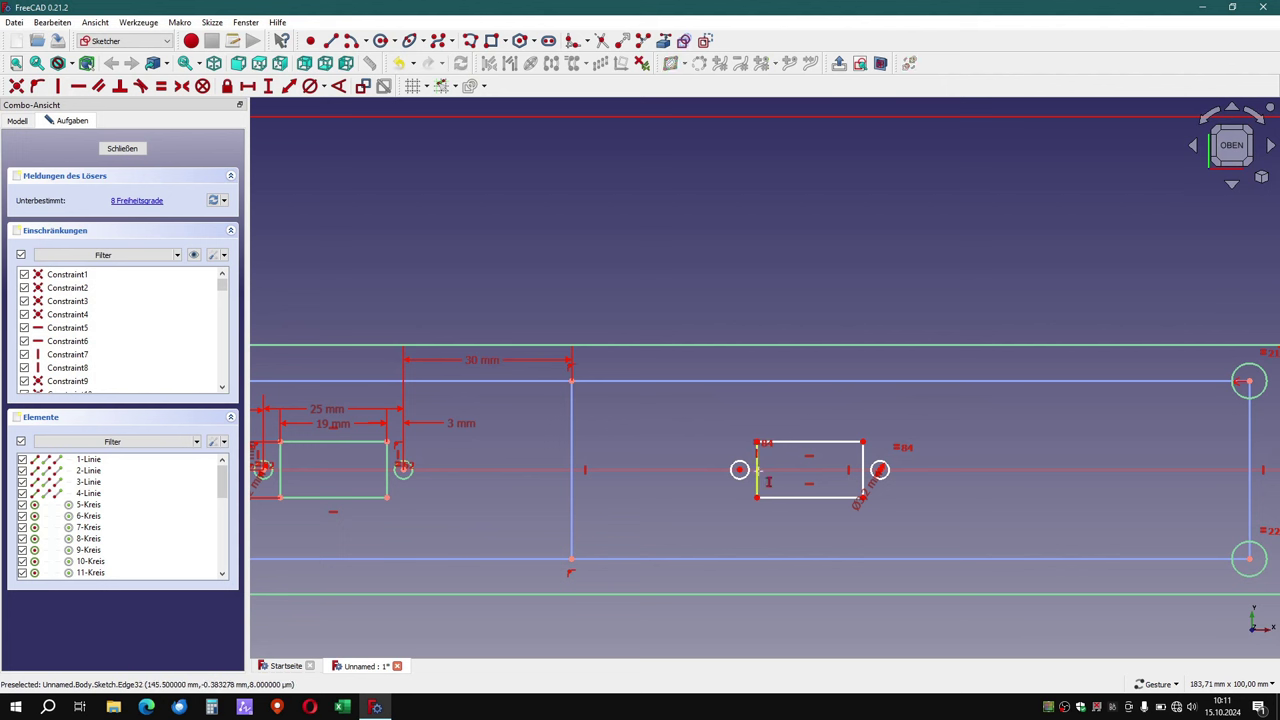
# Give the mirrored rectangle a 10 mm height and 19 mm width.
pyautogui.click(758, 472)
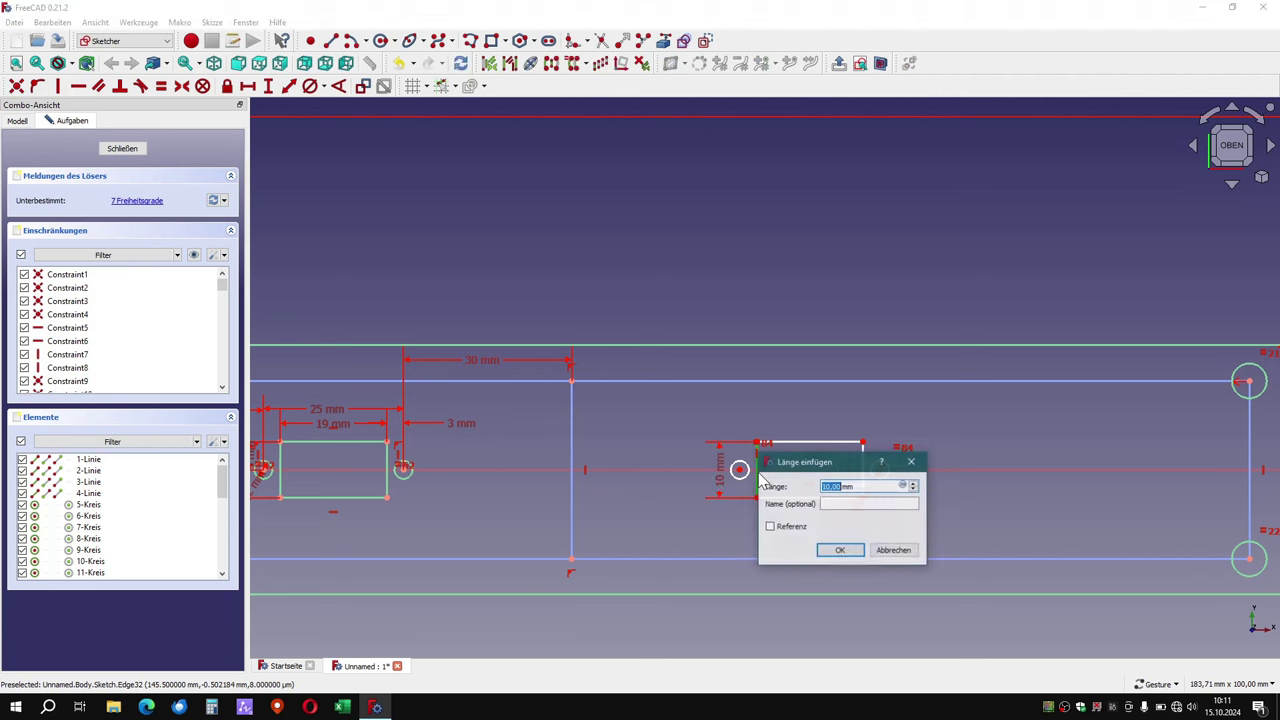
pyautogui.click(838, 552)
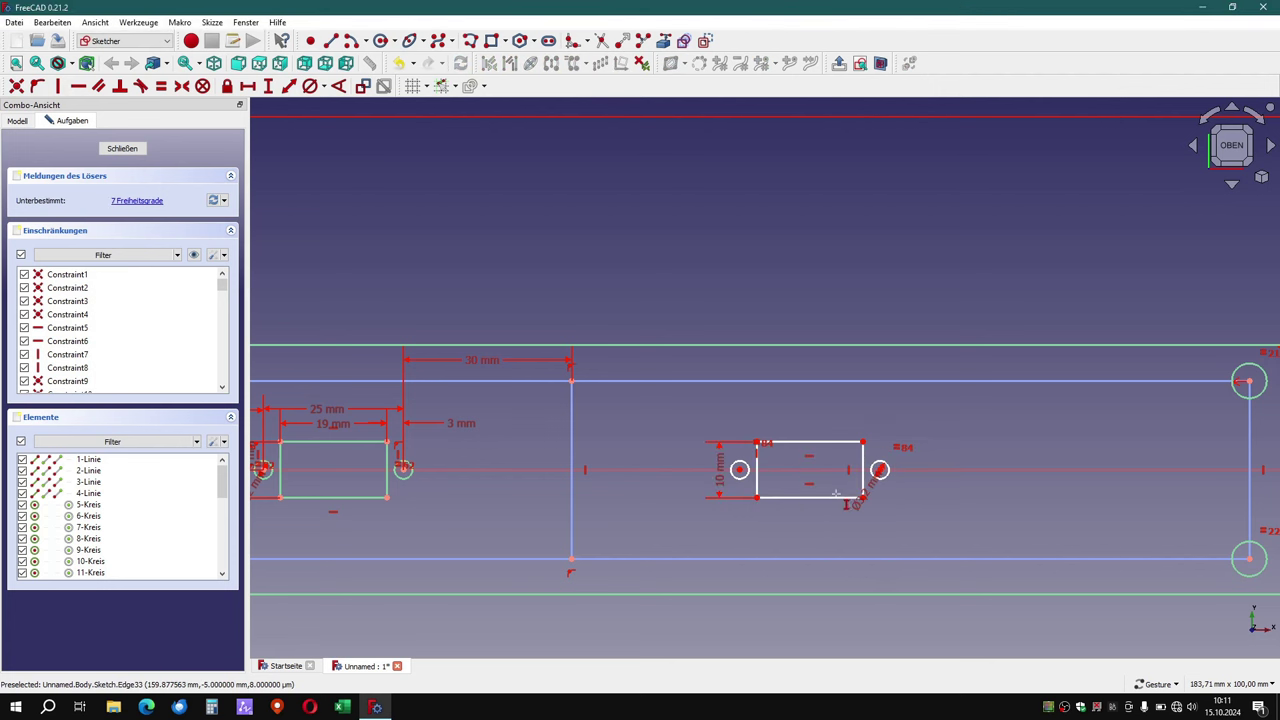
pyautogui.click(811, 444)
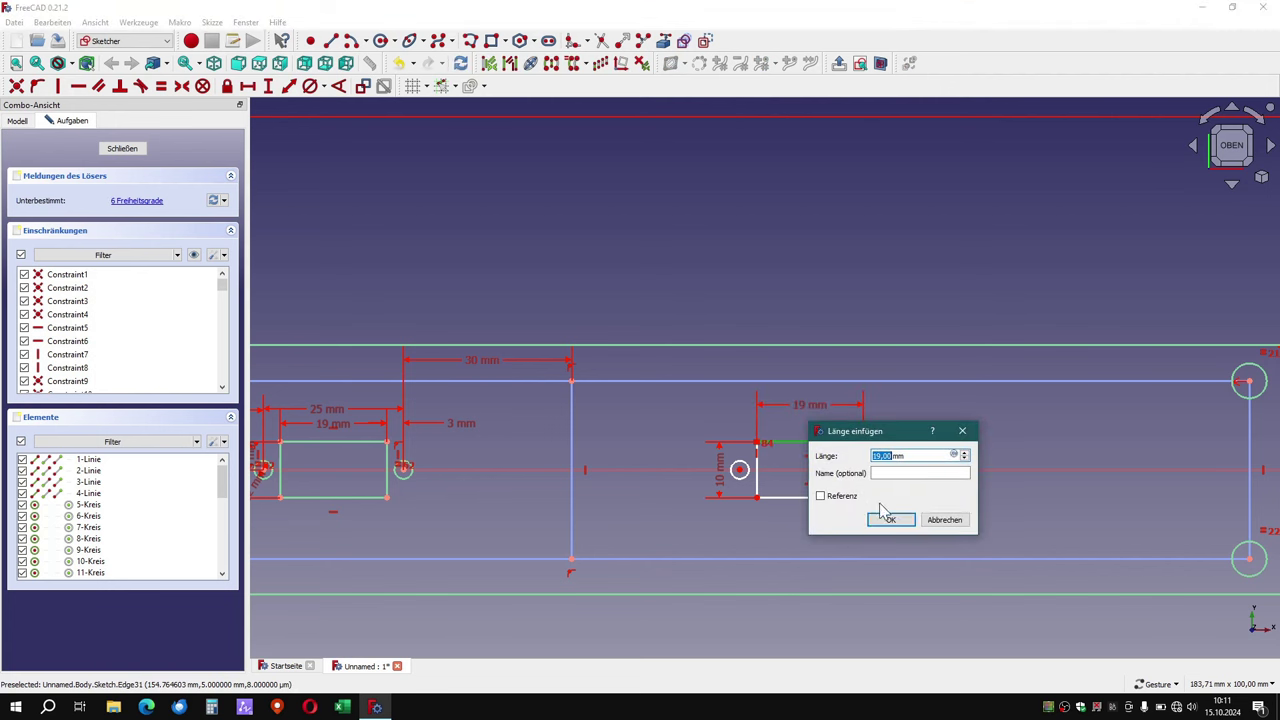
pyautogui.click(892, 517)
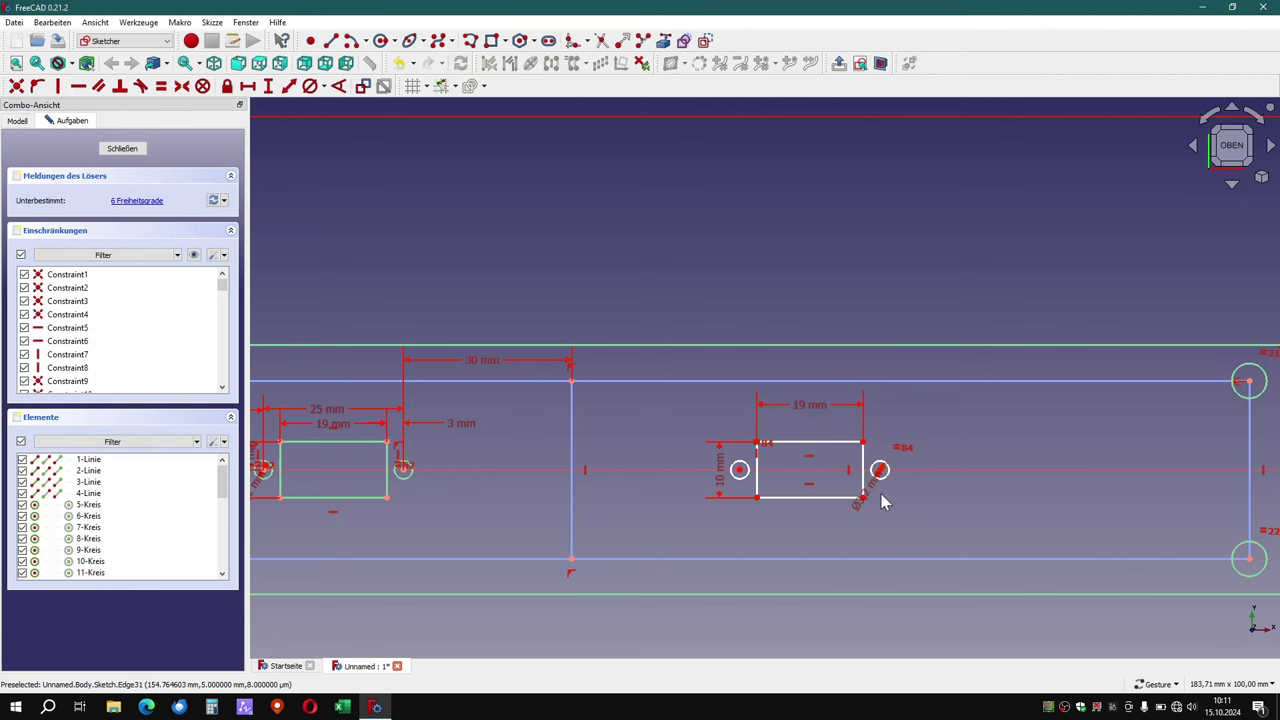
pyautogui.scroll(2, 685, 486)
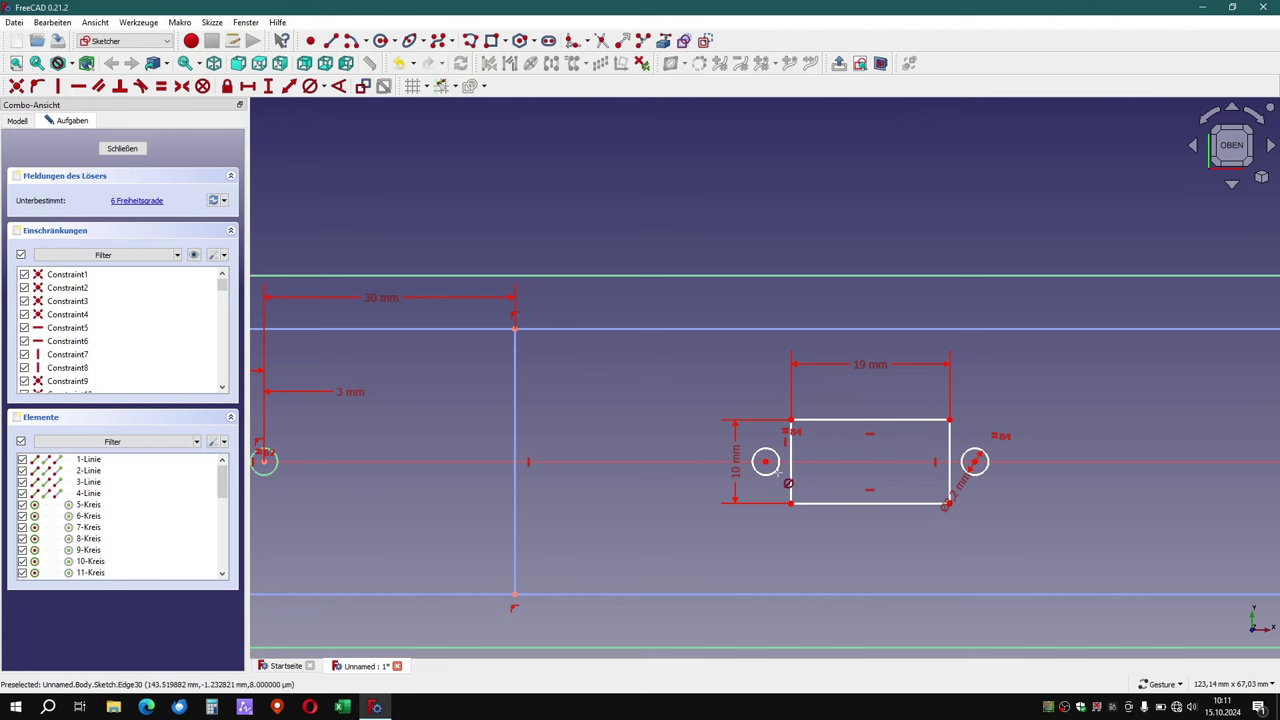
# Add 3,2 mm diameters to both mirrored small holes and close the error panel.
pyautogui.click(777, 472)
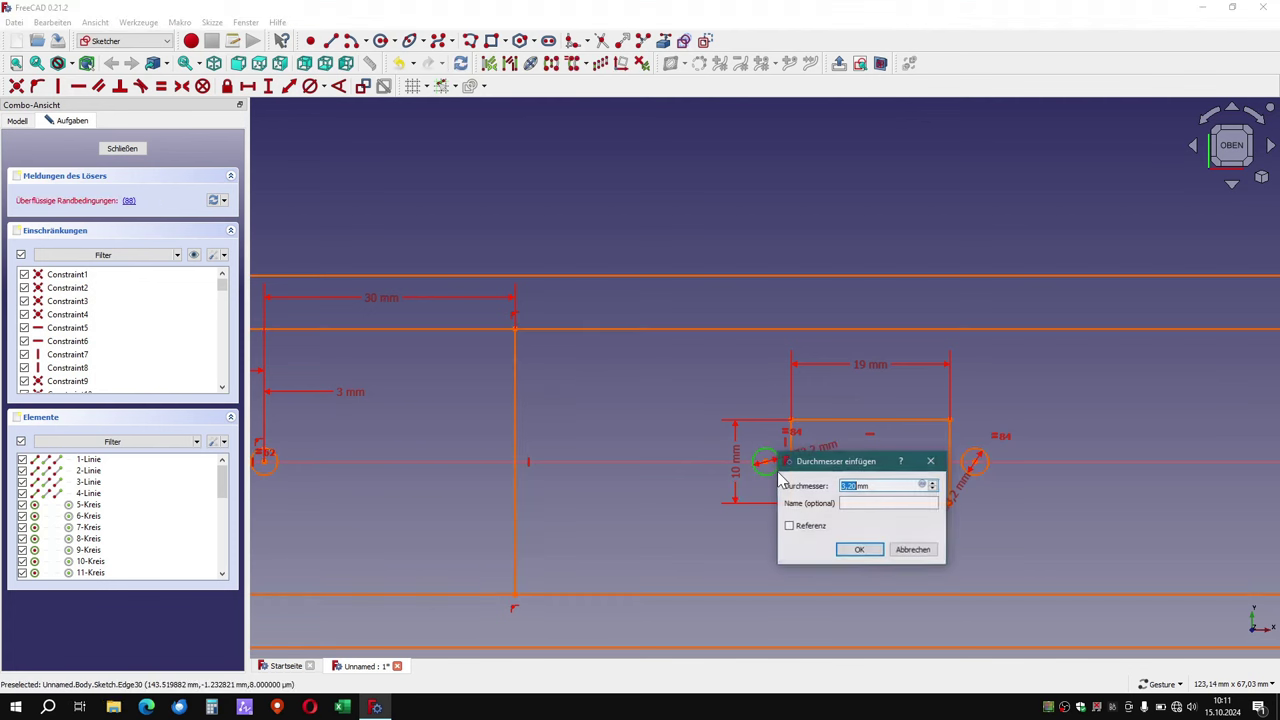
pyautogui.click(858, 548)
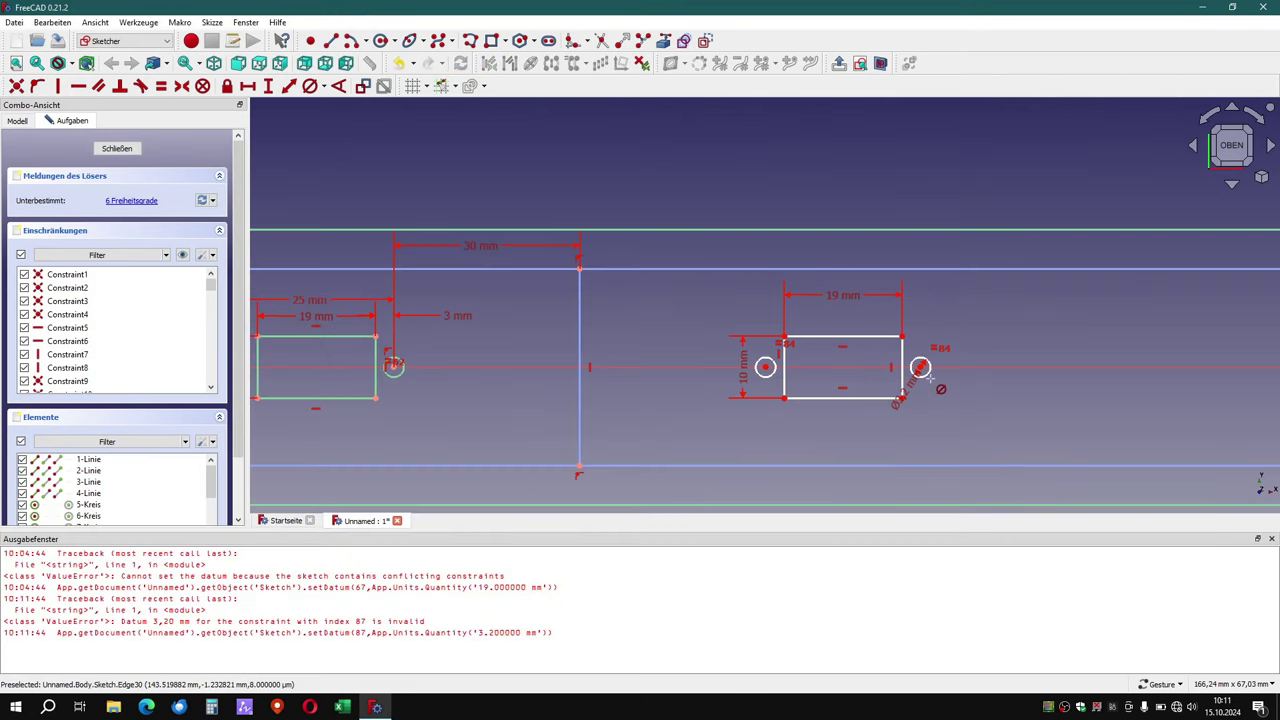
pyautogui.click(921, 369)
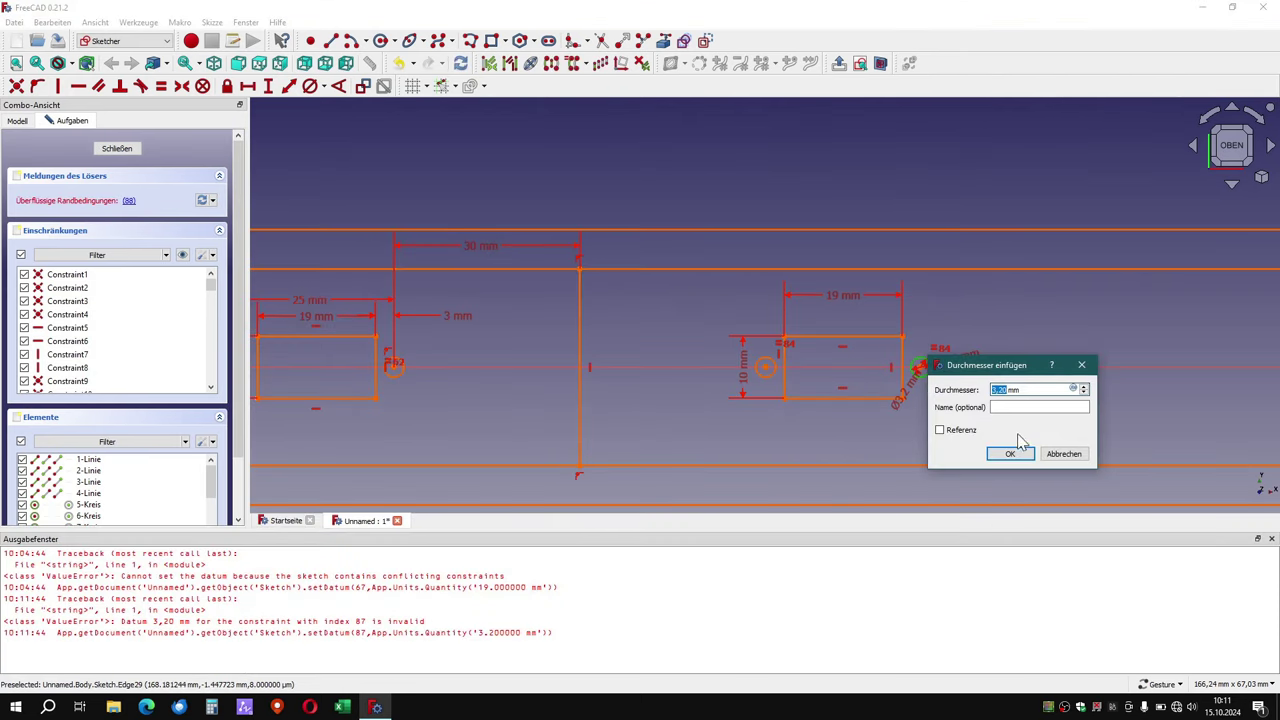
pyautogui.click(1011, 454)
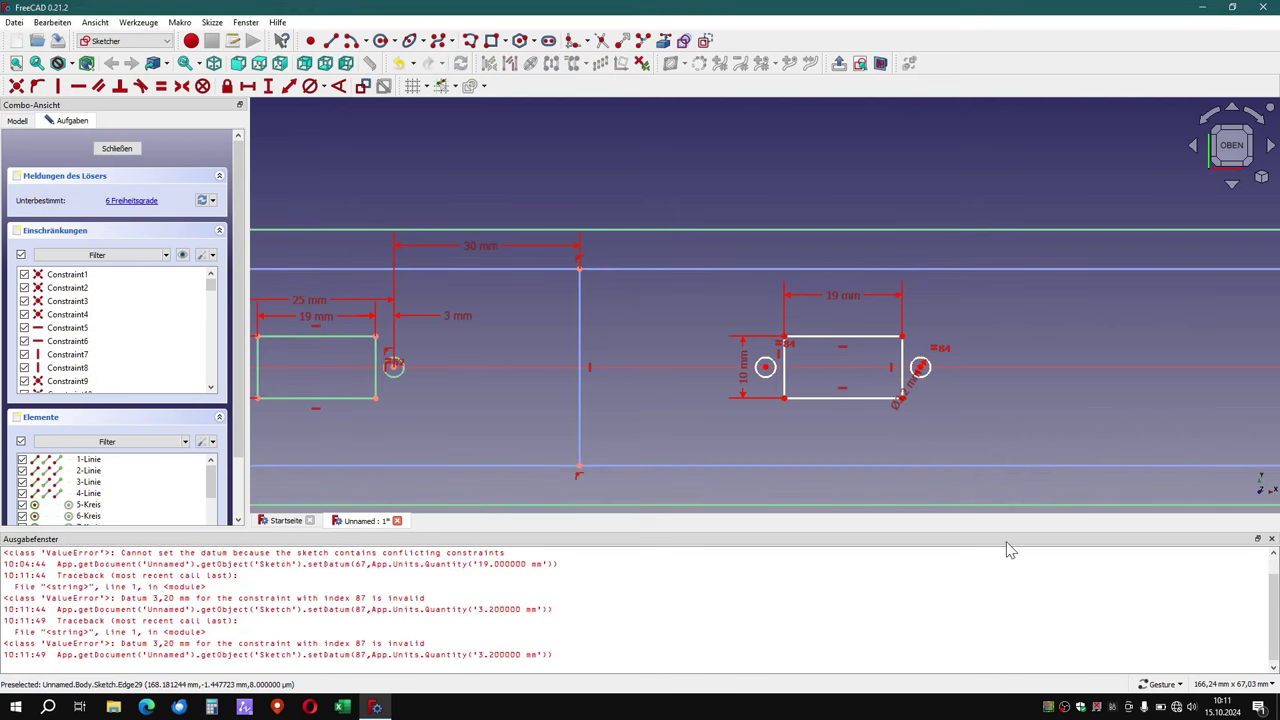
pyautogui.click(1271, 539)
pyautogui.scroll(-1, 1088, 522)
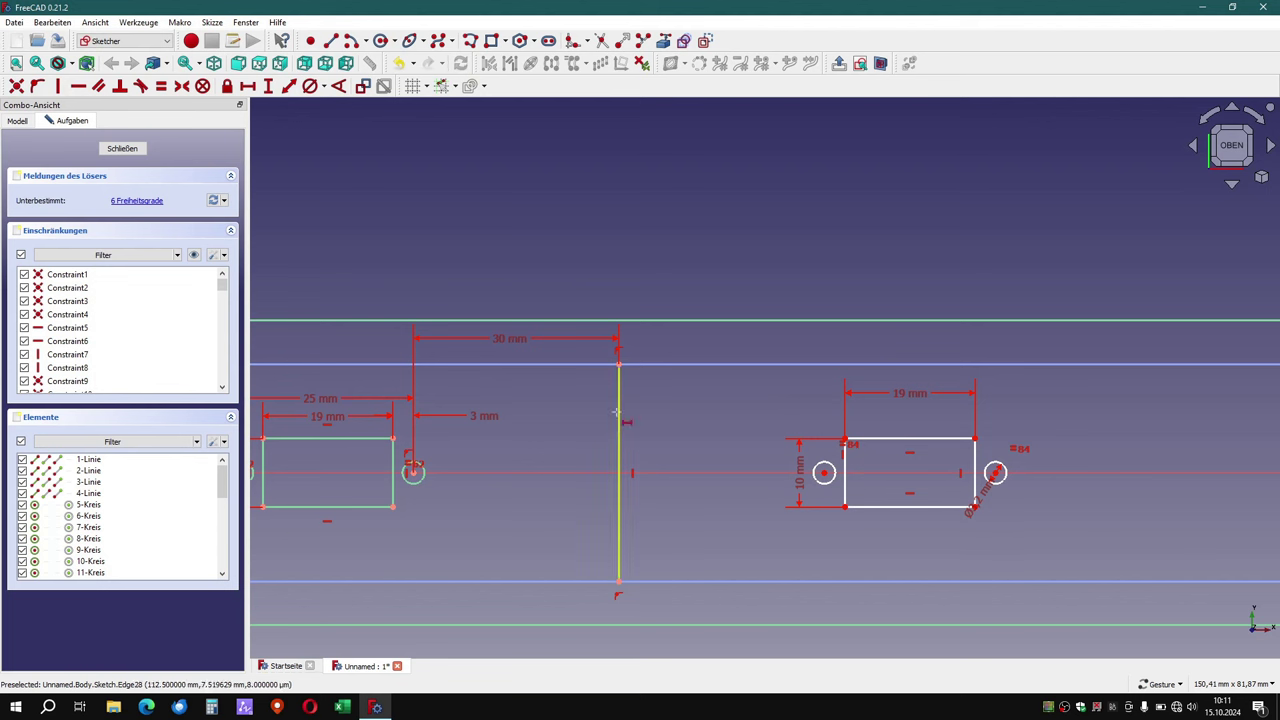
# Fix the right slot's left hole 30 mm from the centre line and move labels clear.
pyautogui.click(619, 364)
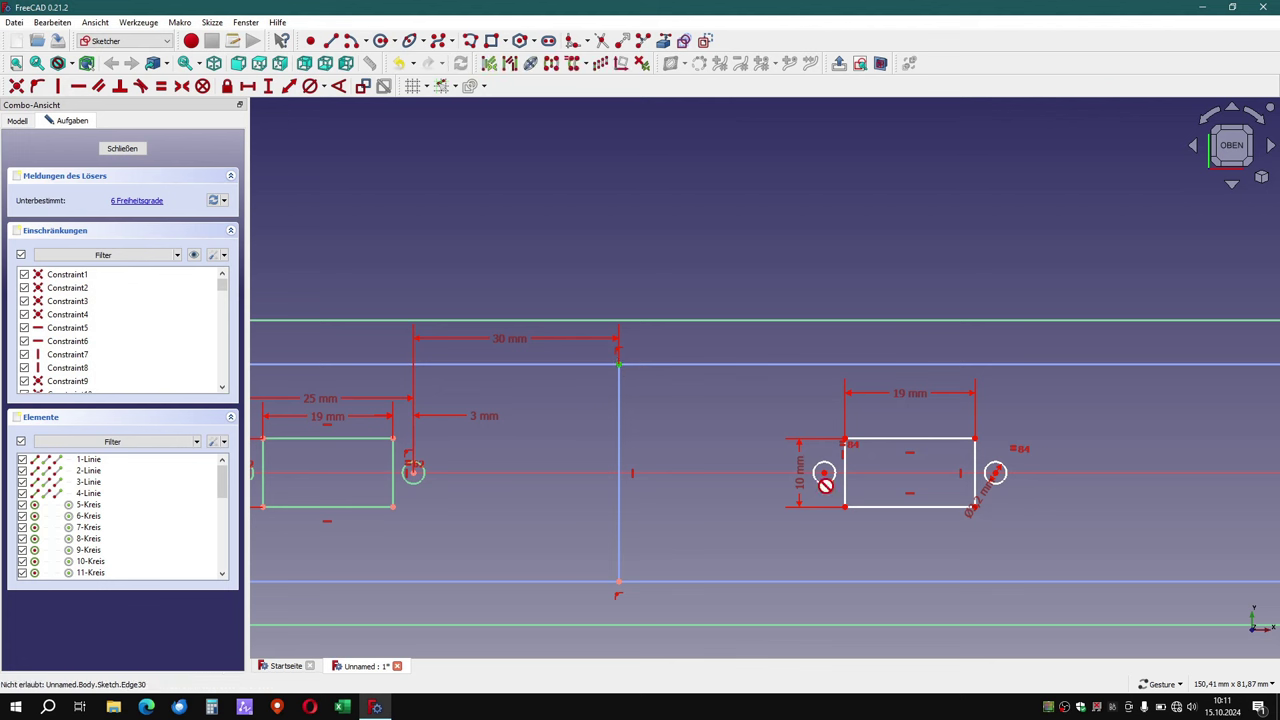
pyautogui.click(823, 472)
pyautogui.press('l')
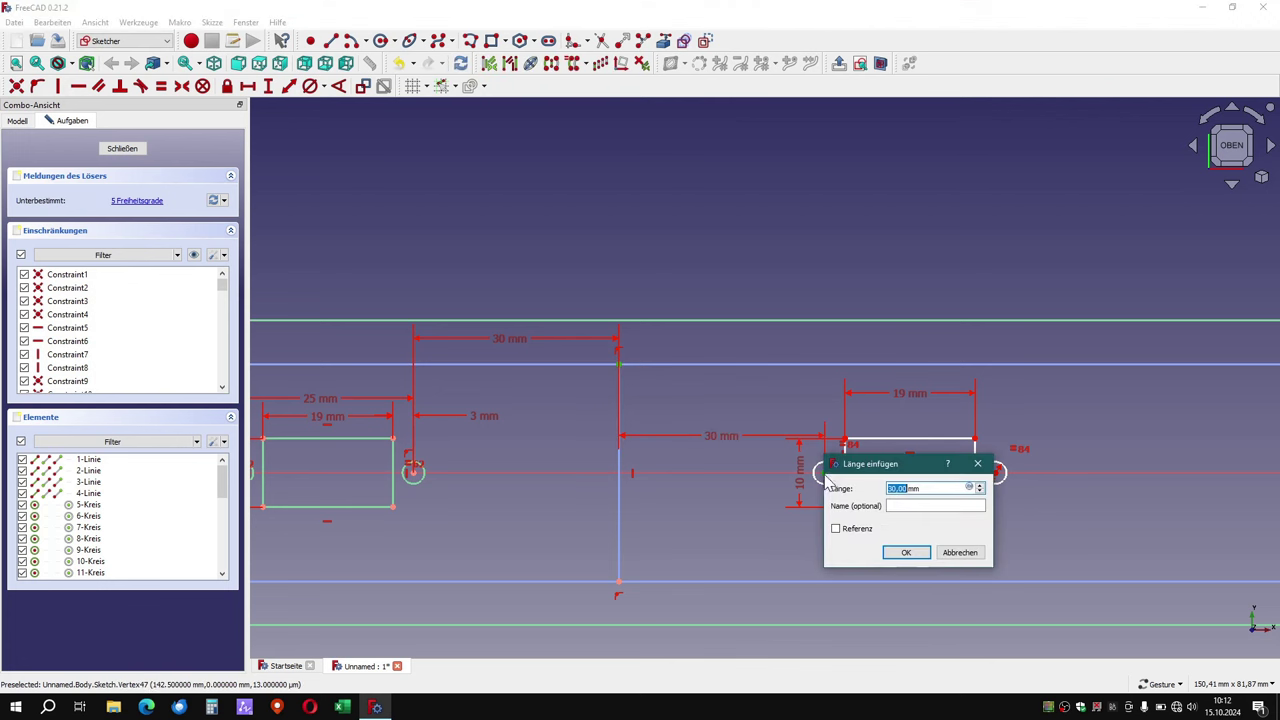
pyautogui.click(905, 552)
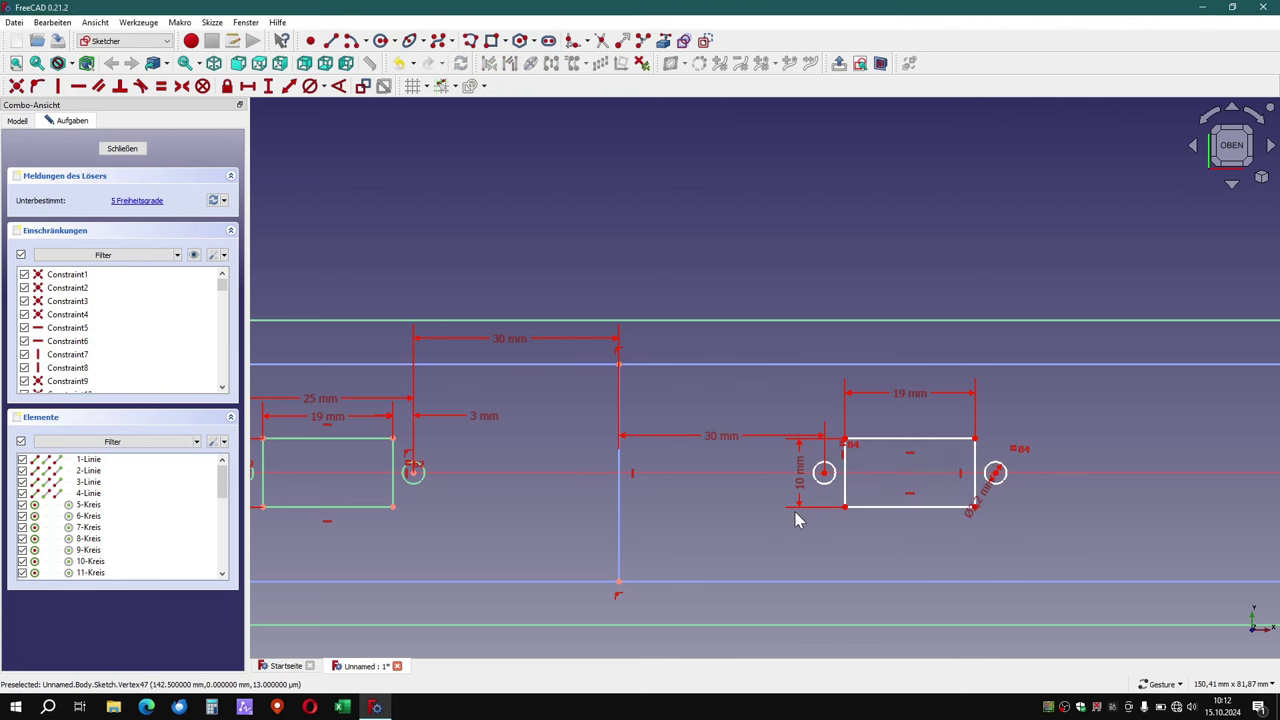
pyautogui.moveTo(714, 440); pyautogui.dragTo(705, 348)
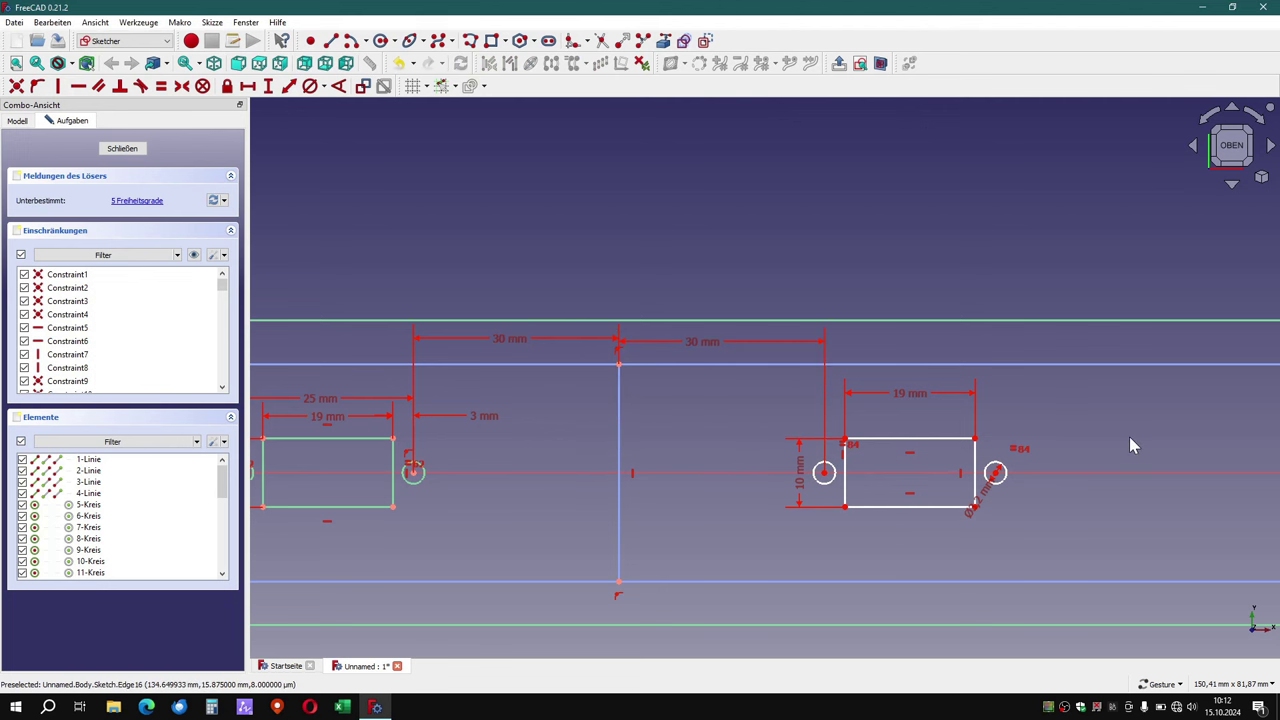
pyautogui.scroll(2, 1050, 497)
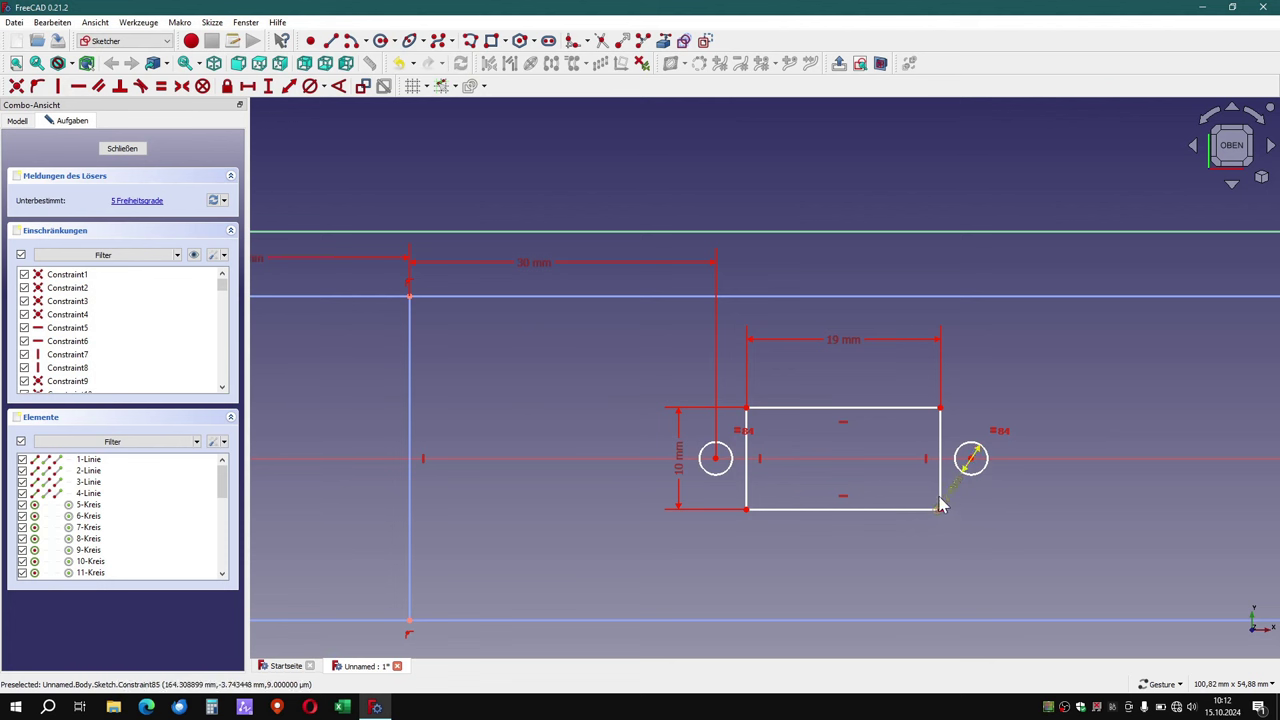
pyautogui.moveTo(948, 505); pyautogui.dragTo(1066, 488)
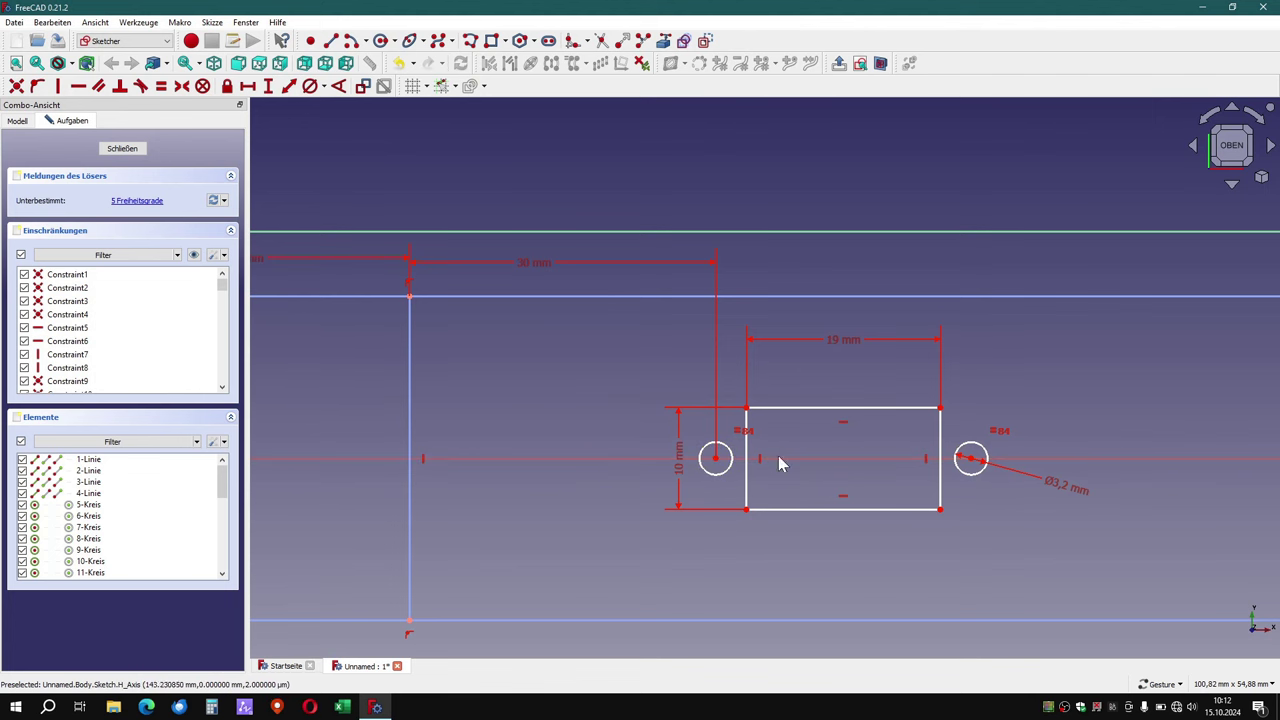
pyautogui.scroll(-3, 868, 503)
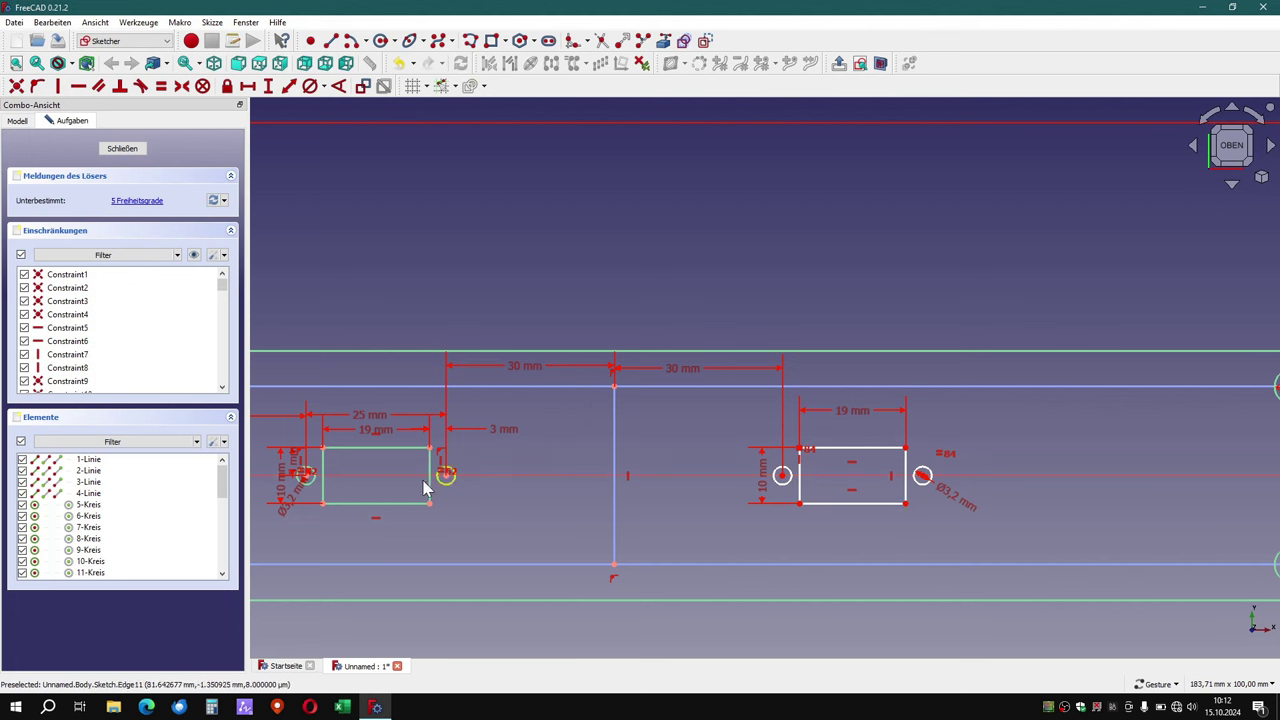
# Frame the right slot and set the right hole 3 mm from the rectangle's top-right corner.
pyautogui.click(453, 486)
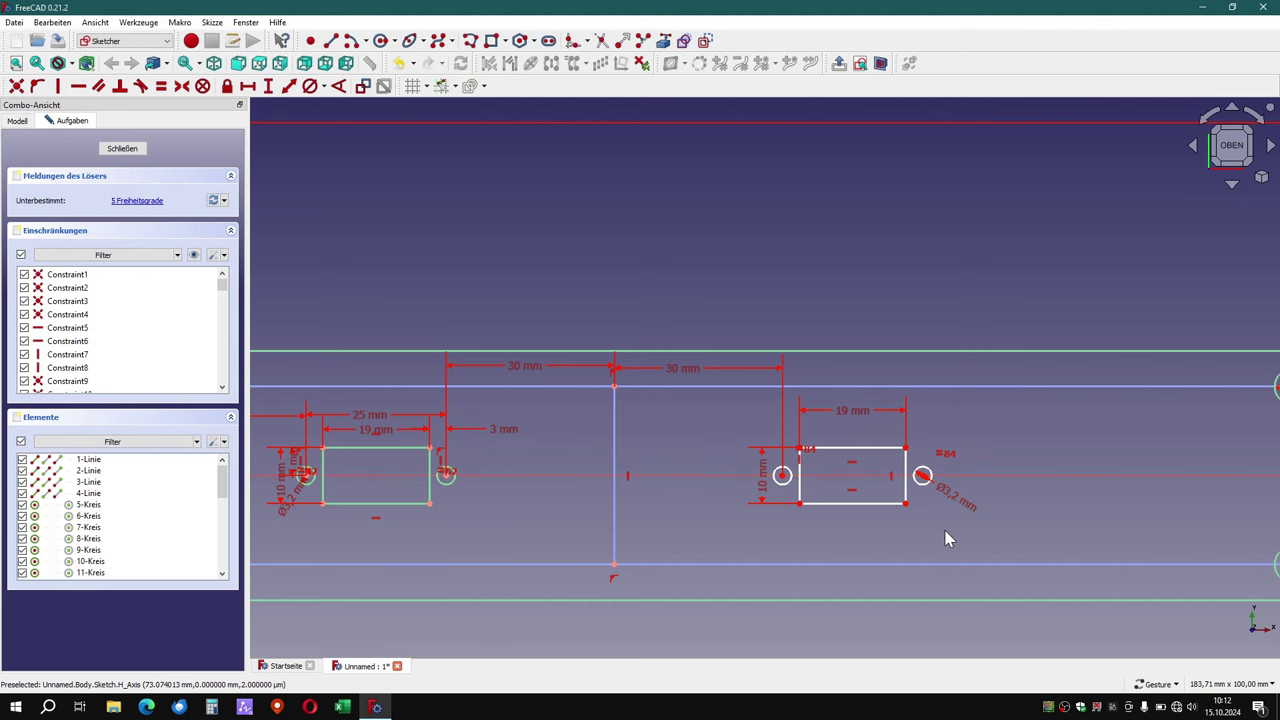
pyautogui.scroll(2, 846, 540)
pyautogui.scroll(1, 848, 535)
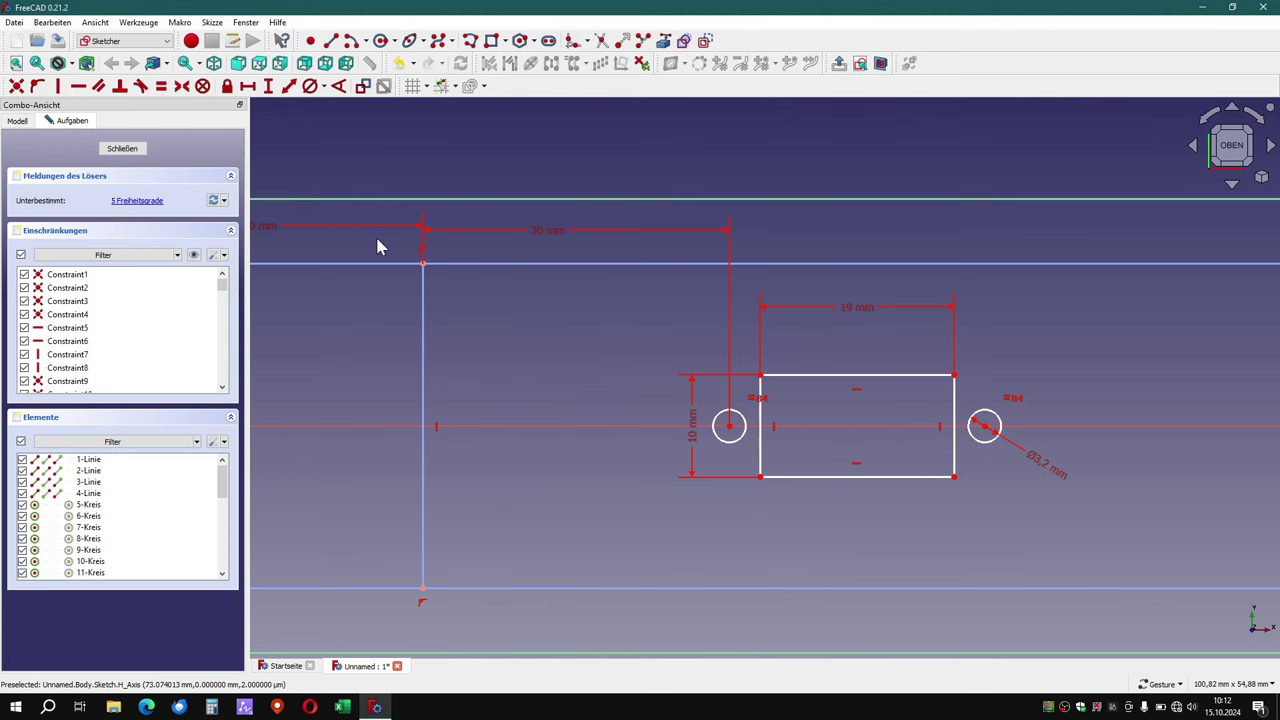
pyautogui.scroll(-3, 306, 326)
pyautogui.moveTo(306, 326)
pyautogui.mouseDown(button='right')
pyautogui.moveTo(483, 386)
pyautogui.moveTo(563, 440)
pyautogui.mouseUp(button='right')
pyautogui.rightClick(705, 452)
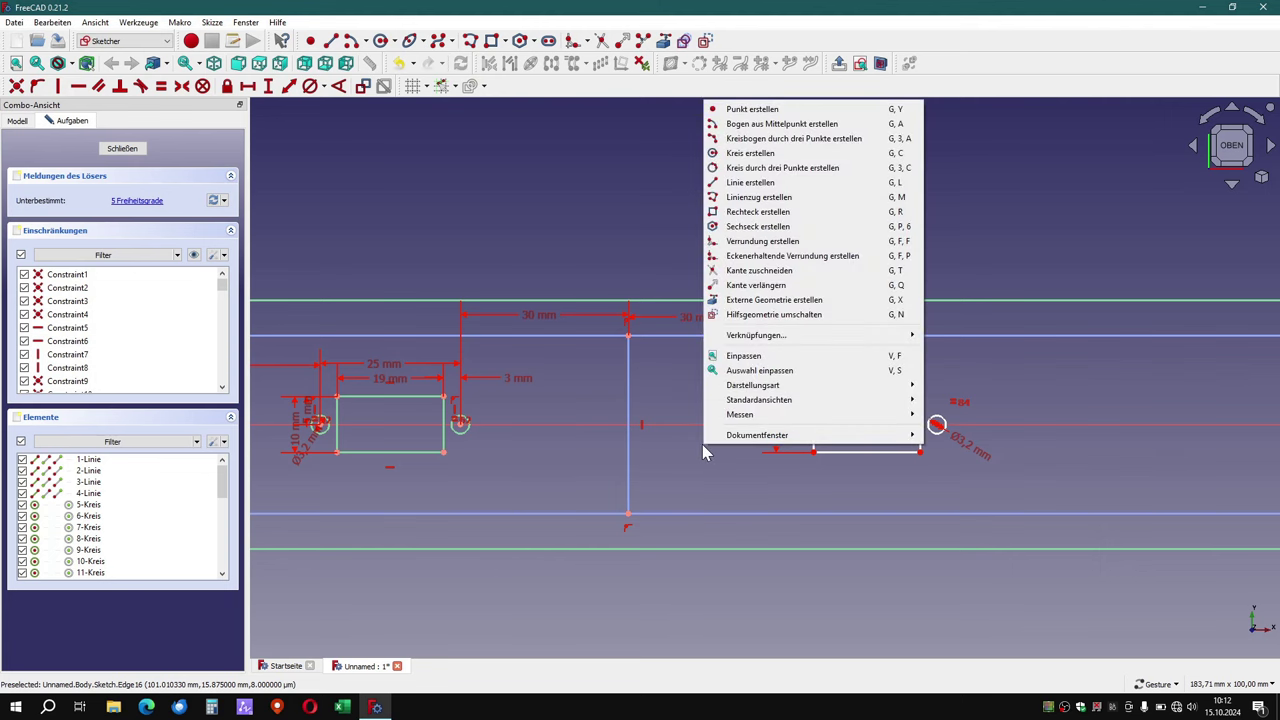
pyautogui.click(652, 450)
pyautogui.scroll(2, 652, 450)
pyautogui.scroll(-2, 652, 450)
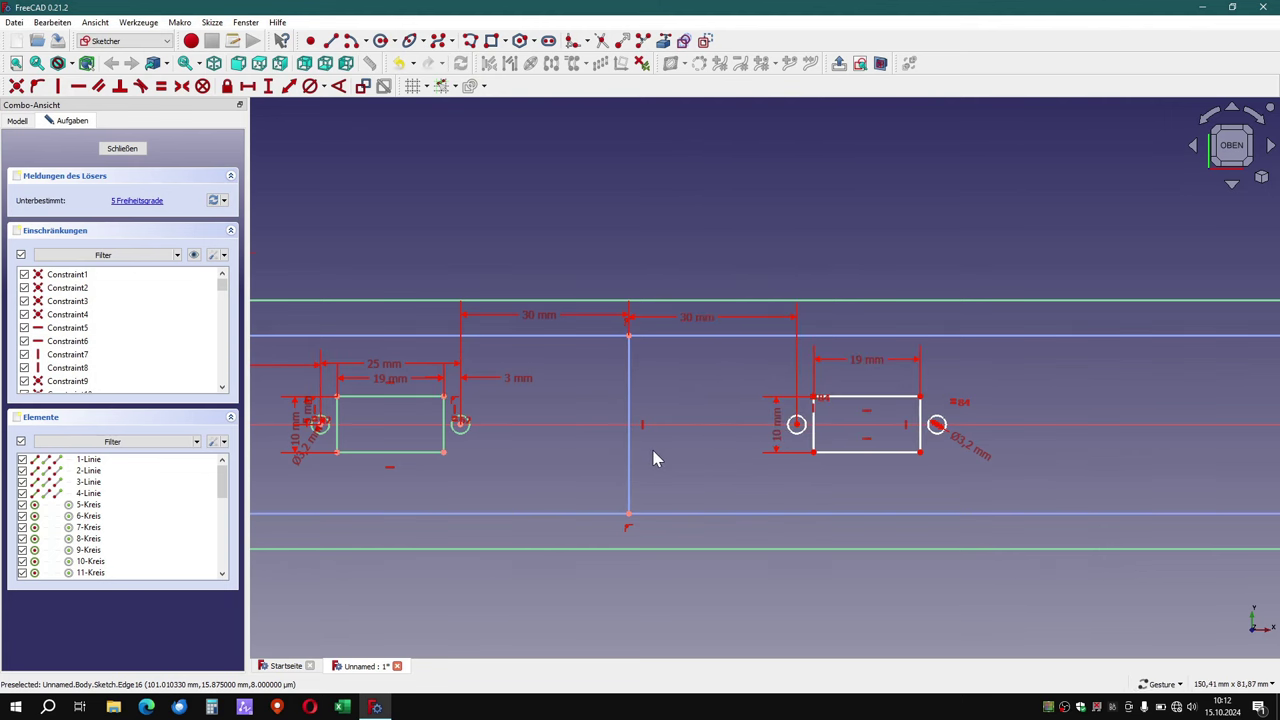
pyautogui.scroll(2, 650, 452)
pyautogui.scroll(-2, 648, 450)
pyautogui.scroll(-1, 648, 450)
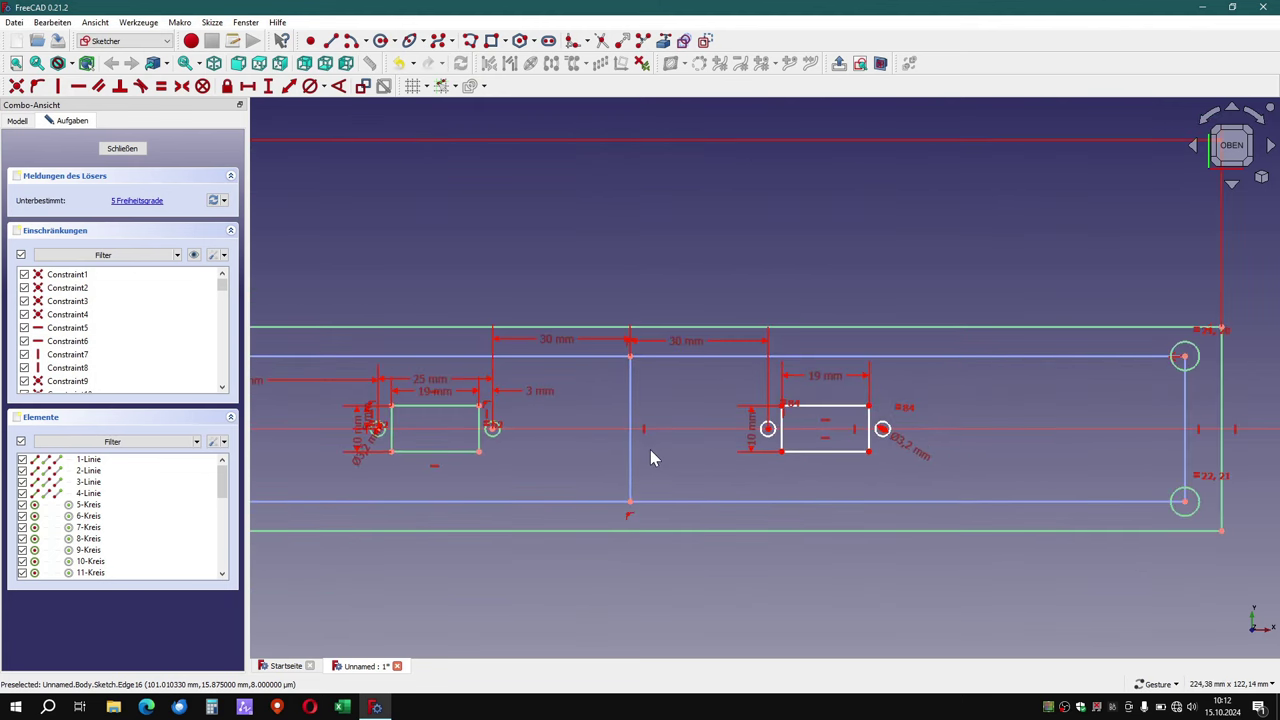
pyautogui.moveTo(655, 458)
pyautogui.mouseDown(button='right')
pyautogui.moveTo(883, 437)
pyautogui.moveTo(543, 440)
pyautogui.moveTo(988, 423)
pyautogui.moveTo(549, 441)
pyautogui.moveTo(804, 451)
pyautogui.moveTo(776, 451)
pyautogui.mouseUp(button='right')
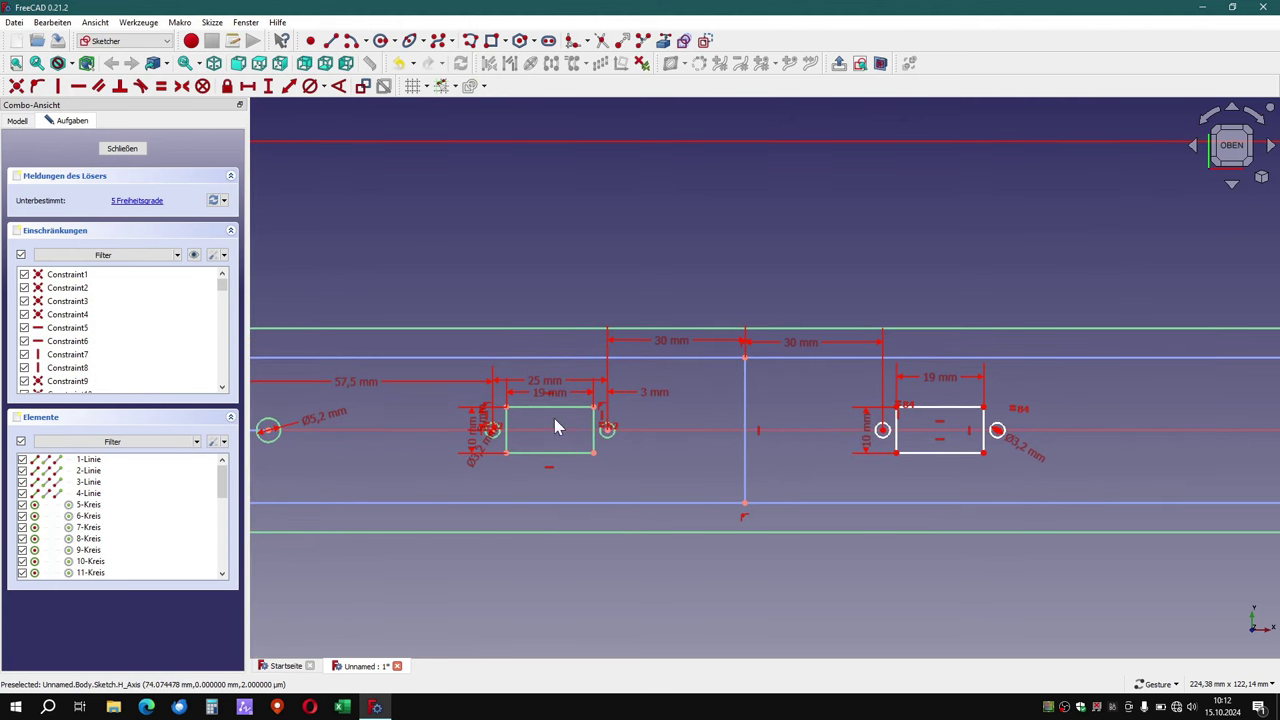
pyautogui.scroll(2, 968, 423)
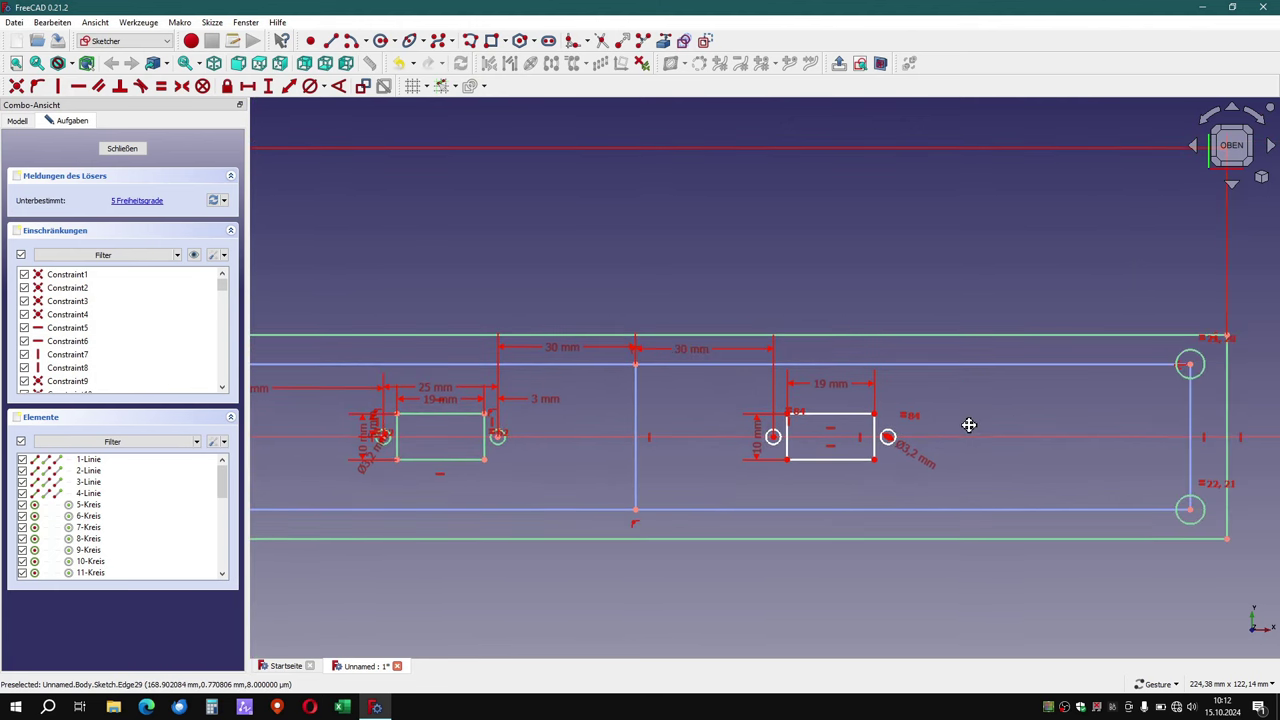
pyautogui.scroll(3, 897, 441)
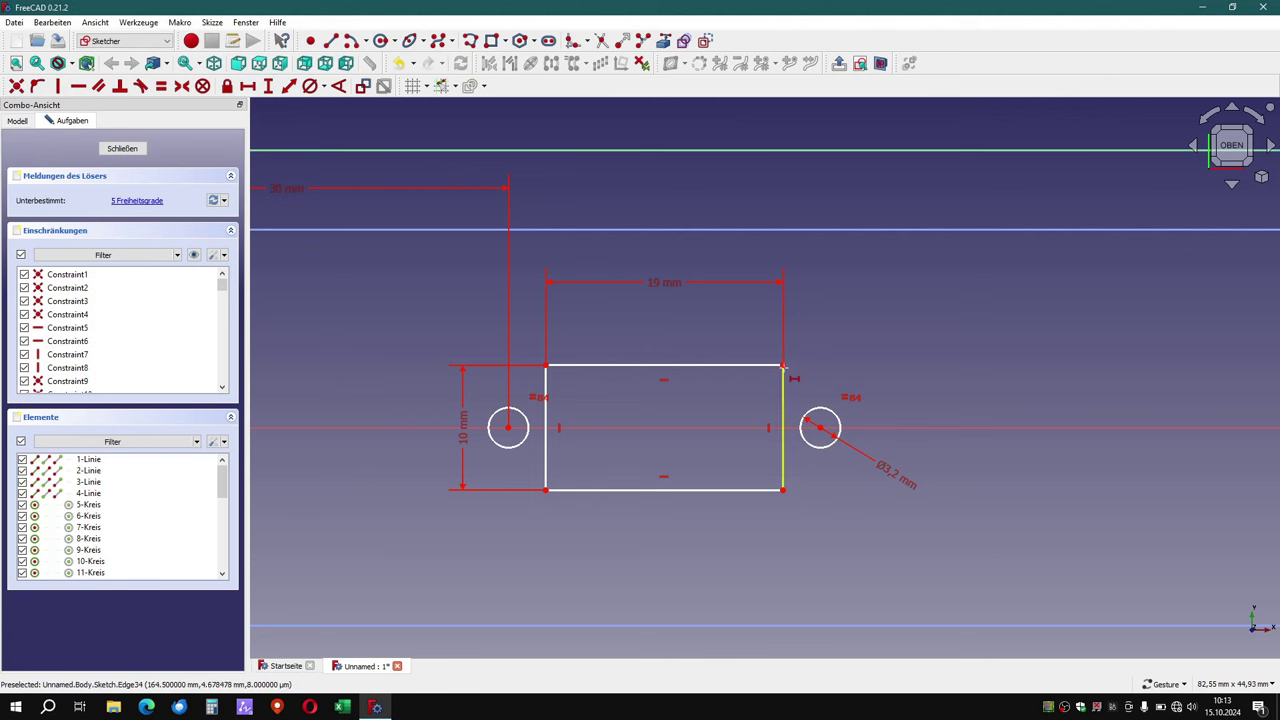
pyautogui.click(784, 367)
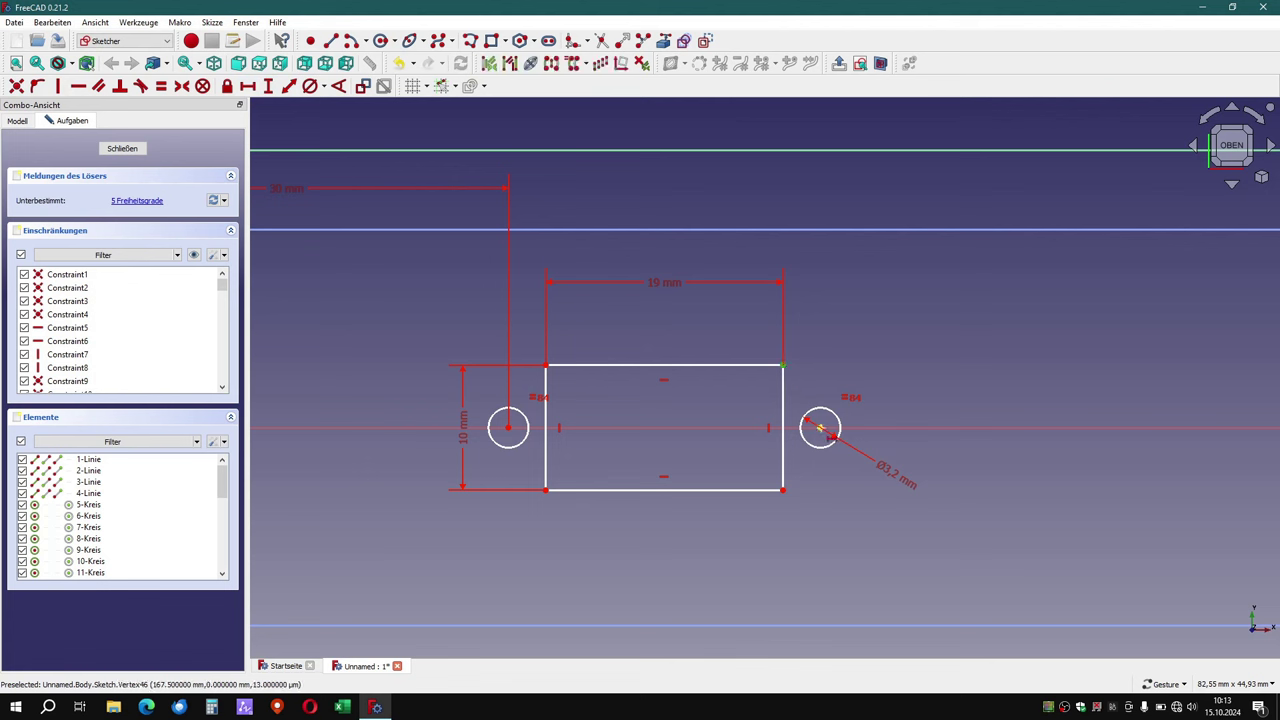
pyautogui.click(819, 428)
pyautogui.press('l')
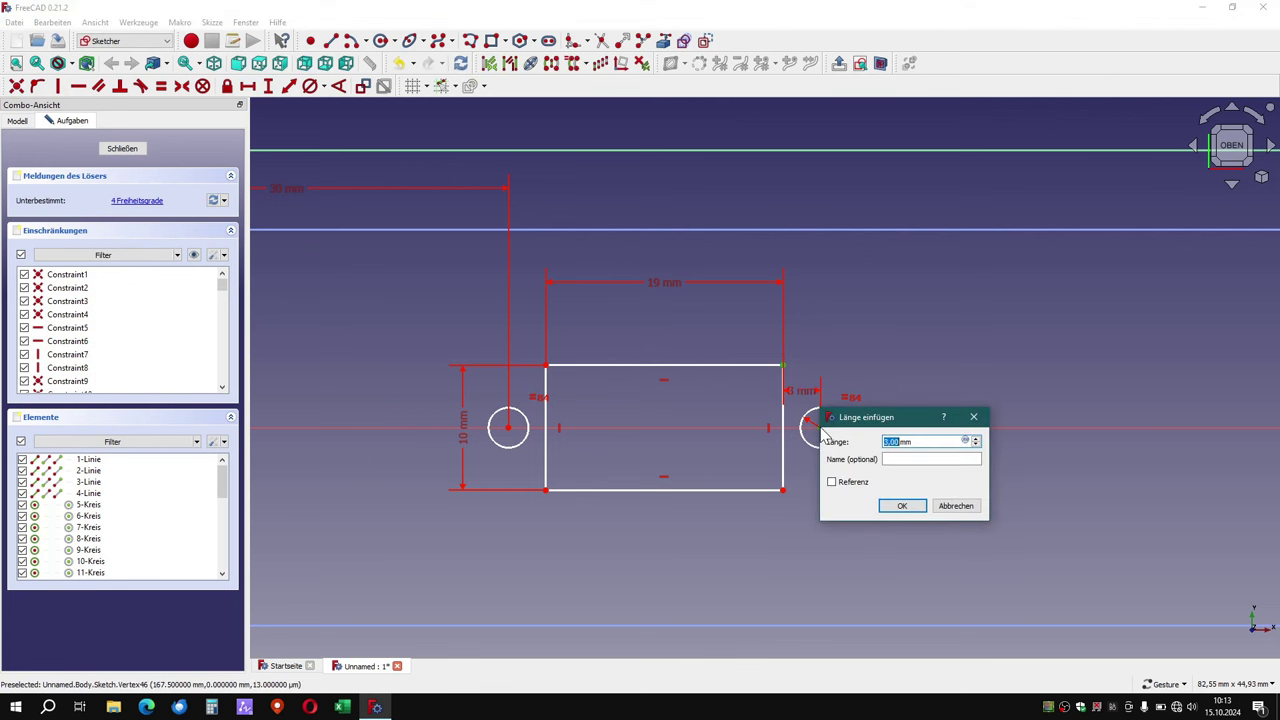
pyautogui.press('Return')
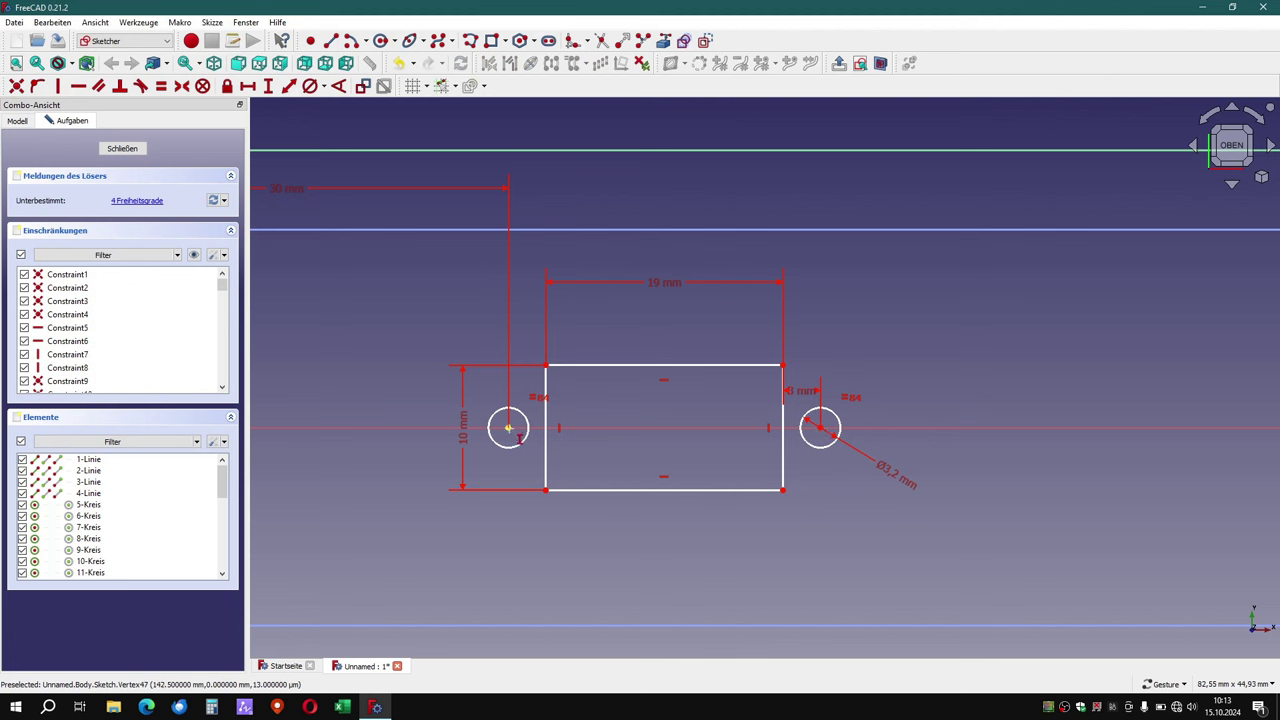
# Add a vertical distance between the left hole centre and the rectangle's top-left corner.
pyautogui.click(508, 428)
pyautogui.click(545, 366)
pyautogui.press('i')
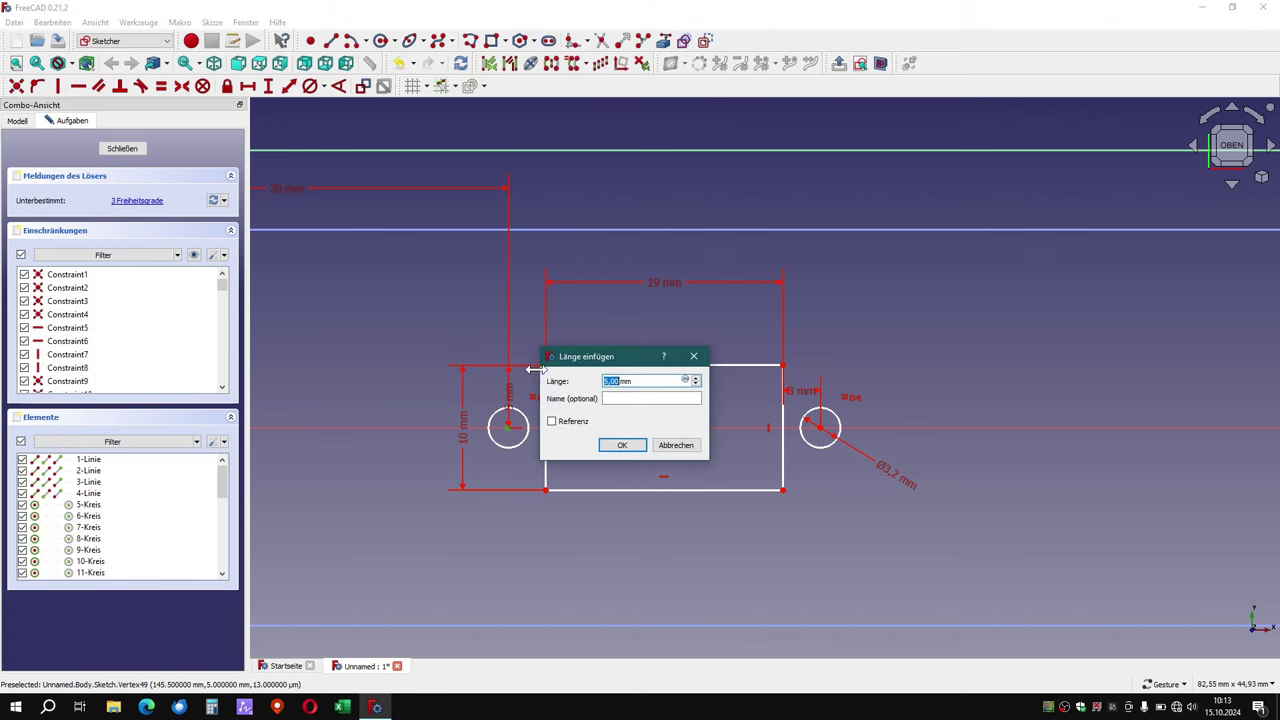
pyautogui.click(623, 443)
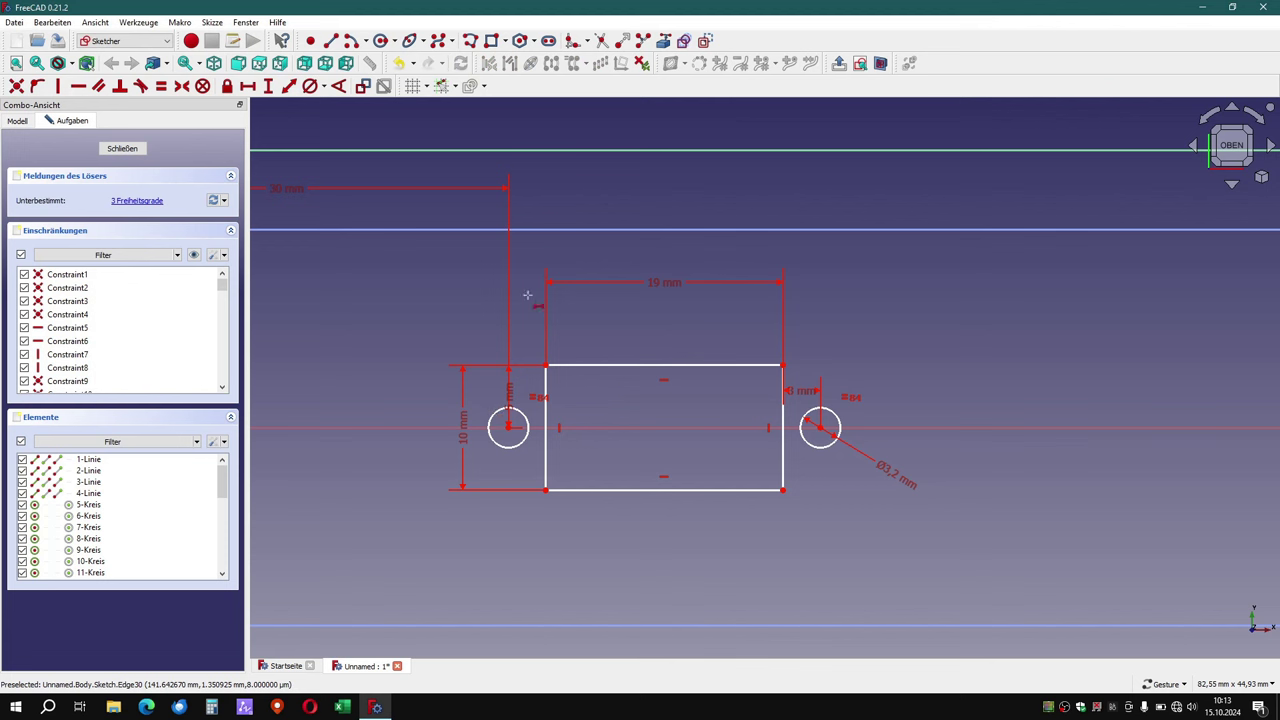
# Space the two hole centres 25 mm apart and place that dimension above the slot.
pyautogui.click(508, 427)
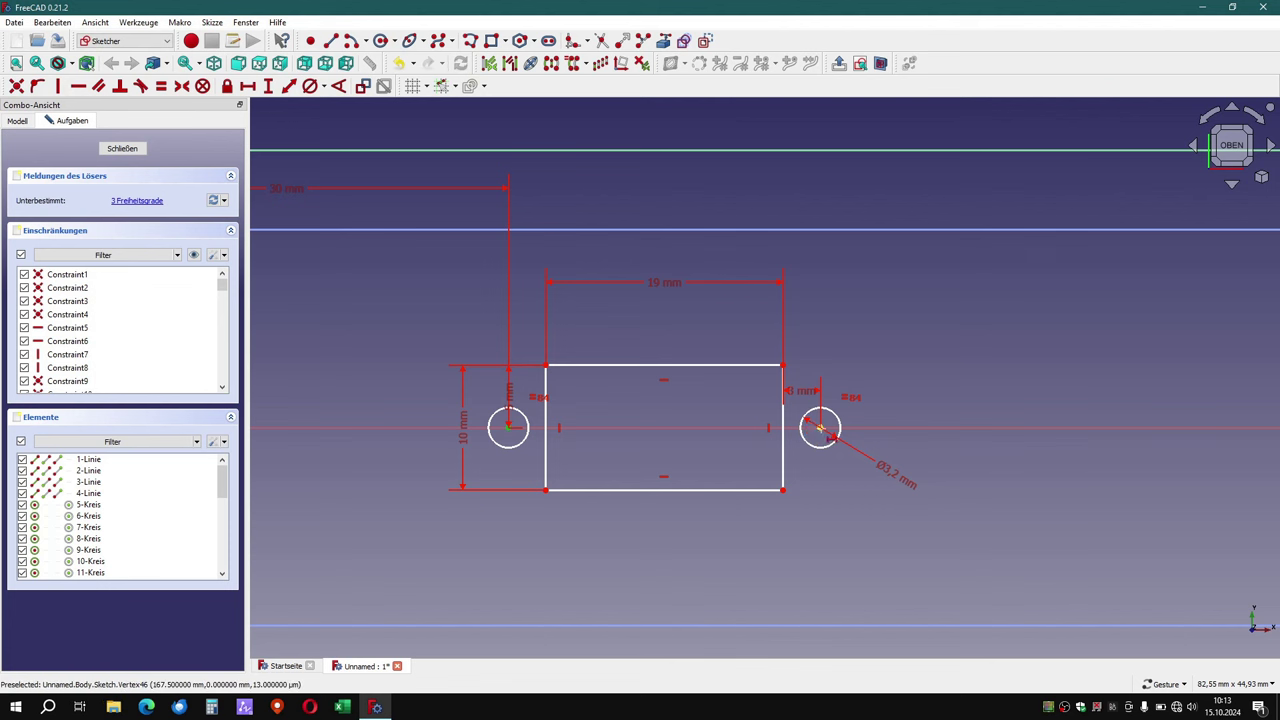
pyautogui.click(820, 428)
pyautogui.press('l')
pyautogui.click(905, 505)
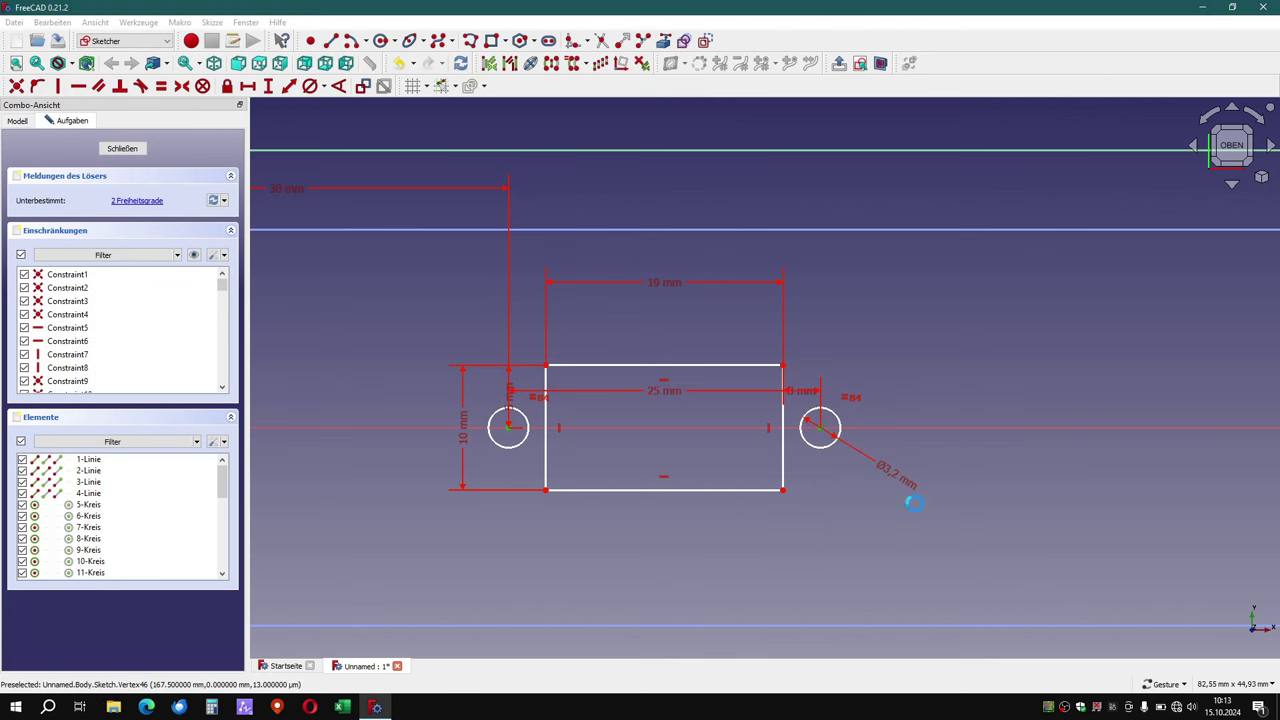
pyautogui.moveTo(668, 392); pyautogui.dragTo(660, 240)
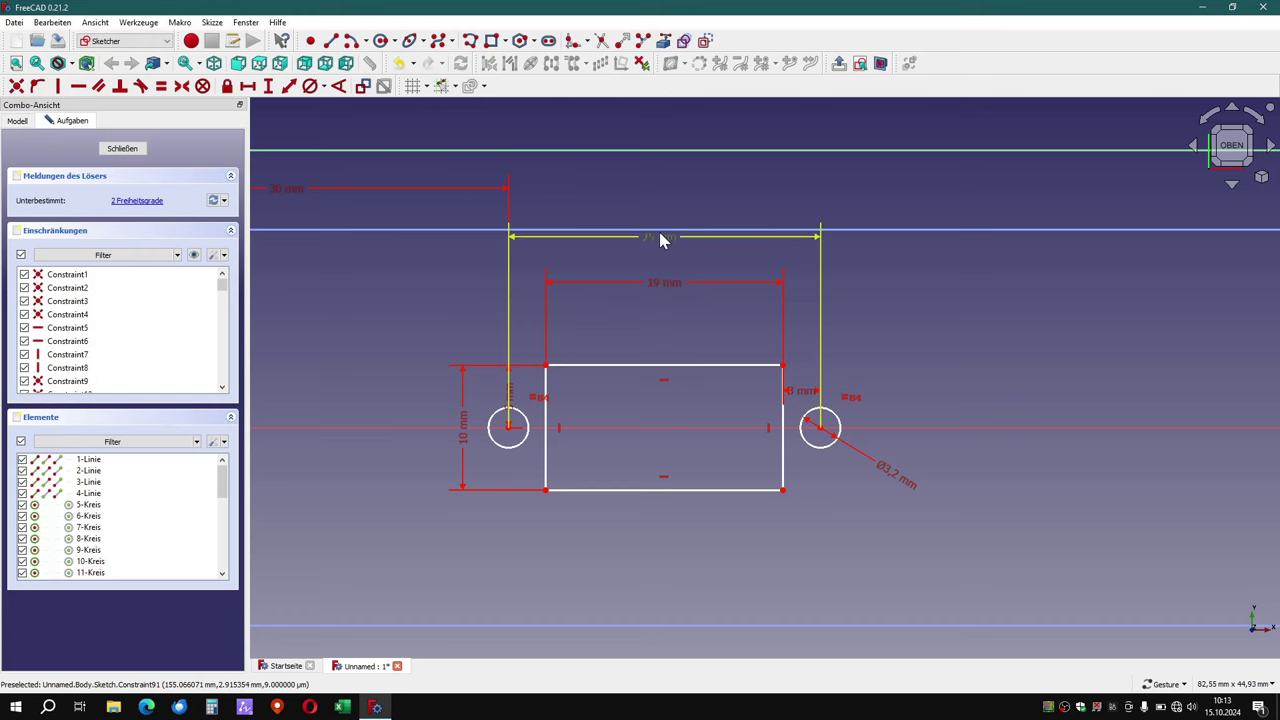
pyautogui.scroll(-3, 660, 240)
pyautogui.scroll(-2, 571, 429)
pyautogui.moveTo(571, 429)
pyautogui.mouseDown(button='right')
pyautogui.moveTo(800, 440)
pyautogui.moveTo(996, 430)
pyautogui.mouseUp(button='right')
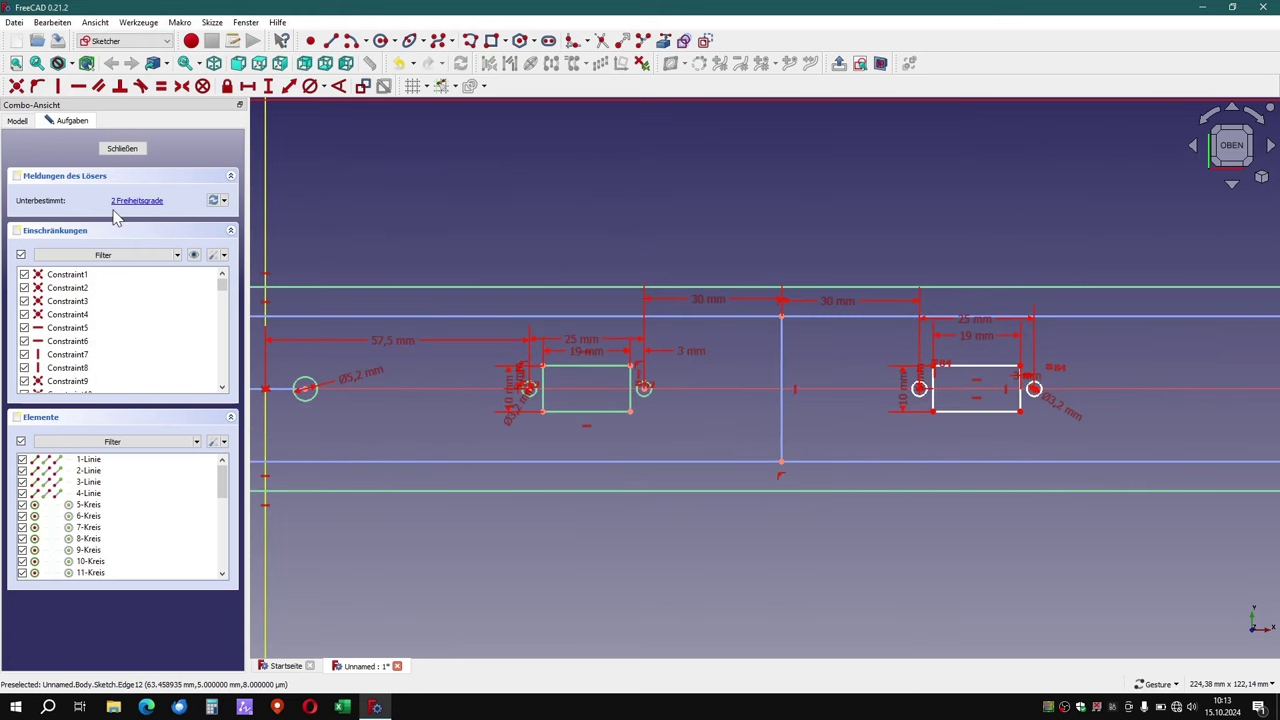
# Attach both small hole centres to the H_Axis with Point-on-Object until fully constrained.
pyautogui.click(116, 203)
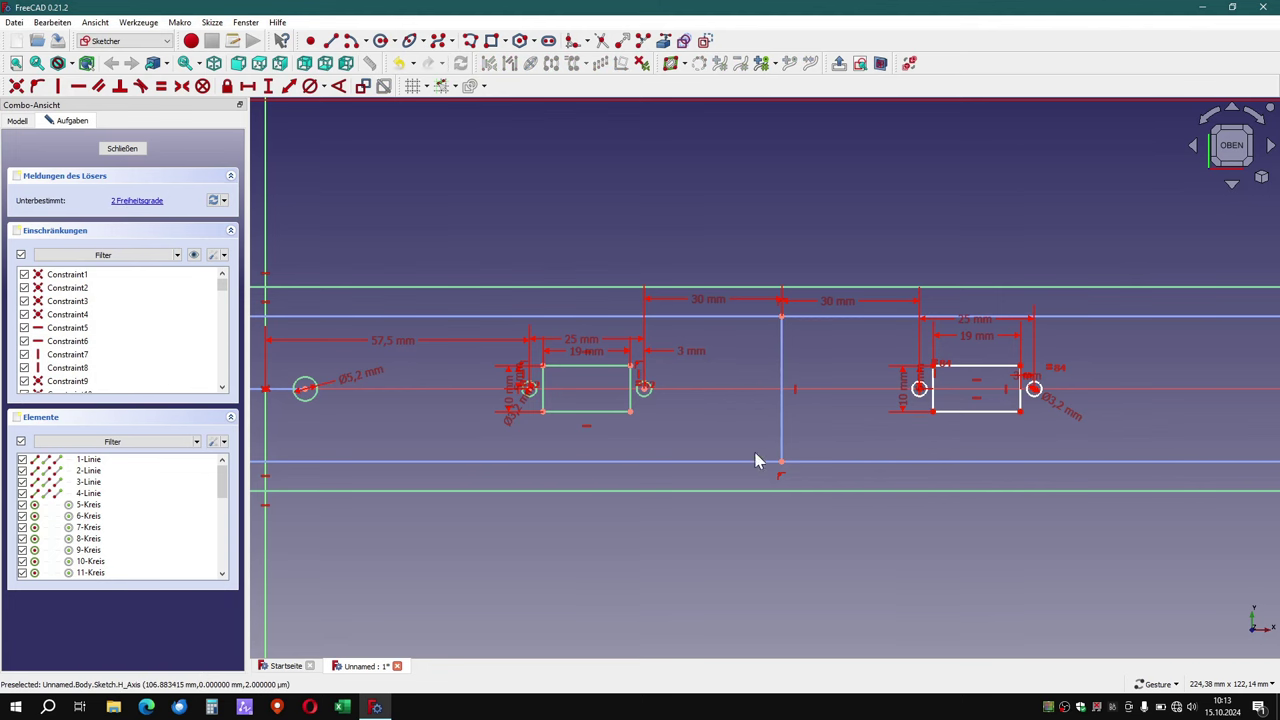
pyautogui.scroll(5, 980, 420)
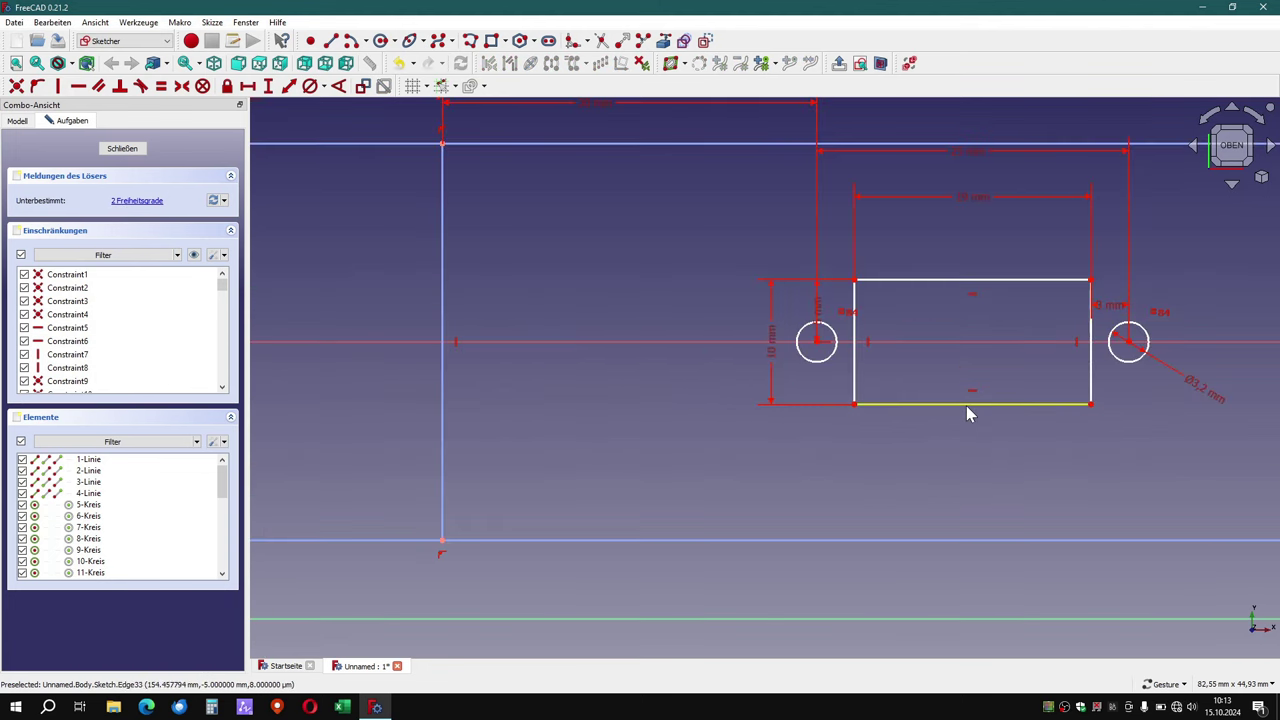
pyautogui.moveTo(966, 406)
pyautogui.mouseDown()
pyautogui.moveTo(966, 422)
pyautogui.moveTo(968, 382)
pyautogui.mouseUp()
pyautogui.scroll(2, 968, 382)
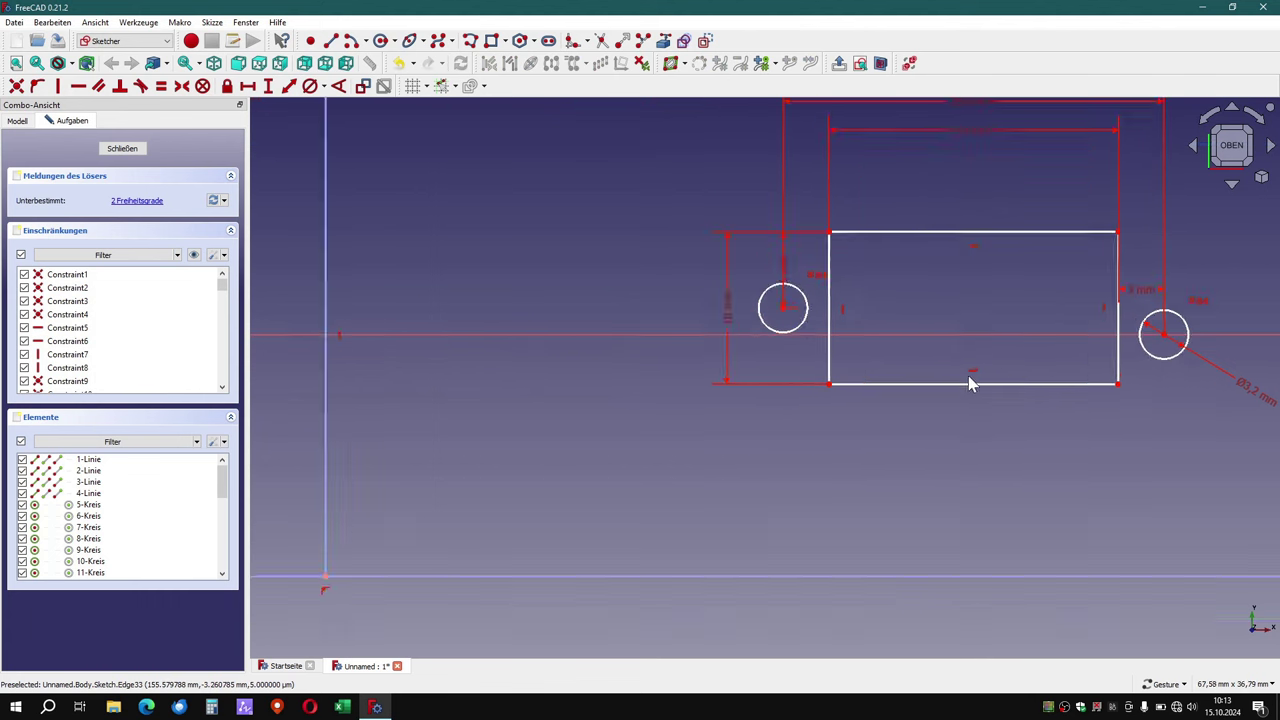
pyautogui.scroll(1, 965, 378)
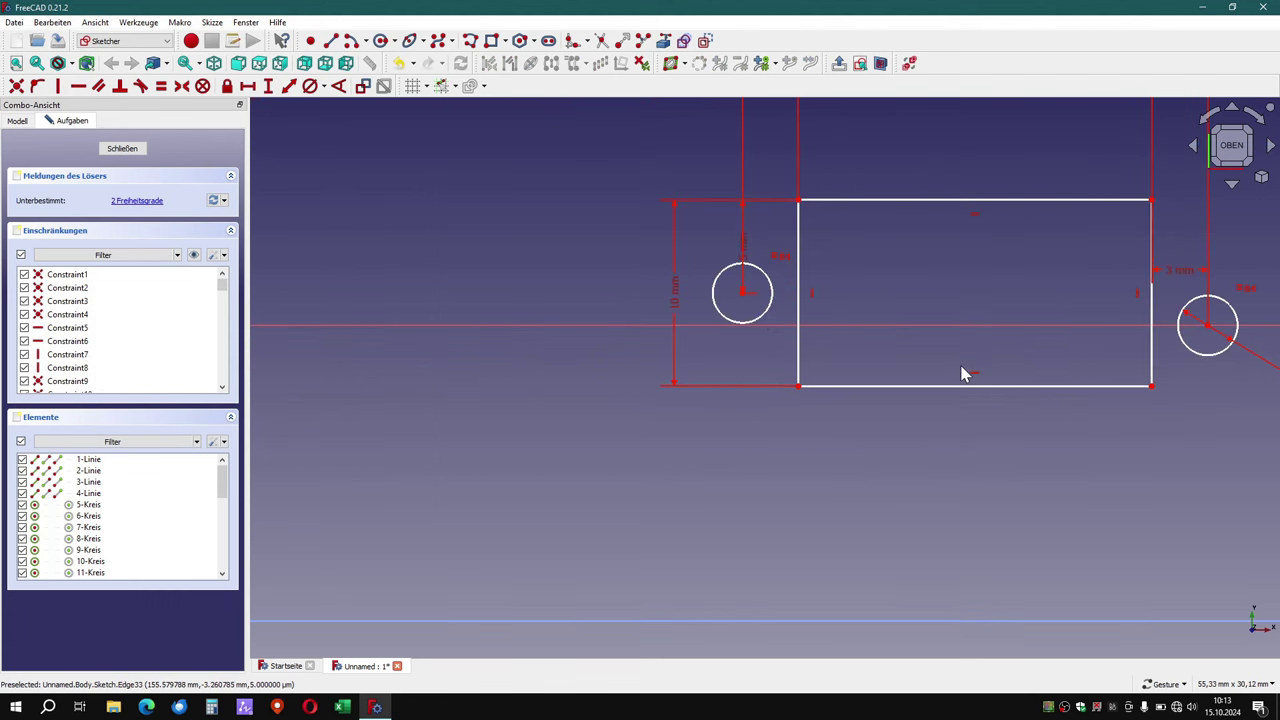
pyautogui.click(38, 87)
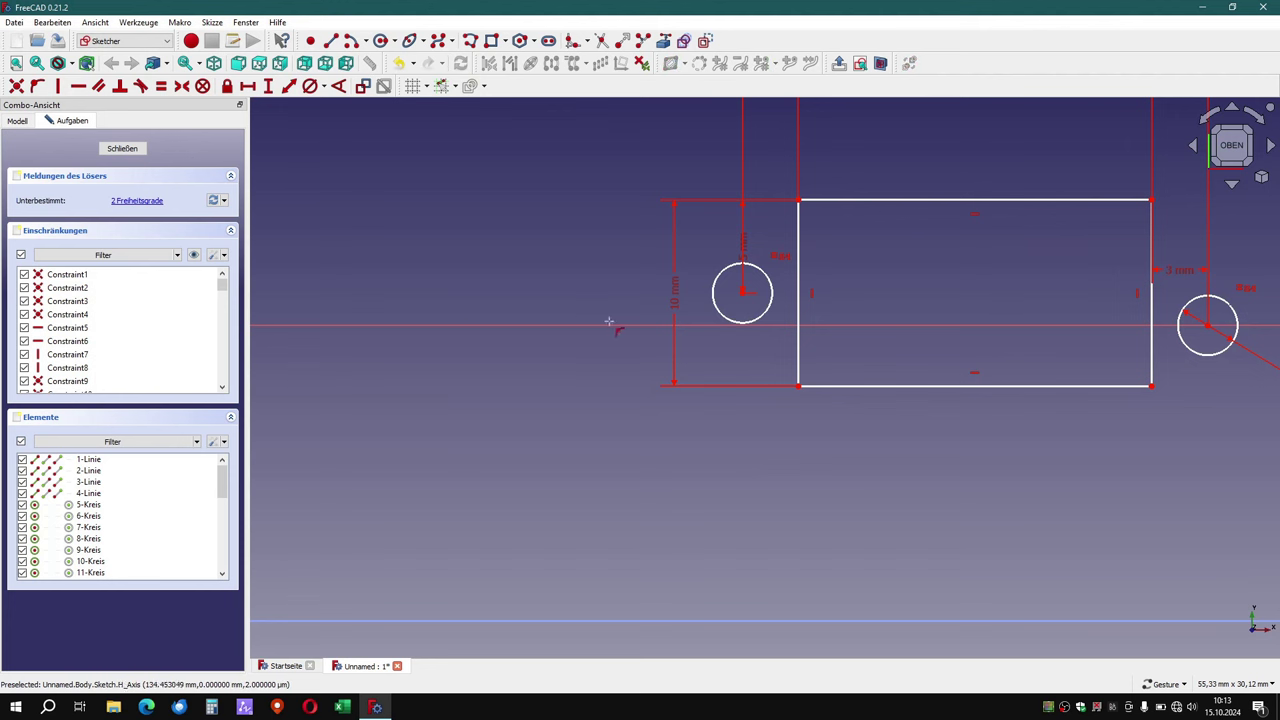
pyautogui.click(742, 292)
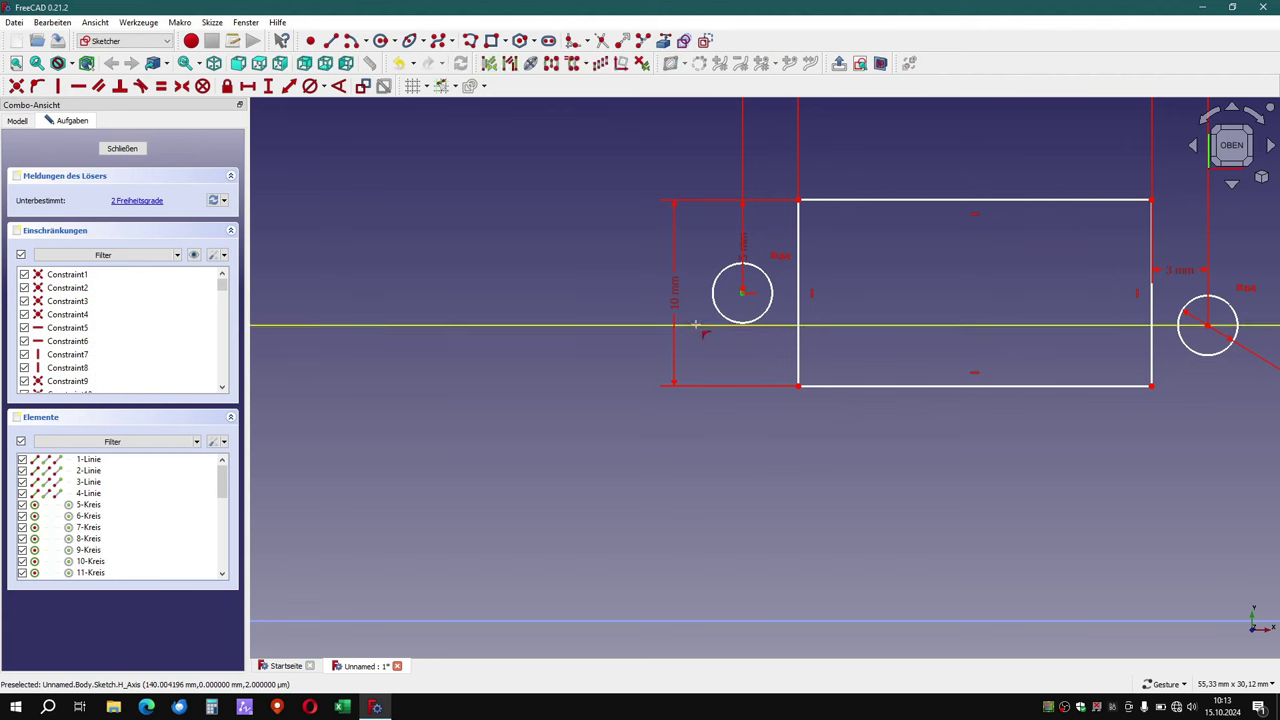
pyautogui.click(700, 325)
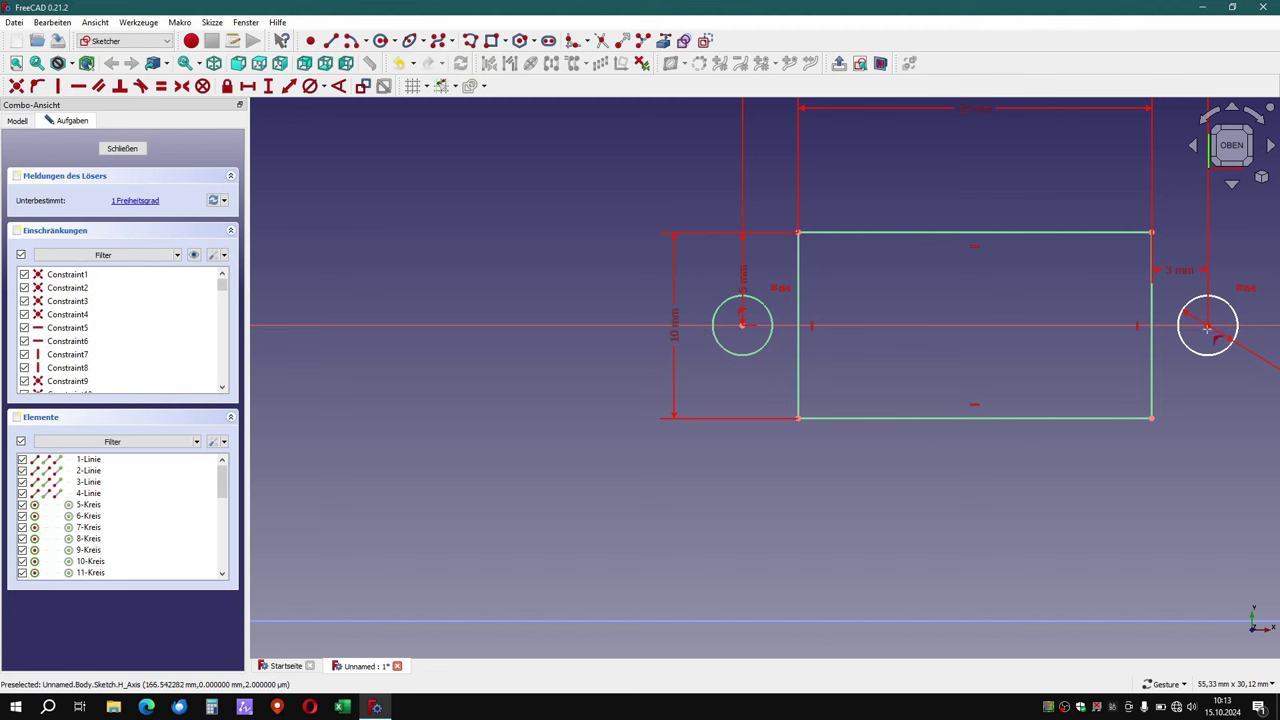
pyautogui.click(1119, 327)
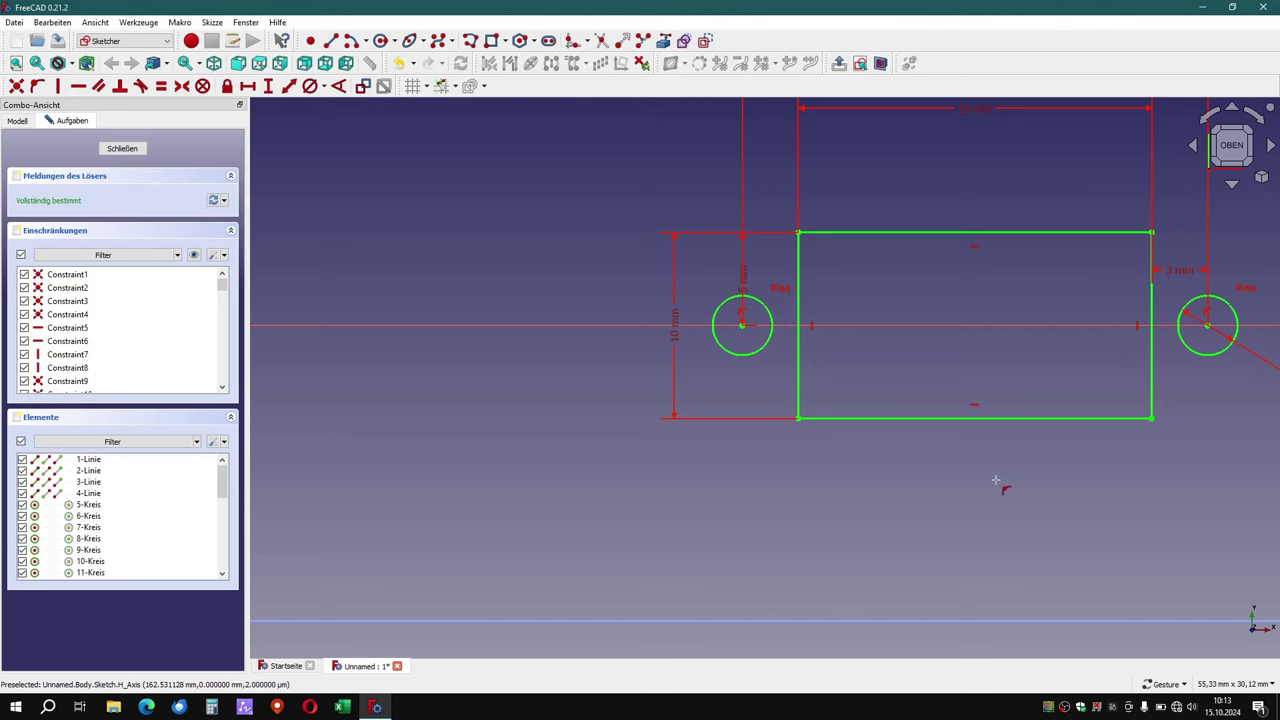
pyautogui.scroll(-3, 985, 515)
pyautogui.scroll(-3, 941, 520)
# Zoom and pan out to view the whole fully constrained plate sketch.
pyautogui.scroll(2, 890, 530)
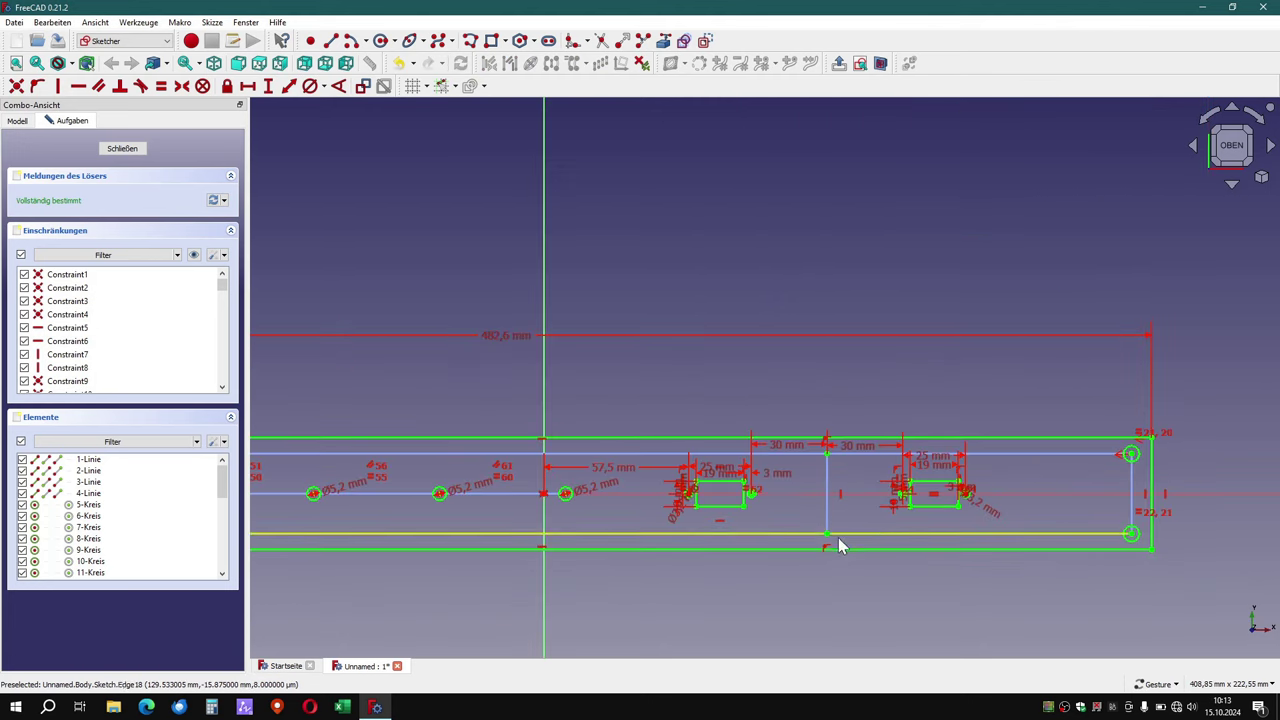
pyautogui.scroll(-1, 687, 566)
pyautogui.scroll(-2, 714, 566)
pyautogui.moveTo(714, 566); pyautogui.dragTo(808, 477, button='right')
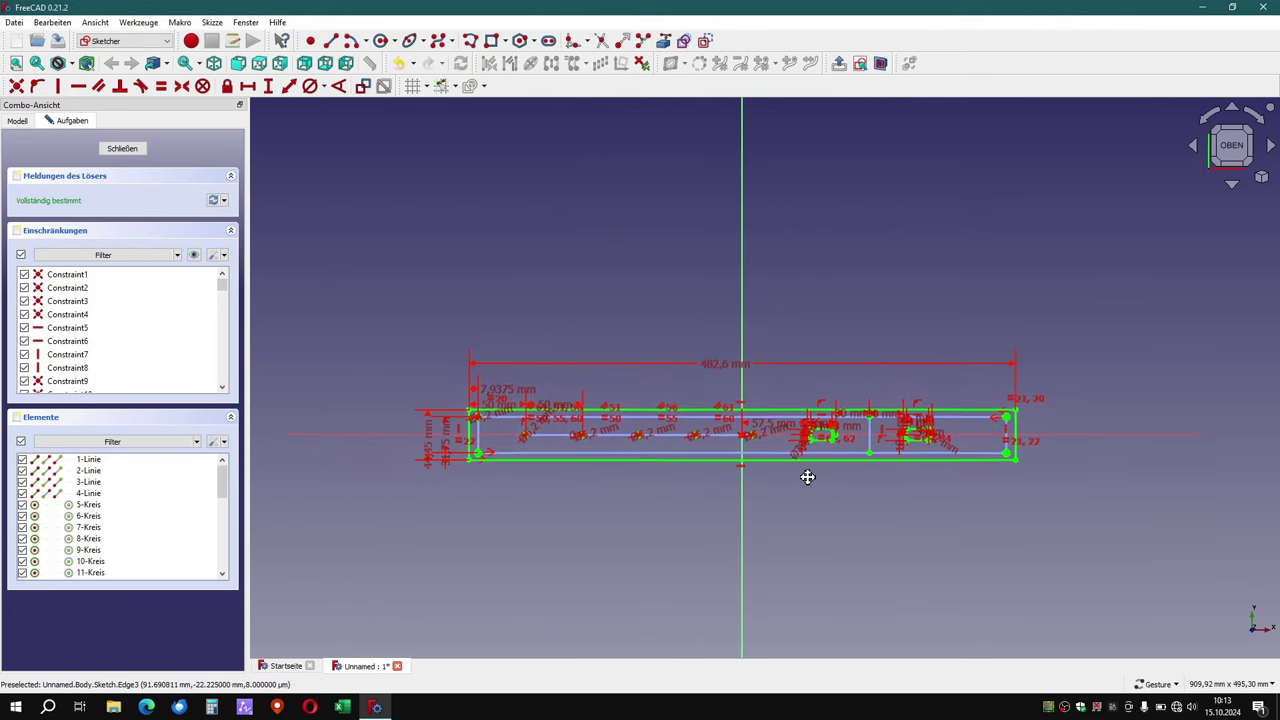
pyautogui.scroll(2, 790, 500)
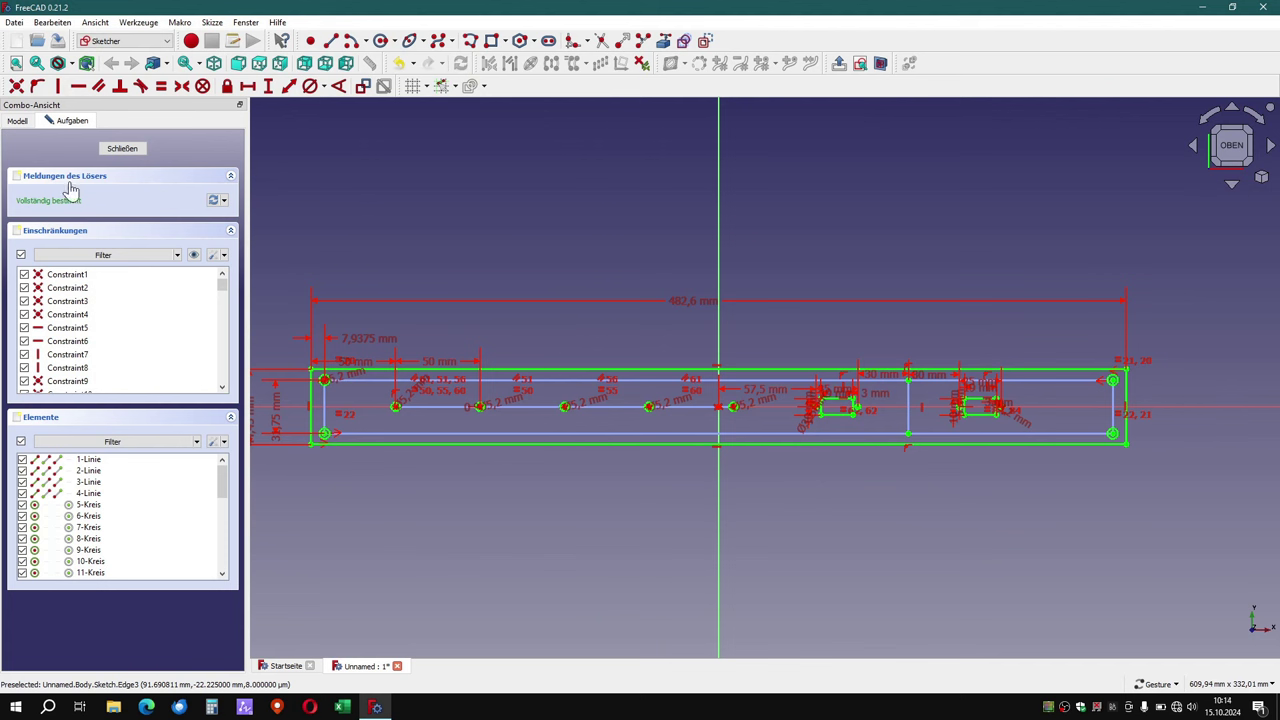
# Close the sketch and pad it with a length of 3 mm.
pyautogui.click(122, 149)
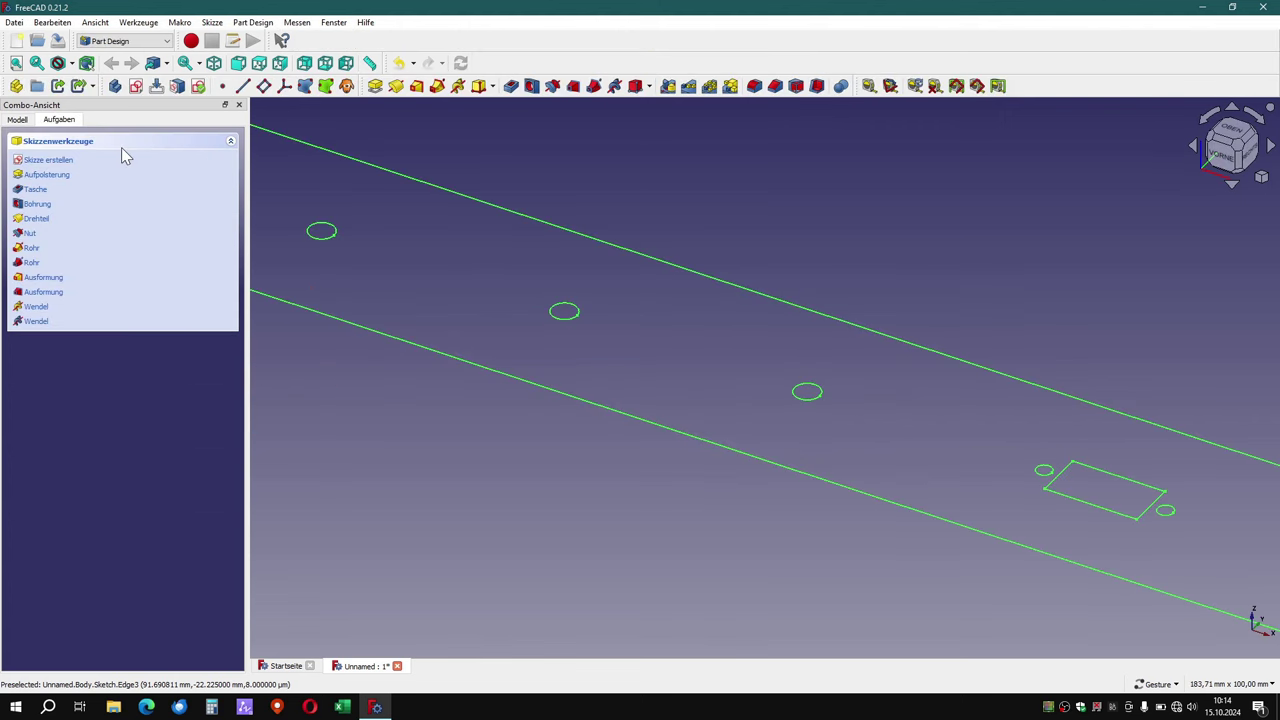
pyautogui.scroll(-5, 681, 329)
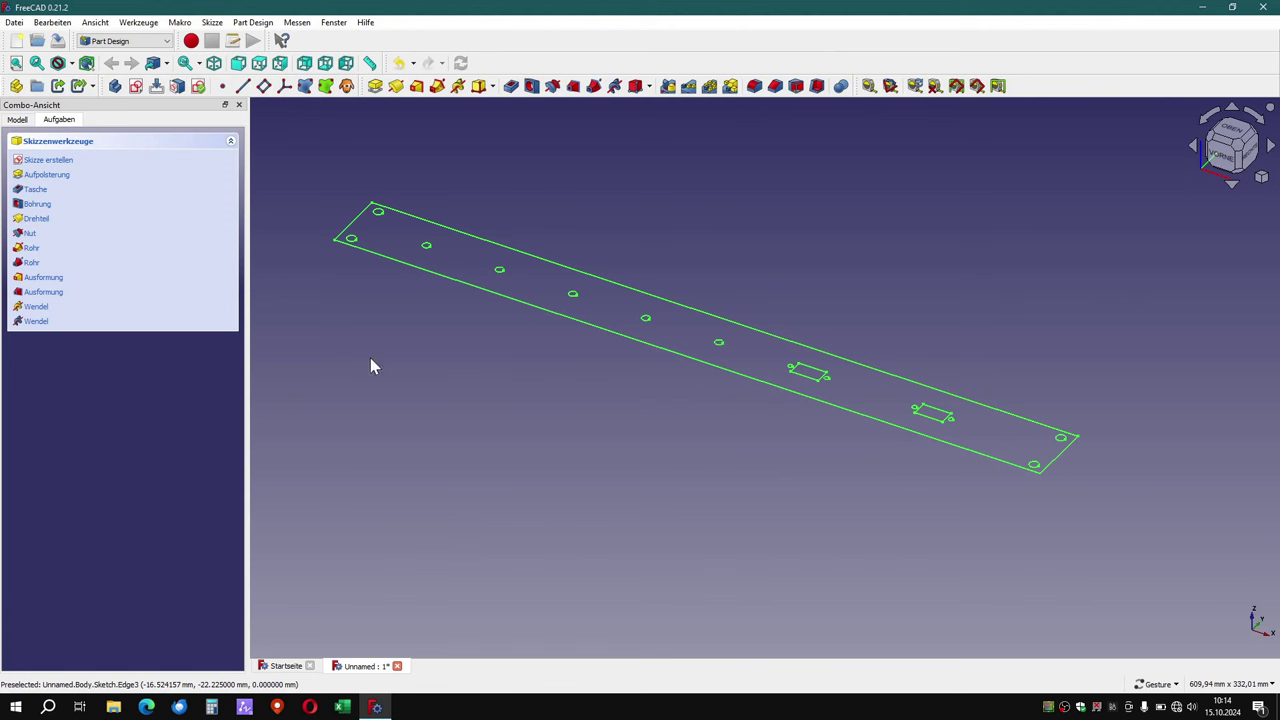
pyautogui.scroll(1, 362, 338)
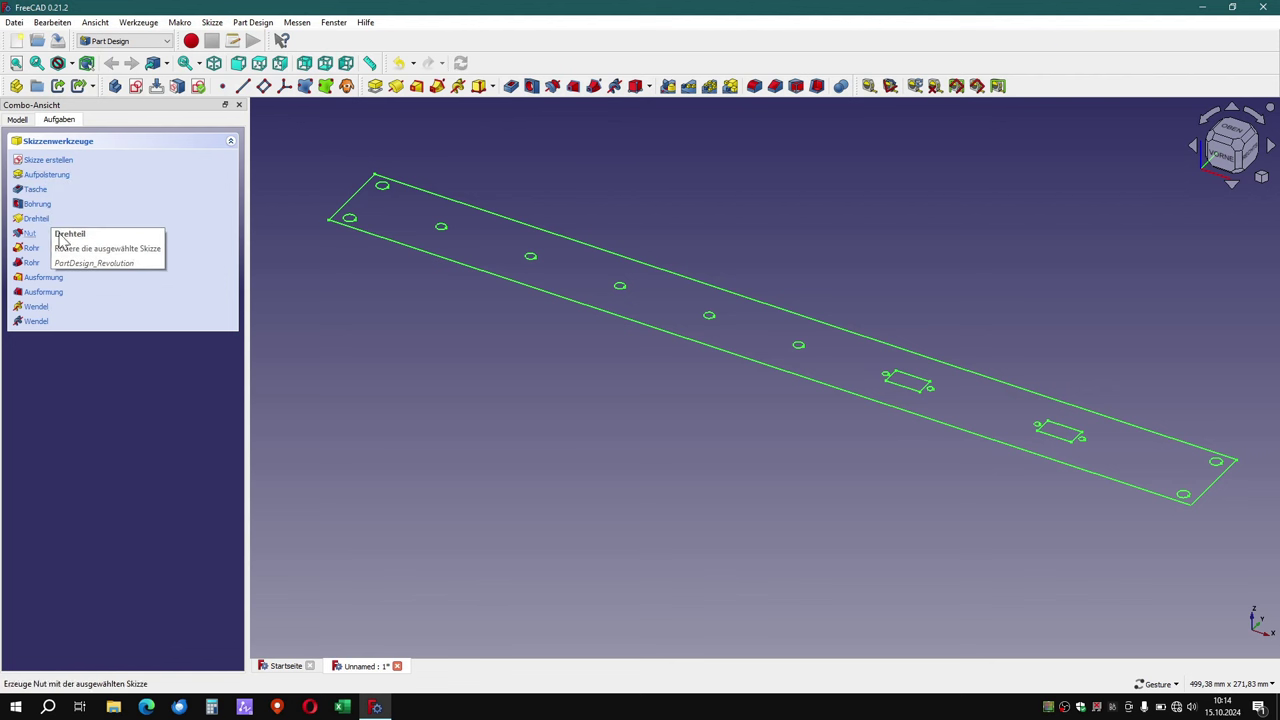
pyautogui.click(61, 176)
pyautogui.write('3')
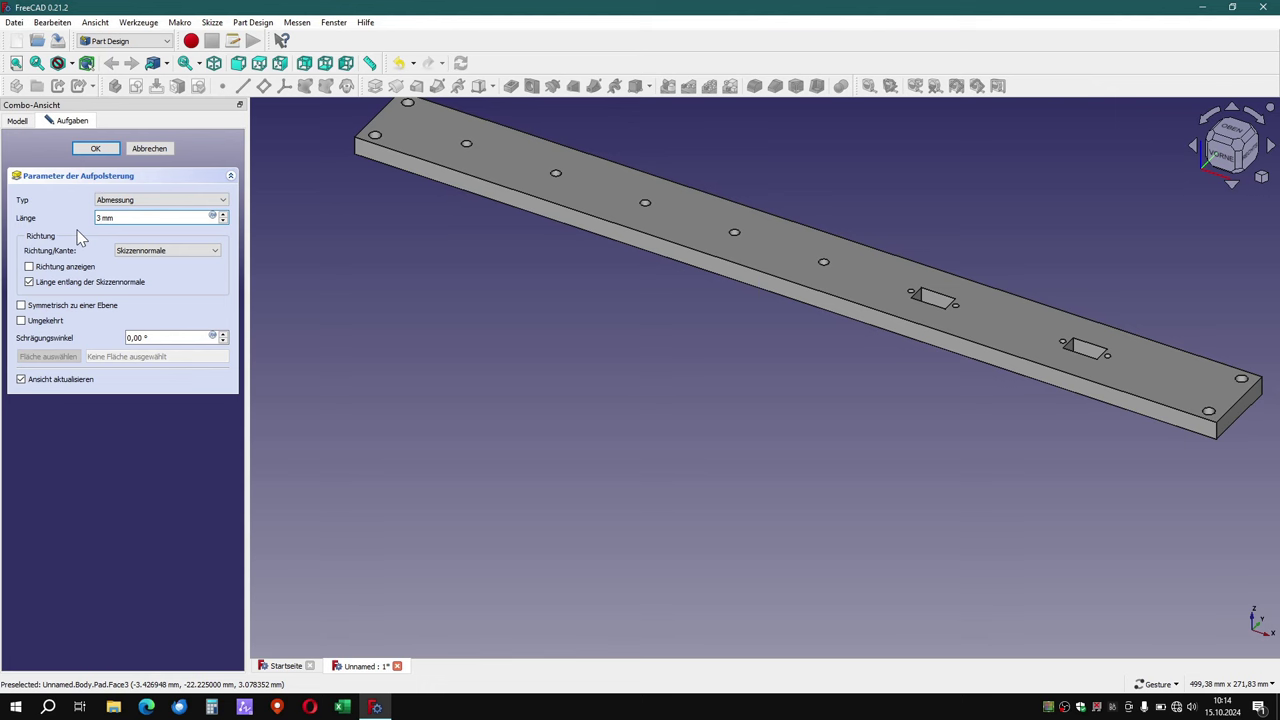
# Confirm the 3 mm pad, switch to top view, and orbit to inspect the plate.
pyautogui.press('Return')
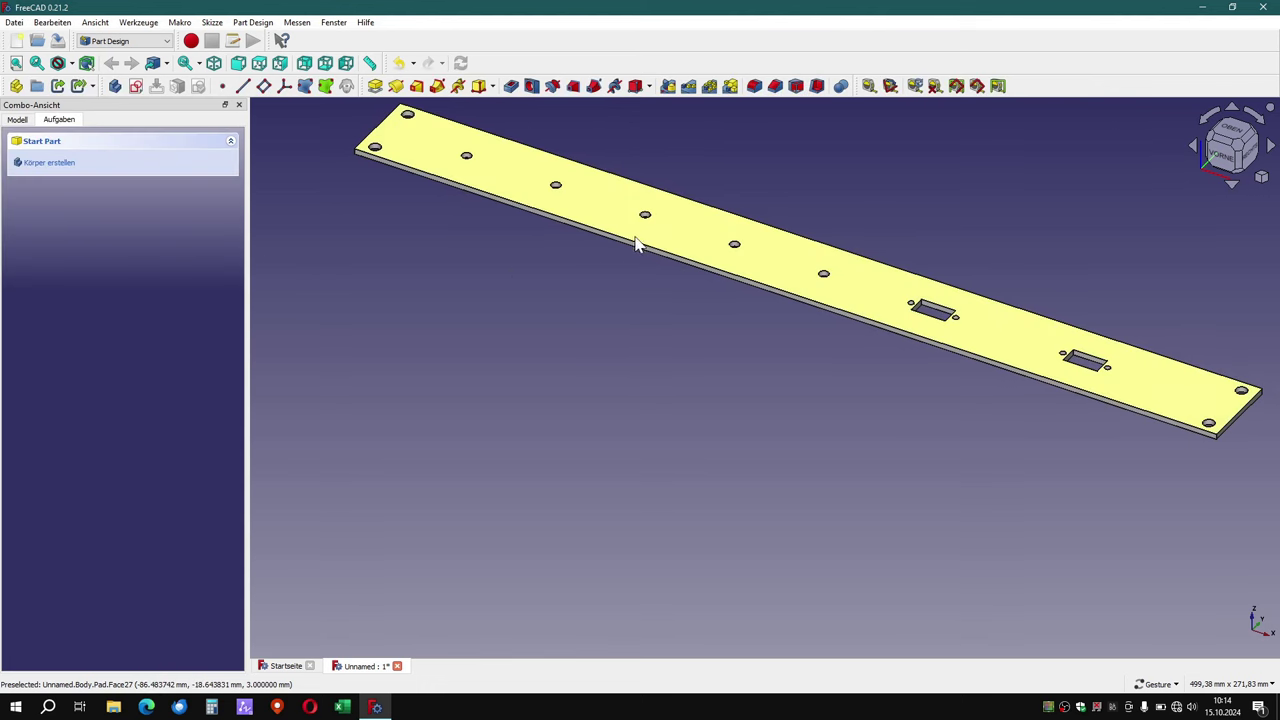
pyautogui.press('2')
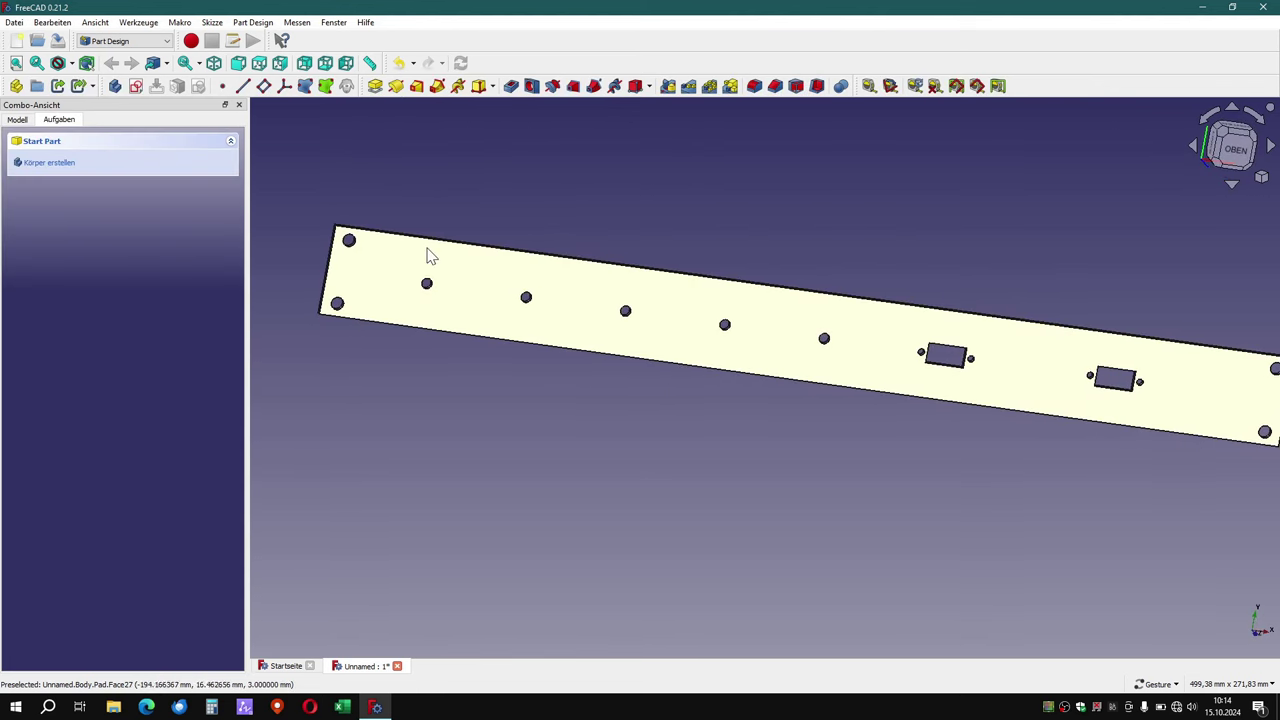
pyautogui.moveTo(651, 351)
pyautogui.mouseDown()
pyautogui.moveTo(648, 389)
pyautogui.moveTo(630, 305)
pyautogui.moveTo(629, 380)
pyautogui.moveTo(534, 383)
pyautogui.moveTo(622, 570)
pyautogui.moveTo(640, 543)
pyautogui.moveTo(663, 414)
pyautogui.moveTo(1051, 351)
pyautogui.moveTo(1101, 401)
pyautogui.moveTo(1063, 337)
pyautogui.moveTo(923, 331)
pyautogui.moveTo(669, 354)
pyautogui.moveTo(553, 381)
pyautogui.moveTo(609, 374)
pyautogui.mouseUp()
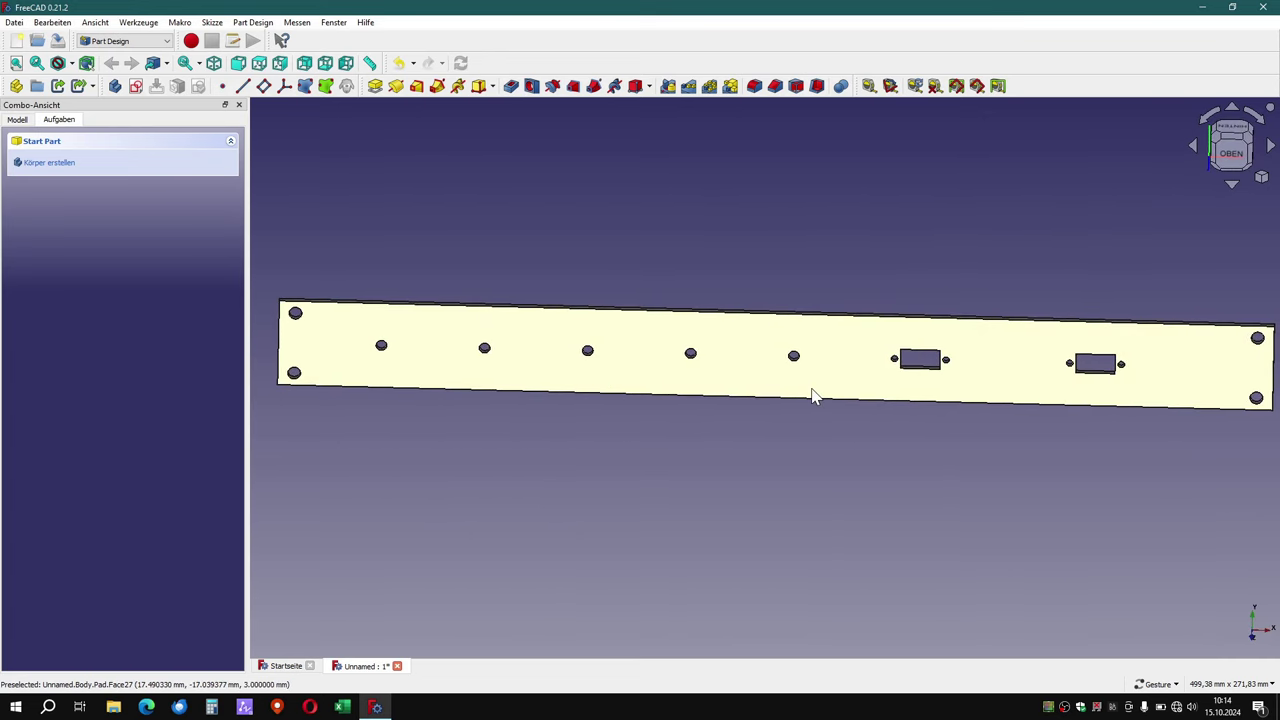
pyautogui.moveTo(811, 394)
pyautogui.mouseDown()
pyautogui.moveTo(800, 351)
pyautogui.moveTo(829, 357)
pyautogui.moveTo(780, 360)
pyautogui.moveTo(860, 340)
pyautogui.moveTo(823, 329)
pyautogui.mouseUp()
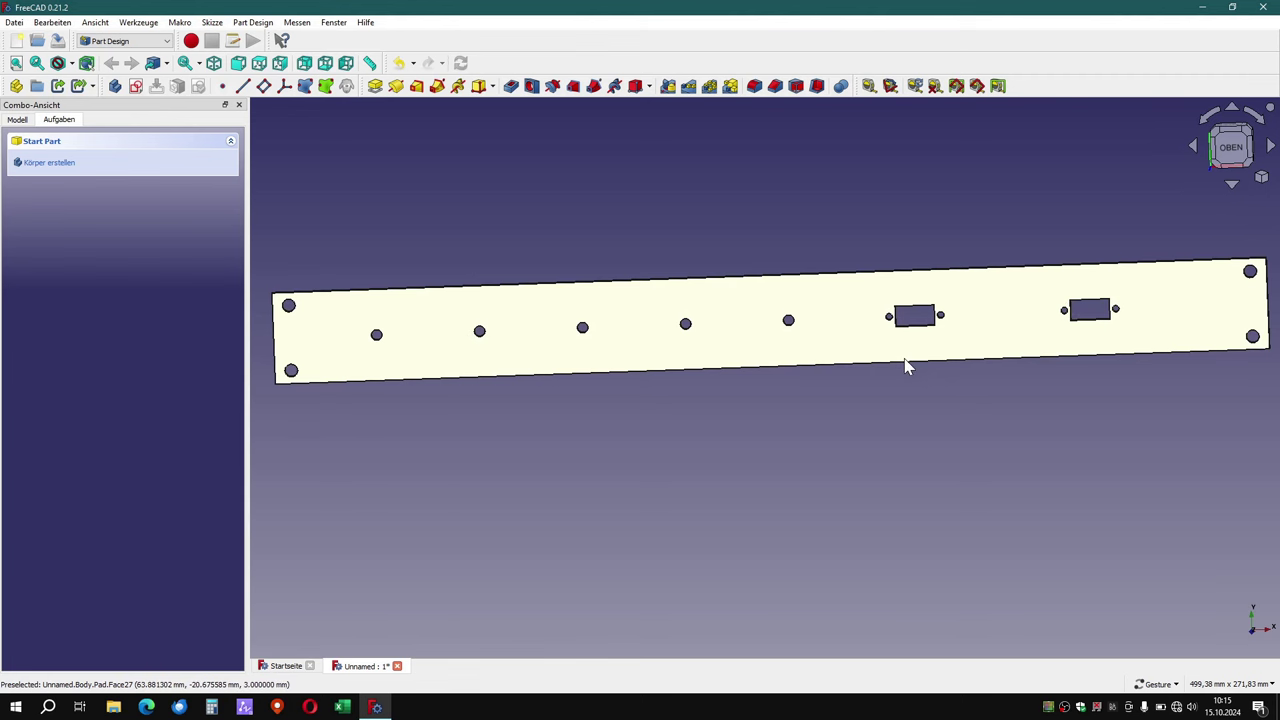
pyautogui.moveTo(946, 357)
pyautogui.mouseDown()
pyautogui.moveTo(963, 258)
pyautogui.moveTo(974, 320)
pyautogui.moveTo(937, 449)
pyautogui.moveTo(814, 380)
pyautogui.moveTo(891, 357)
pyautogui.moveTo(966, 374)
pyautogui.moveTo(943, 354)
pyautogui.moveTo(914, 363)
pyautogui.moveTo(960, 370)
pyautogui.mouseUp()
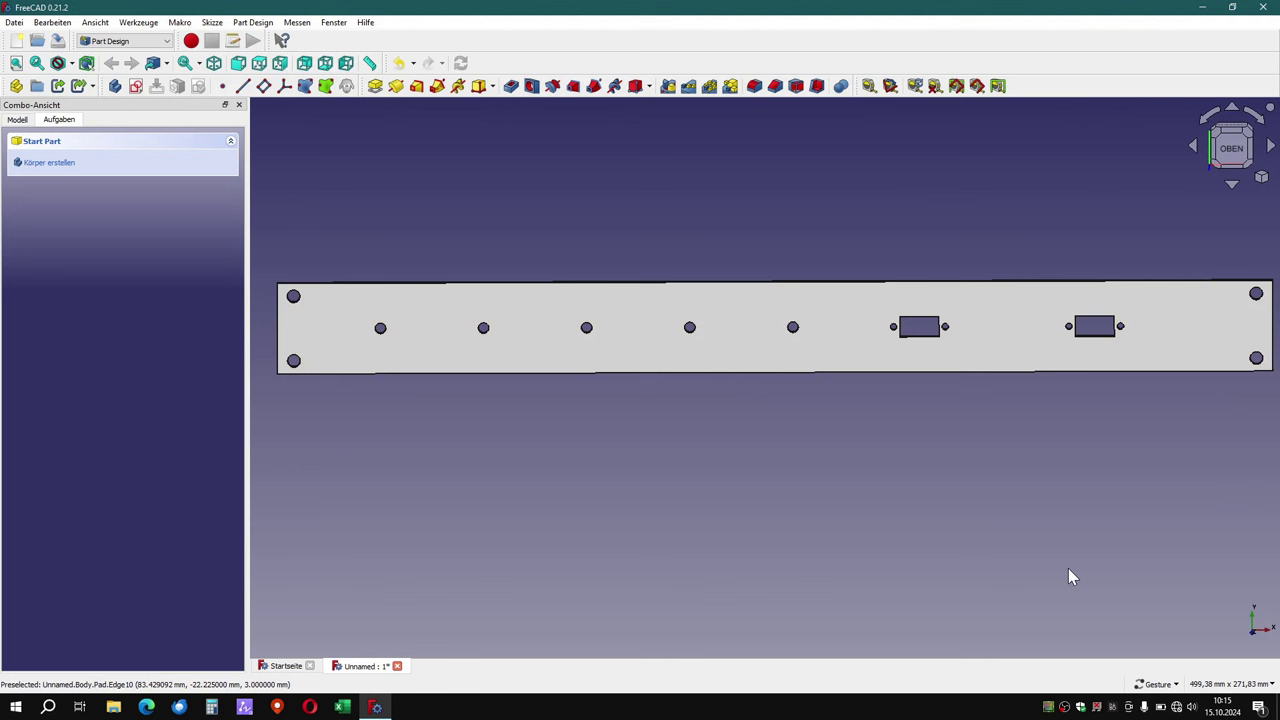
# Try the CAD navigation style, selecting, panning and zooming the plate with it.
pyautogui.click(1177, 688)
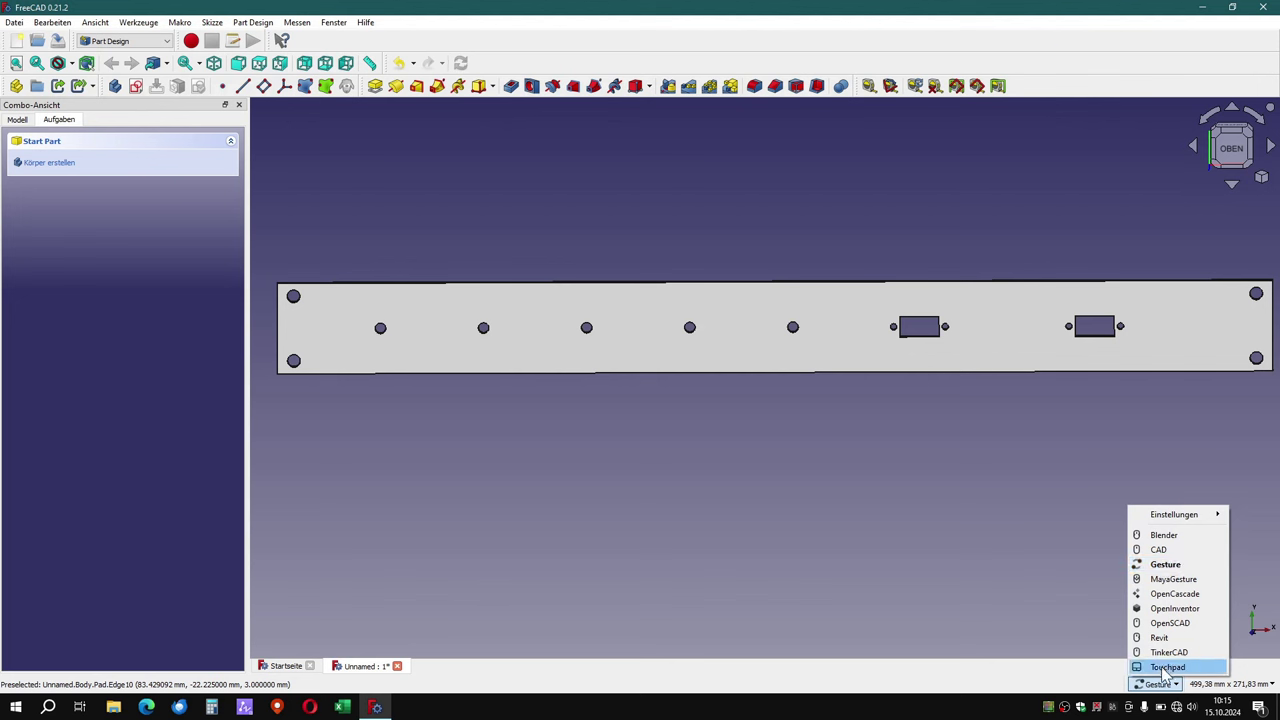
pyautogui.click(1160, 551)
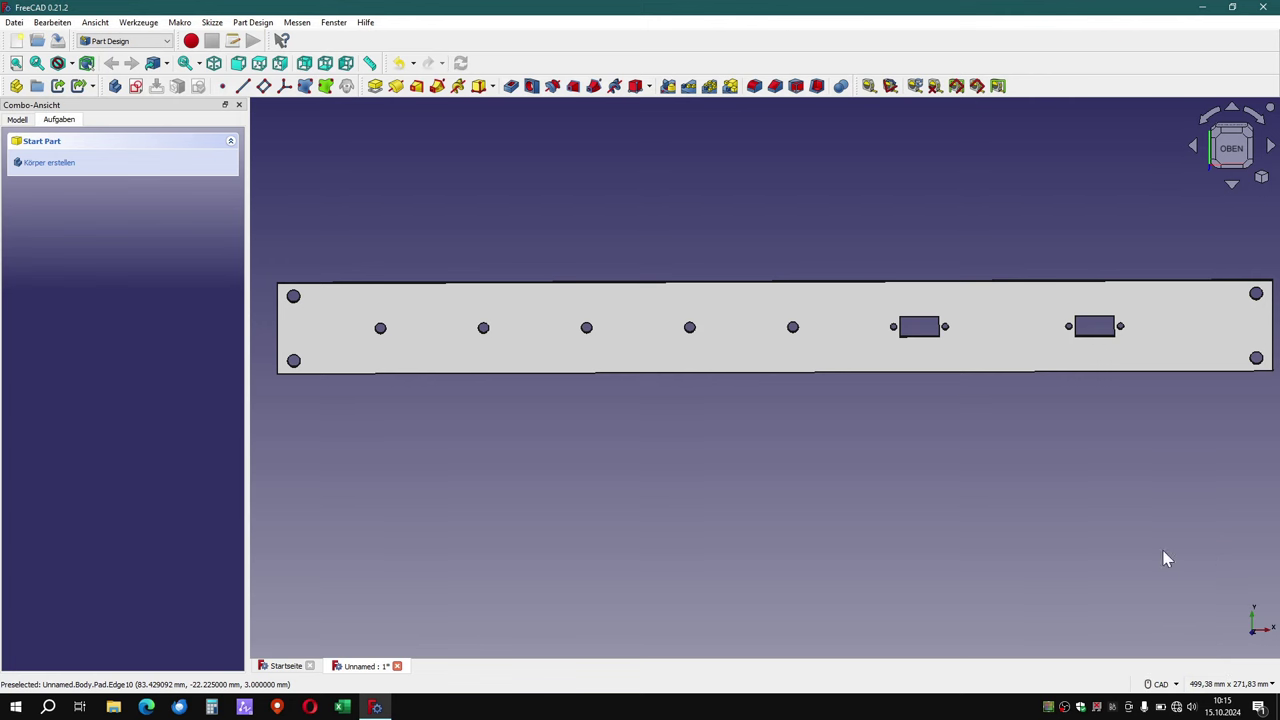
pyautogui.click(966, 350)
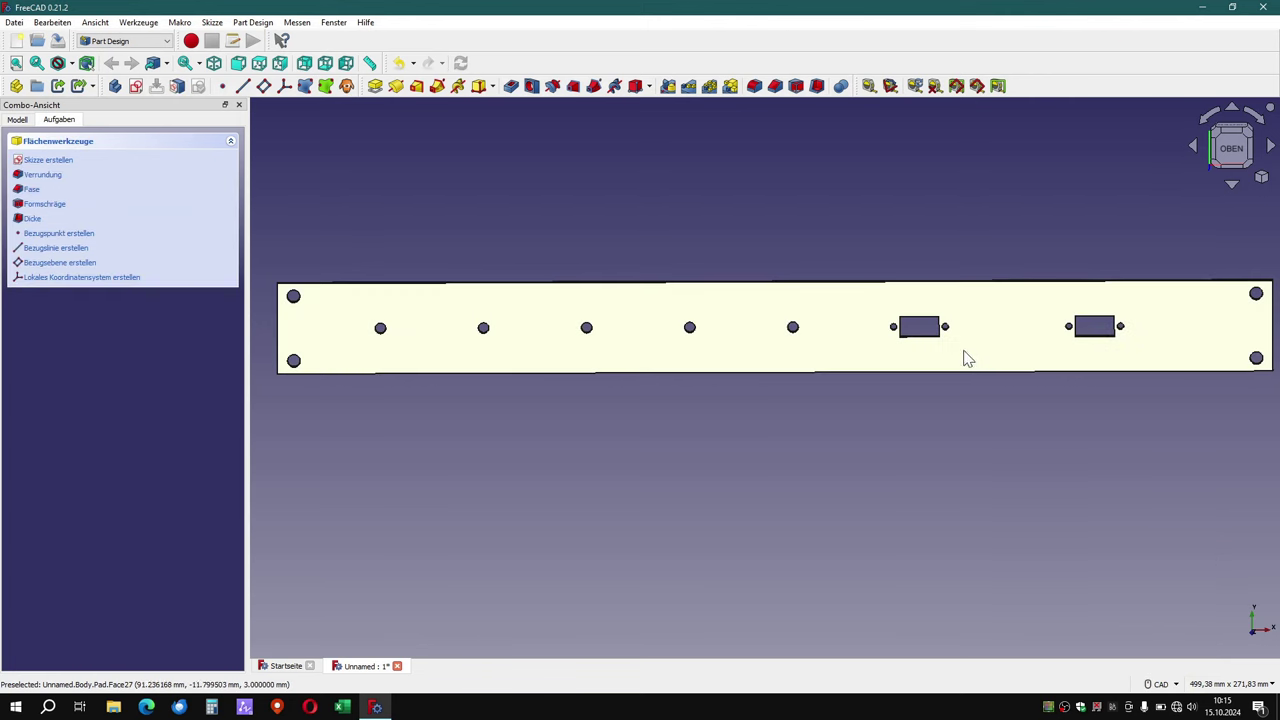
pyautogui.rightClick(973, 372)
pyautogui.moveTo(975, 348)
pyautogui.mouseDown(button='middle')
pyautogui.moveTo(957, 309)
pyautogui.moveTo(923, 357)
pyautogui.moveTo(953, 366)
pyautogui.moveTo(926, 362)
pyautogui.moveTo(980, 420)
pyautogui.moveTo(914, 364)
pyautogui.moveTo(912, 403)
pyautogui.moveTo(914, 380)
pyautogui.moveTo(886, 380)
pyautogui.moveTo(737, 477)
pyautogui.moveTo(842, 362)
pyautogui.moveTo(880, 294)
pyautogui.moveTo(740, 360)
pyautogui.moveTo(851, 377)
pyautogui.moveTo(835, 338)
pyautogui.moveTo(860, 334)
pyautogui.moveTo(1037, 623)
pyautogui.moveTo(951, 463)
pyautogui.moveTo(934, 379)
pyautogui.moveTo(950, 400)
pyautogui.mouseUp(button='middle')
pyautogui.scroll(2, 914, 374)
pyautogui.scroll(-4, 918, 374)
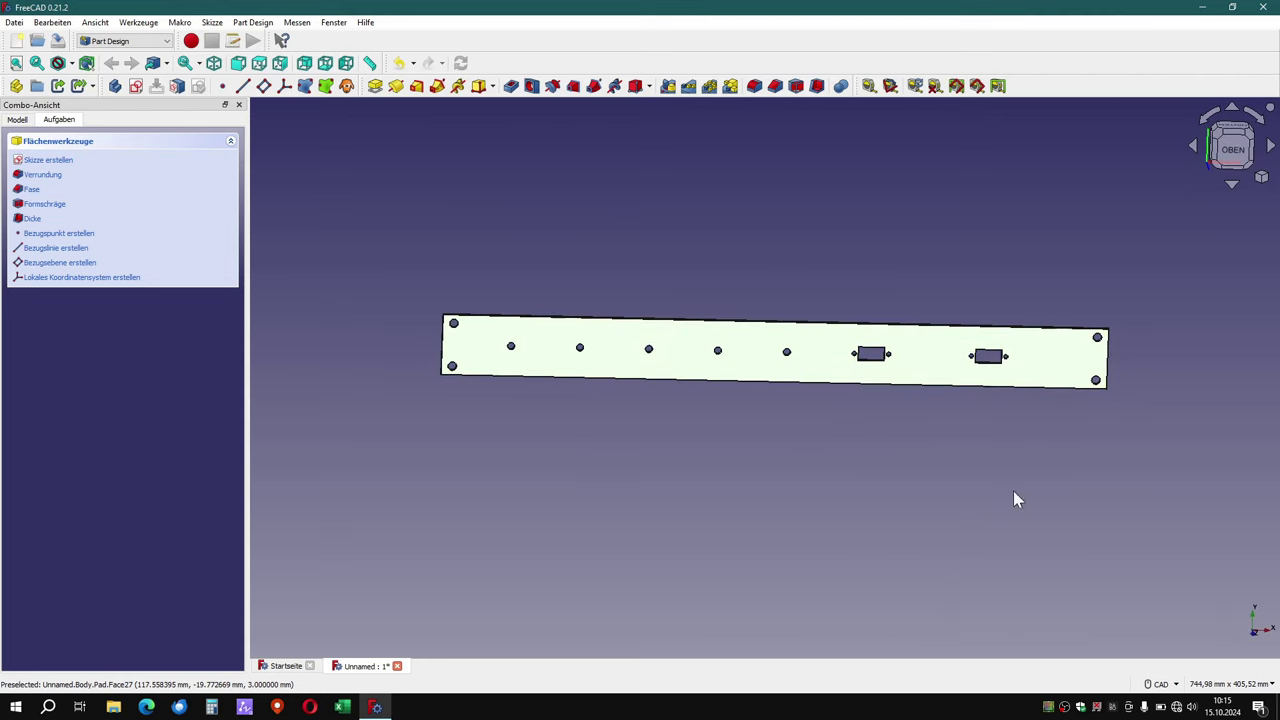
# Return the navigation style to Gesture and orbit the plate to a tilted view.
pyautogui.click(1160, 685)
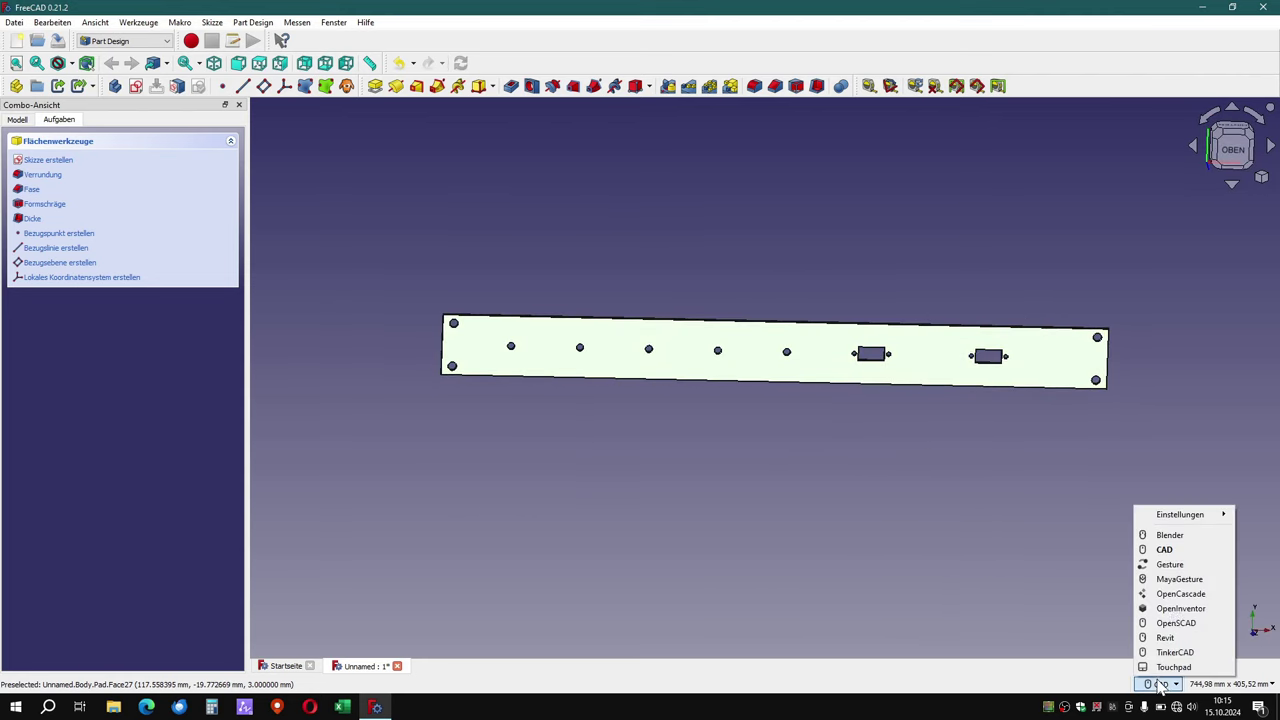
pyautogui.click(1185, 565)
pyautogui.moveTo(800, 371)
pyautogui.mouseDown()
pyautogui.moveTo(786, 457)
pyautogui.moveTo(808, 612)
pyautogui.moveTo(737, 523)
pyautogui.moveTo(797, 283)
pyautogui.moveTo(566, 291)
pyautogui.moveTo(761, 333)
pyautogui.moveTo(811, 369)
pyautogui.moveTo(731, 374)
pyautogui.moveTo(881, 372)
pyautogui.moveTo(820, 371)
pyautogui.mouseUp()
pyautogui.scroll(2, 806, 372)
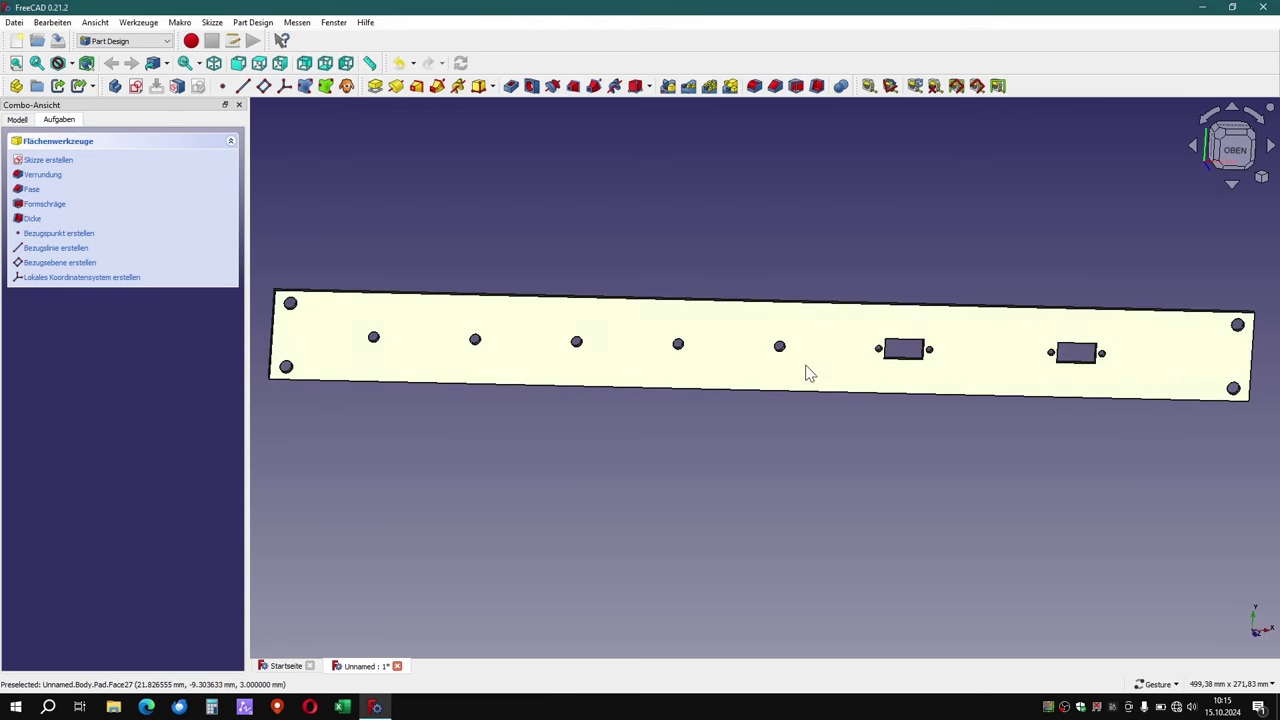
# Keep Gesture navigation and snap the plate to the exact top (OBEN) view.
pyautogui.click(1165, 683)
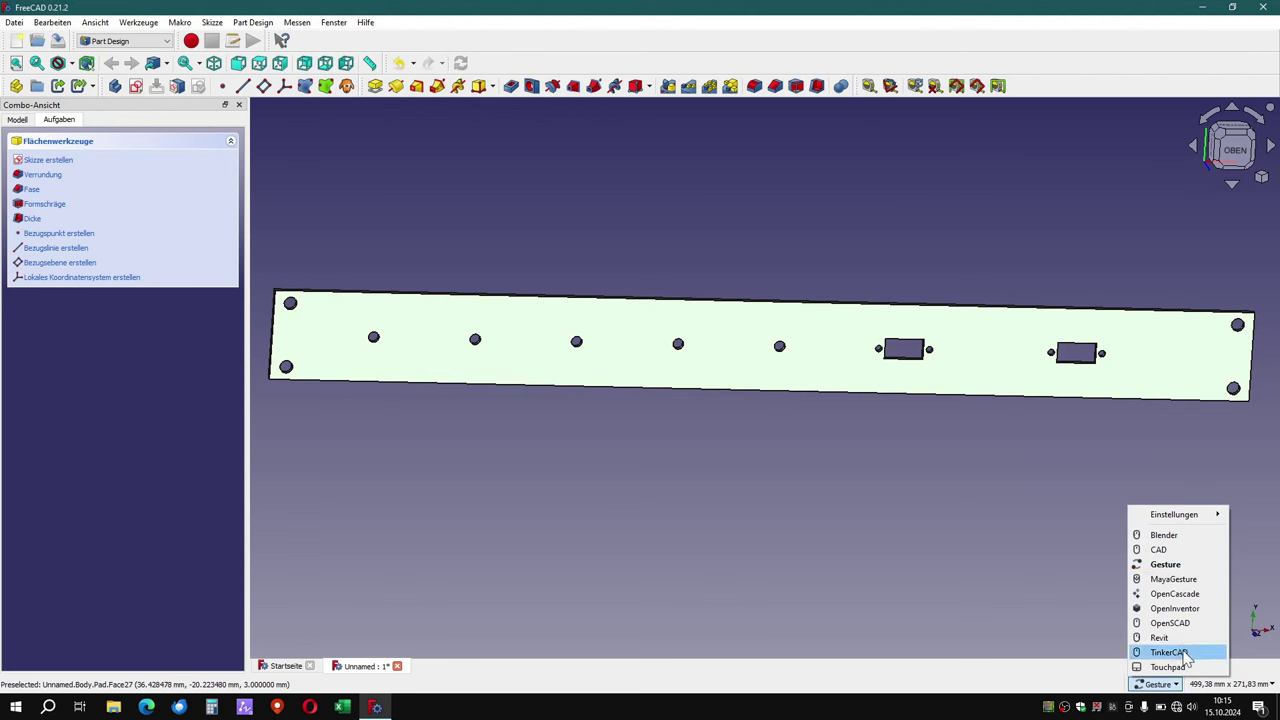
pyautogui.click(885, 522)
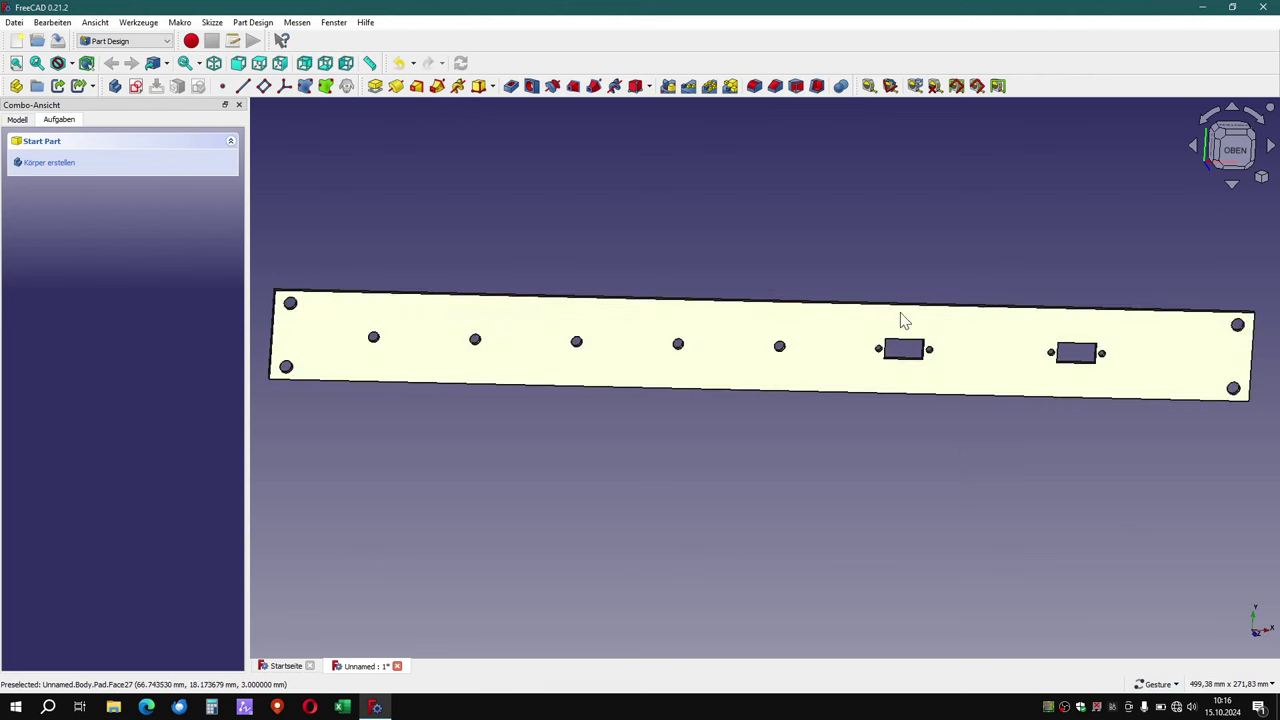
pyautogui.click(834, 322)
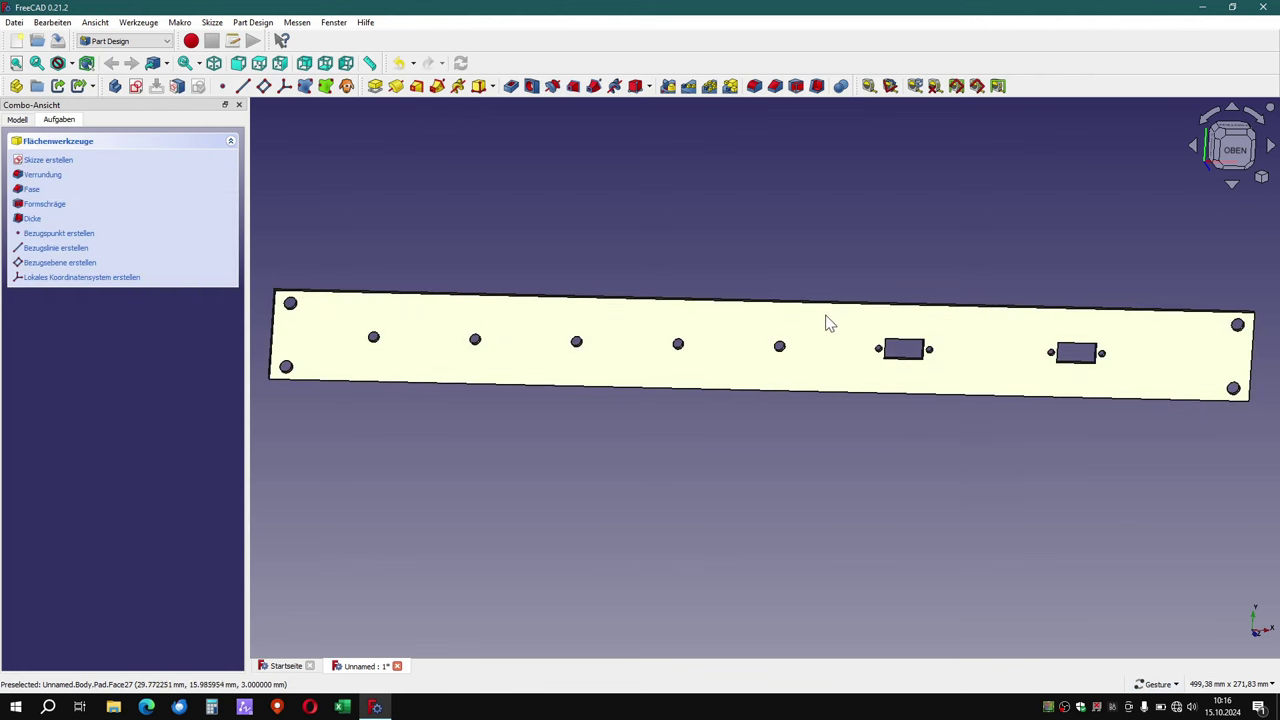
pyautogui.click(1235, 150)
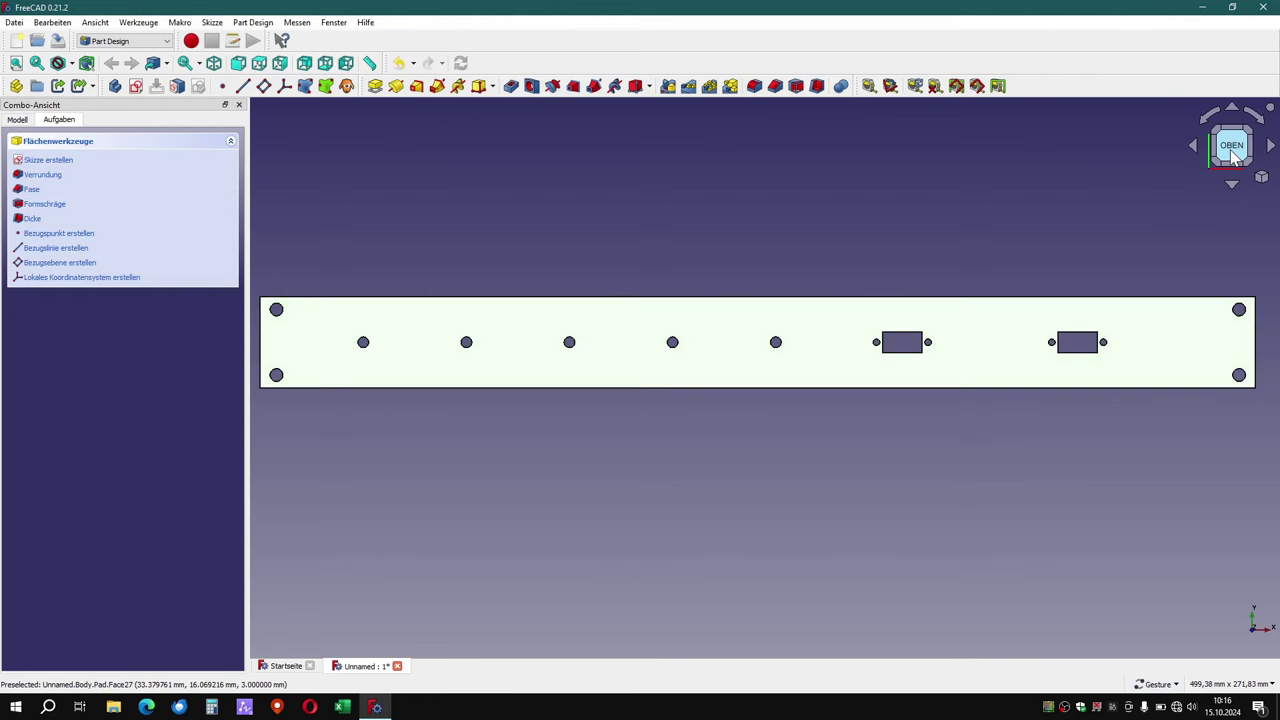